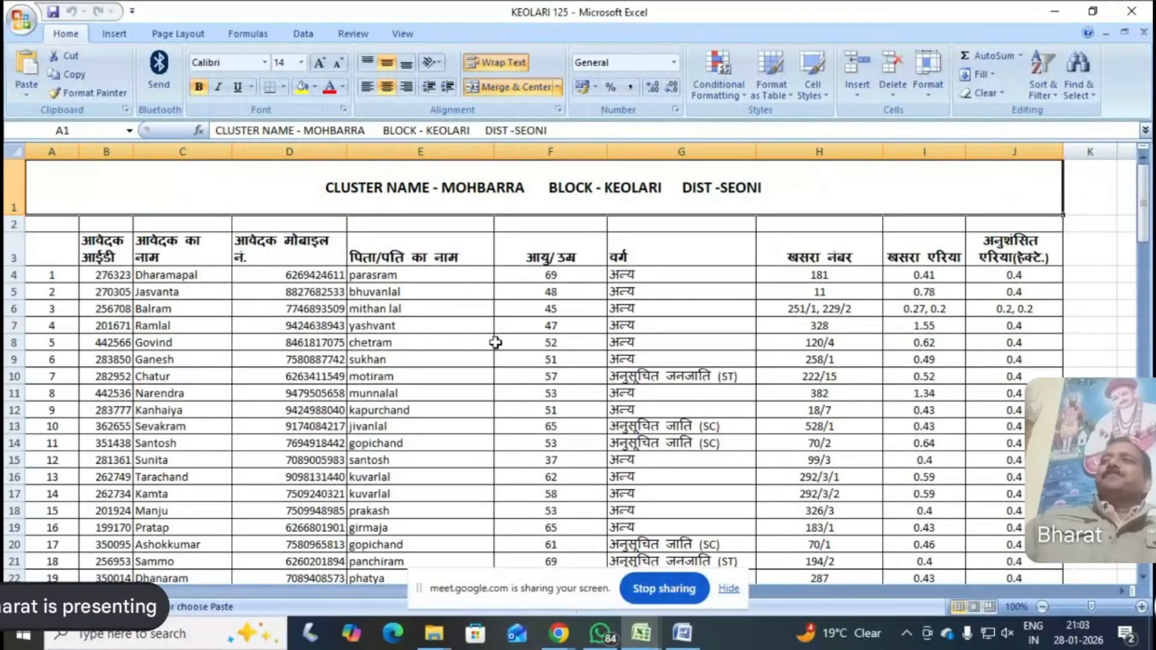
Review the farmer list in the KEOLARI 125 workbook down to the yellow-highlighted group leader row
{"action": "scroll", "coordinate": [494, 342], "scroll_direction": "down", "scroll_amount": 1}
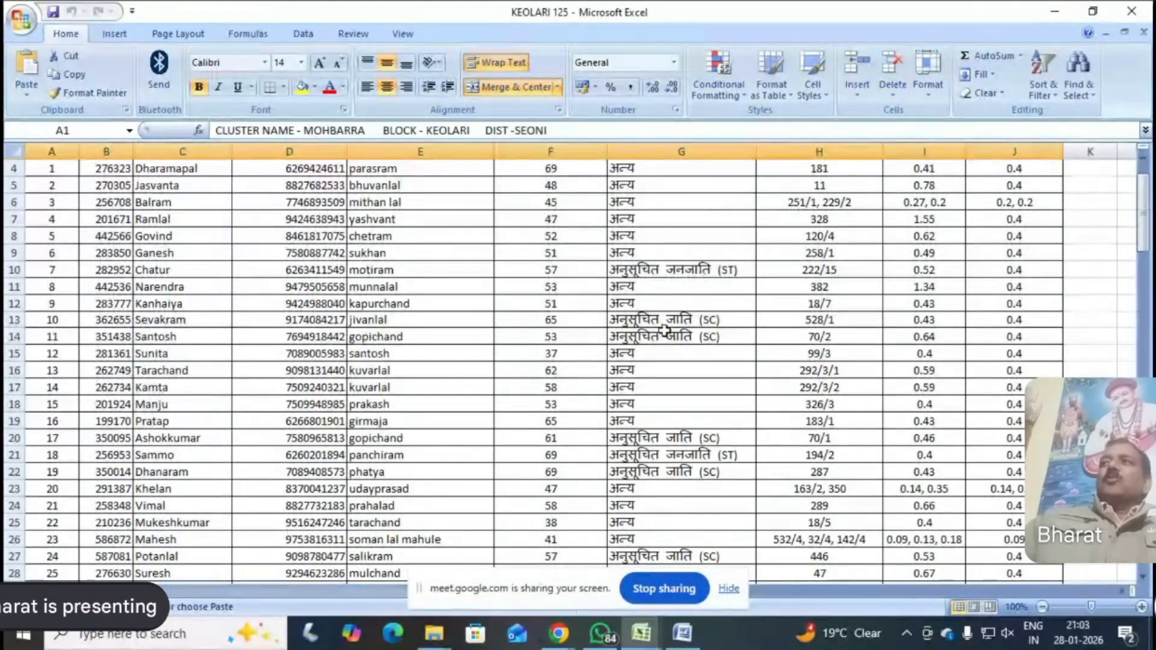
{"action": "scroll", "coordinate": [637, 360], "scroll_direction": "up", "scroll_amount": 1}
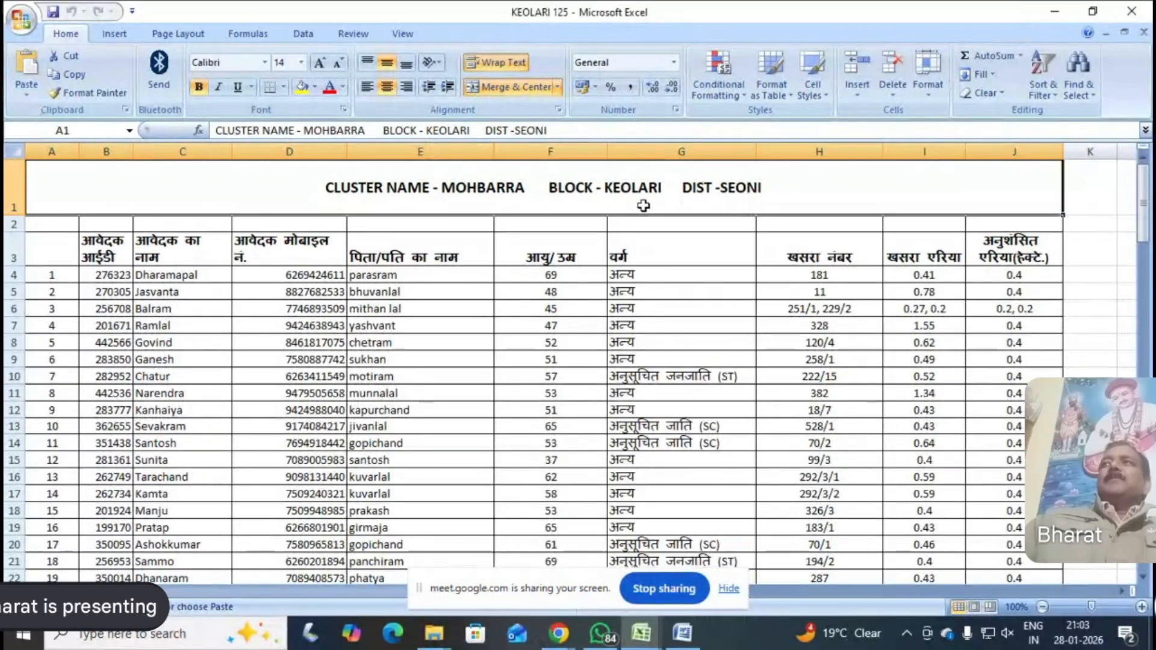
{"action": "left_click", "coordinate": [1054, 10]}
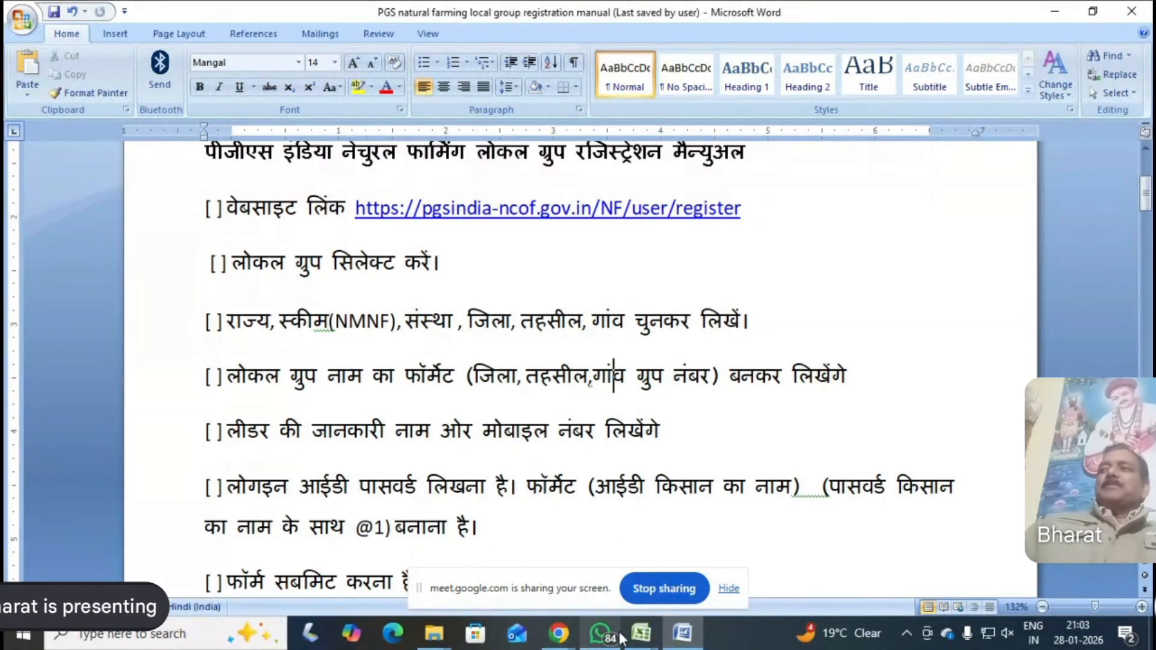
{"action": "mouse_move", "coordinate": [639, 637]}
{"action": "left_click", "coordinate": [609, 600]}
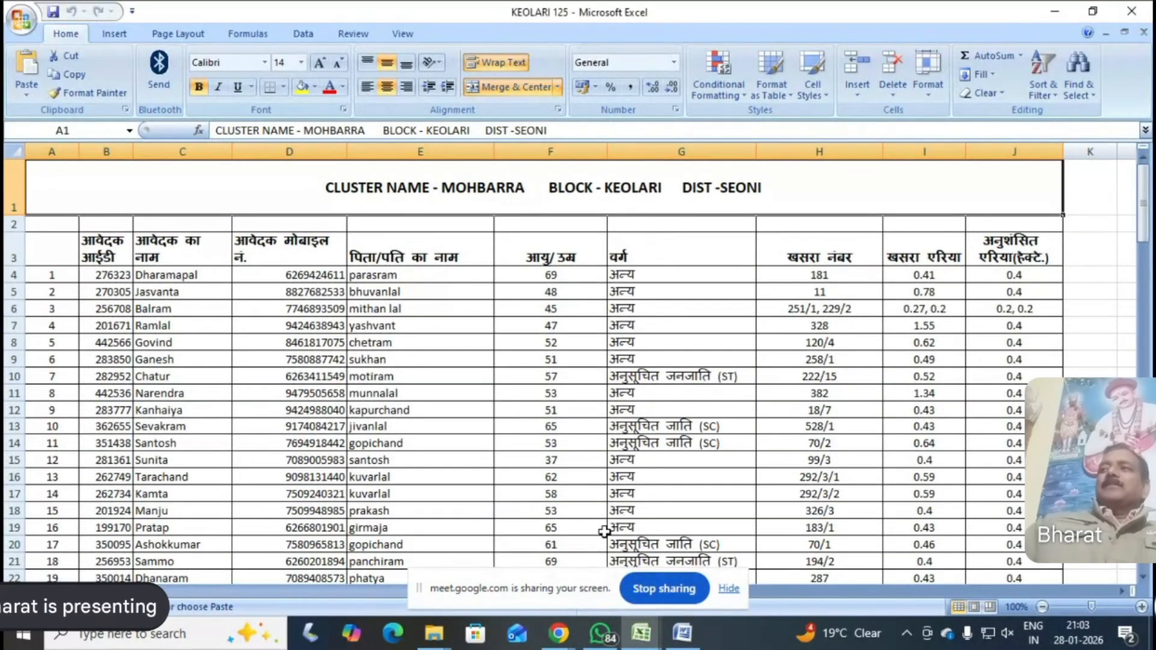
{"action": "left_click", "coordinate": [639, 633]}
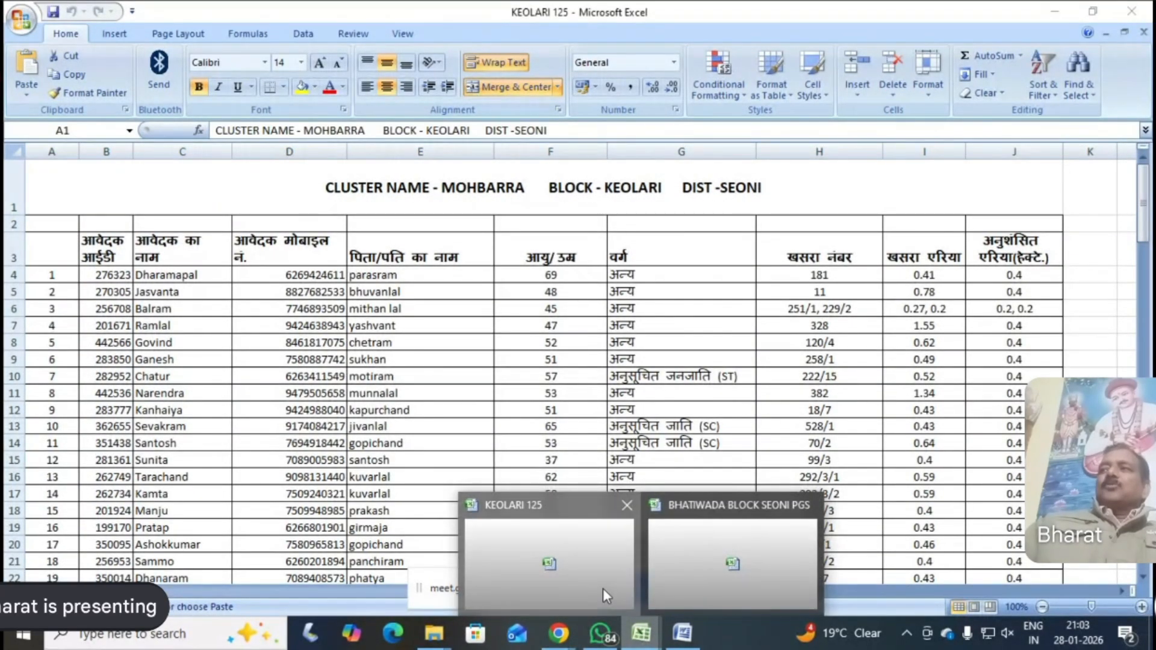
{"action": "left_click", "coordinate": [606, 594]}
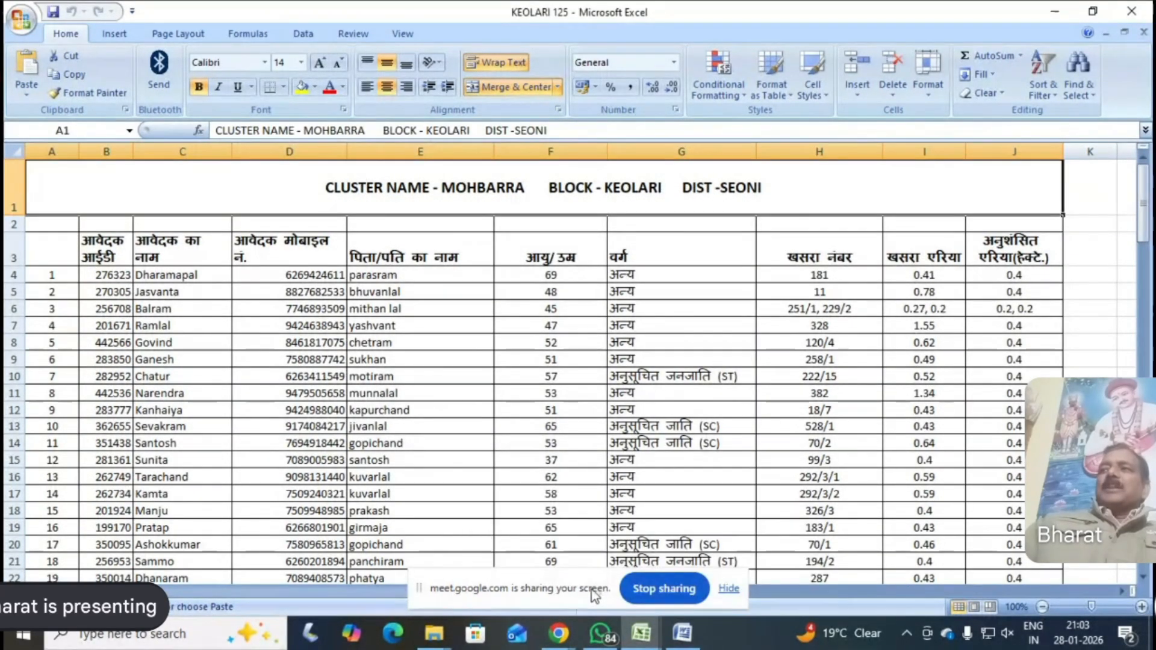
{"action": "left_click", "coordinate": [679, 637]}
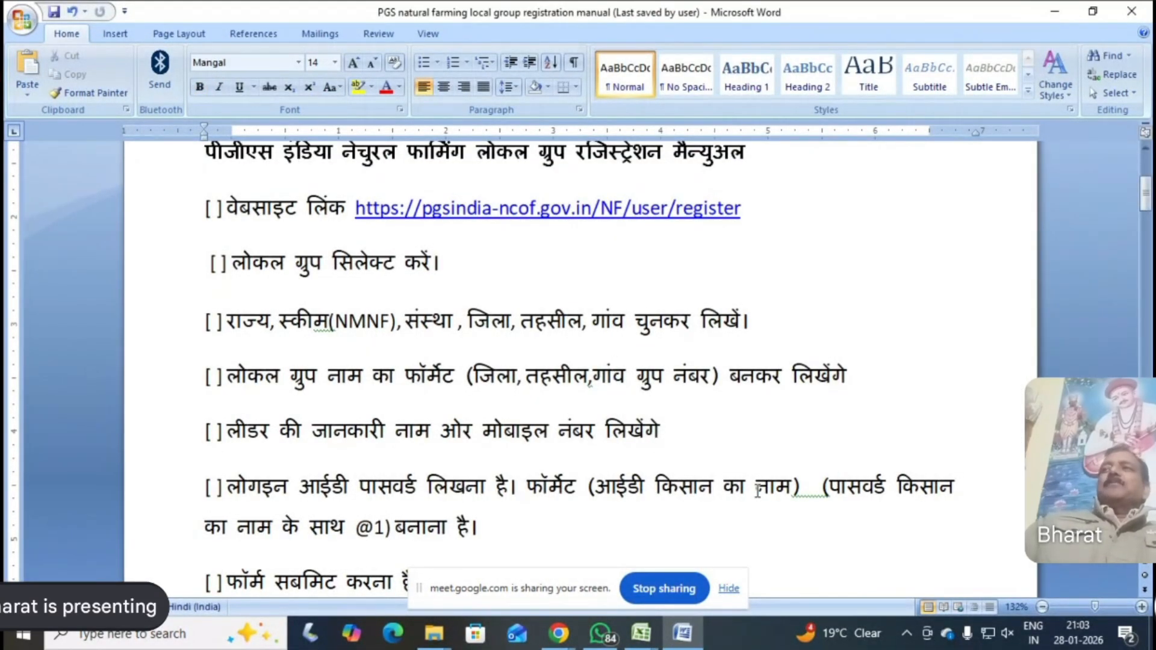
{"action": "left_click", "coordinate": [640, 632]}
{"action": "left_click", "coordinate": [600, 601]}
{"action": "scroll", "coordinate": [590, 505], "scroll_direction": "down", "scroll_amount": 8}
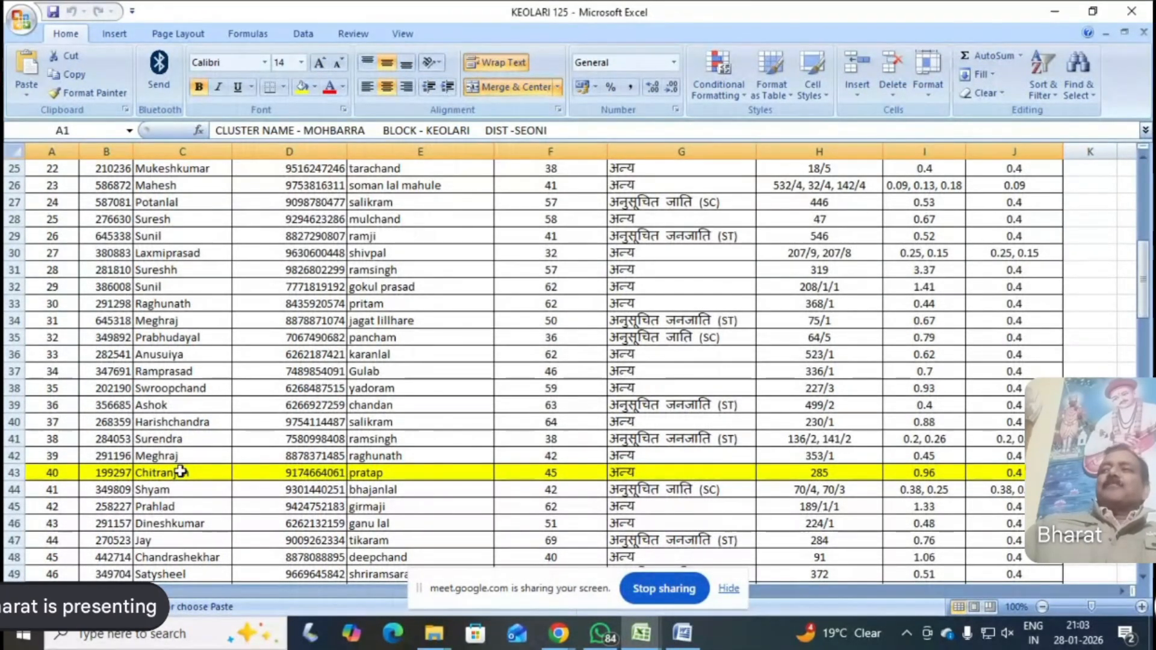
Switch to the PGS natural farming local group registration manual in Word and copy its registration website link
{"action": "left_click", "coordinate": [642, 640]}
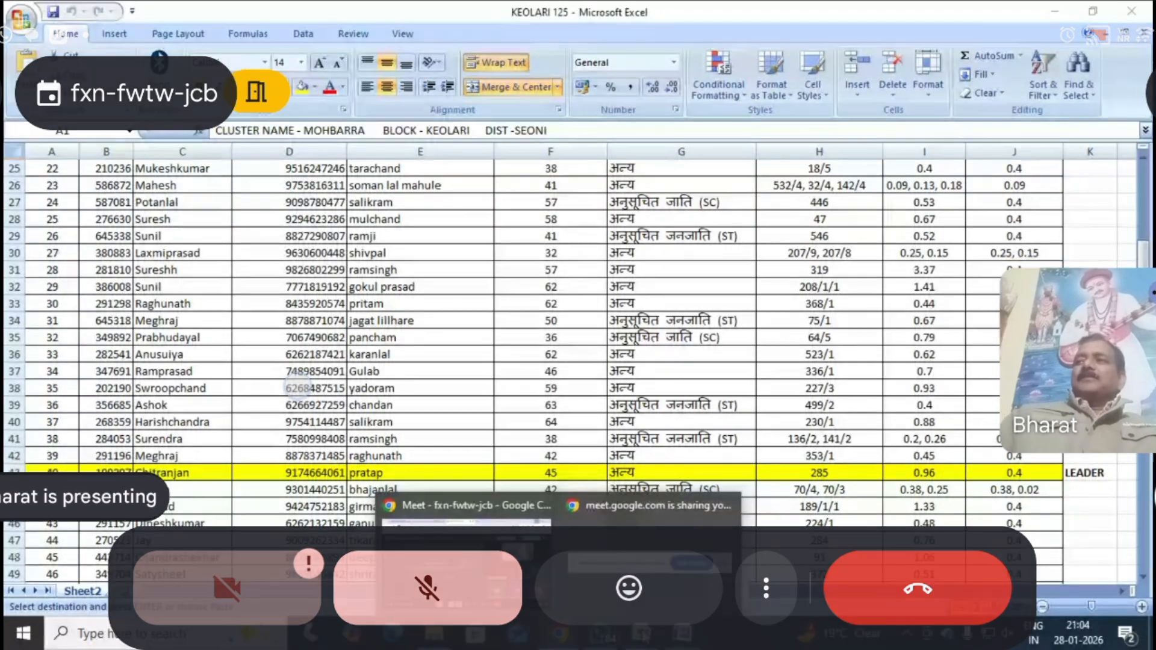
{"action": "left_click", "coordinate": [681, 638]}
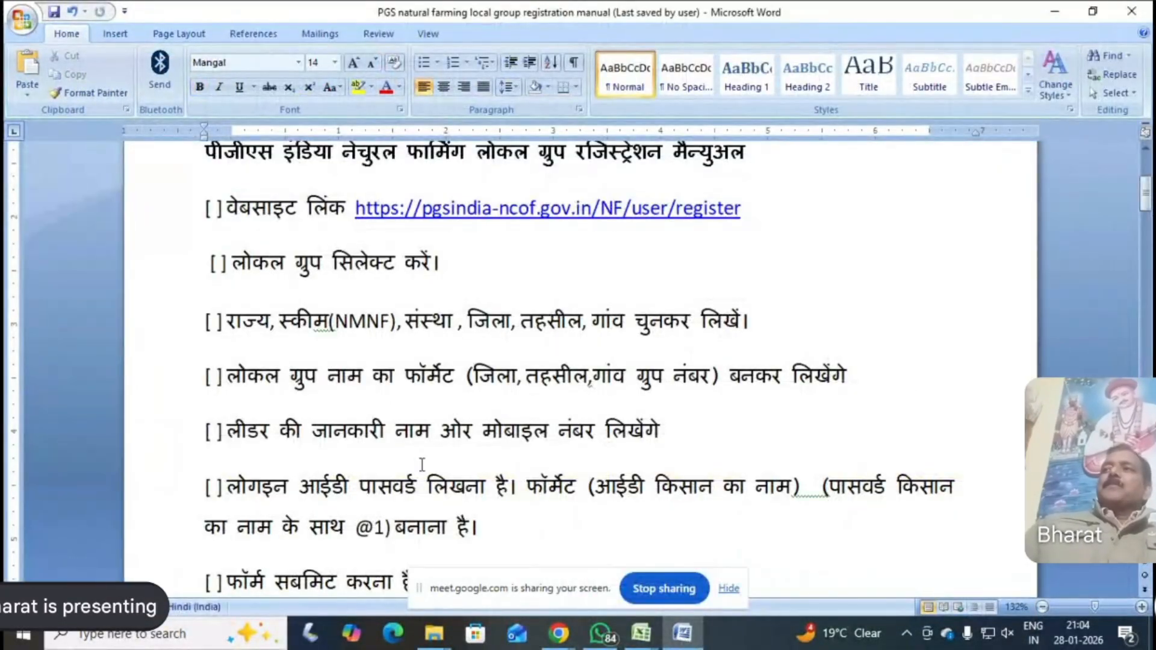
{"action": "scroll", "coordinate": [685, 489], "scroll_direction": "down", "scroll_amount": 5}
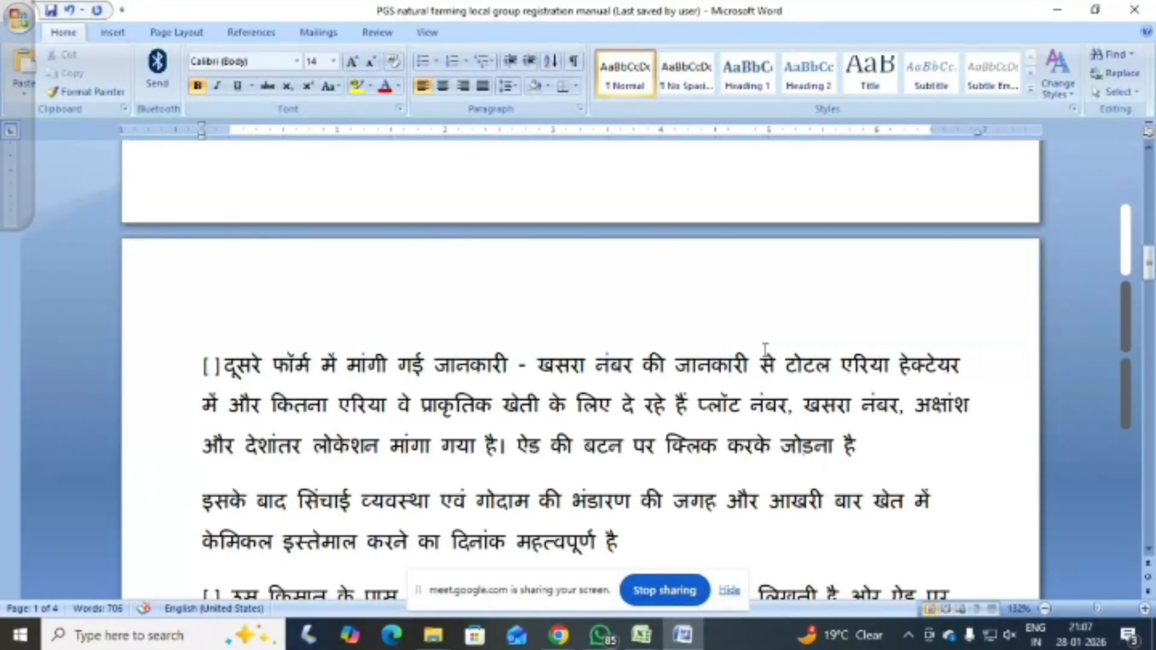
{"action": "scroll", "coordinate": [765, 350], "scroll_direction": "up", "scroll_amount": 8}
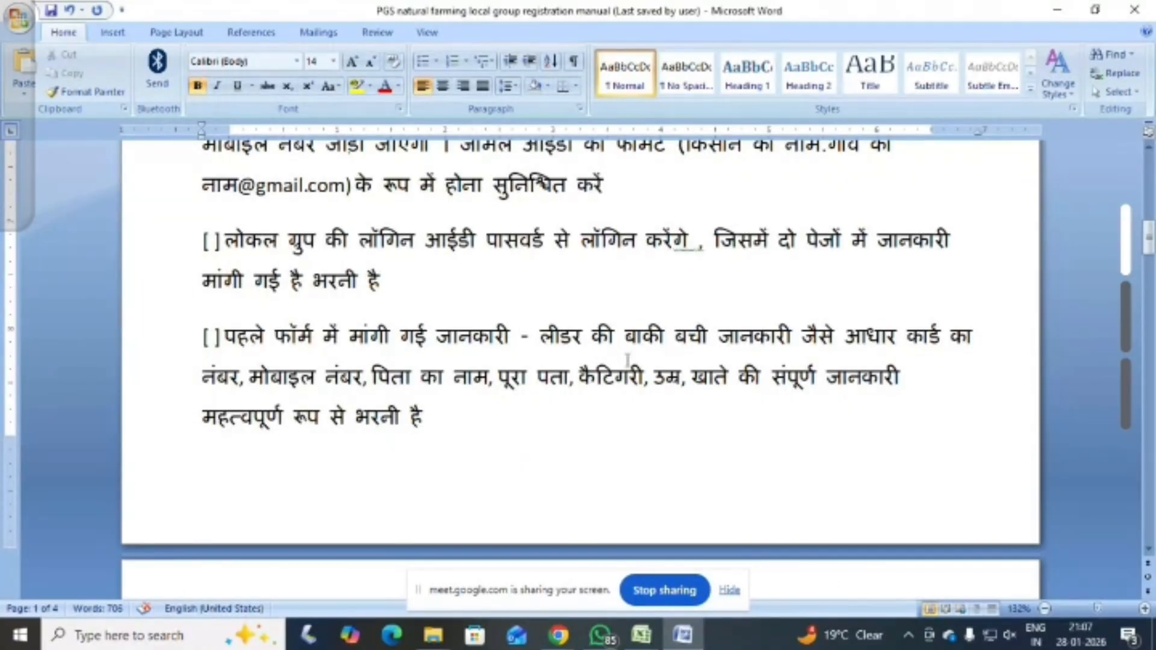
{"action": "scroll", "coordinate": [627, 360], "scroll_direction": "up", "scroll_amount": 12}
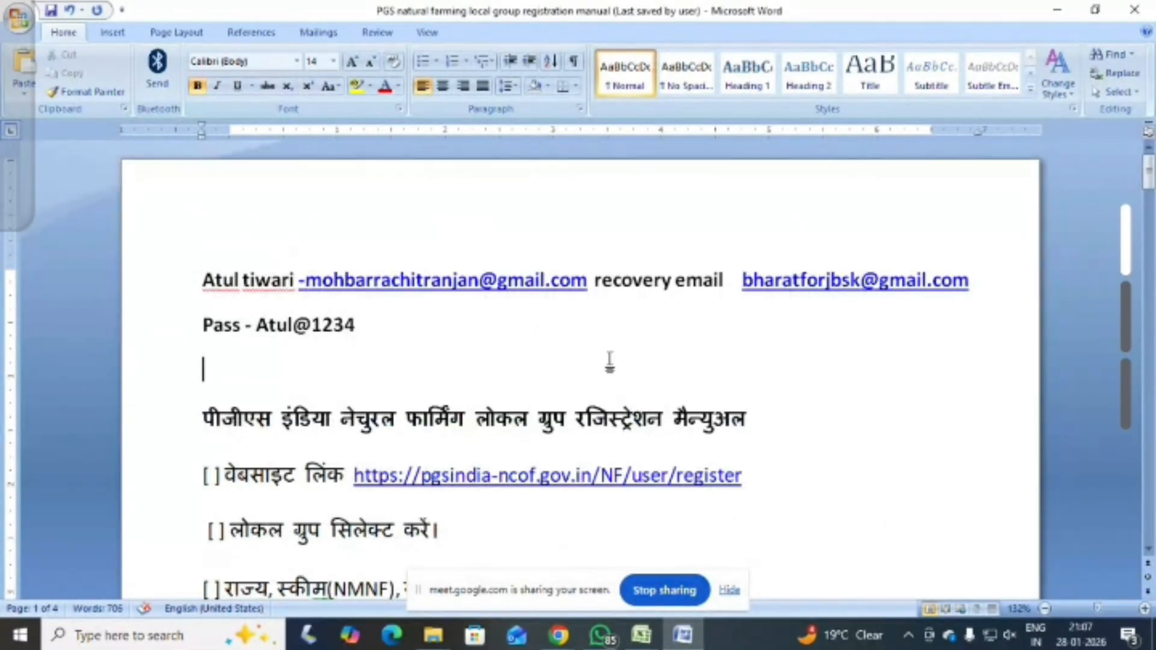
{"action": "scroll", "coordinate": [611, 360], "scroll_direction": "down", "scroll_amount": 3}
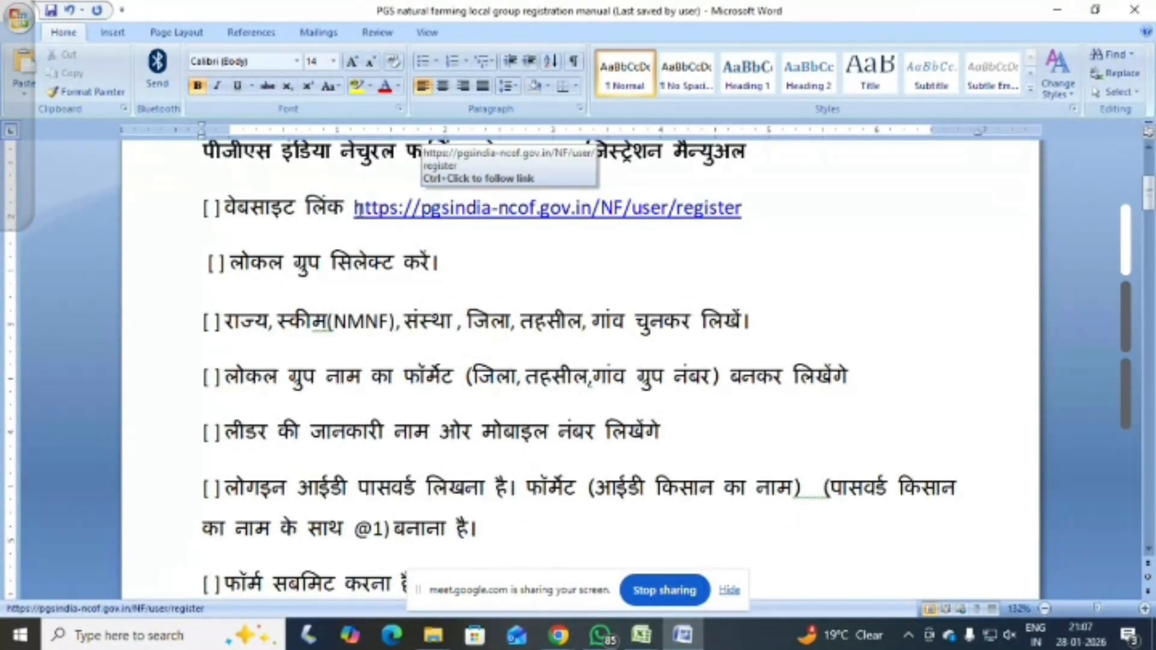
{"action": "left_click_drag", "start_coordinate": [355, 207], "coordinate": [743, 215]}
{"action": "right_click", "coordinate": [724, 215]}
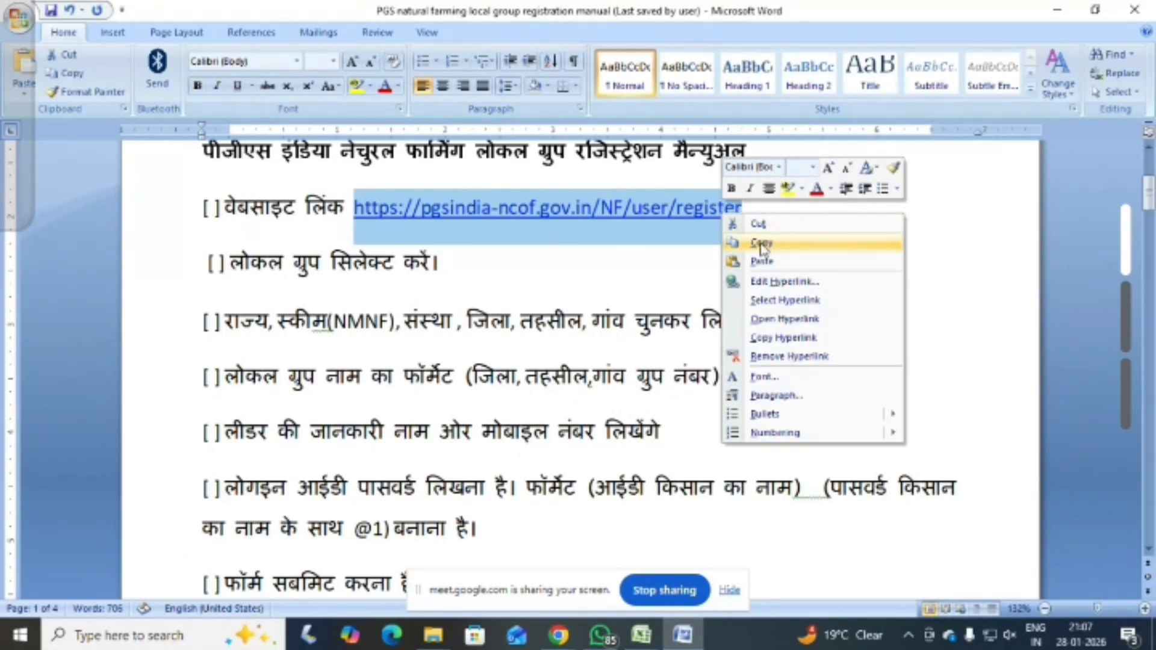
{"action": "left_click", "coordinate": [761, 244]}
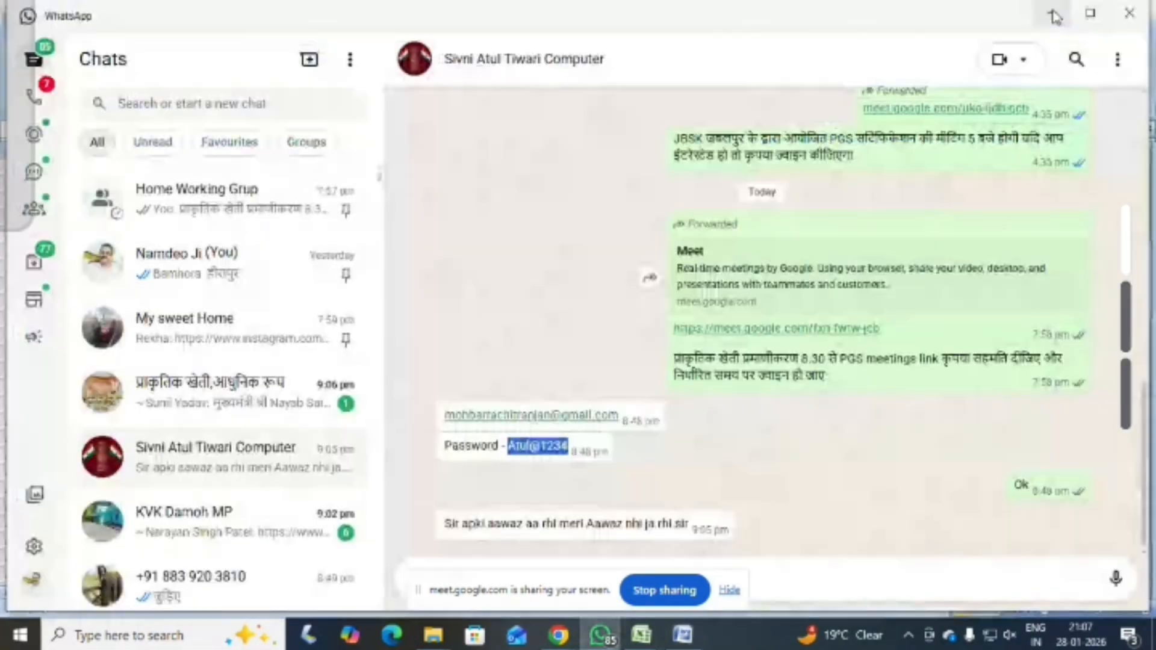
{"action": "left_click", "coordinate": [1056, 9]}
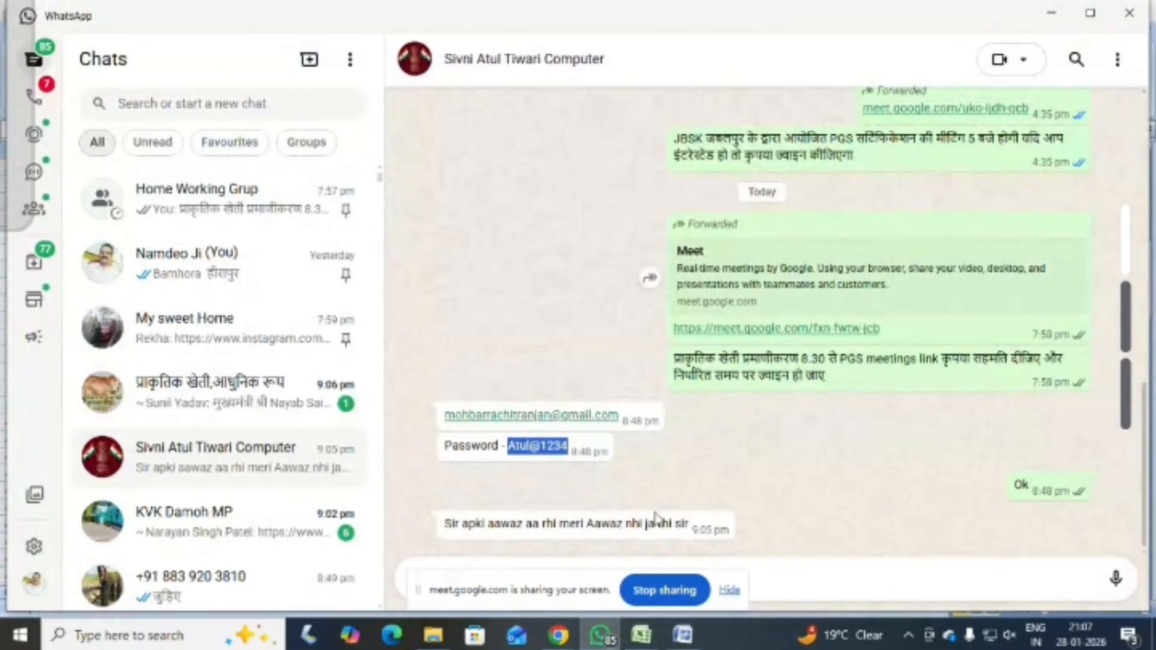
{"action": "left_click", "coordinate": [559, 635]}
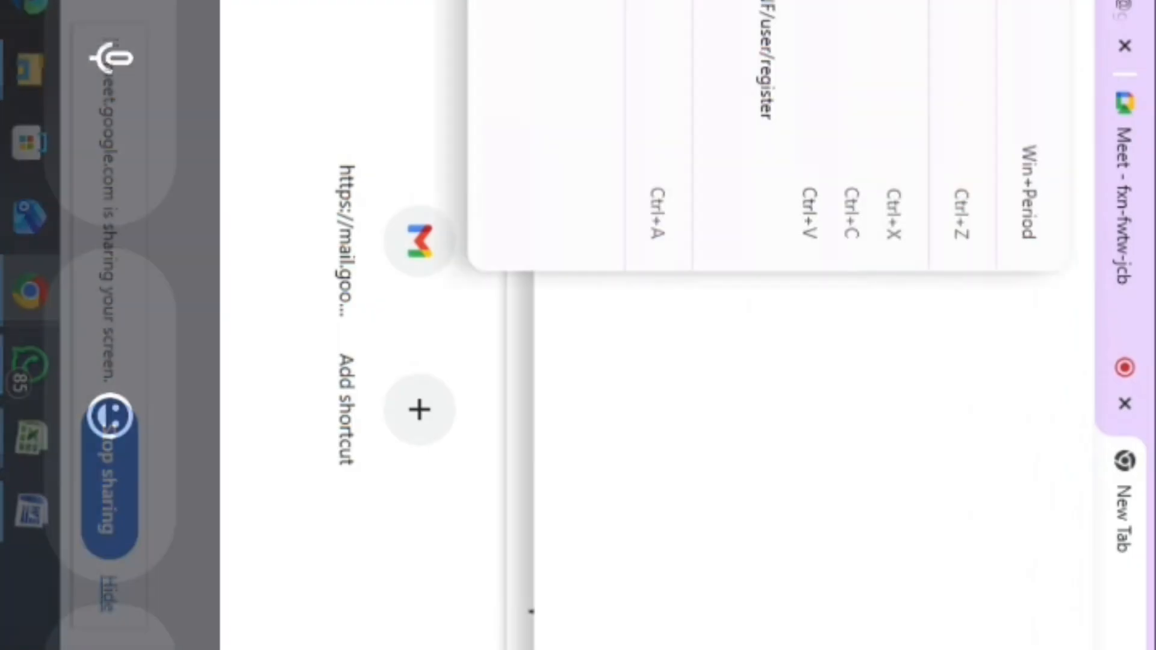
{"action": "left_click", "coordinate": [810, 121]}
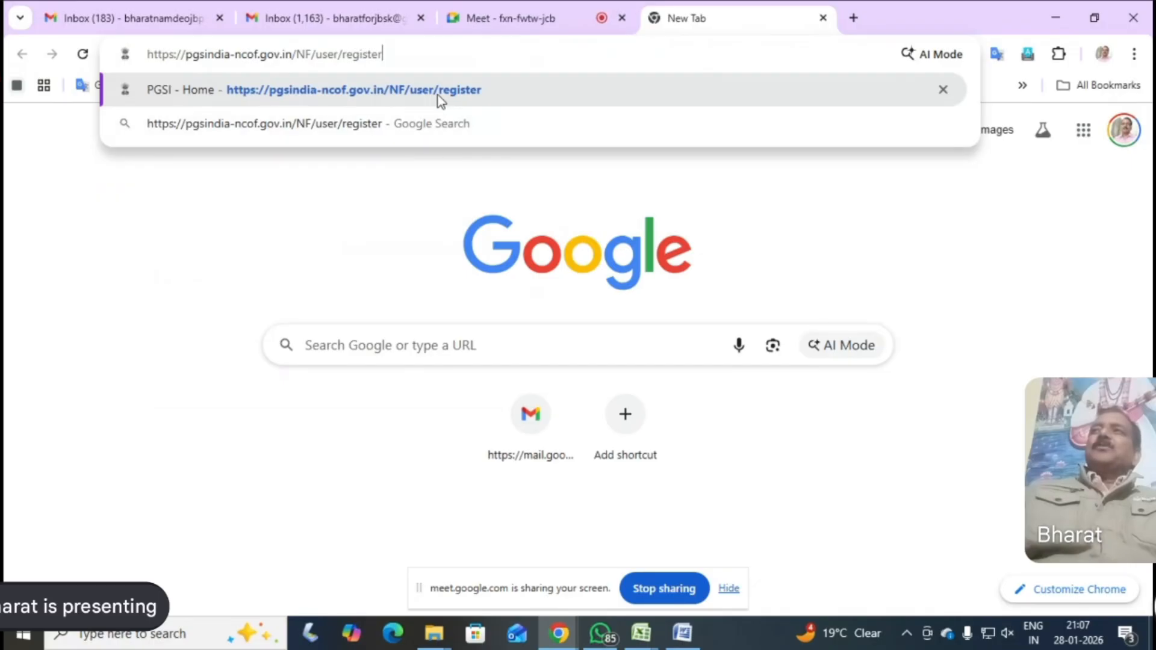
{"action": "left_click", "coordinate": [438, 96]}
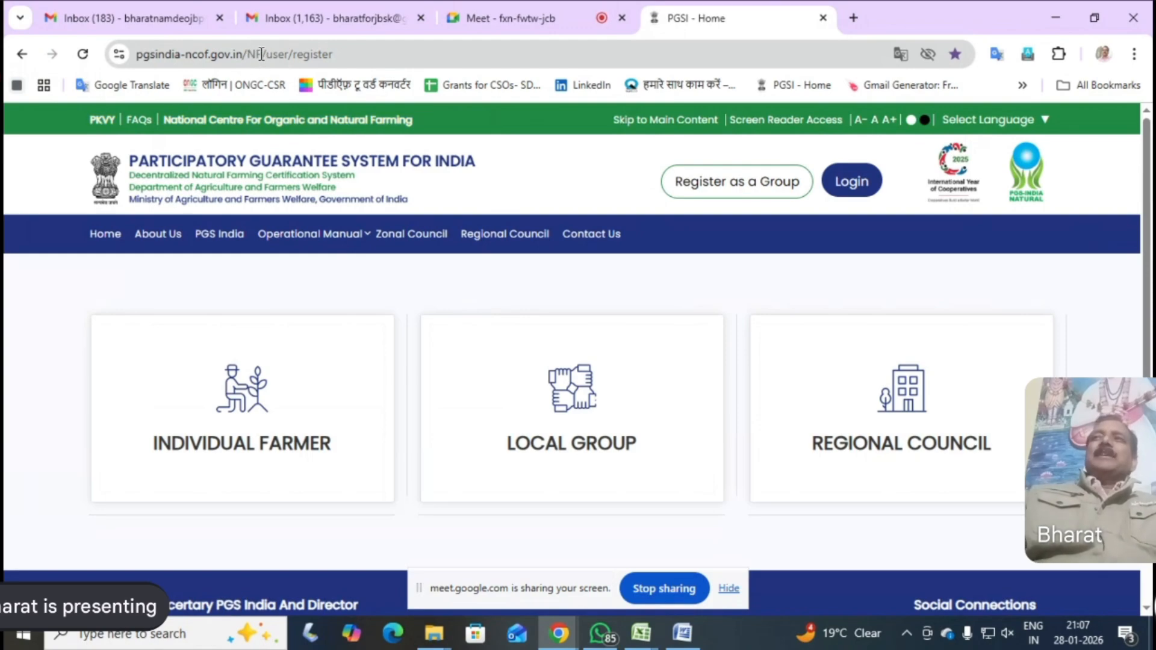
Set the Google Meet call's audio output to Speaker
{"action": "left_click", "coordinate": [856, 296]}
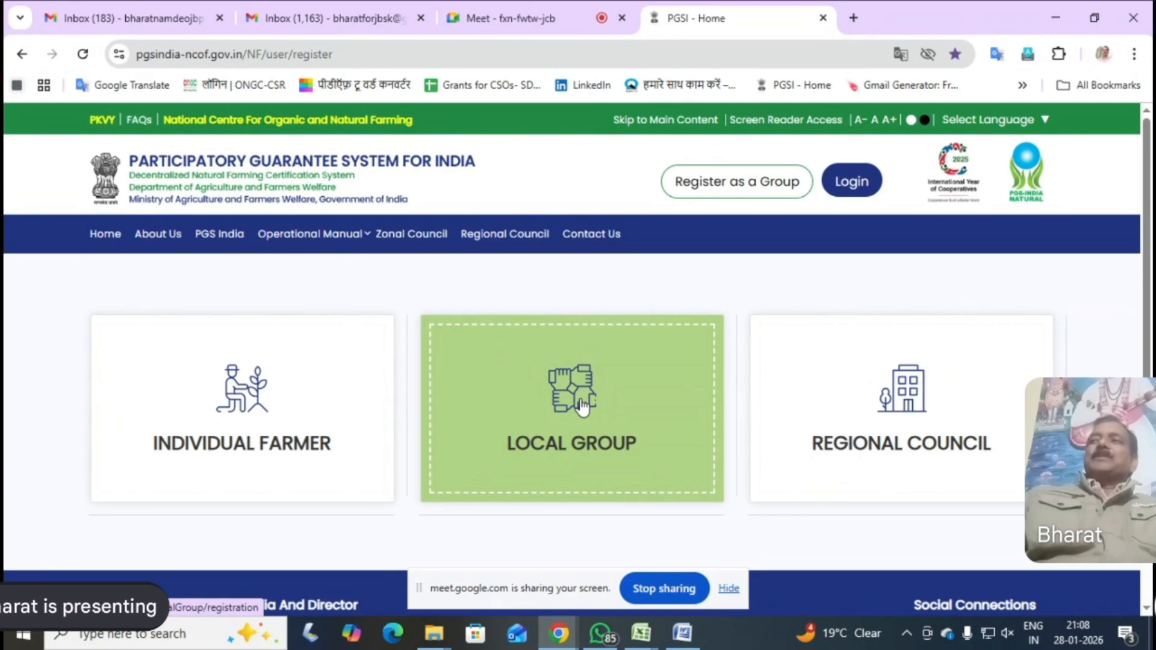
{"action": "left_click", "coordinate": [135, 275]}
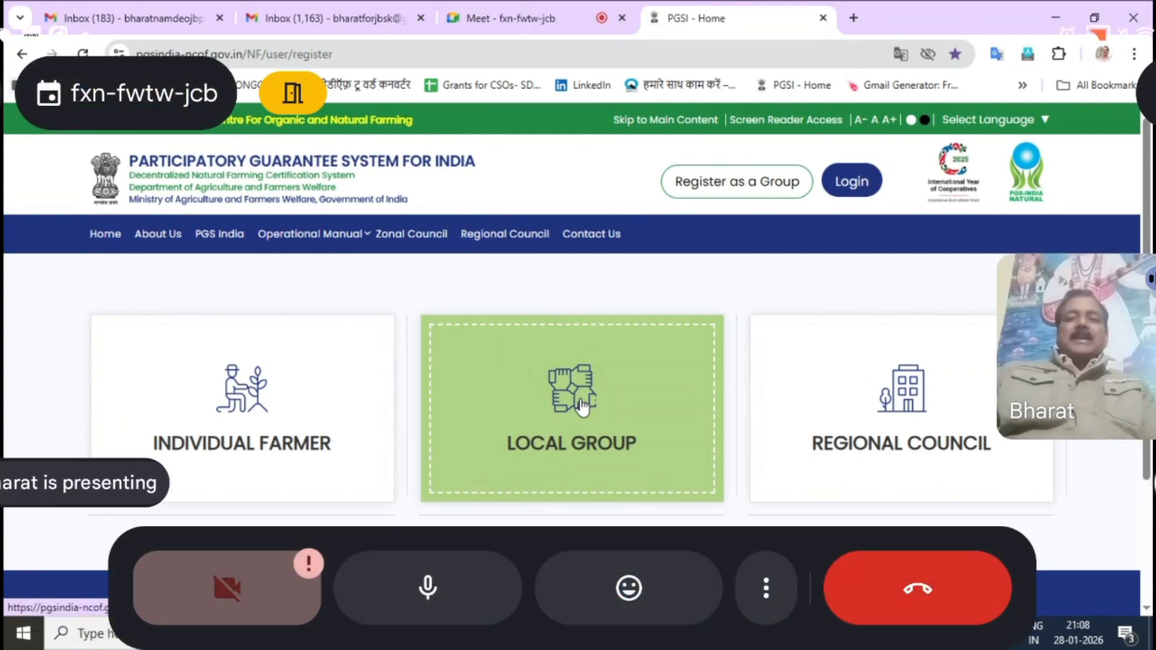
{"action": "left_click", "coordinate": [278, 125]}
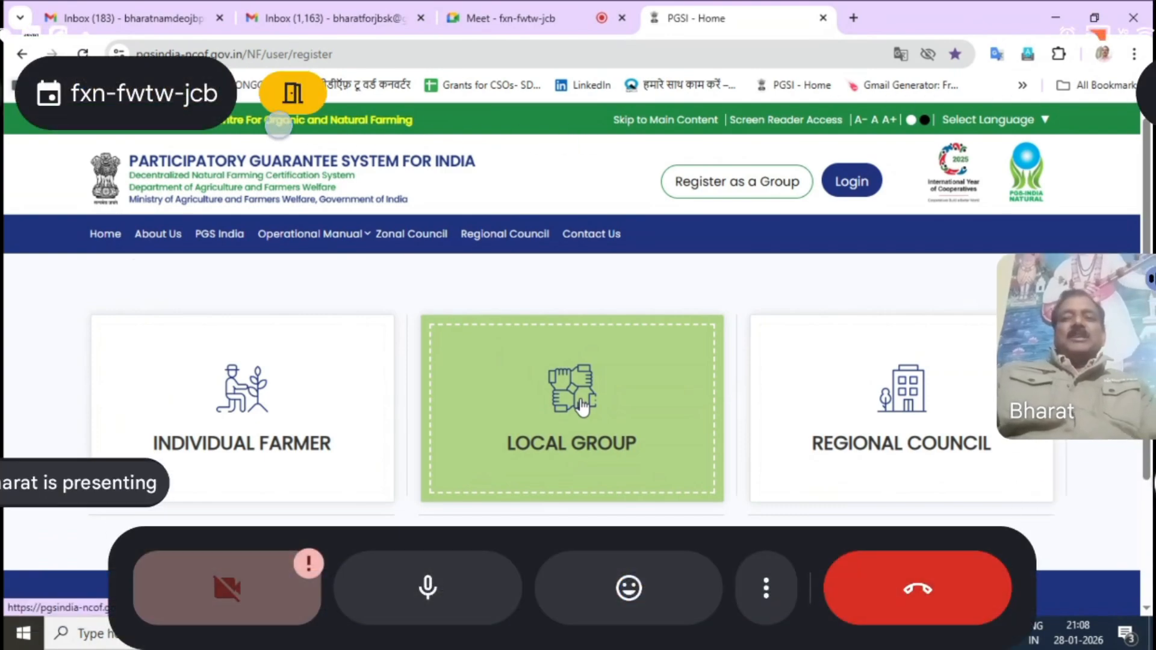
{"action": "left_click", "coordinate": [1147, 94]}
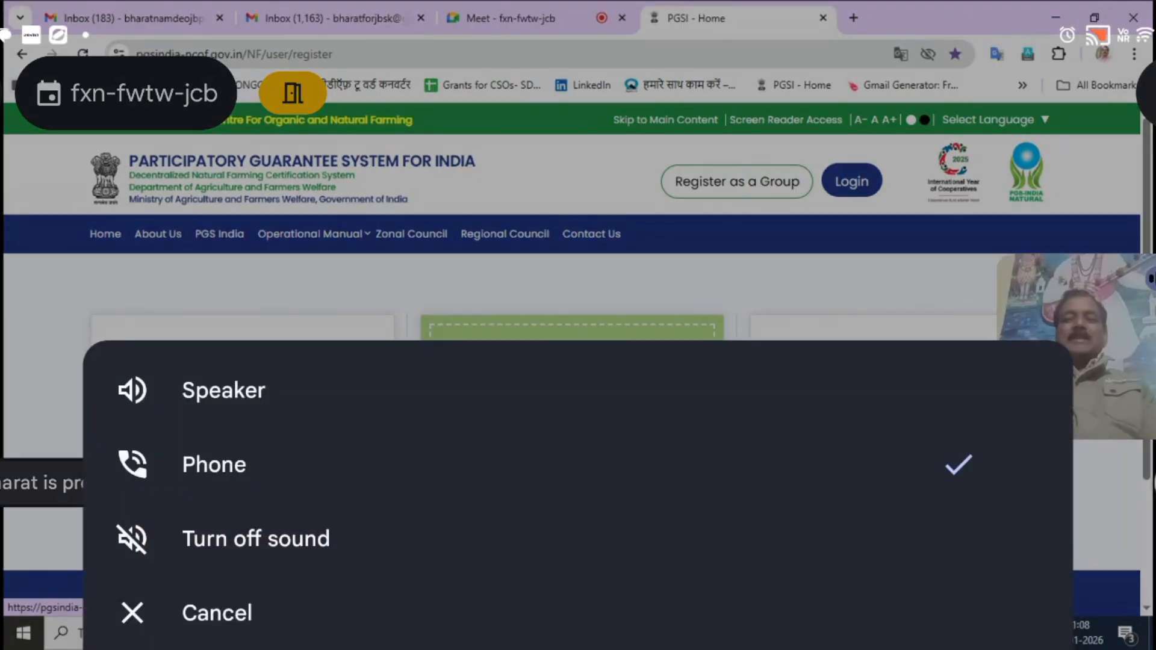
{"action": "left_click", "coordinate": [219, 401]}
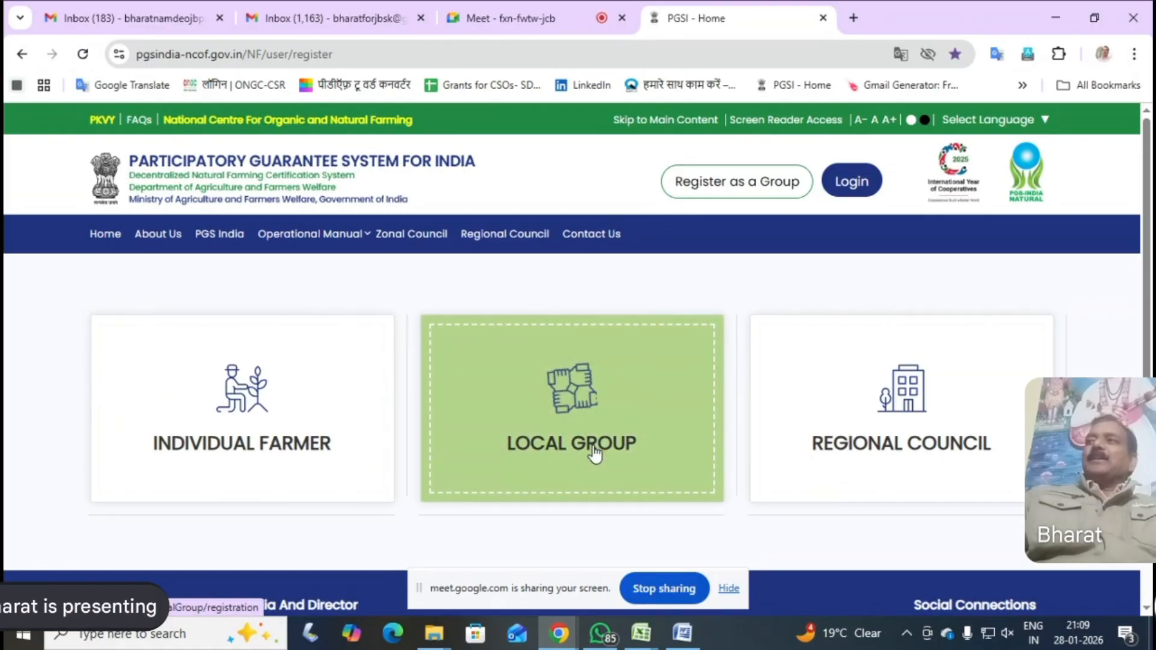
Open the Local Group registration form and dismiss the user ID alert
{"action": "left_click", "coordinate": [580, 409]}
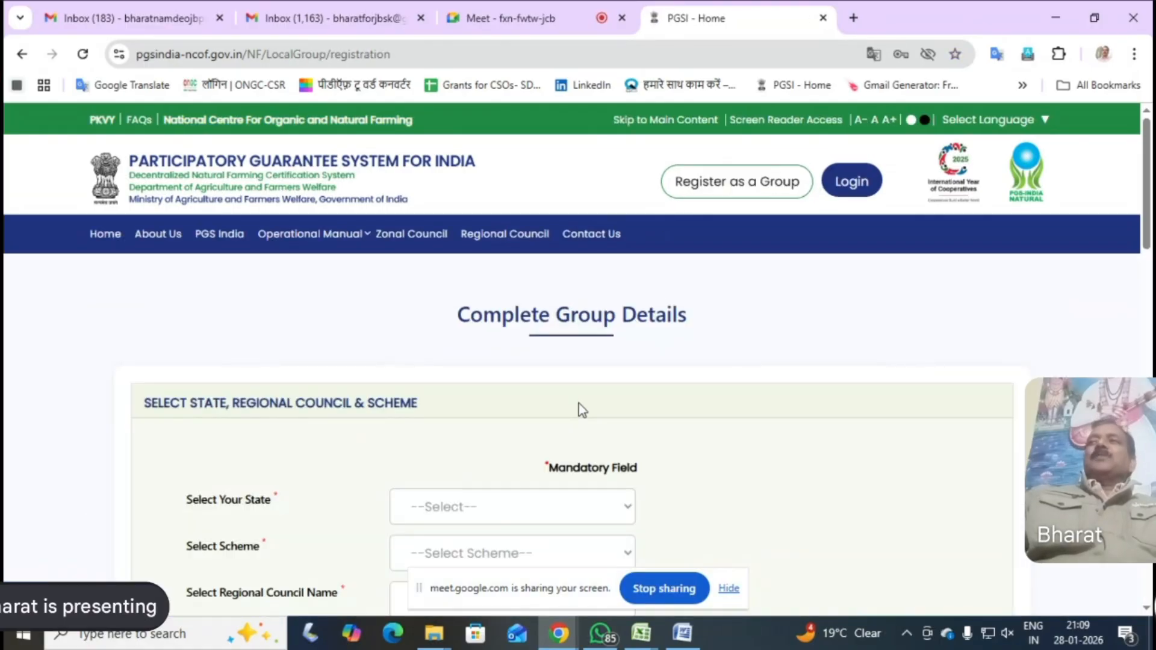
{"action": "scroll", "coordinate": [730, 479], "scroll_direction": "down", "scroll_amount": 4}
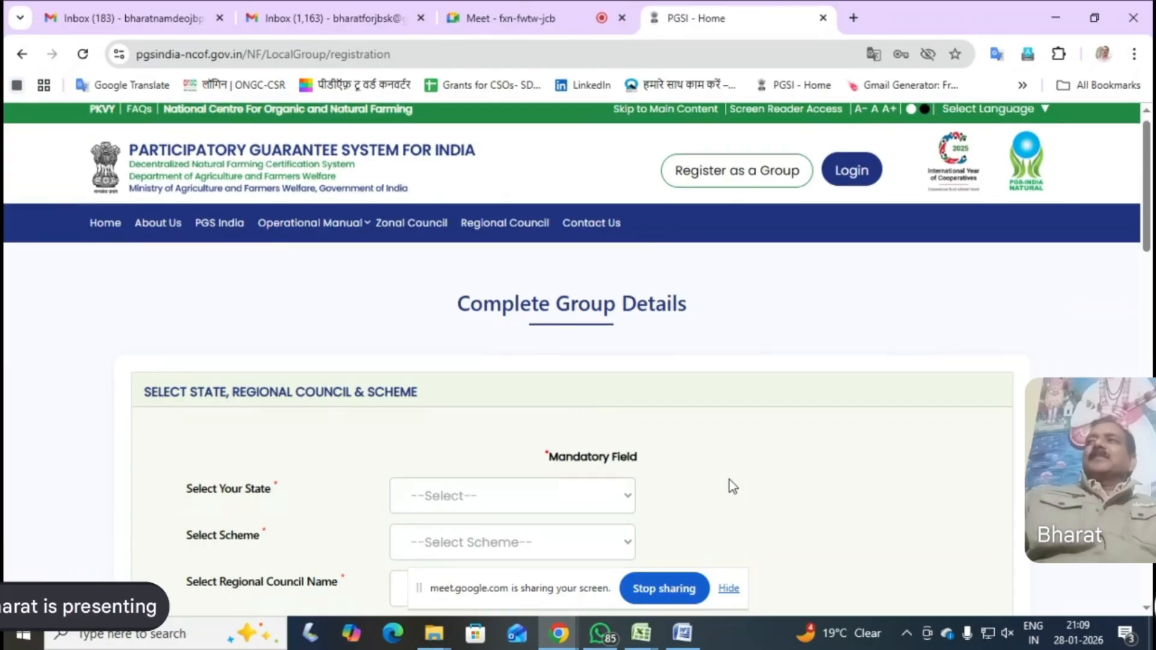
{"action": "scroll", "coordinate": [728, 484], "scroll_direction": "down", "scroll_amount": 1}
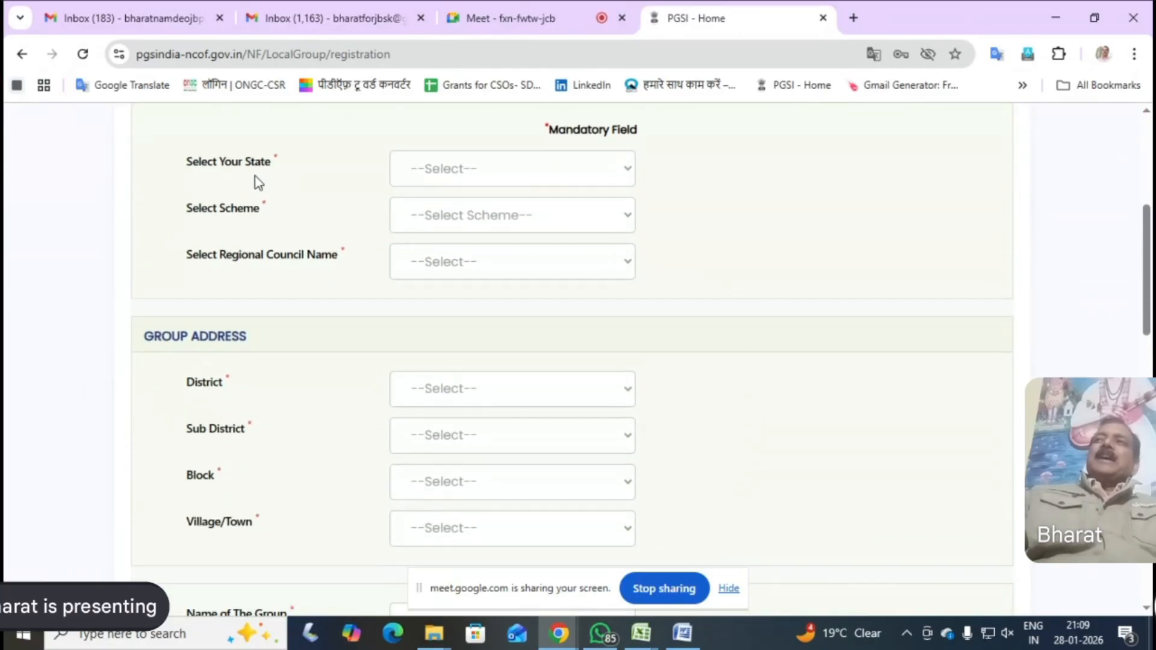
{"action": "left_click", "coordinate": [628, 172]}
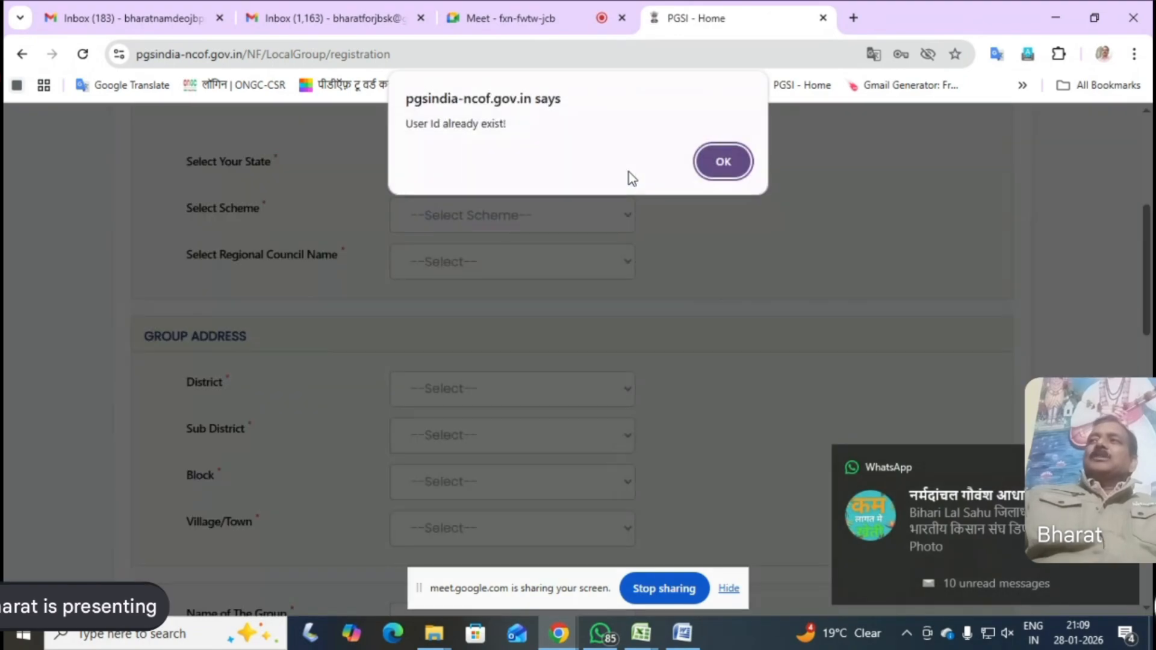
{"action": "left_click", "coordinate": [722, 160]}
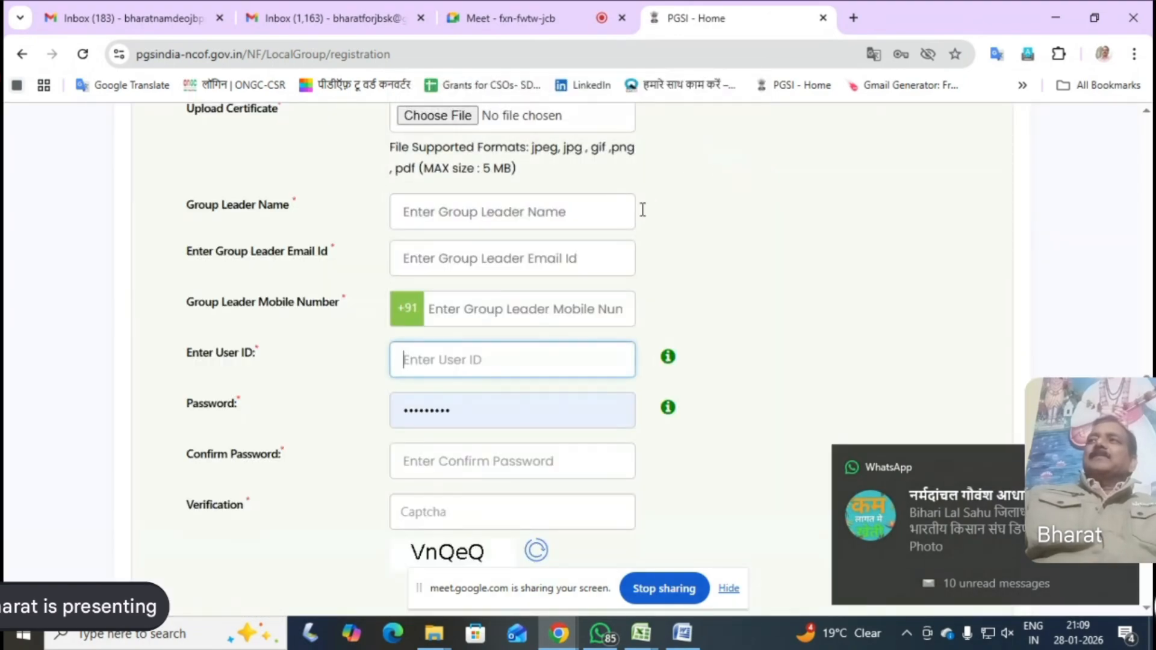
Set the local group's state to MADHYA PRADESH and its scheme to NMNF
{"action": "scroll", "coordinate": [680, 291], "scroll_direction": "up", "scroll_amount": 12}
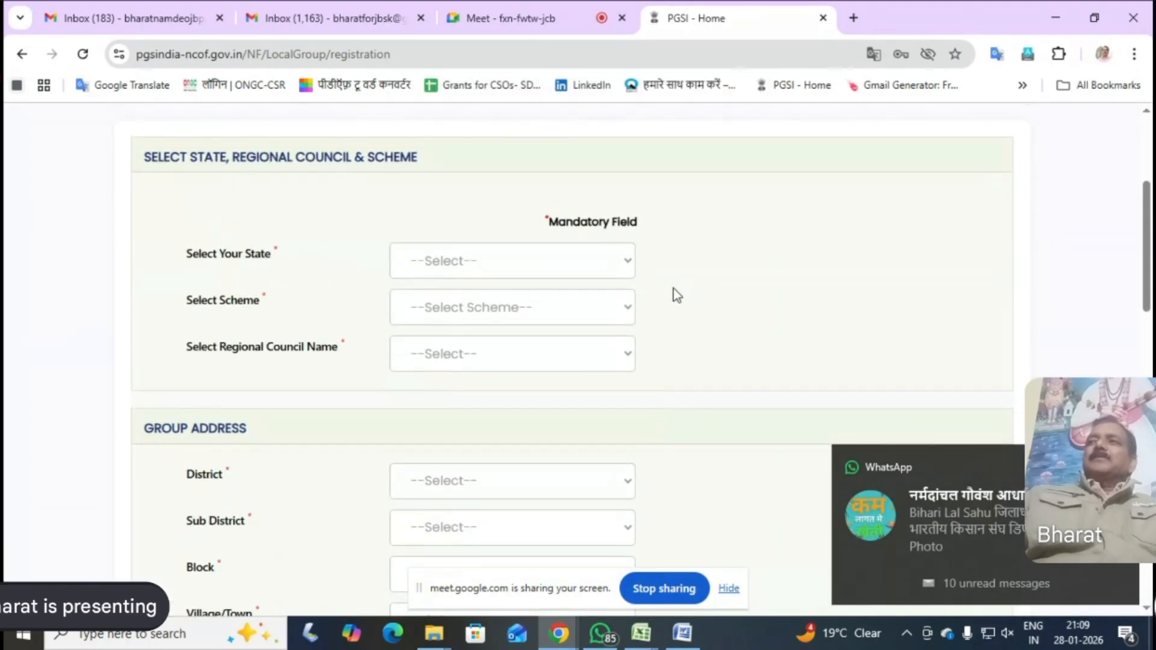
{"action": "left_click", "coordinate": [627, 260]}
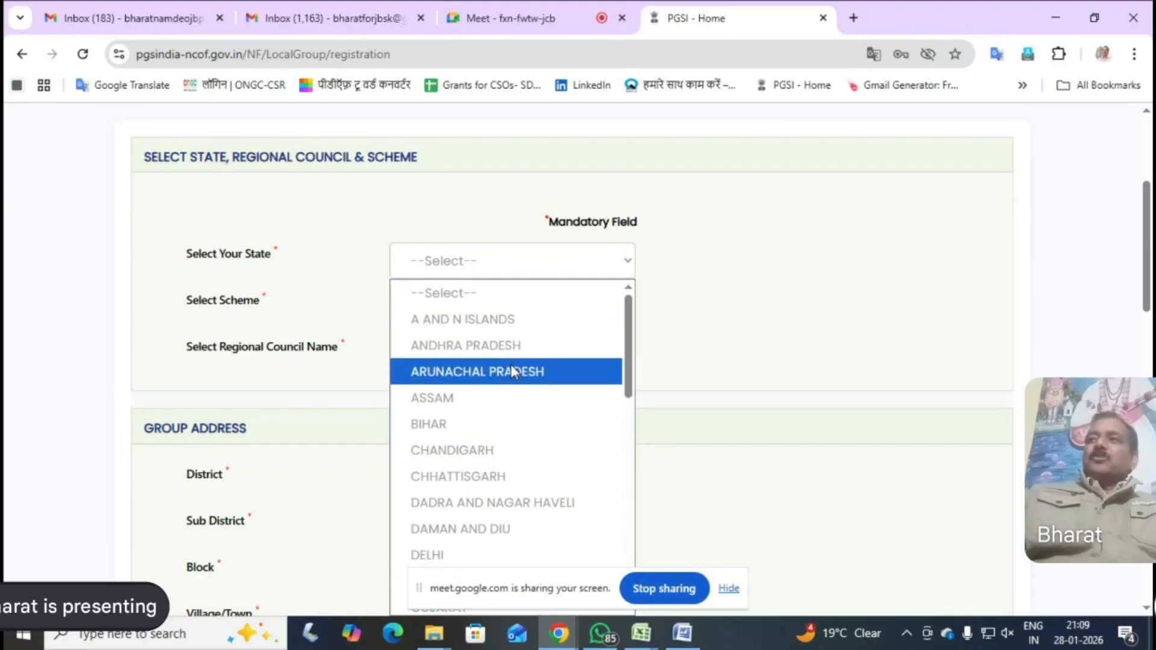
{"action": "key", "text": "m"}
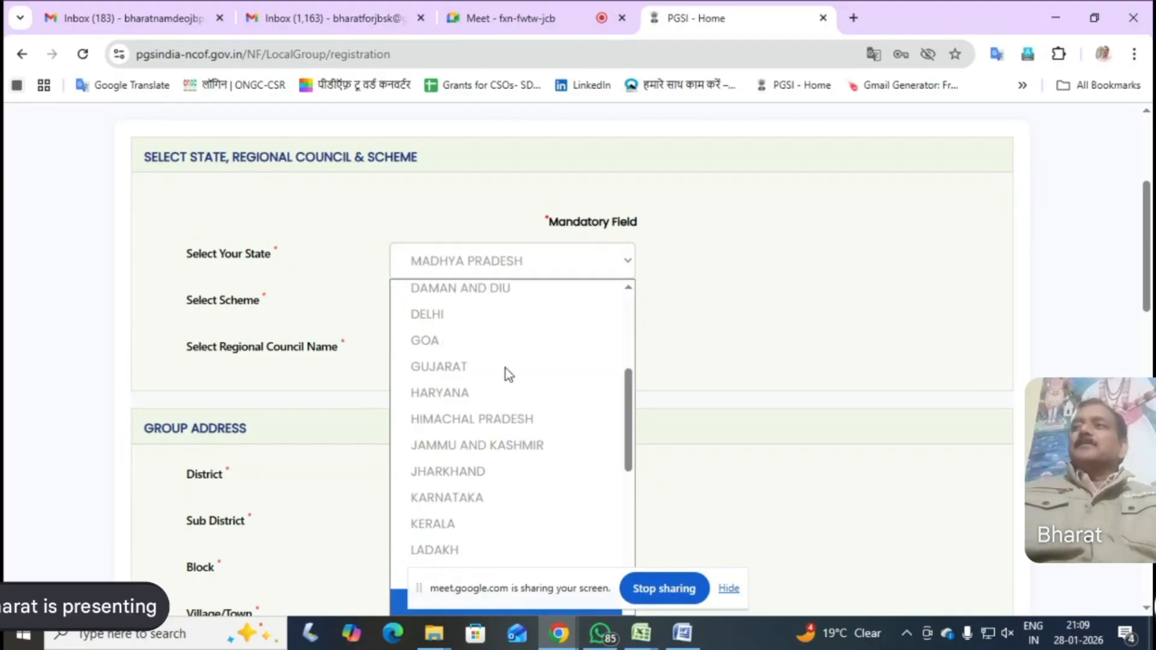
{"action": "left_click", "coordinate": [490, 264]}
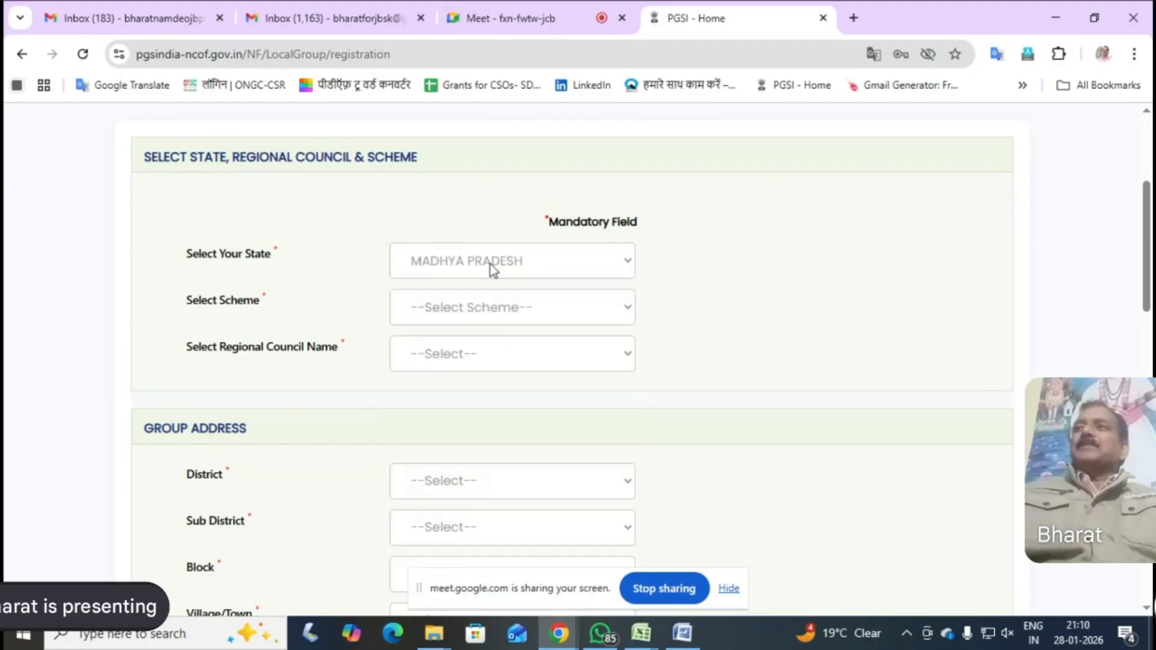
{"action": "left_click", "coordinate": [622, 311]}
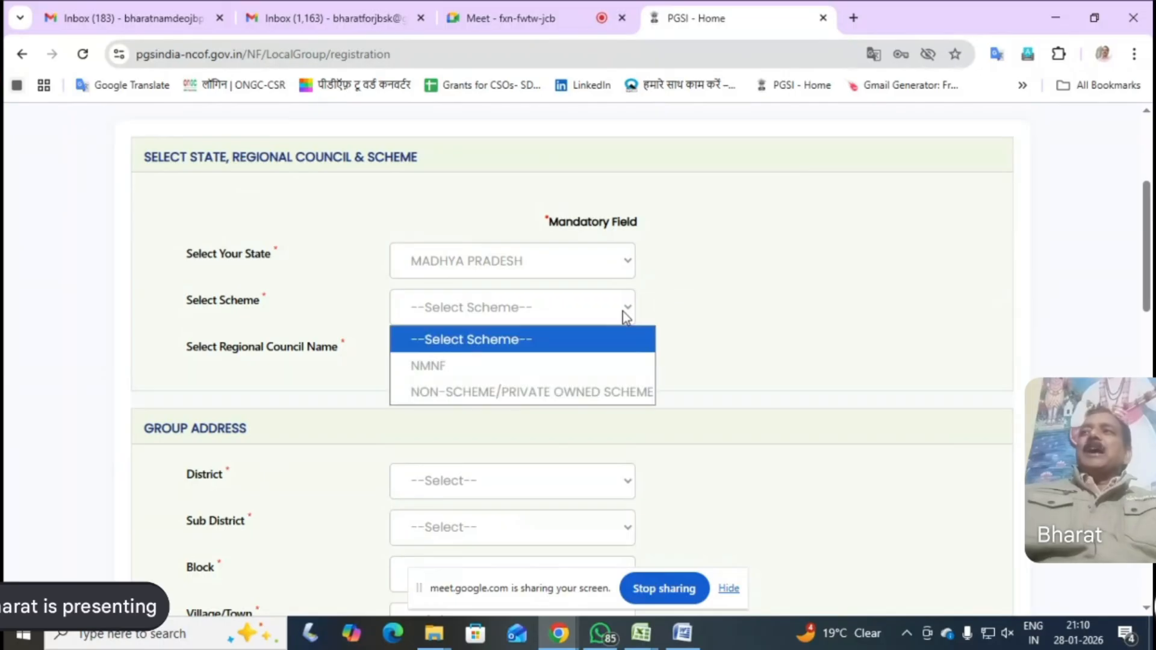
{"action": "left_click", "coordinate": [439, 368]}
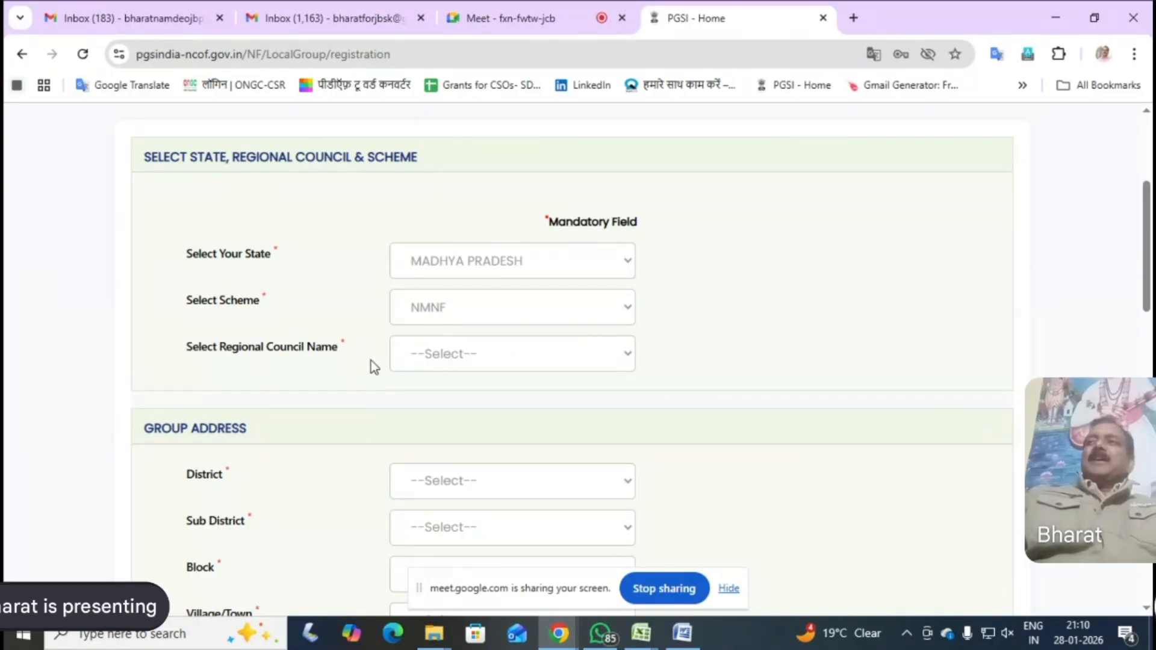
Choose JAI BHARATI SHIKSHA KENDRA as the regional council for the group
{"action": "left_click", "coordinate": [626, 360]}
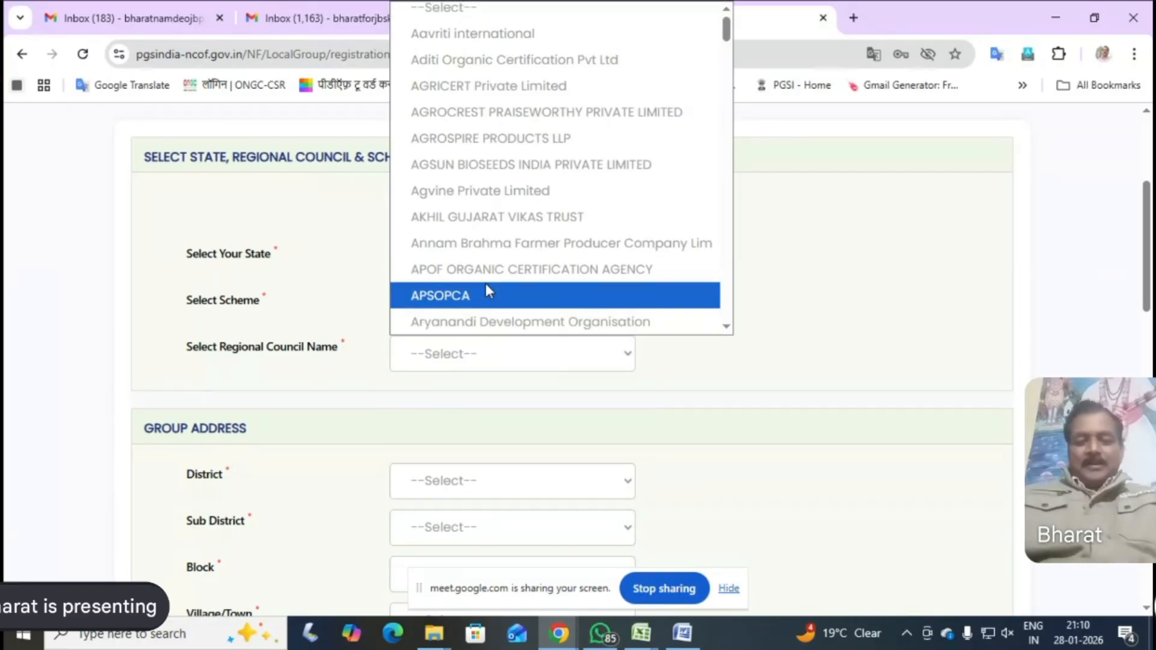
{"action": "key", "text": "j"}
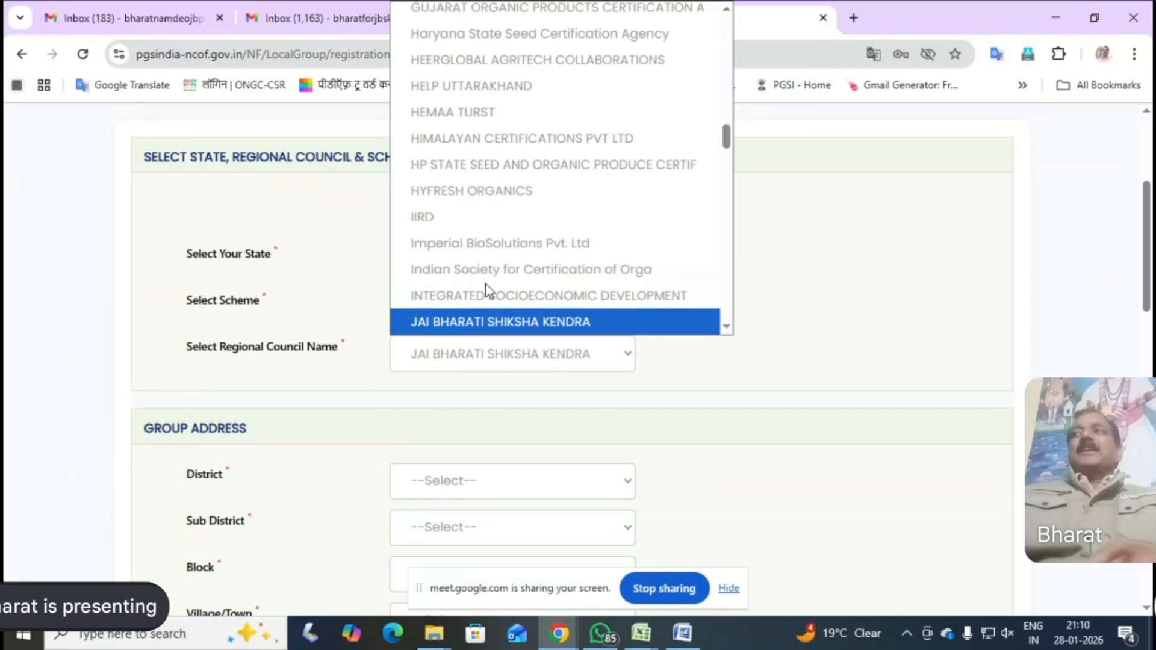
{"action": "left_click", "coordinate": [519, 324]}
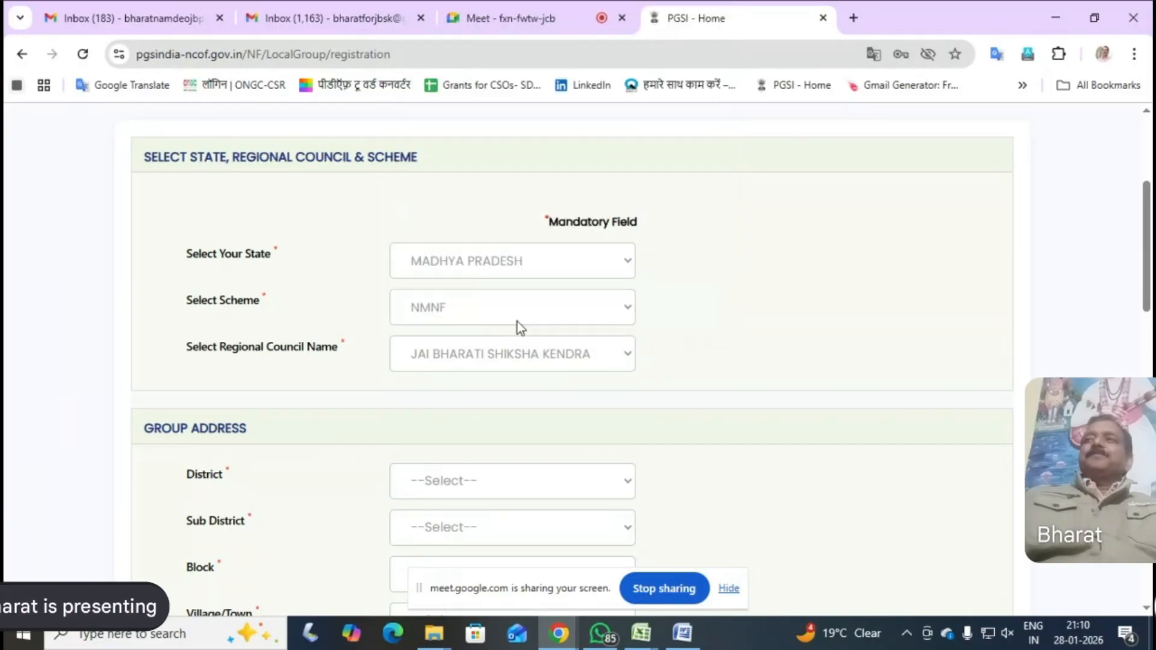
Set the district in the group address to SEONI
{"action": "scroll", "coordinate": [687, 392], "scroll_direction": "down", "scroll_amount": 4}
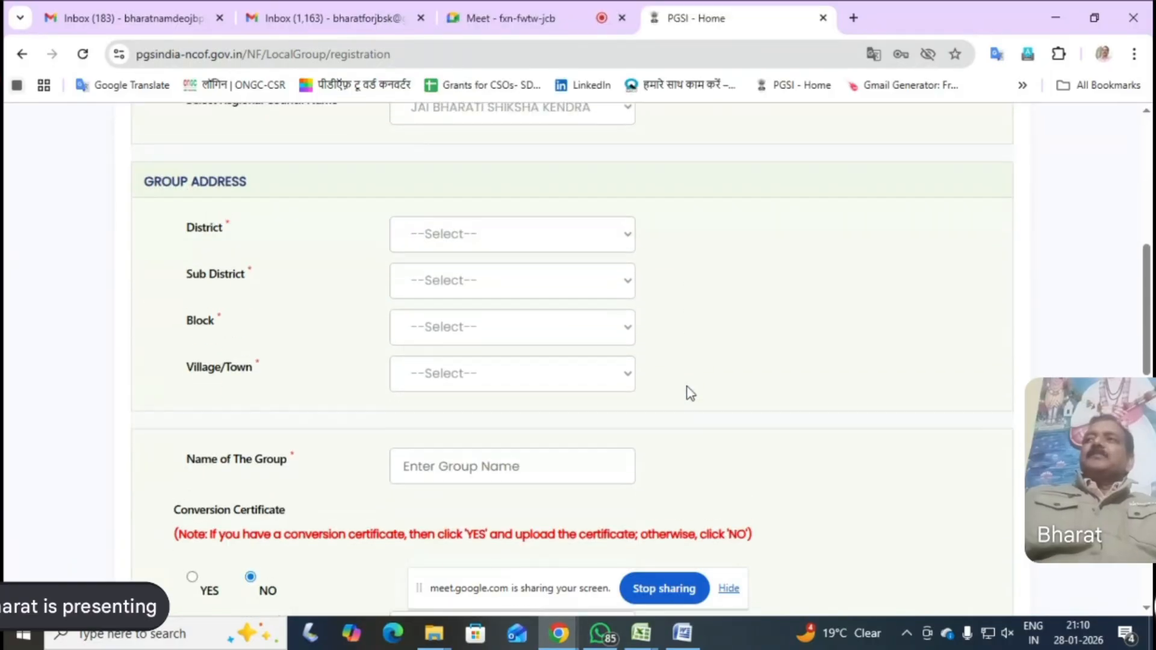
{"action": "left_click", "coordinate": [626, 232]}
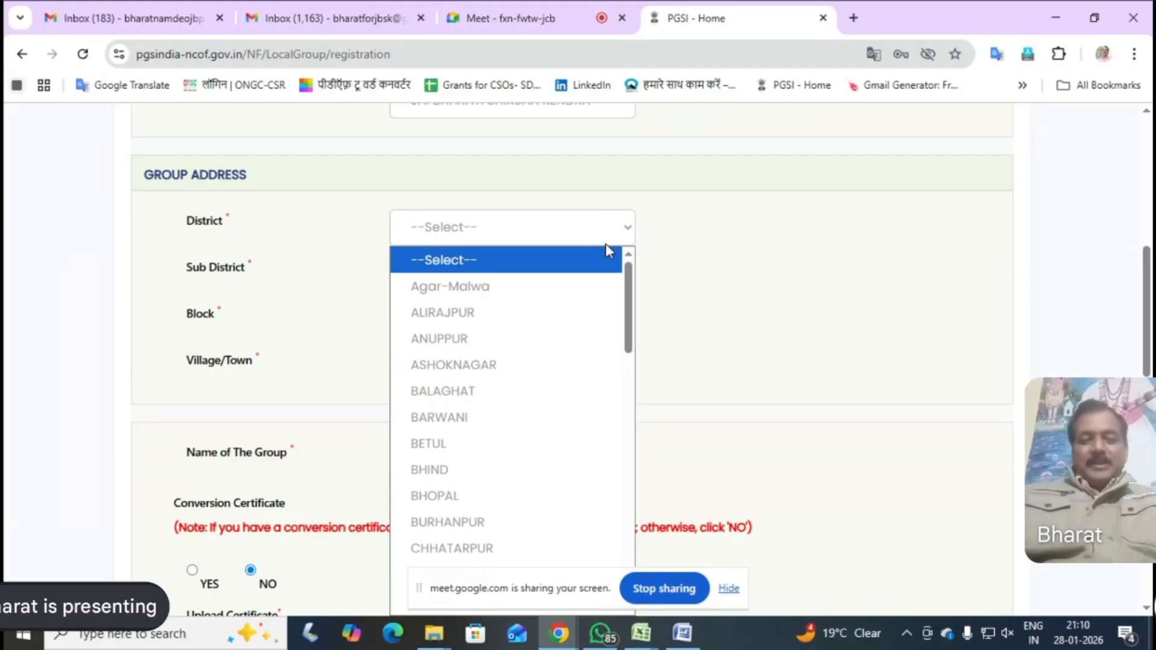
{"action": "key", "text": "s"}
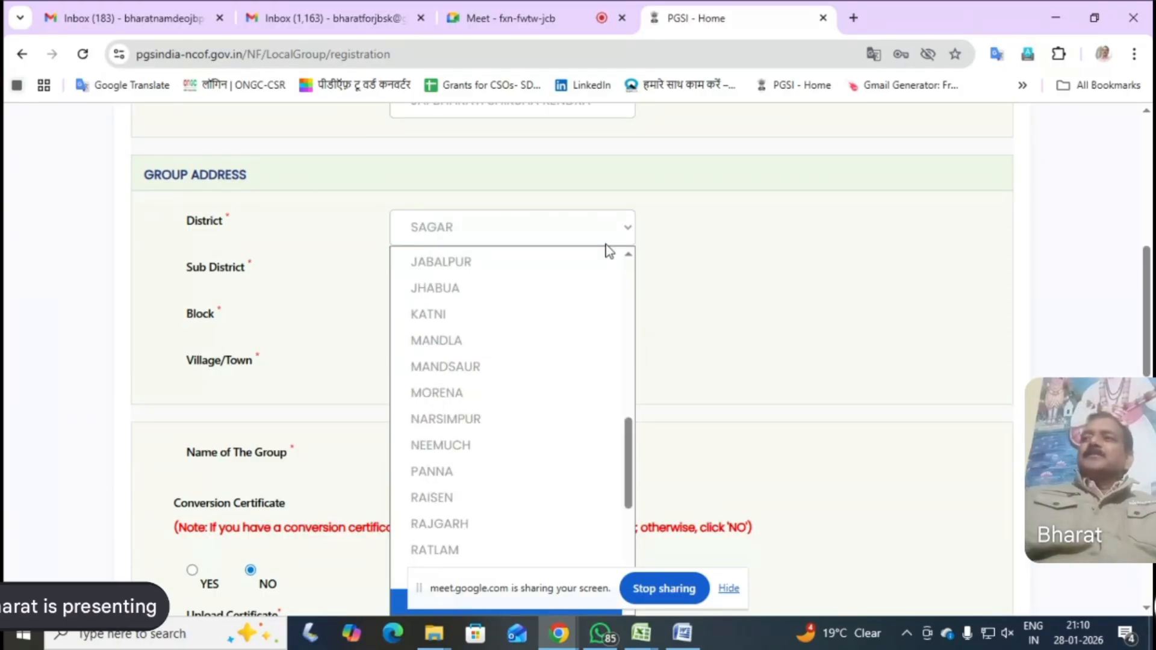
{"action": "scroll", "coordinate": [506, 330], "scroll_direction": "down", "scroll_amount": 3}
{"action": "scroll", "coordinate": [507, 330], "scroll_direction": "up", "scroll_amount": 1}
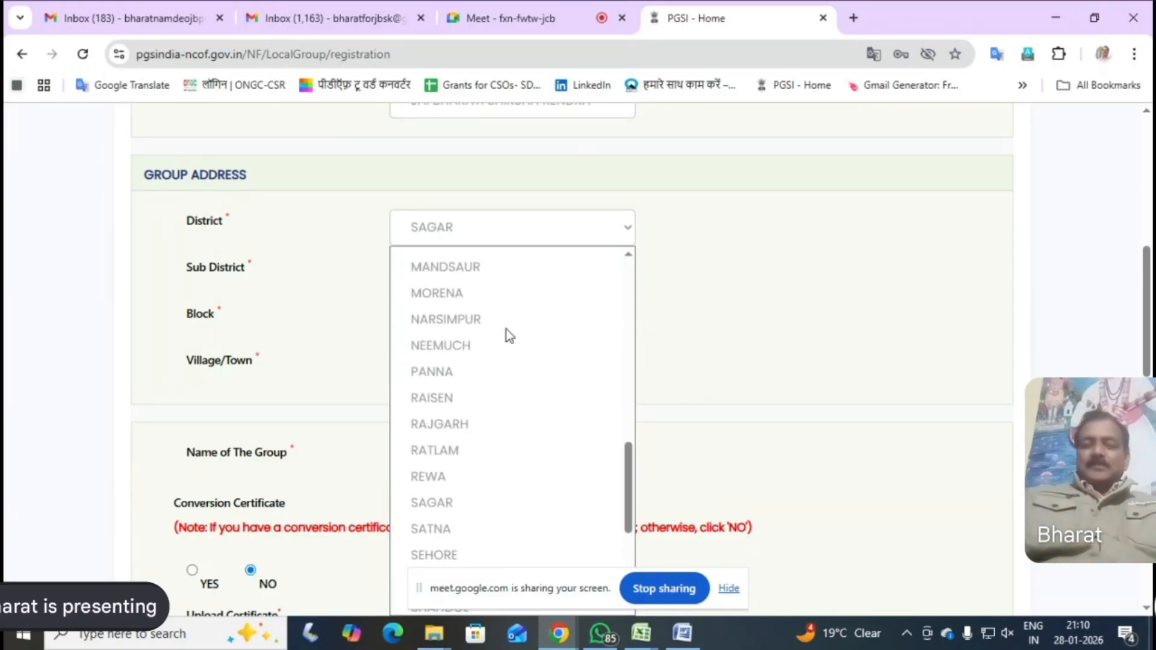
{"action": "scroll", "coordinate": [507, 330], "scroll_direction": "up", "scroll_amount": 2}
{"action": "scroll", "coordinate": [506, 330], "scroll_direction": "down", "scroll_amount": 1}
{"action": "scroll", "coordinate": [505, 330], "scroll_direction": "down", "scroll_amount": 3}
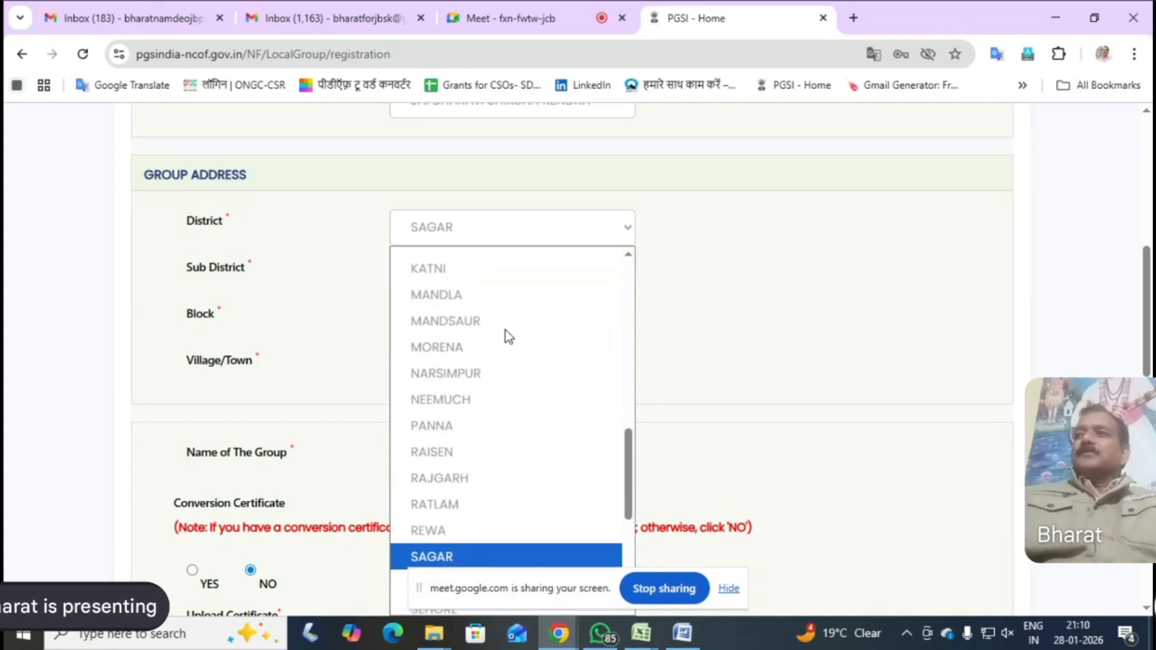
{"action": "scroll", "coordinate": [504, 329], "scroll_direction": "up", "scroll_amount": 3}
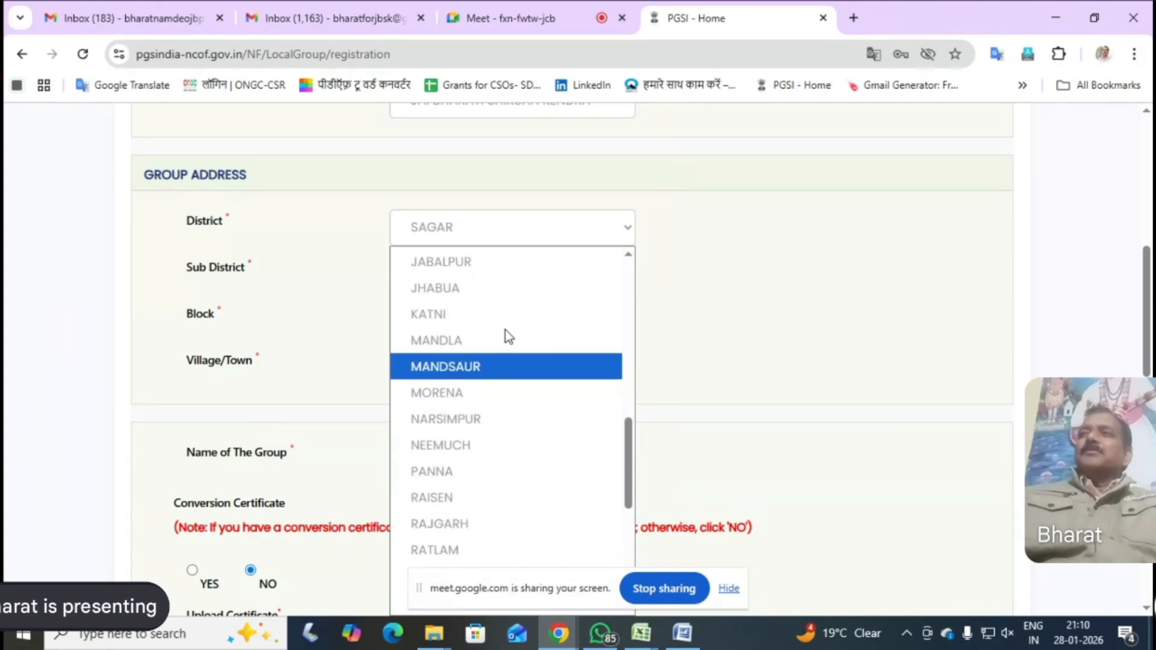
{"action": "scroll", "coordinate": [504, 330], "scroll_direction": "down", "scroll_amount": 3}
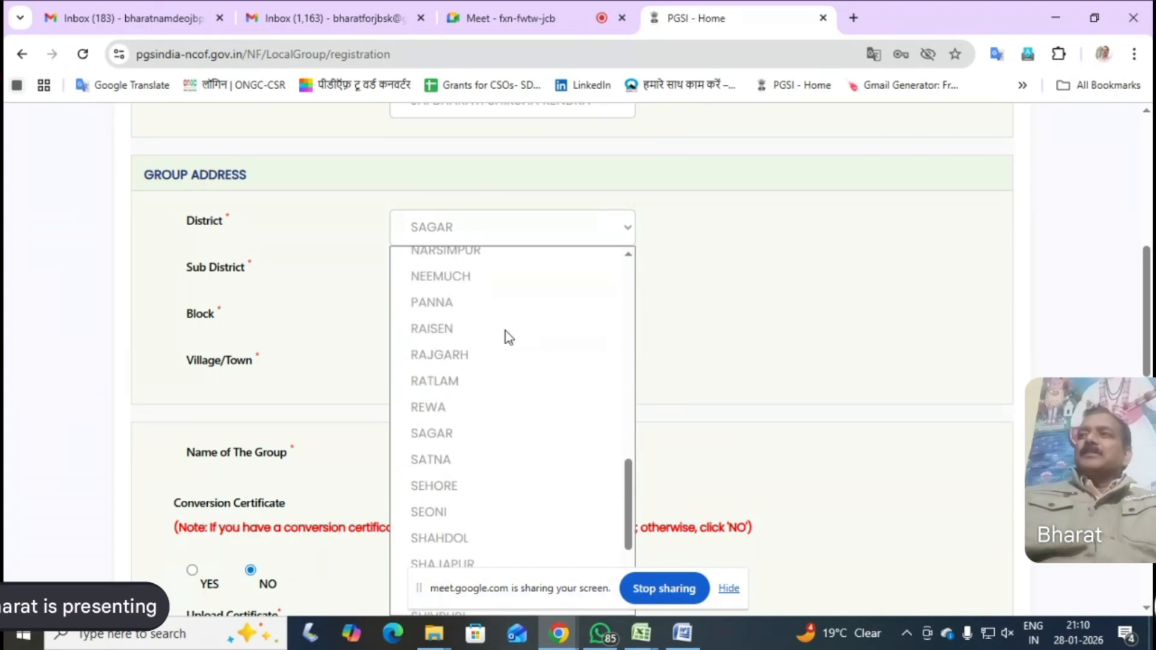
{"action": "scroll", "coordinate": [504, 331], "scroll_direction": "up", "scroll_amount": 8}
{"action": "scroll", "coordinate": [503, 334], "scroll_direction": "down", "scroll_amount": 10}
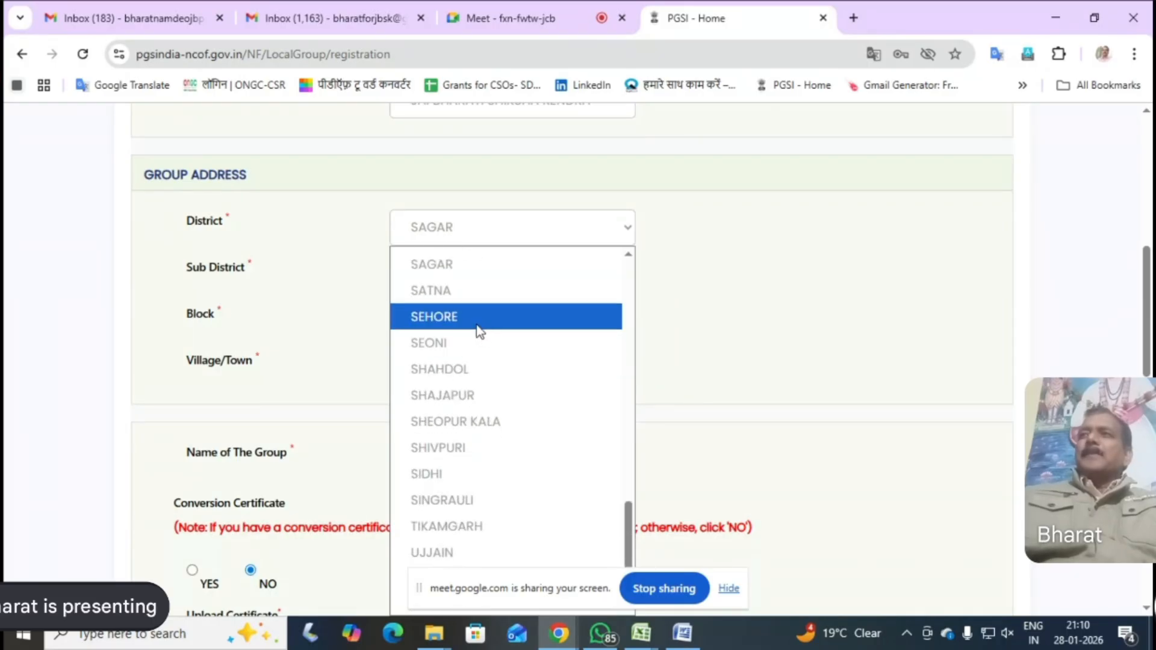
{"action": "left_click", "coordinate": [448, 335]}
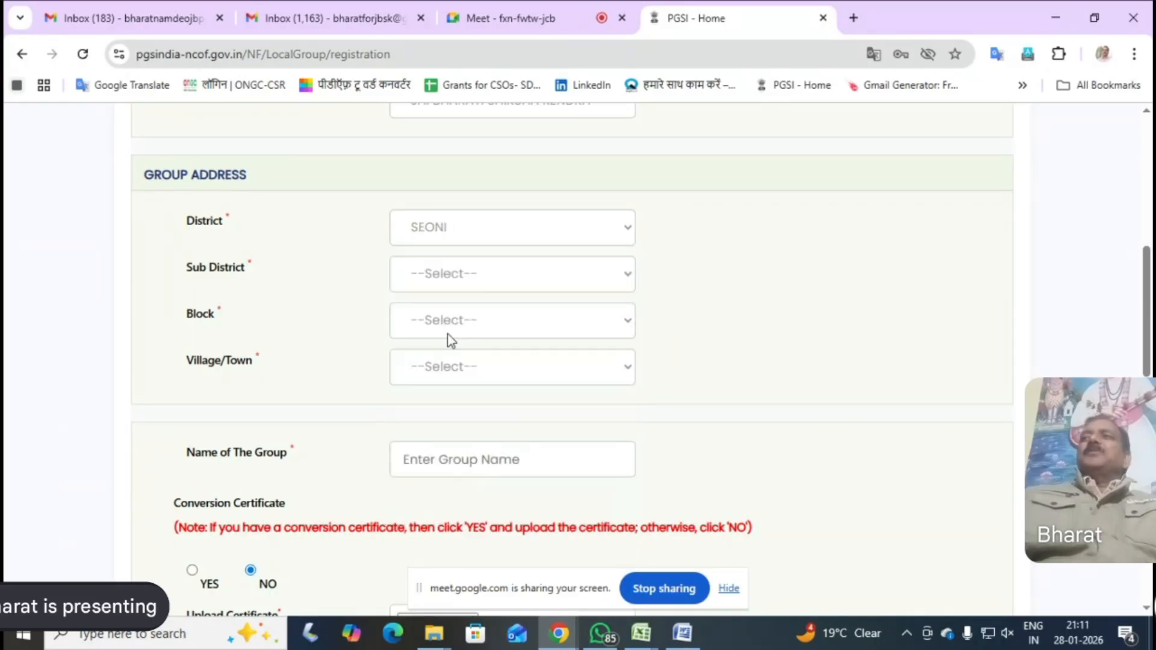
Switch to the KEOLARI 125 workbook in Excel and check the cluster, block and district in its heading
{"action": "left_click", "coordinate": [626, 278]}
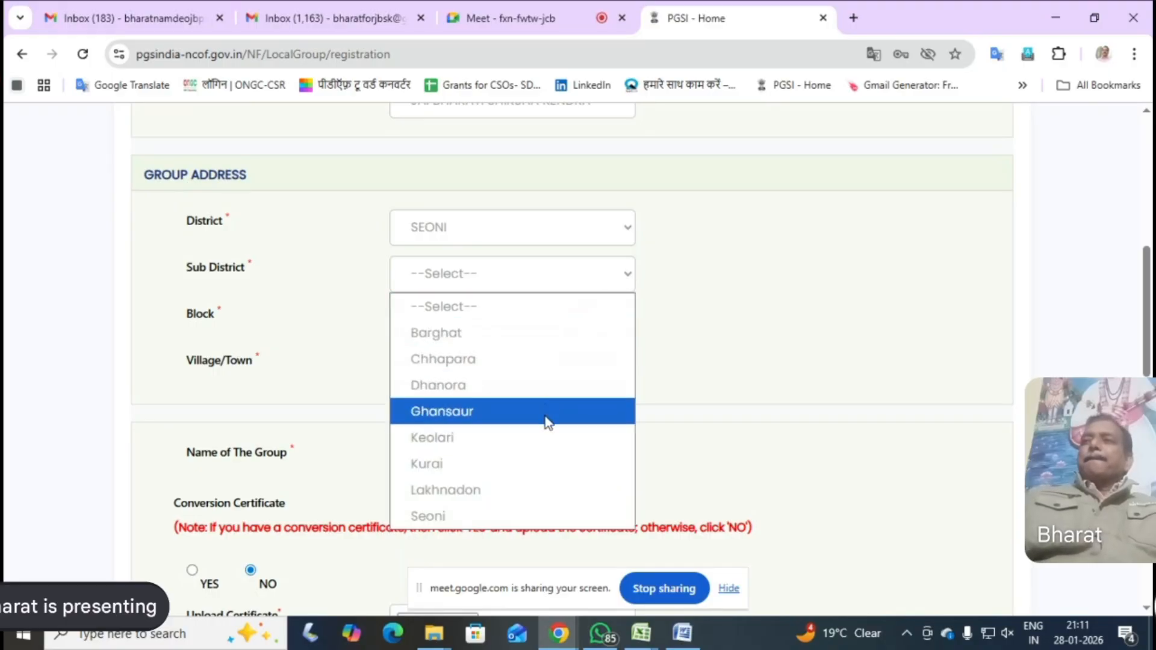
{"action": "left_click", "coordinate": [642, 635]}
{"action": "left_click", "coordinate": [629, 593]}
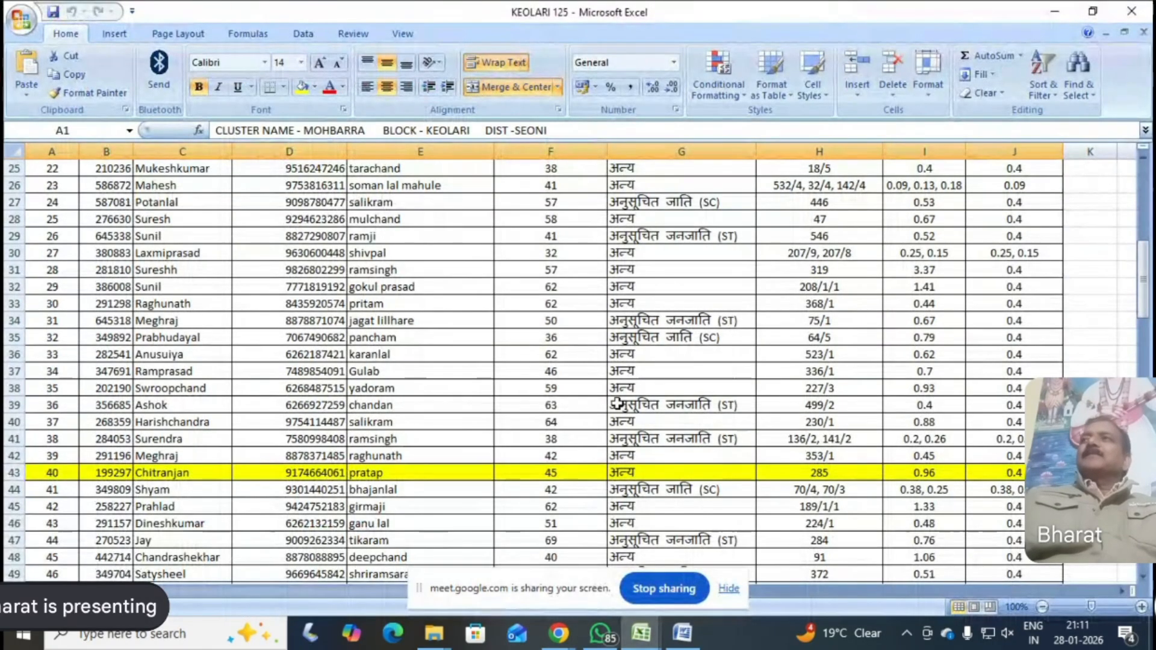
{"action": "scroll", "coordinate": [596, 361], "scroll_direction": "up", "scroll_amount": 8}
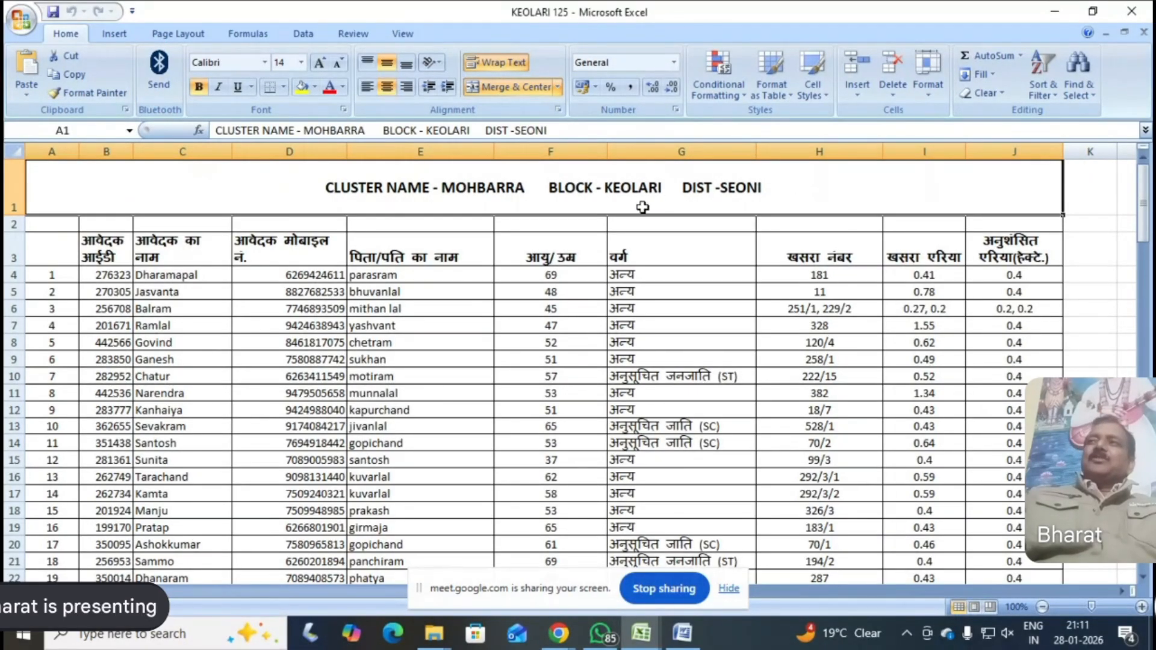
{"action": "left_click", "coordinate": [193, 316]}
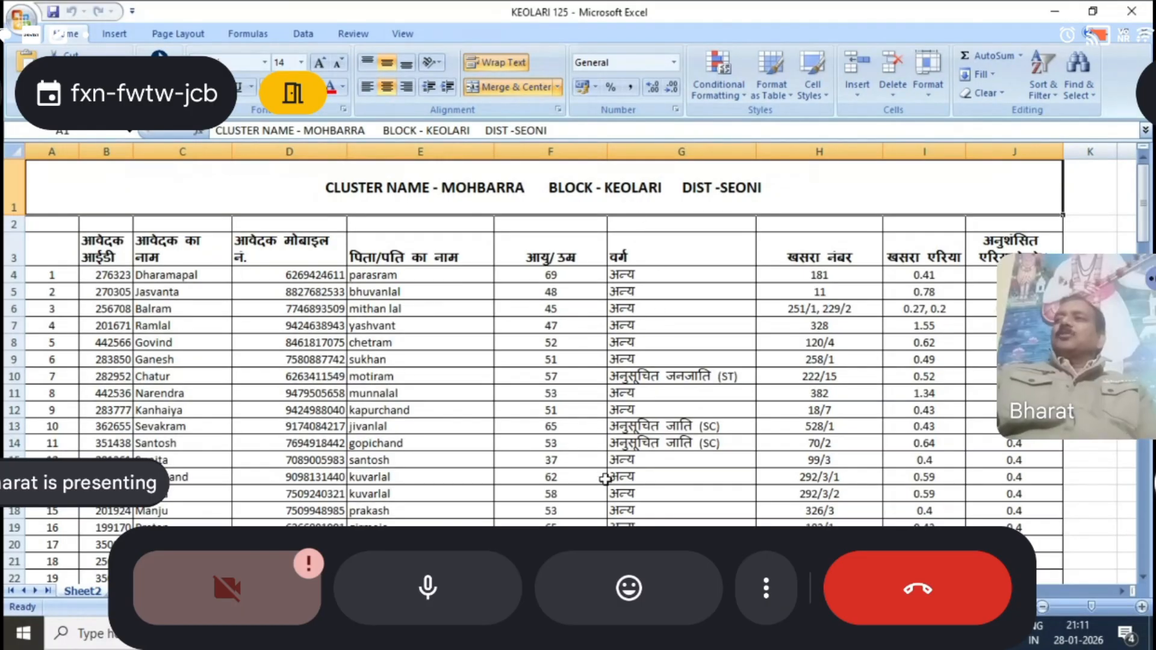
Switch back to the registration form in Chrome and view the available sub districts
{"action": "left_click", "coordinate": [561, 634]}
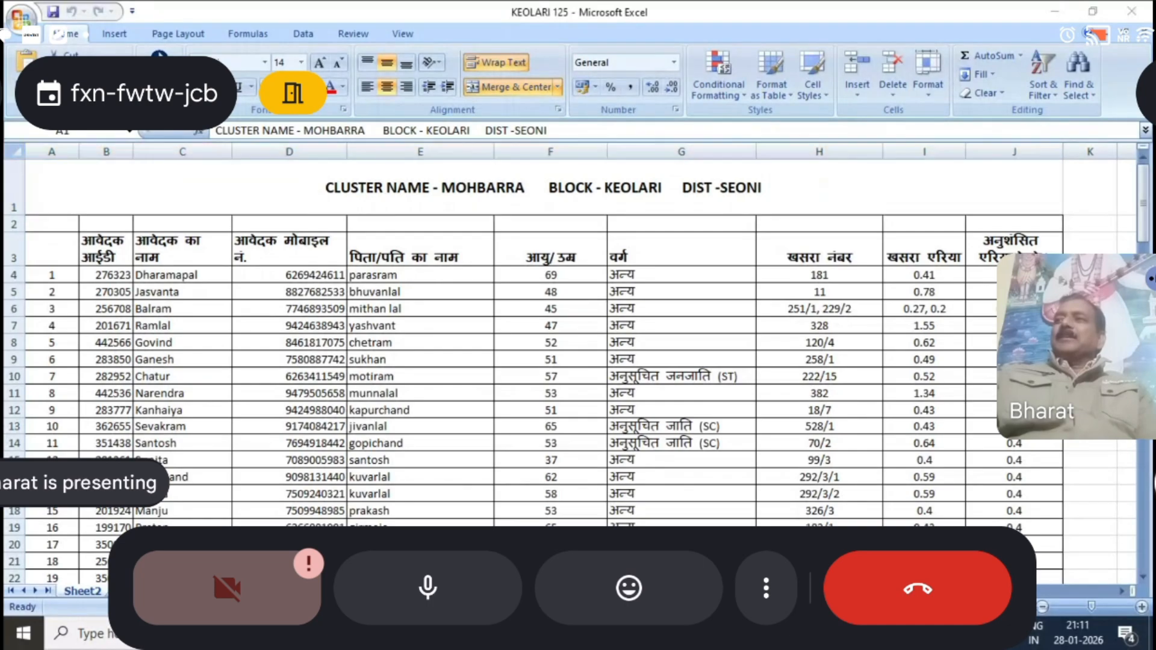
{"action": "left_click", "coordinate": [509, 557]}
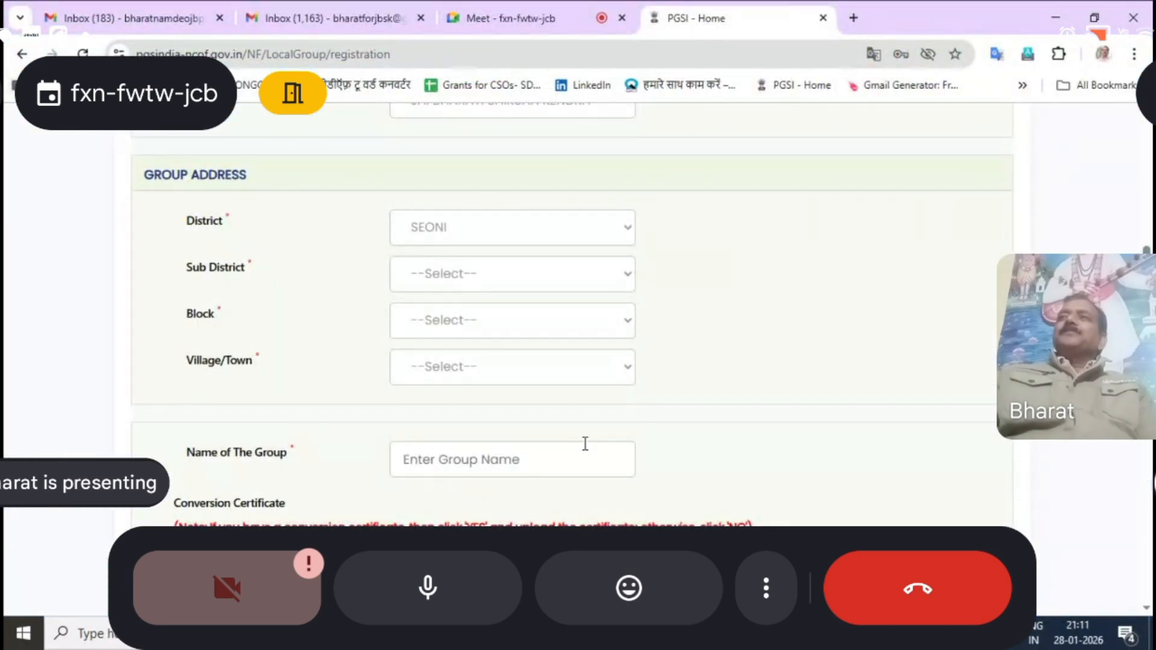
{"action": "left_click", "coordinate": [626, 283]}
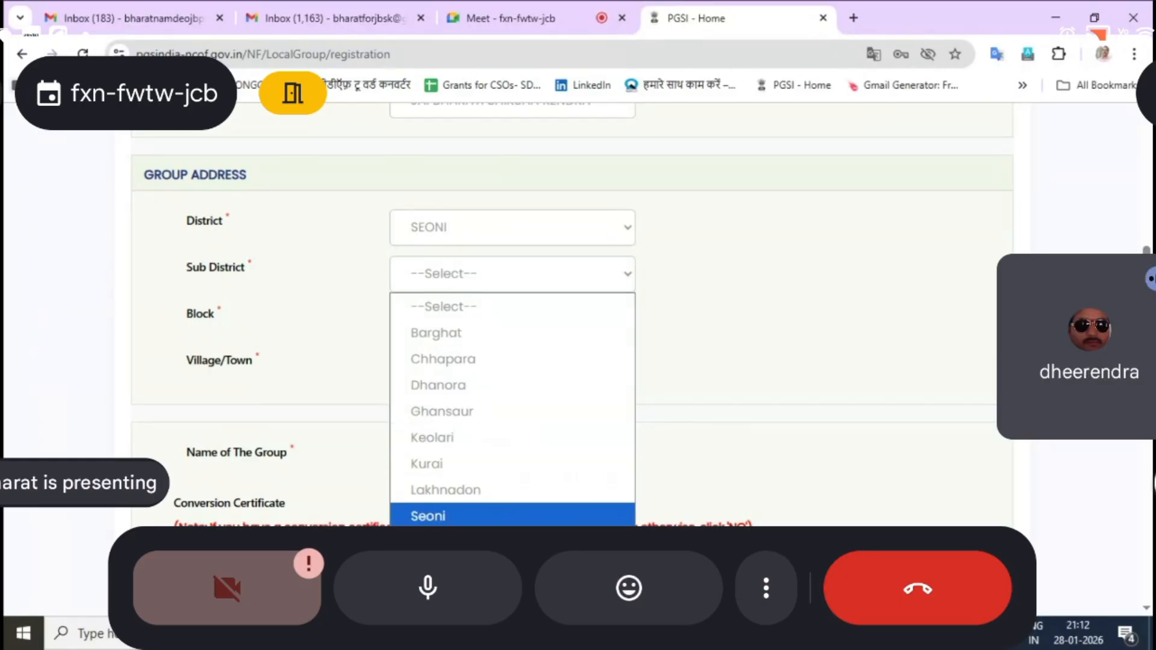
Switch to Excel again and review the KEOLARI 125 farmer list and its cluster heading
{"action": "left_click", "coordinate": [643, 633]}
{"action": "left_click", "coordinate": [557, 554]}
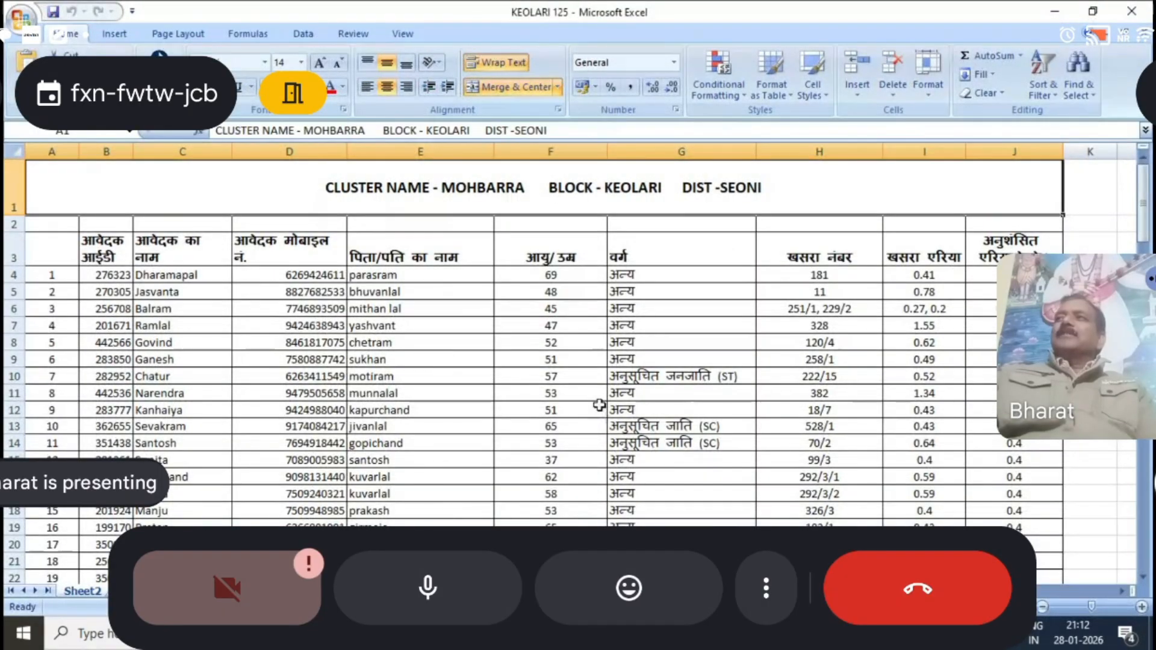
{"action": "left_click", "coordinate": [643, 633]}
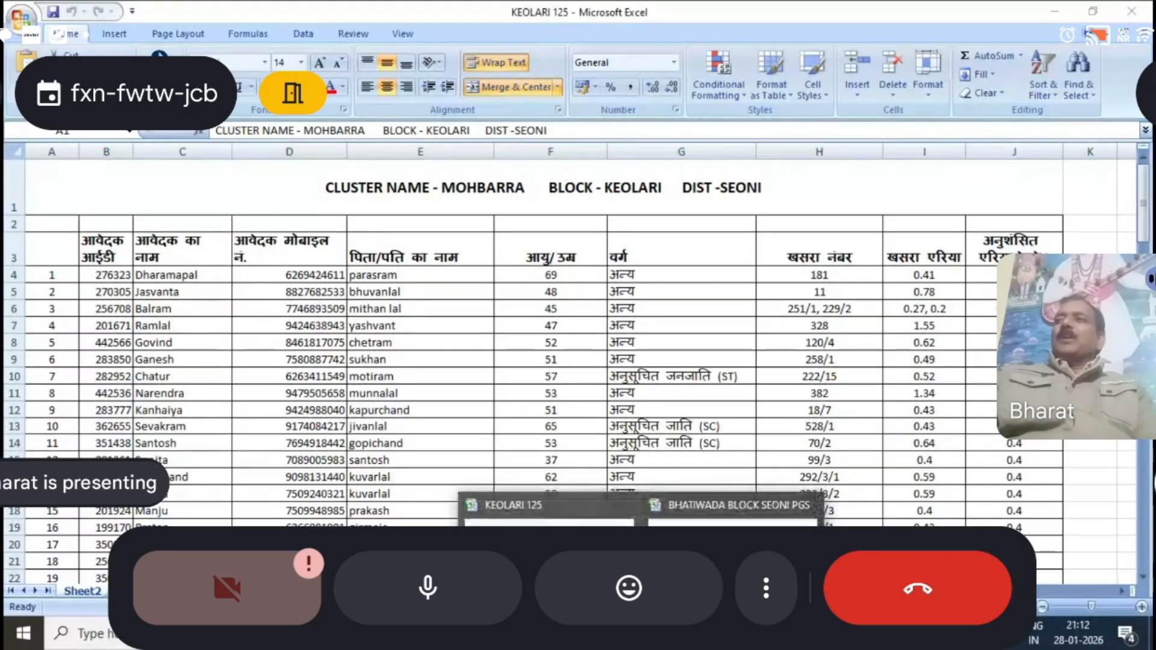
{"action": "left_click", "coordinate": [580, 494]}
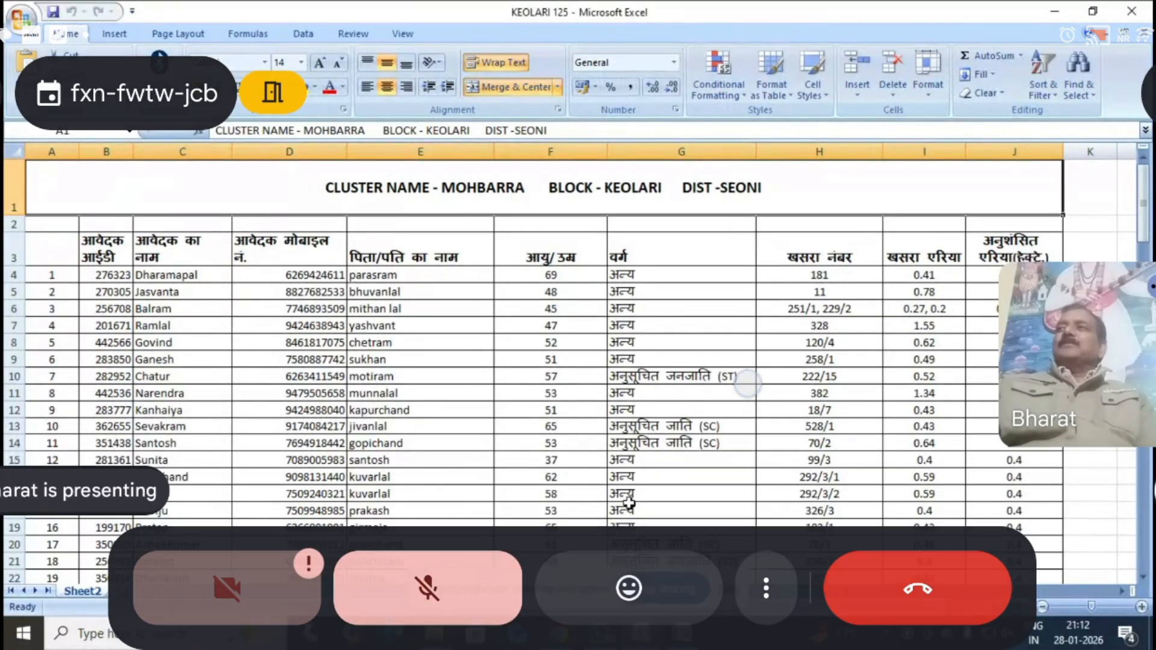
{"action": "left_click", "coordinate": [646, 642]}
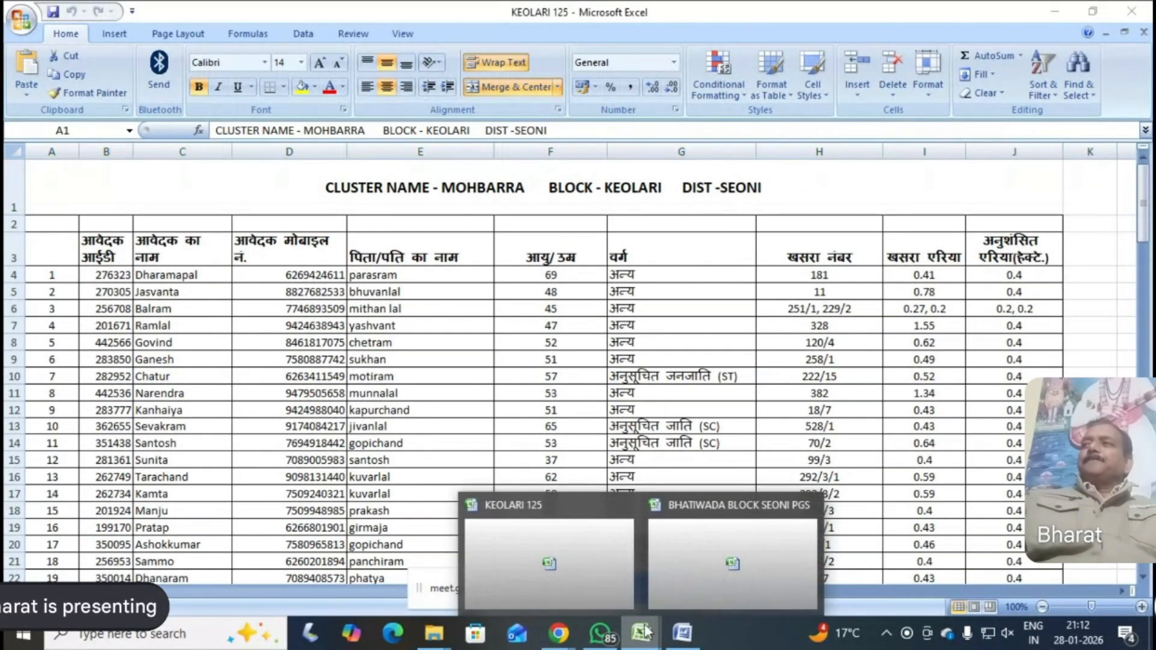
{"action": "left_click", "coordinate": [810, 505]}
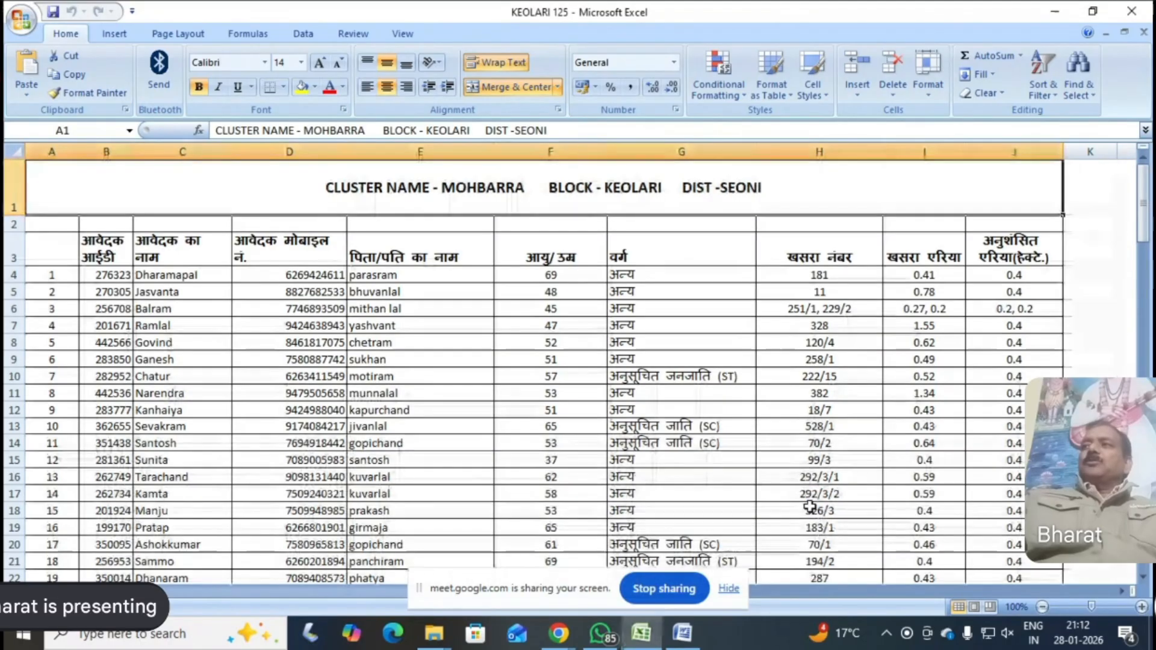
{"action": "scroll", "coordinate": [475, 368], "scroll_direction": "down", "scroll_amount": 7}
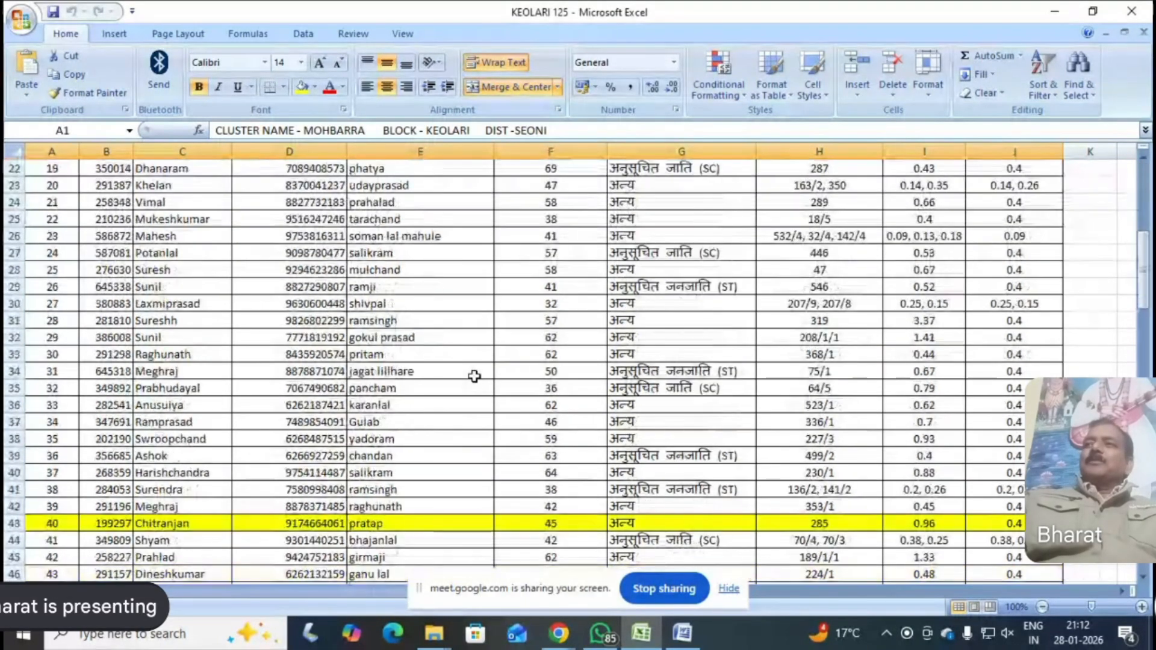
{"action": "scroll", "coordinate": [475, 374], "scroll_direction": "up", "scroll_amount": 7}
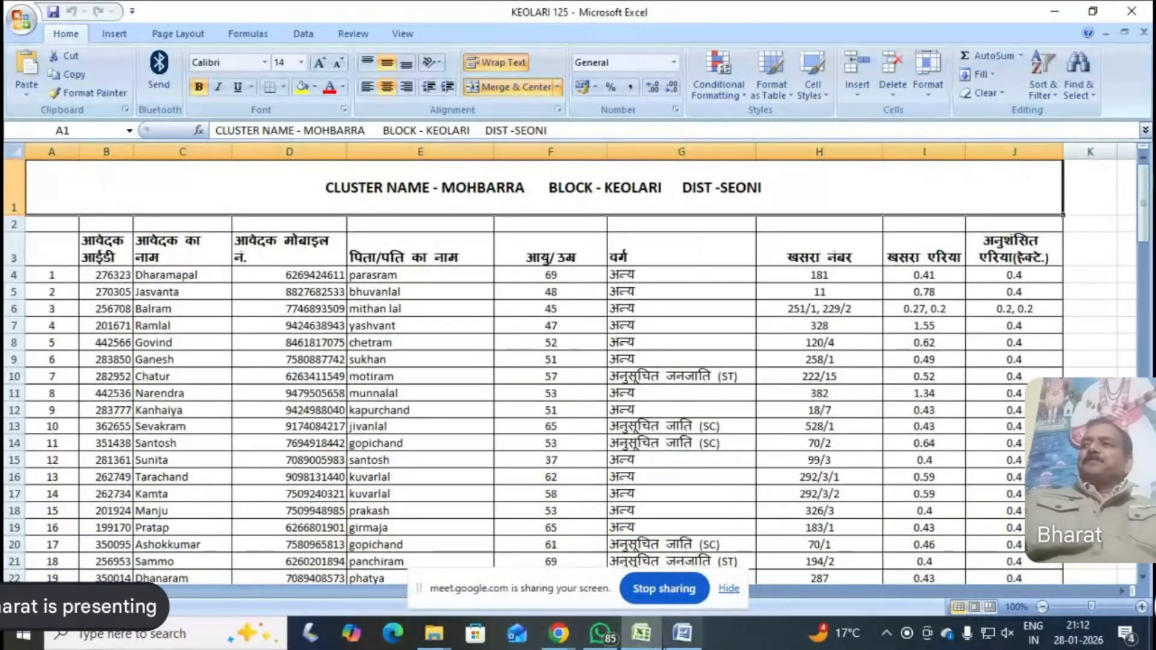
Switch to the registration form in Chrome and set the sub district to Keolari and the block to KEOLARI
{"action": "left_click", "coordinate": [562, 634]}
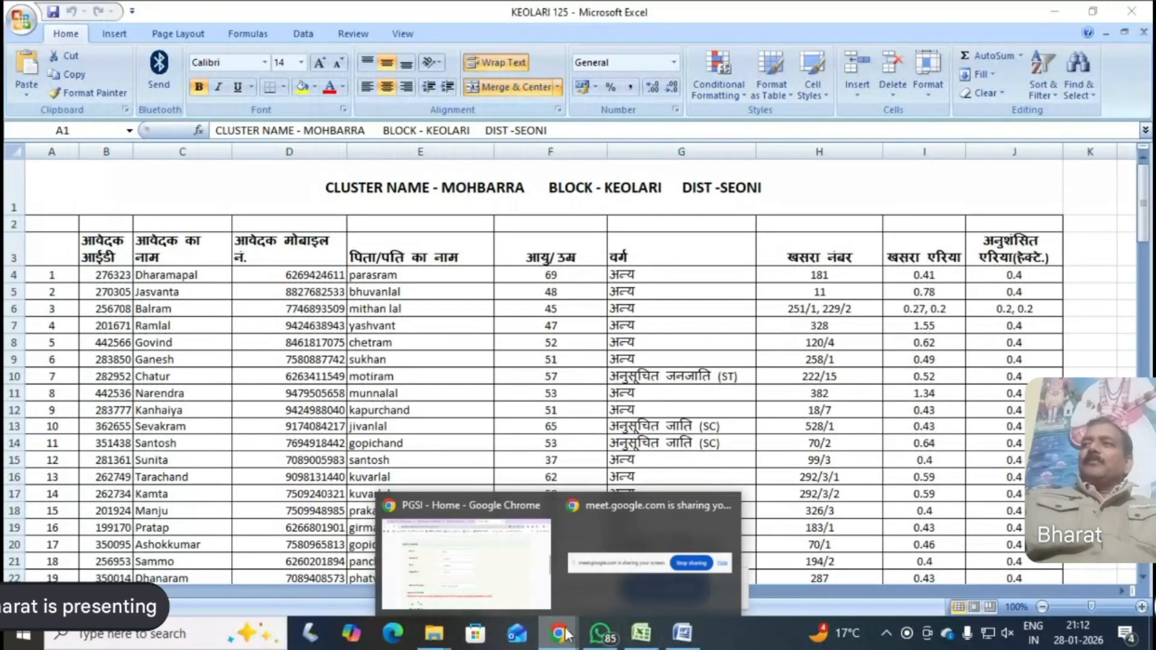
{"action": "left_click", "coordinate": [476, 560]}
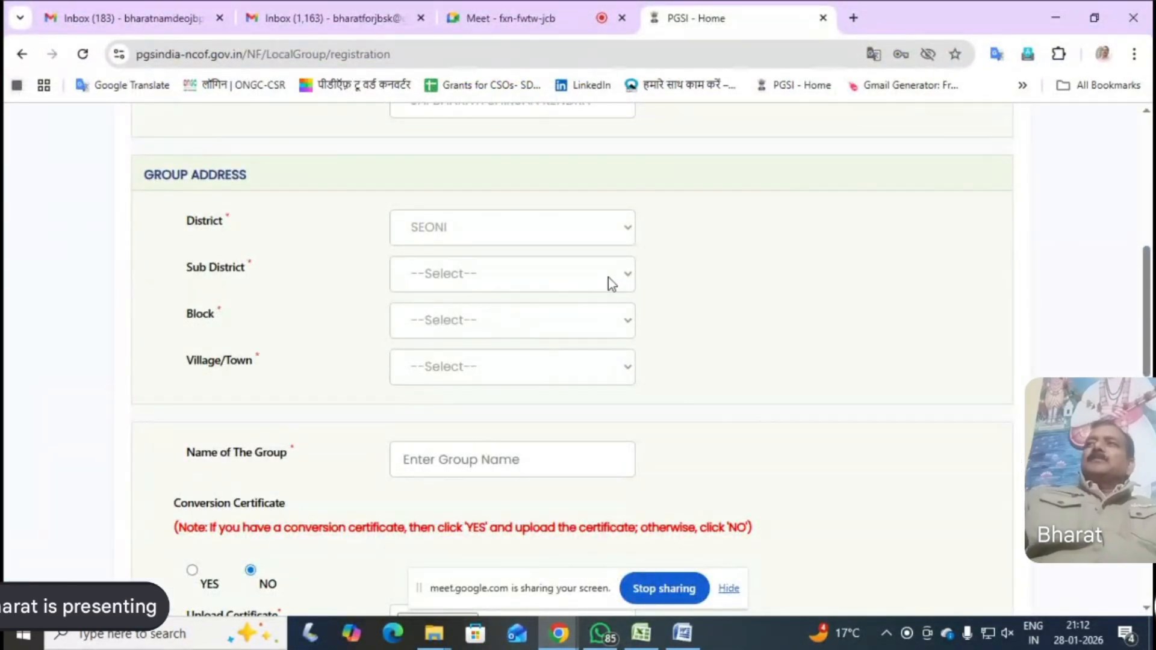
{"action": "left_click", "coordinate": [624, 279]}
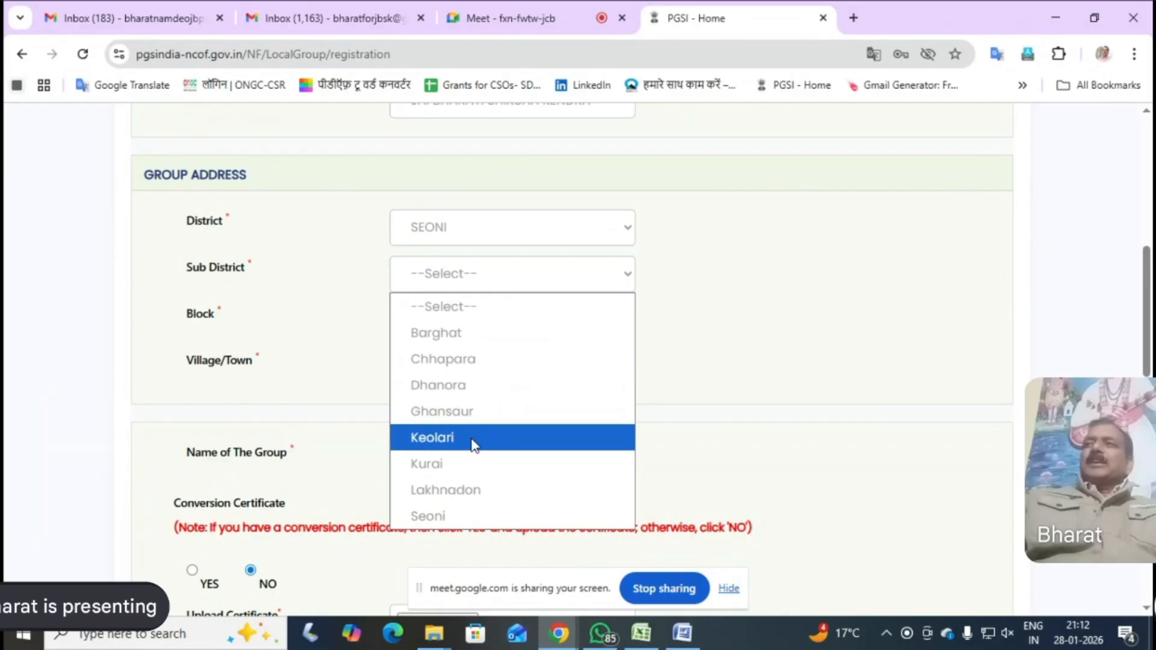
{"action": "left_click", "coordinate": [473, 439]}
{"action": "left_click", "coordinate": [627, 328]}
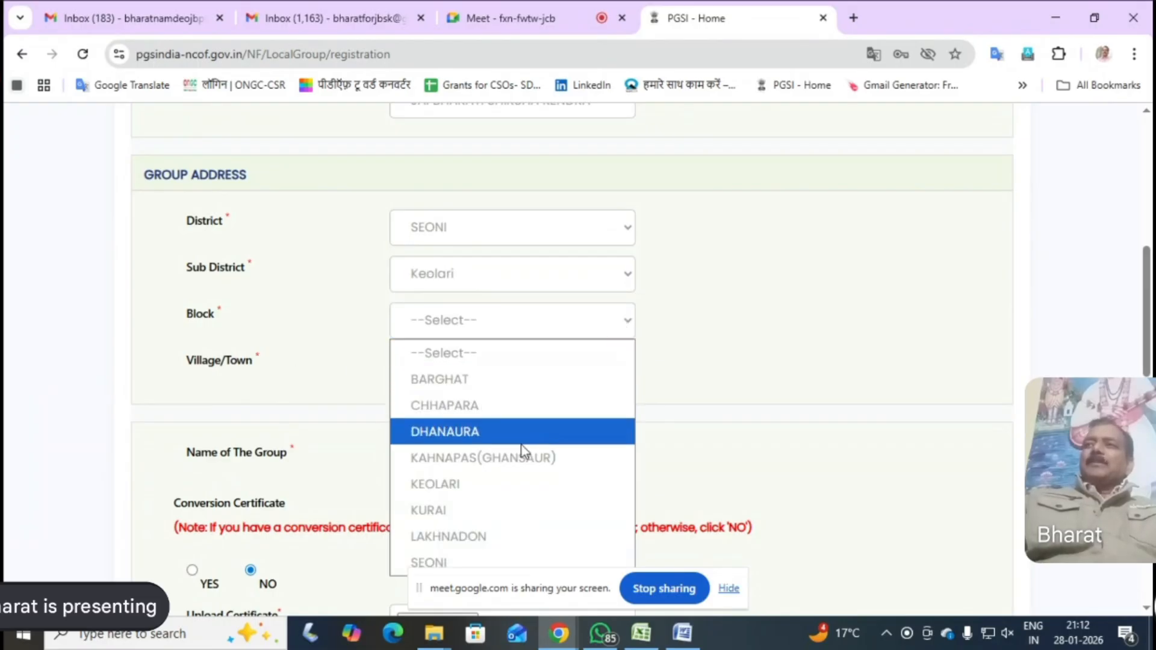
{"action": "left_click", "coordinate": [467, 484]}
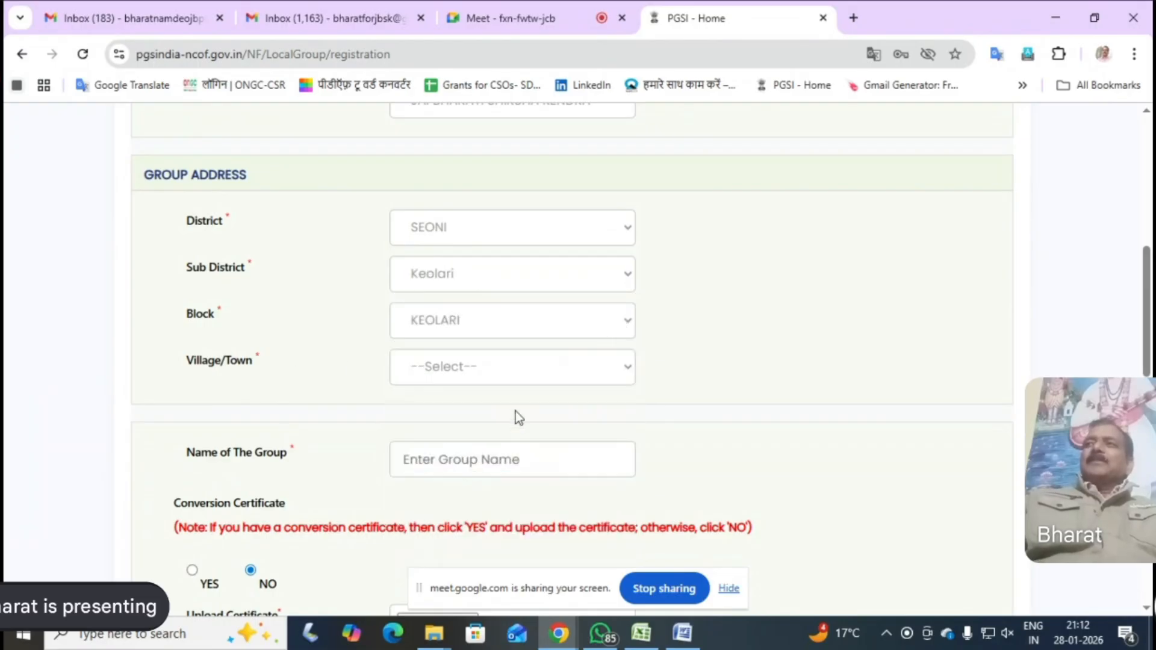
View the available villages, then switch to the KEOLARI 125 workbook in Excel to check the cluster name and farmer list
{"action": "left_click", "coordinate": [627, 380]}
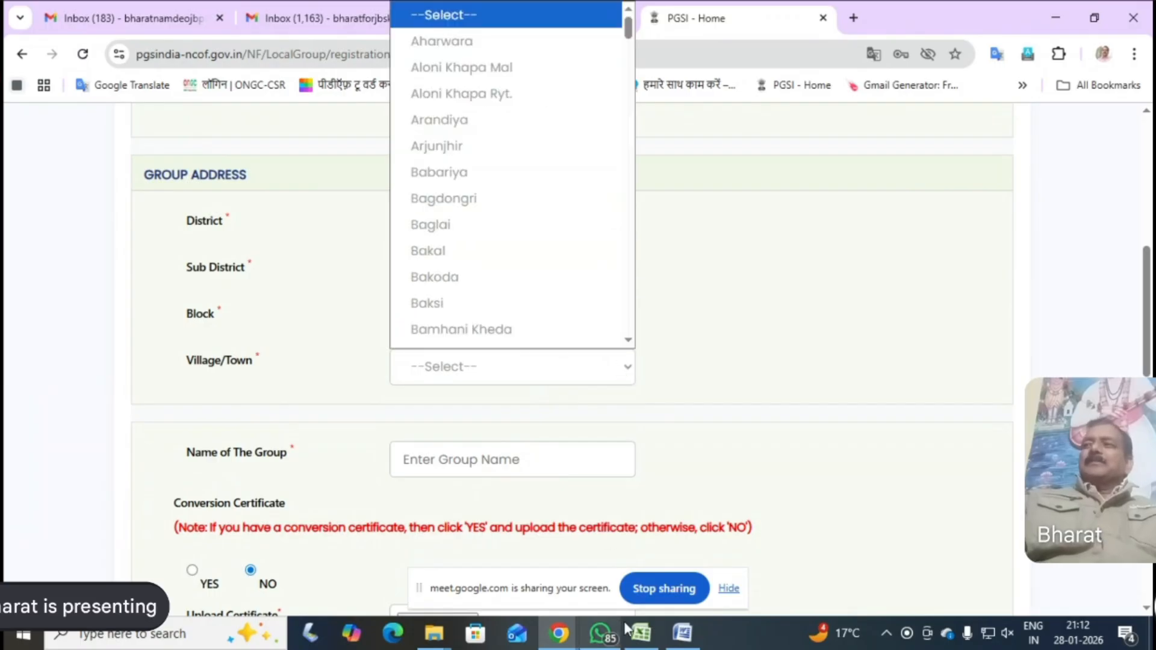
{"action": "left_click", "coordinate": [662, 487]}
{"action": "left_click", "coordinate": [641, 632]}
{"action": "left_click", "coordinate": [504, 608]}
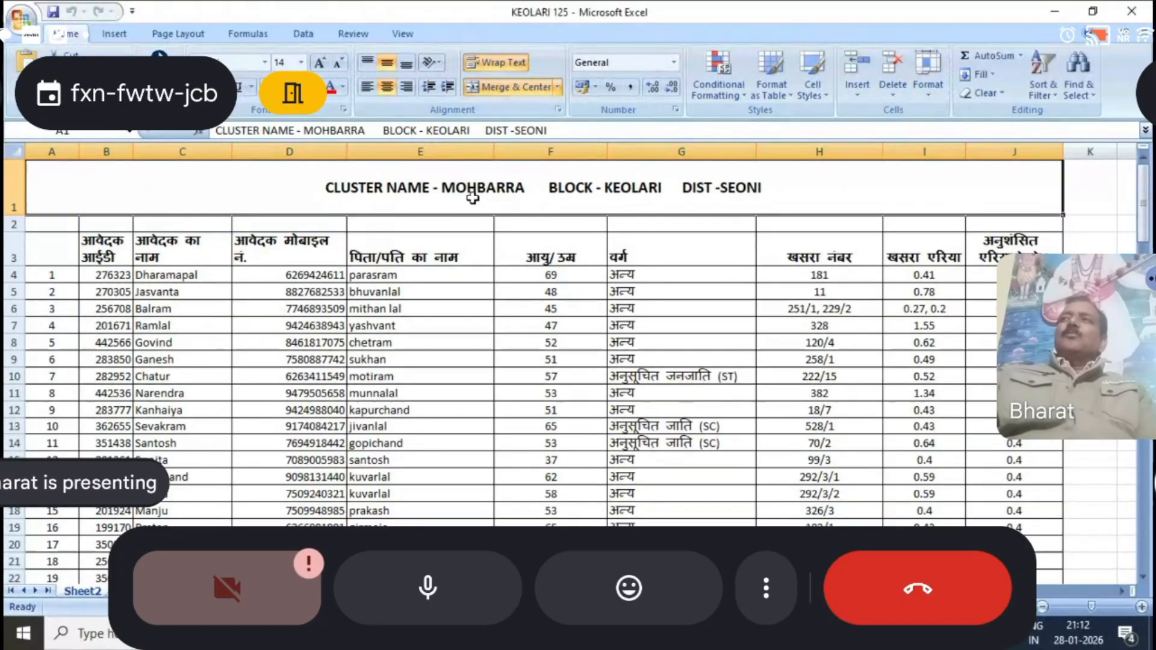
{"action": "left_click", "coordinate": [418, 559]}
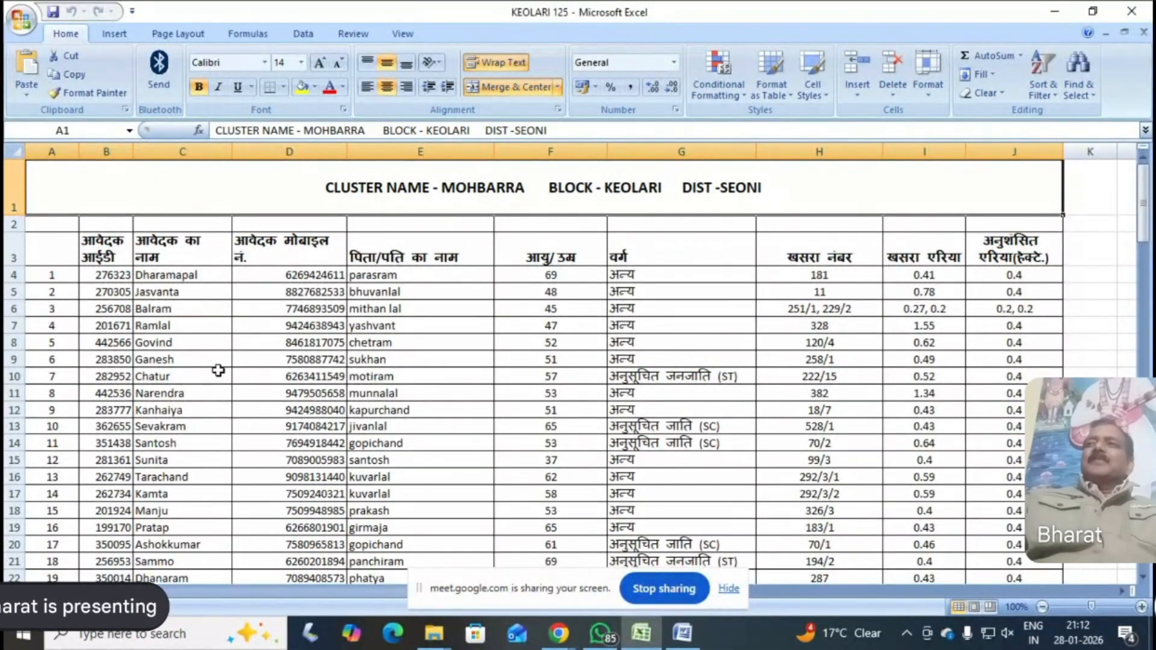
{"action": "scroll", "coordinate": [211, 379], "scroll_direction": "down", "scroll_amount": 9}
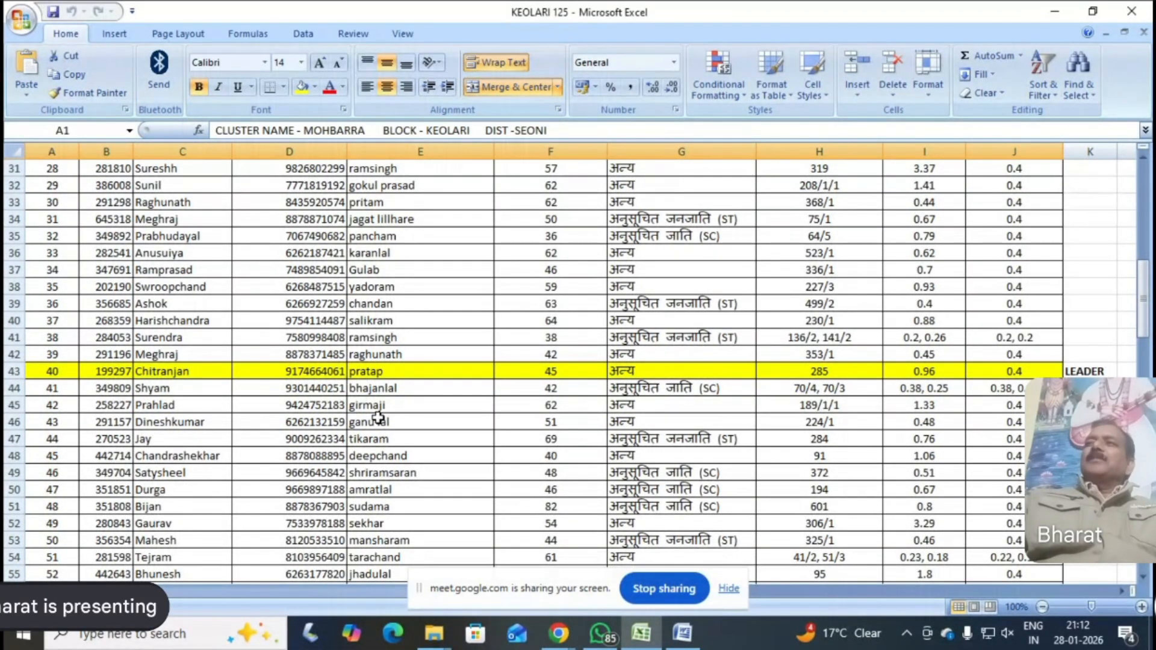
{"action": "scroll", "coordinate": [378, 417], "scroll_direction": "up", "scroll_amount": 10}
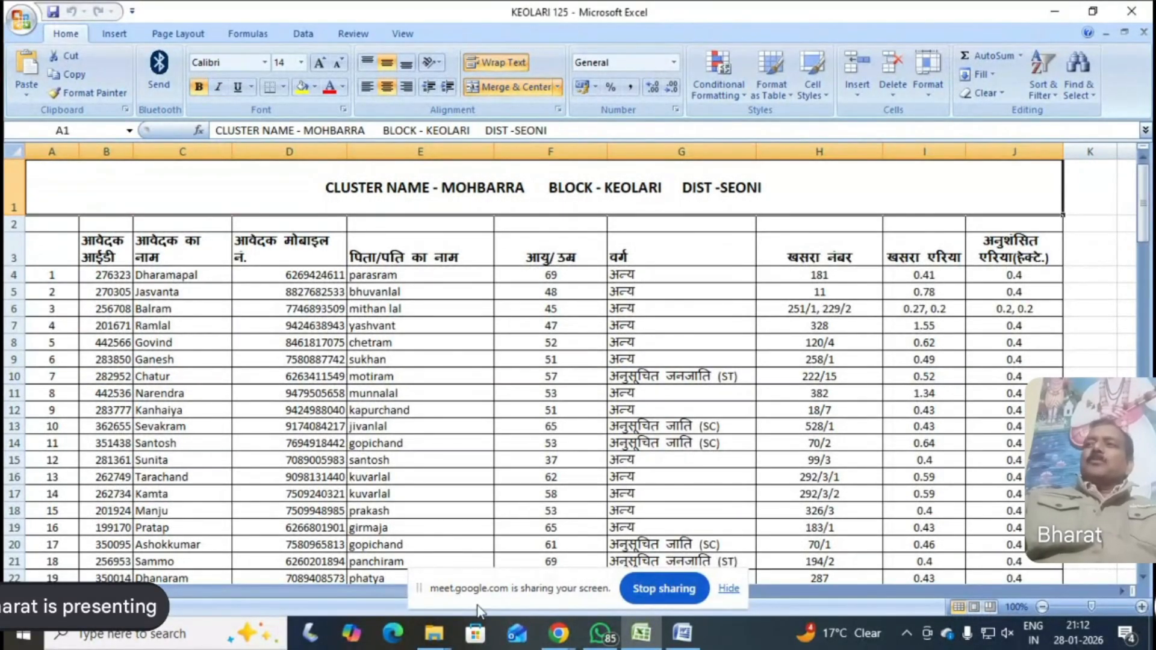
Switch back to the registration form in Chrome and set the village/town to Mohbarra
{"action": "left_click", "coordinate": [561, 640]}
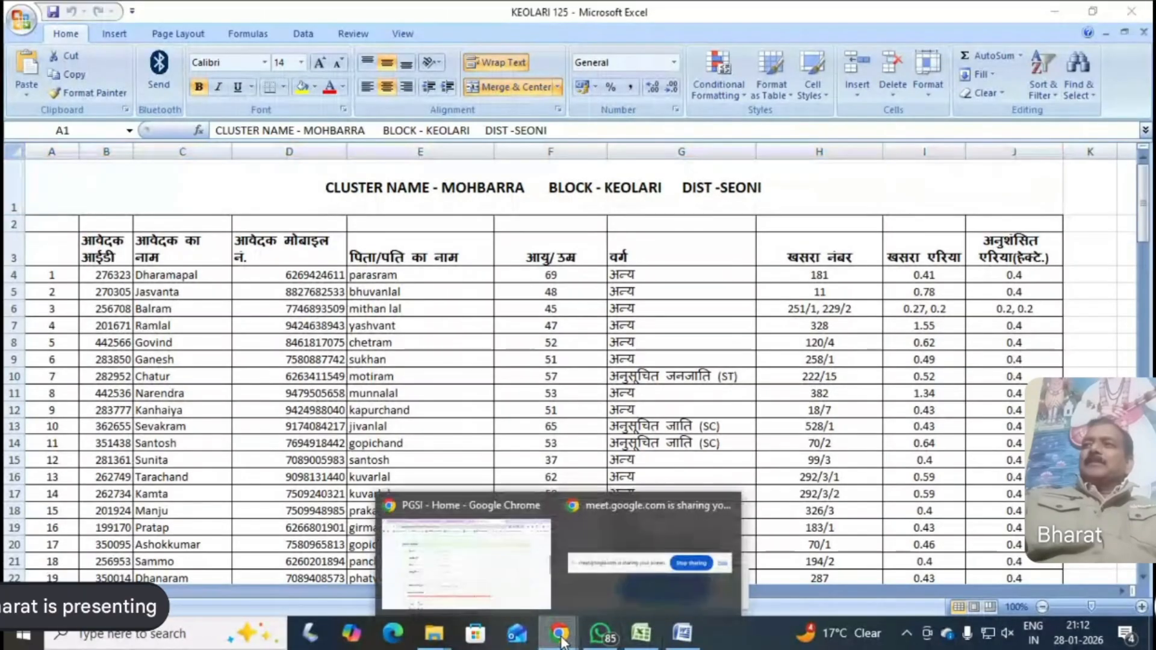
{"action": "left_click", "coordinate": [514, 594]}
{"action": "left_click", "coordinate": [624, 376]}
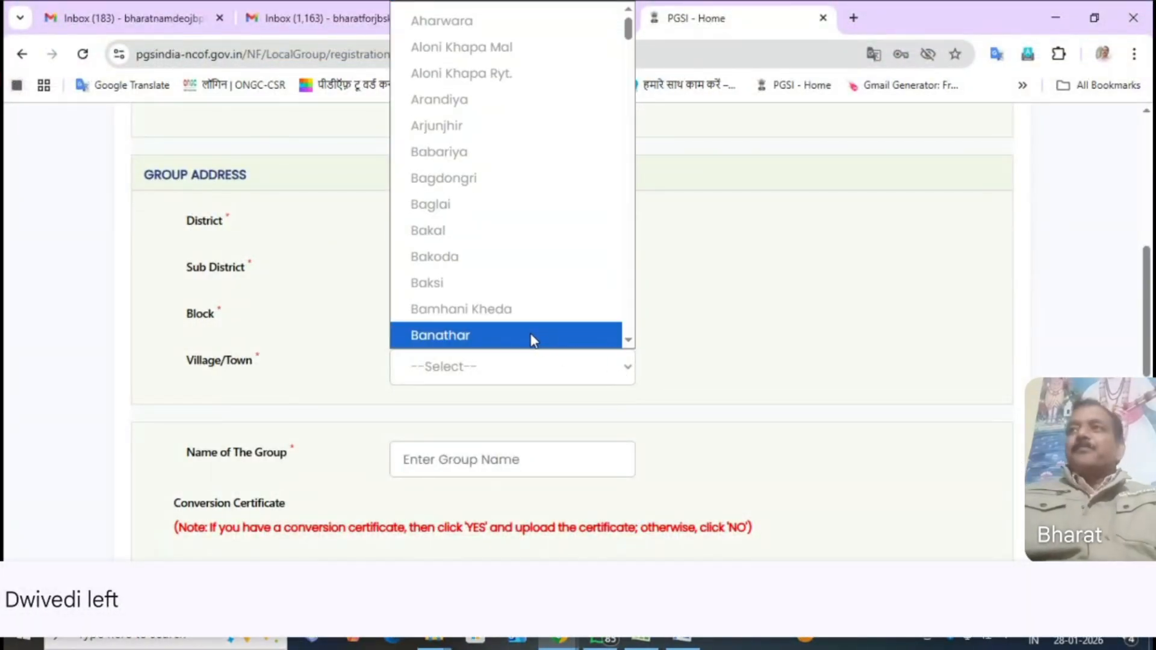
{"action": "key", "text": "m"}
{"action": "scroll", "coordinate": [532, 340], "scroll_direction": "down", "scroll_amount": 3}
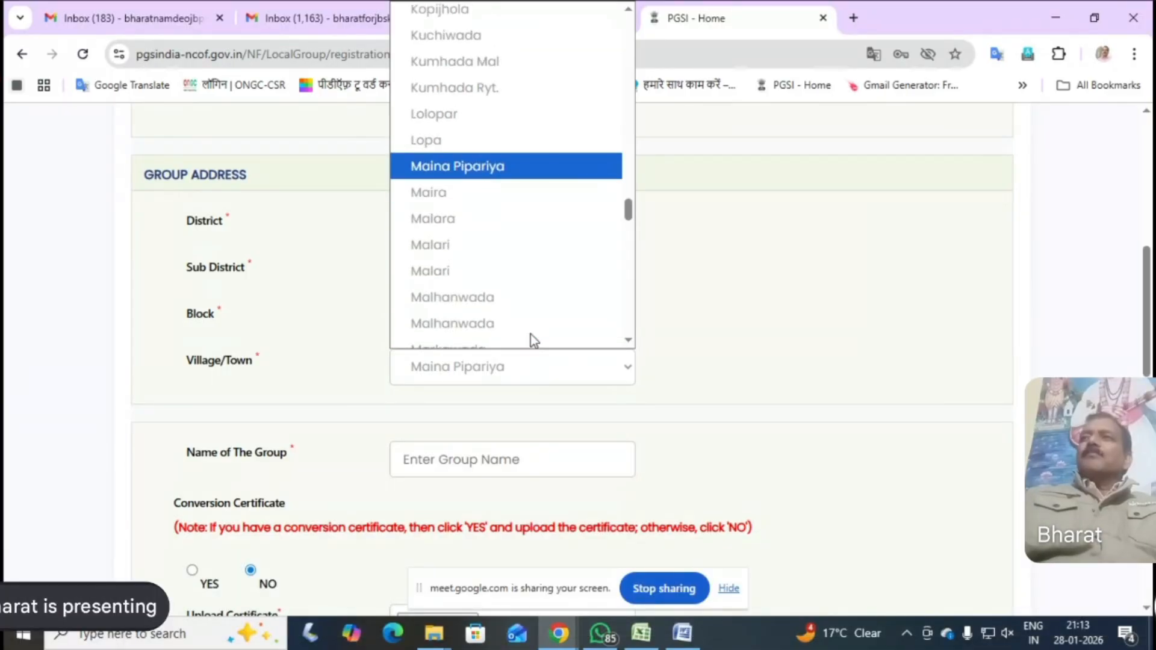
{"action": "scroll", "coordinate": [530, 334], "scroll_direction": "down", "scroll_amount": 3}
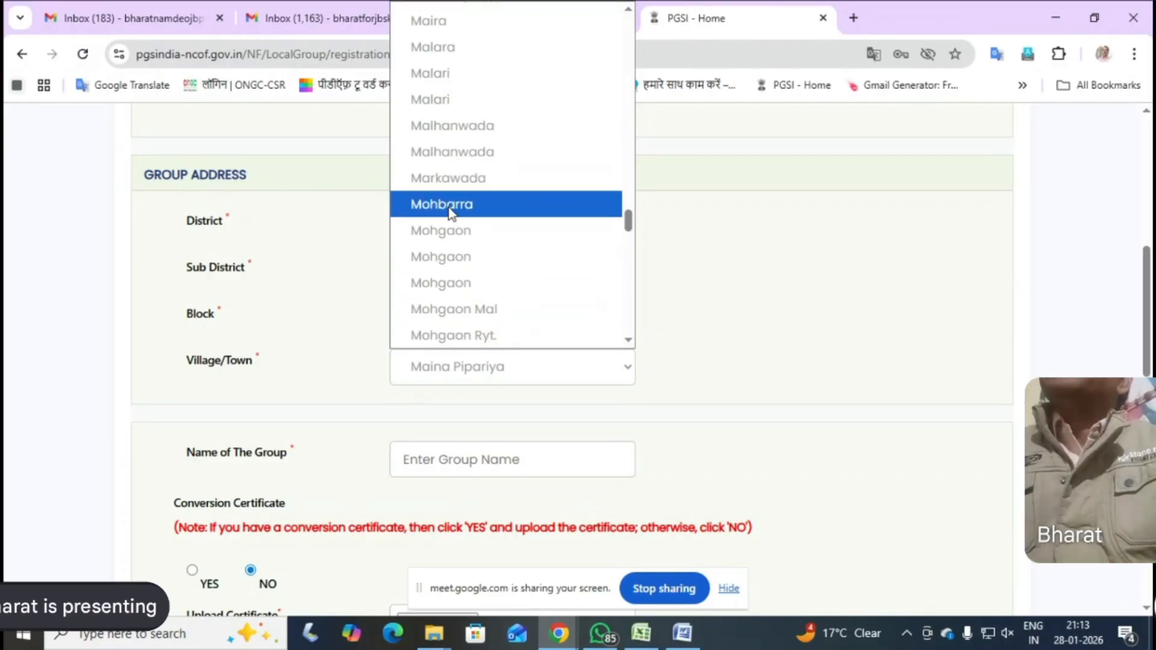
{"action": "left_click", "coordinate": [450, 208]}
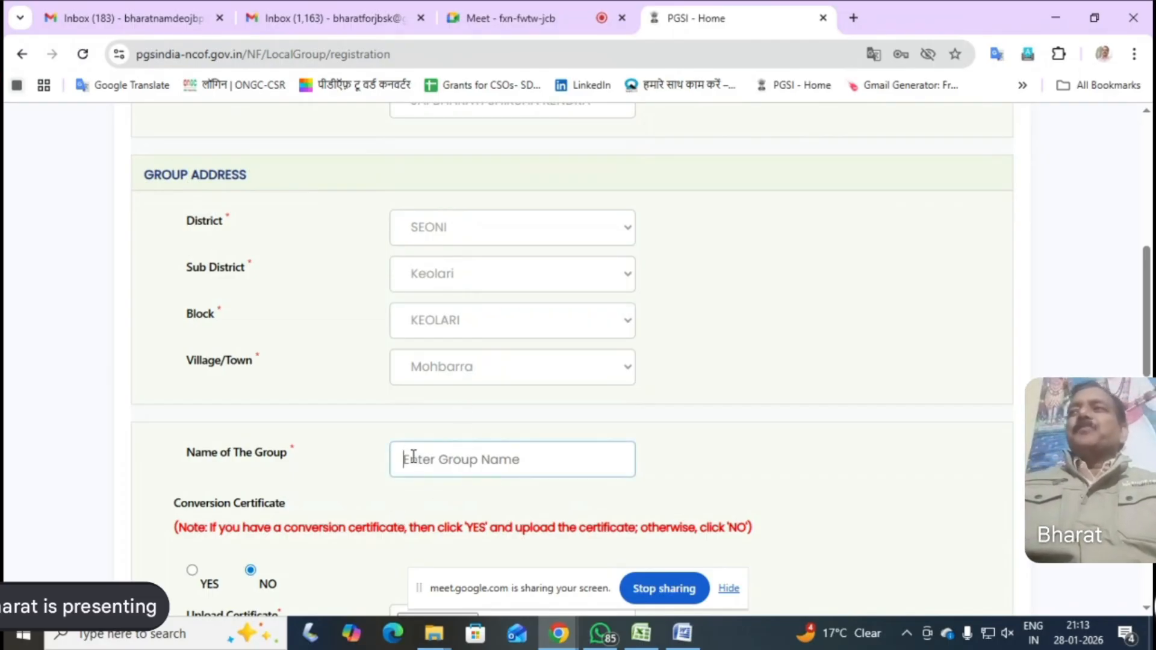
Switch to the registration manual in Word and enter the district "seoni" on the blank line above the manual's title
{"action": "left_click", "coordinate": [681, 632]}
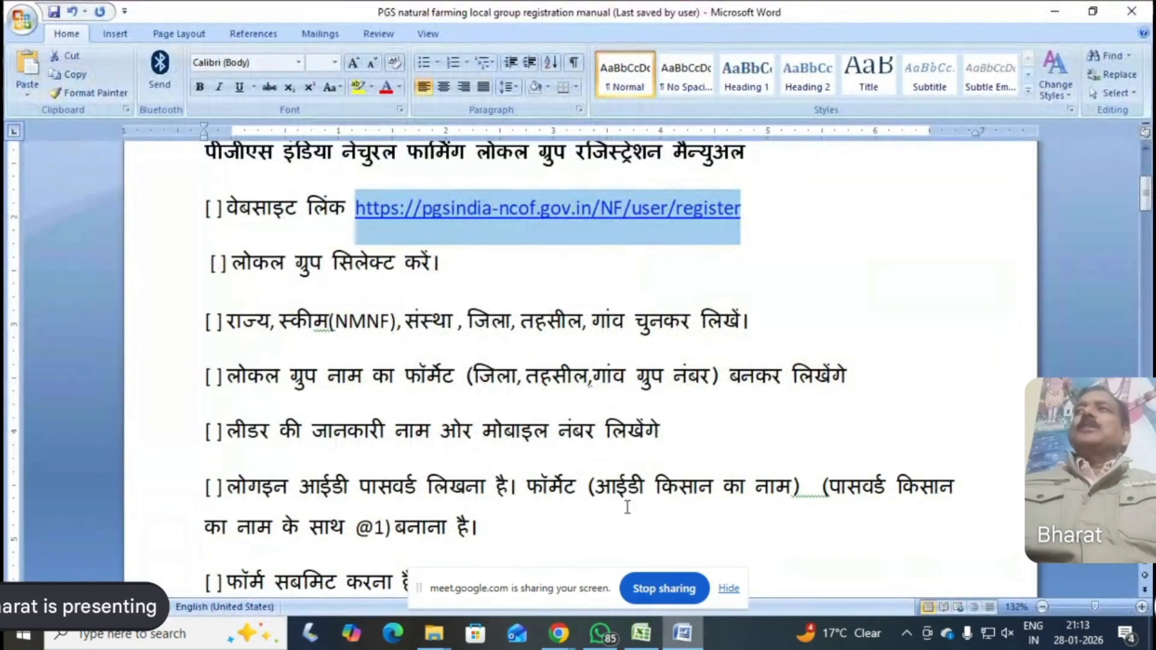
{"action": "scroll", "coordinate": [471, 308], "scroll_direction": "up", "scroll_amount": 5}
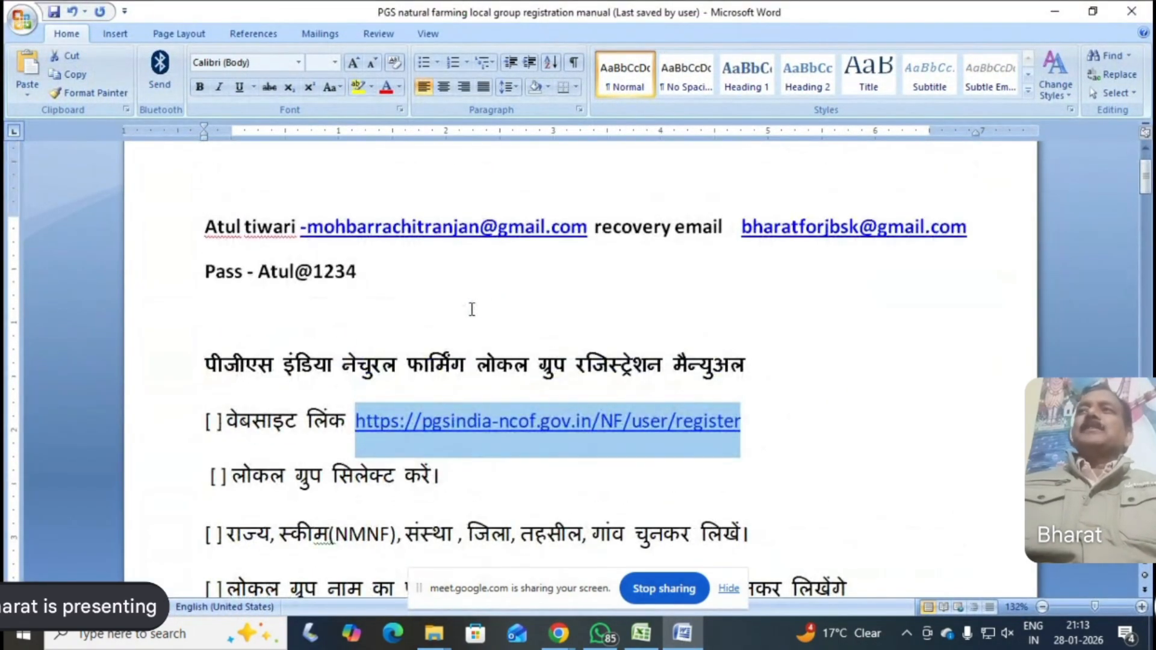
{"action": "scroll", "coordinate": [471, 309], "scroll_direction": "up", "scroll_amount": 1}
{"action": "left_click", "coordinate": [241, 370]}
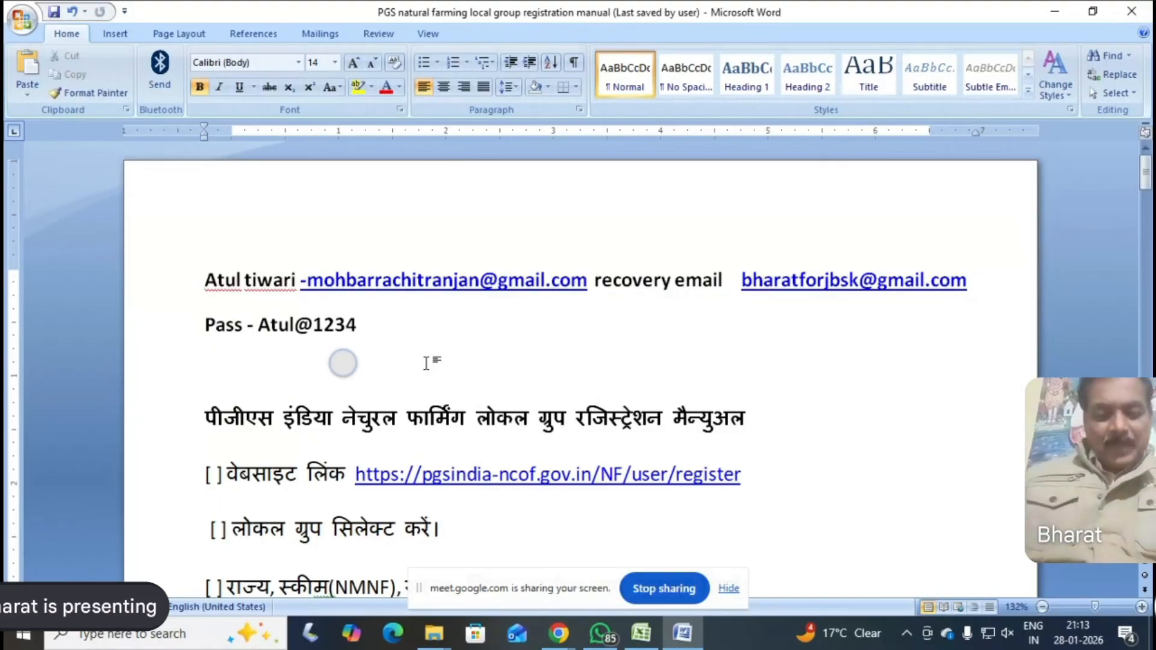
{"action": "type", "text": "s"}
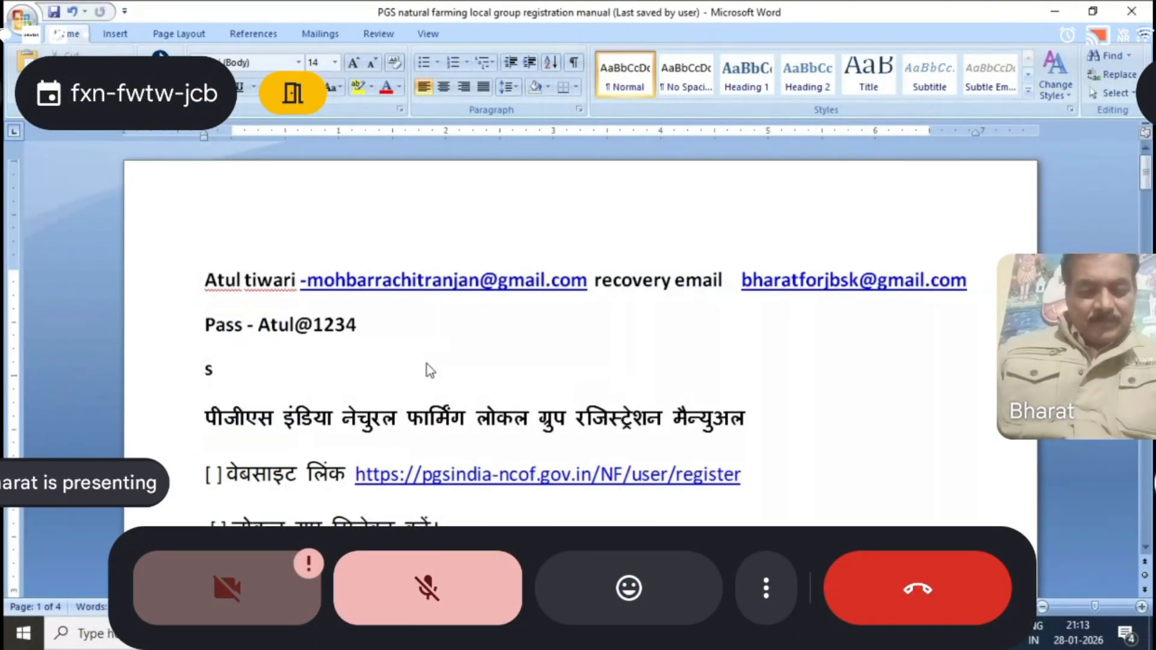
{"action": "type", "text": "eo"}
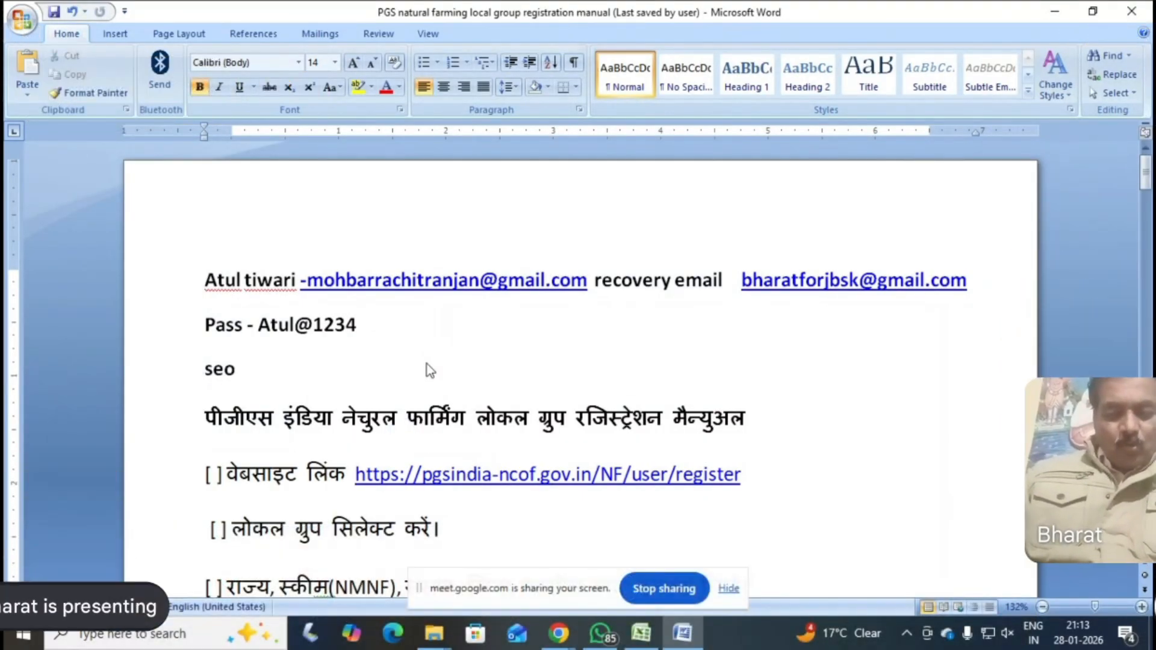
{"action": "type", "text": "ni"}
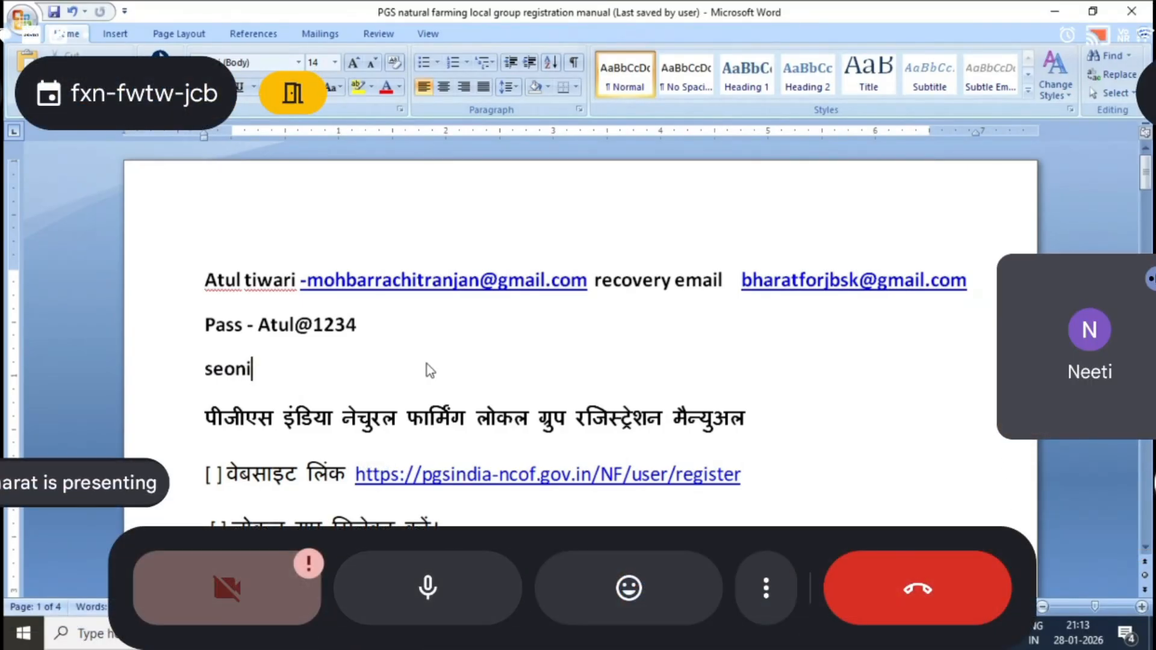
{"action": "left_click", "coordinate": [466, 591]}
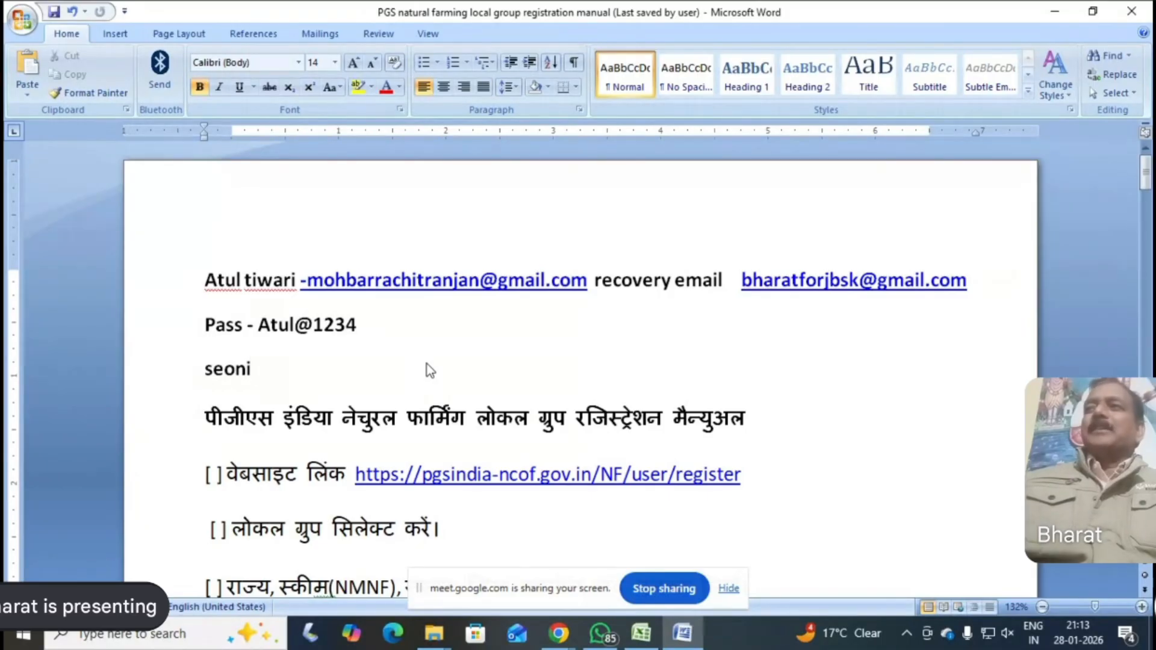
Check the block name in the Excel heading, then extend the Word line to read "seonikeolarimohbarra"
{"action": "left_click", "coordinate": [641, 633]}
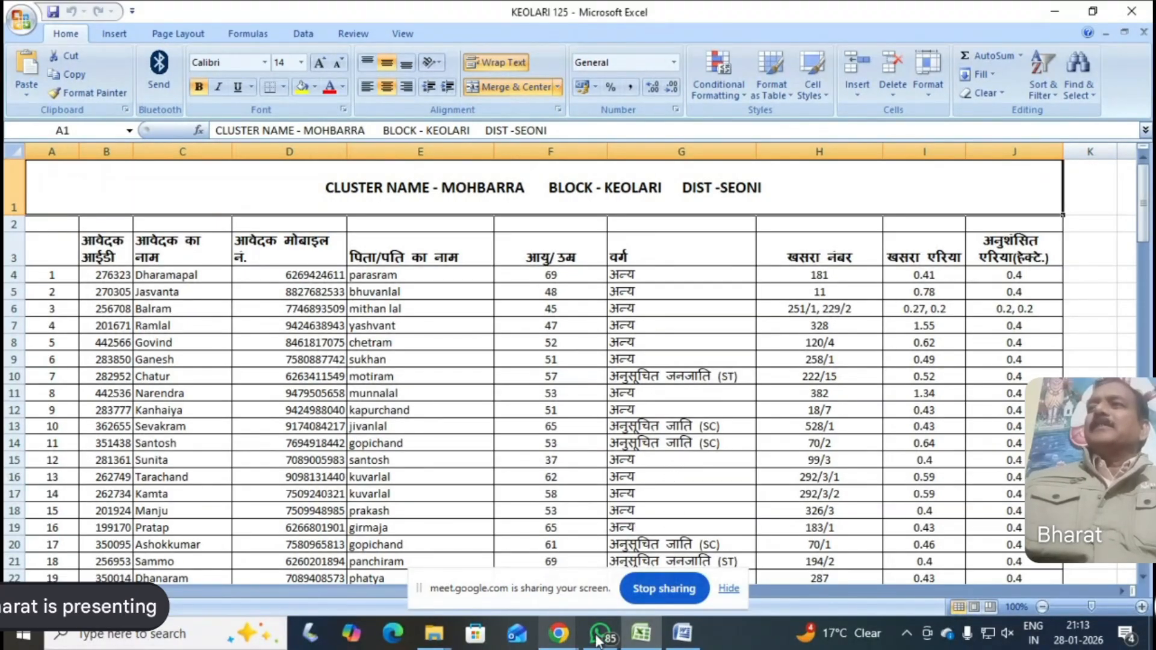
{"action": "left_click", "coordinate": [683, 634]}
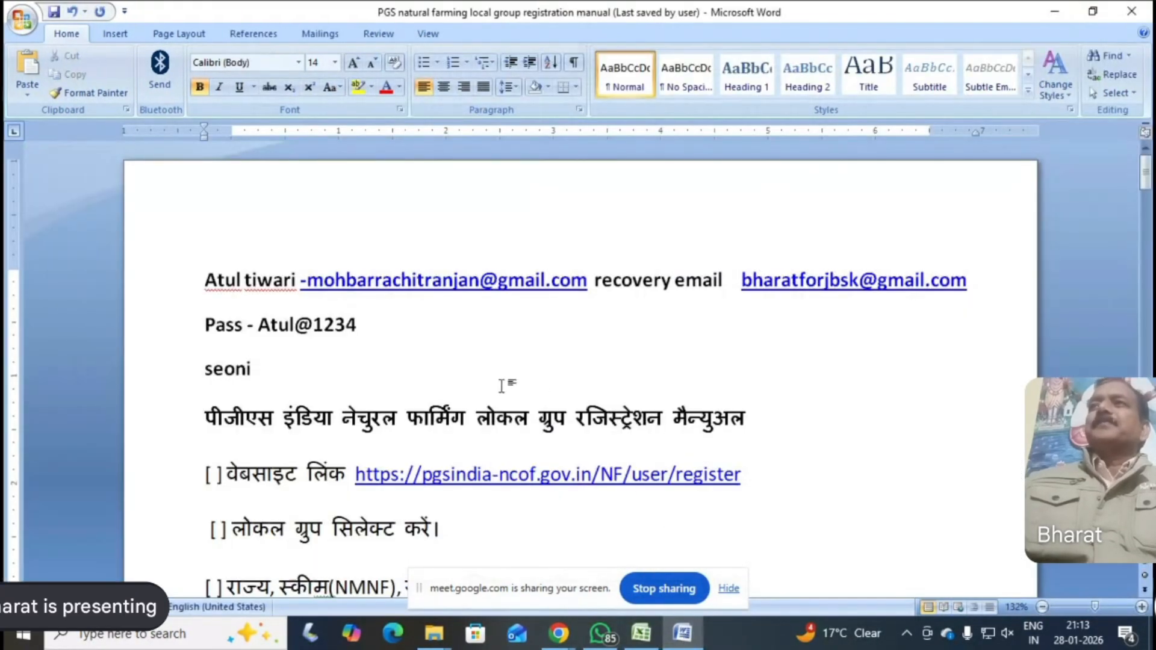
{"action": "type", "text": "keo"}
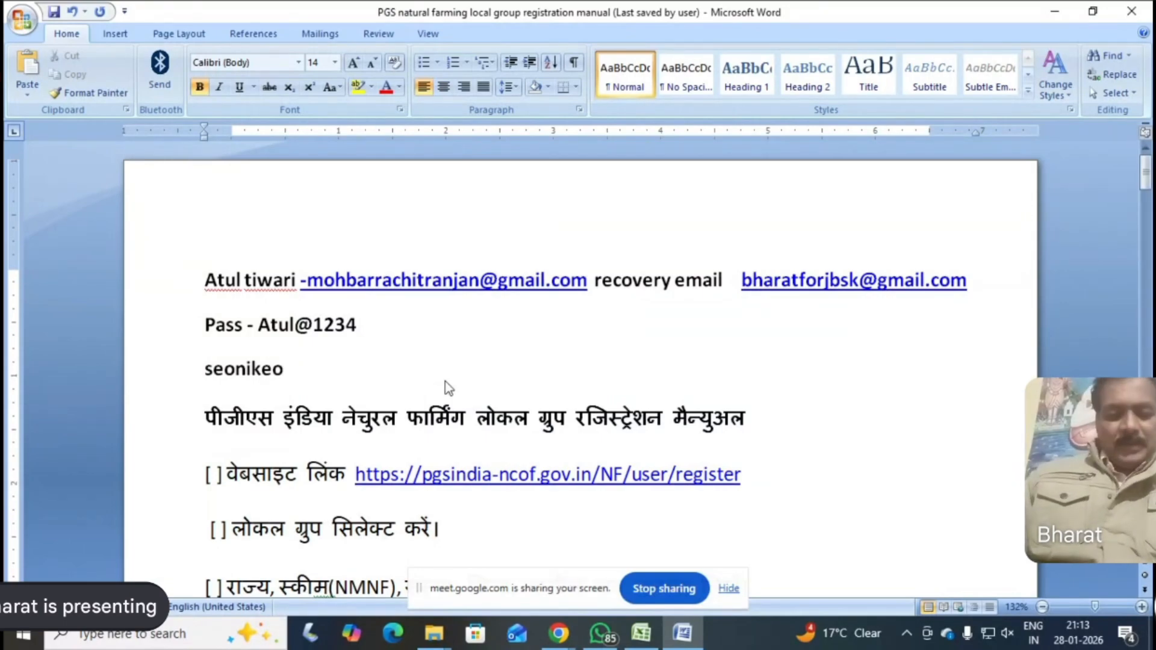
{"action": "type", "text": "lari"}
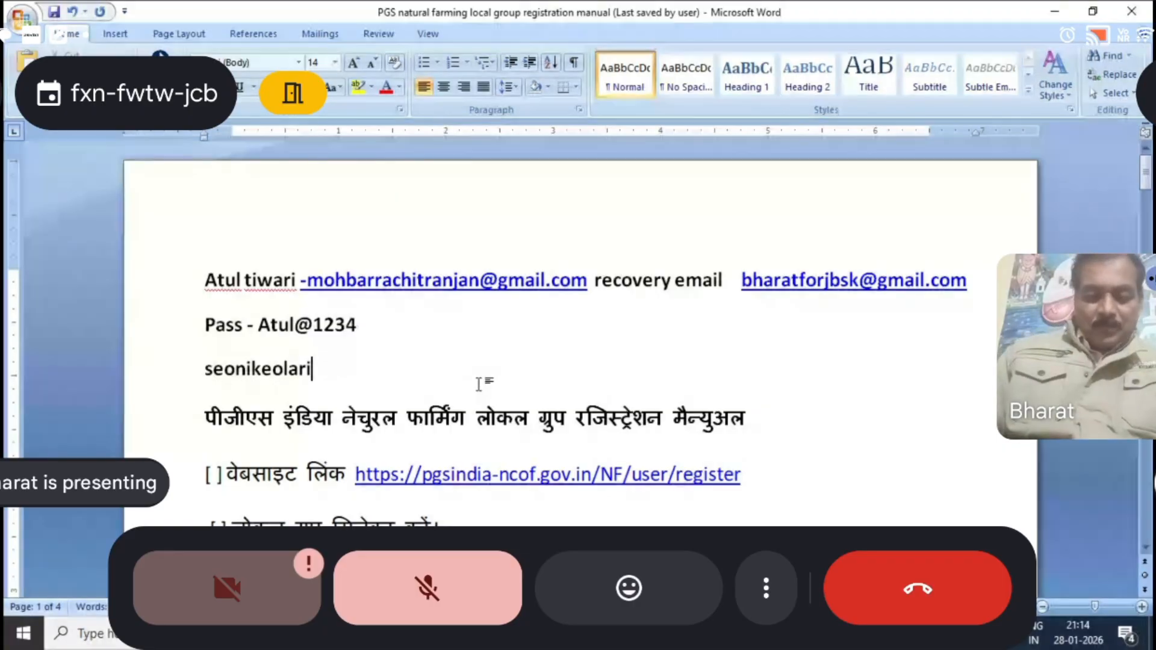
{"action": "type", "text": "mohb"}
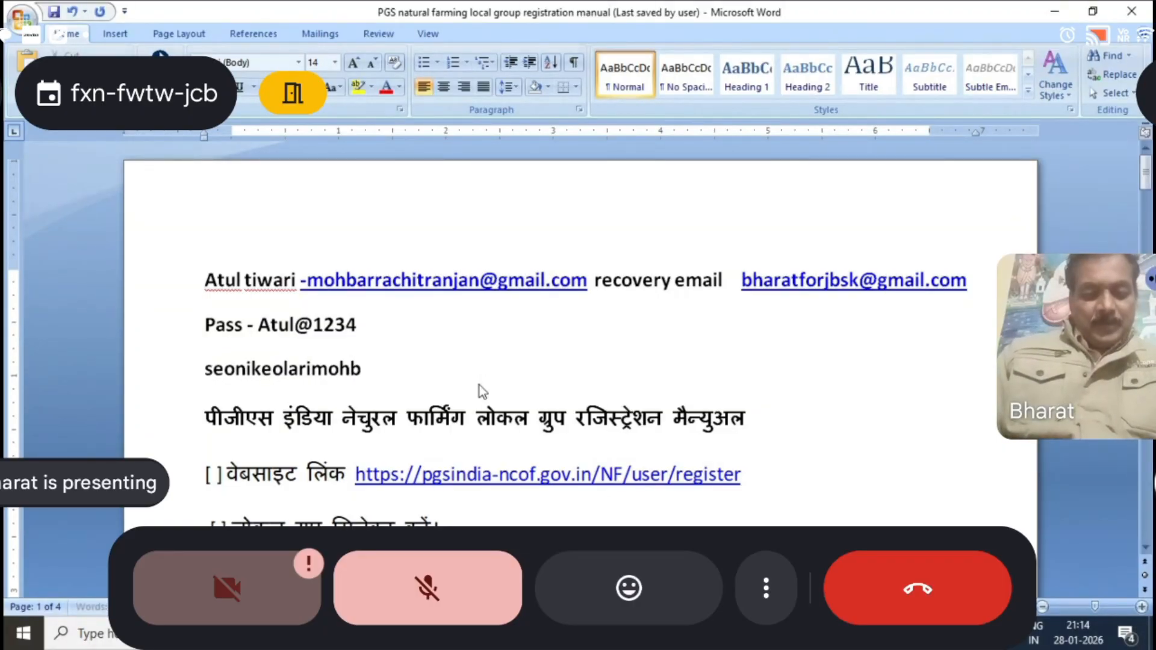
{"action": "type", "text": "arra"}
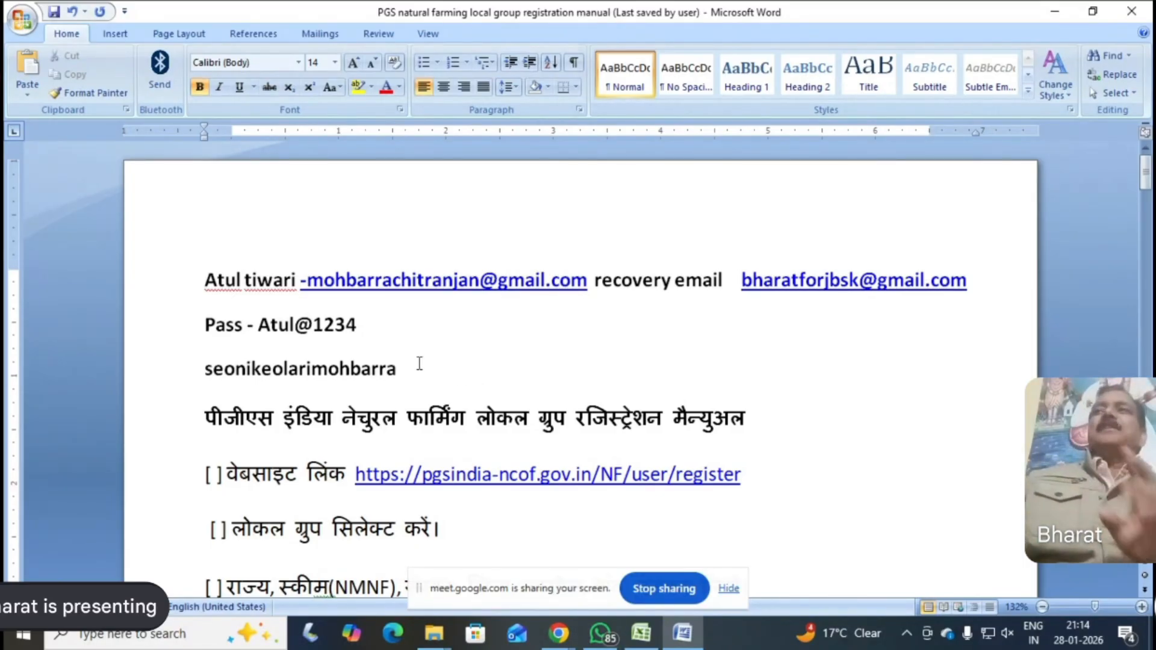
Insert the label "Local group ka nam - " in front of the group name seonikeolarimohbarra
{"action": "left_click", "coordinate": [205, 370]}
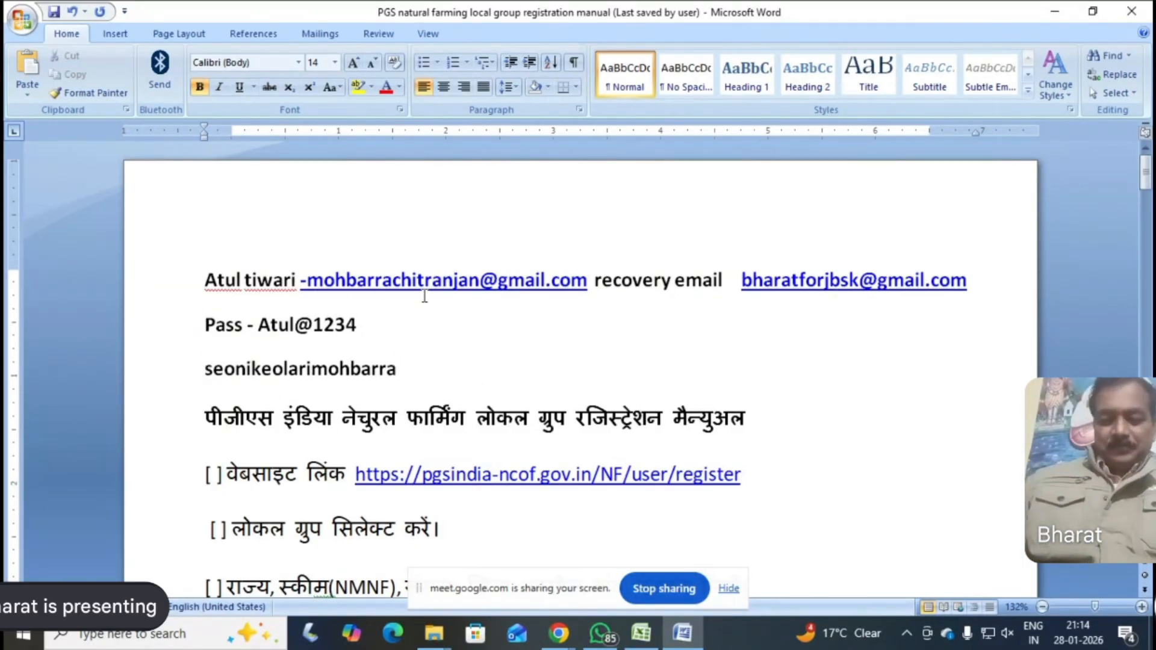
{"action": "type", "text": "local "}
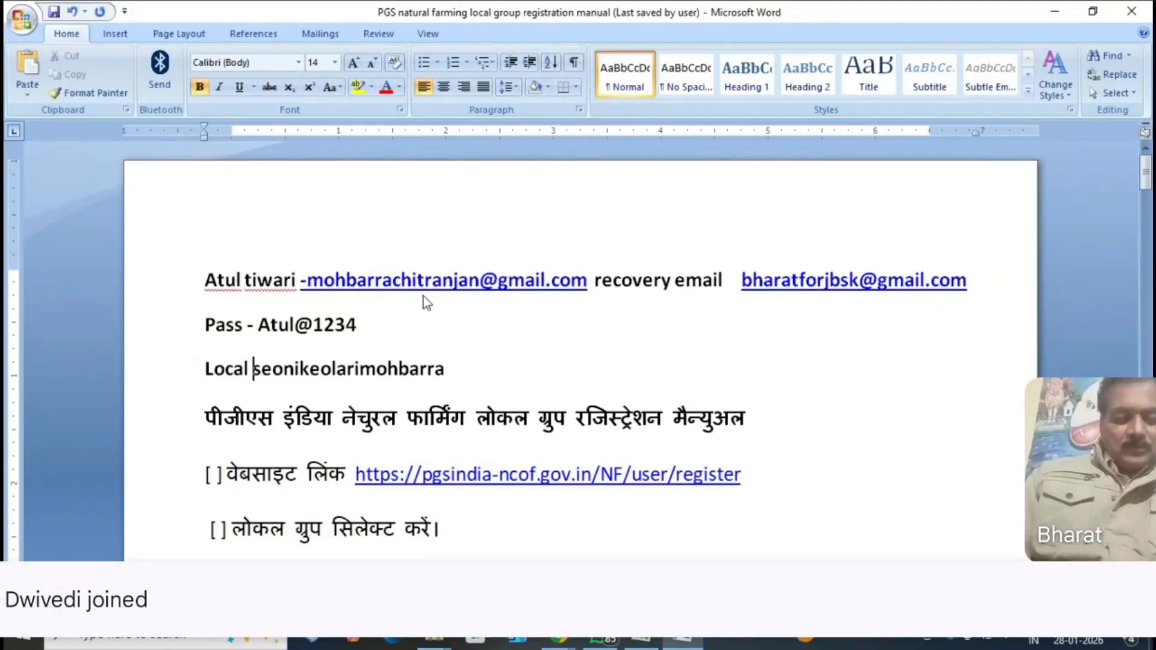
{"action": "type", "text": "group"}
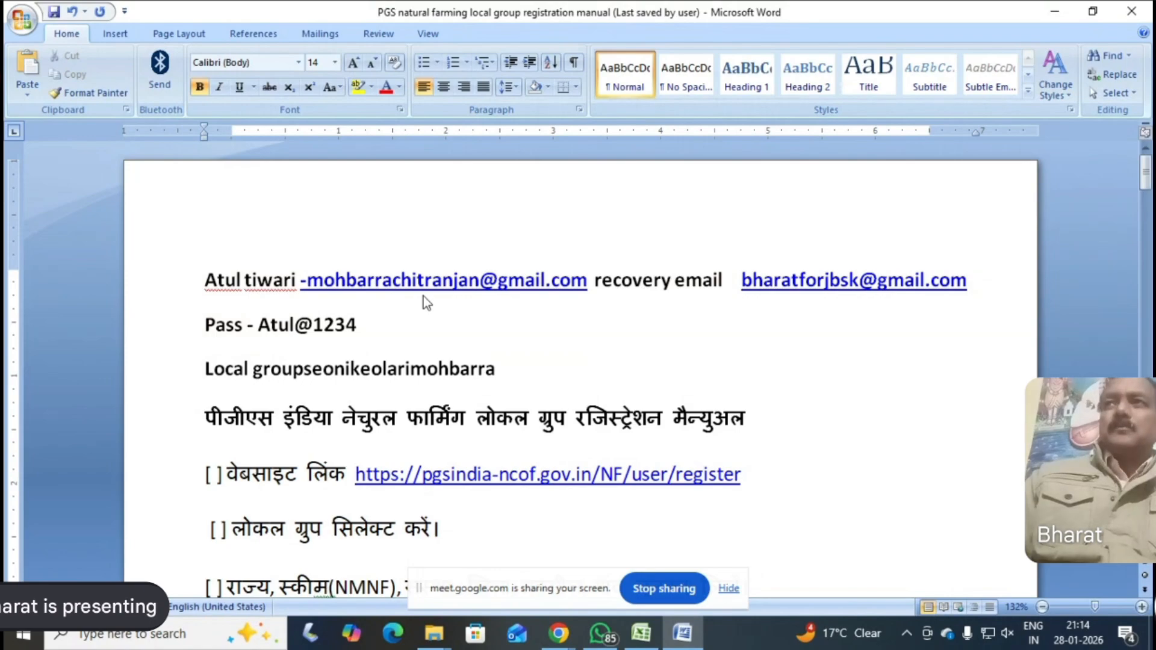
{"action": "type", "text": " ka nam "}
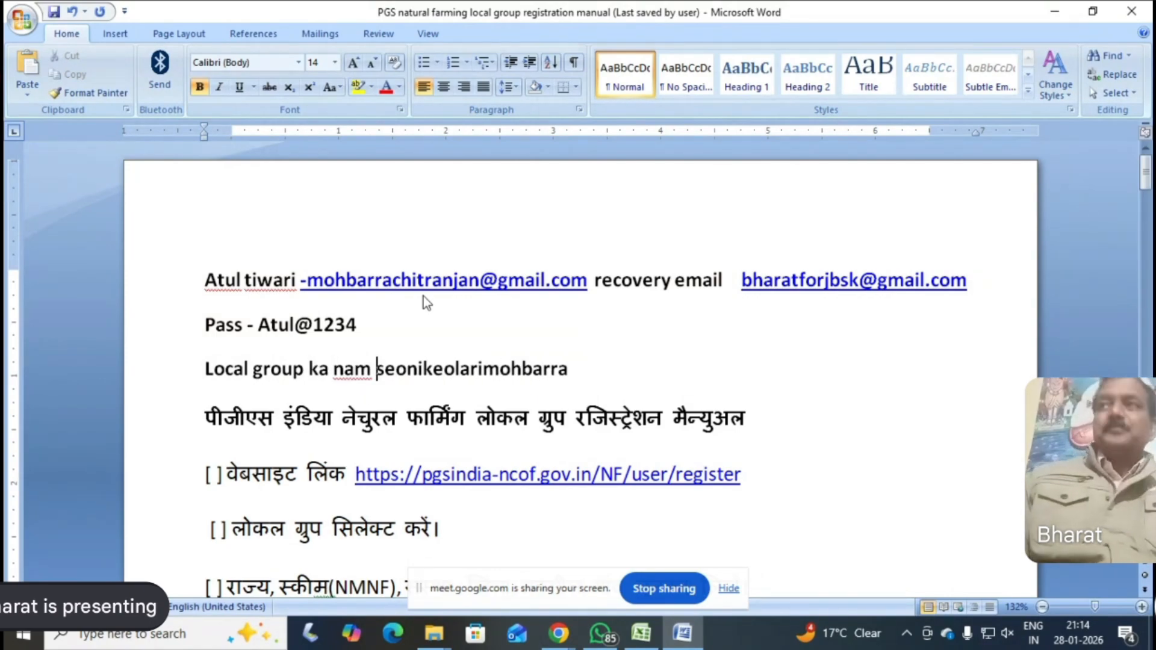
{"action": "type", "text": "-"}
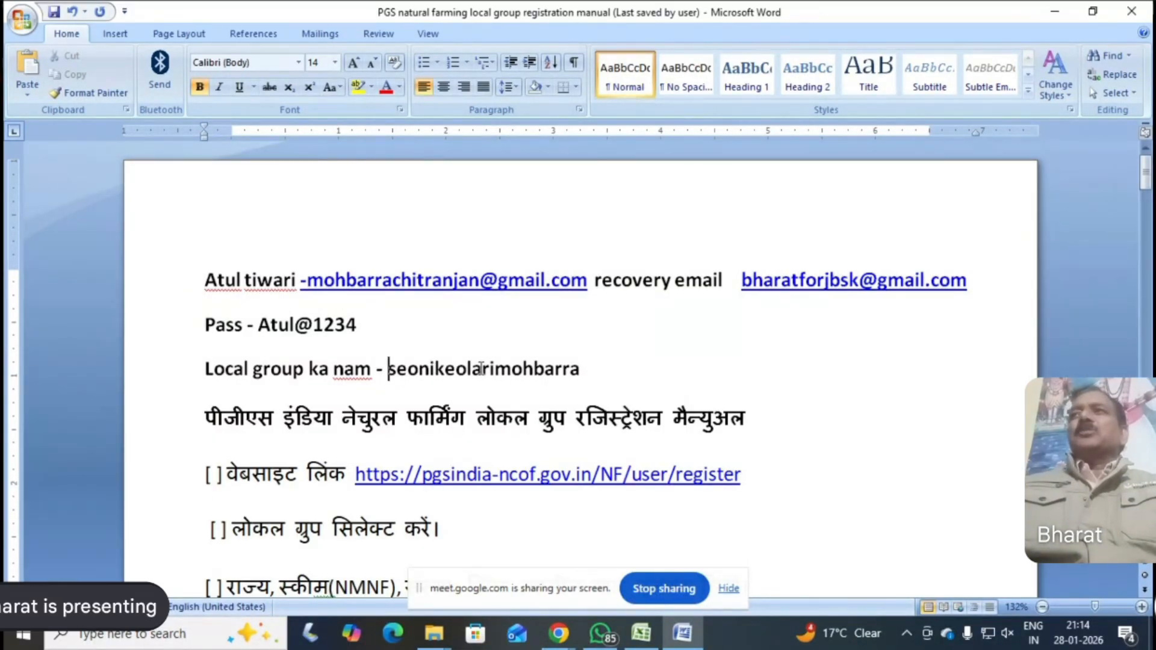
Copy the group name "seonikeolarimohbarra" from the "Local group ka nam" line of the Word manual
{"action": "left_click", "coordinate": [582, 367]}
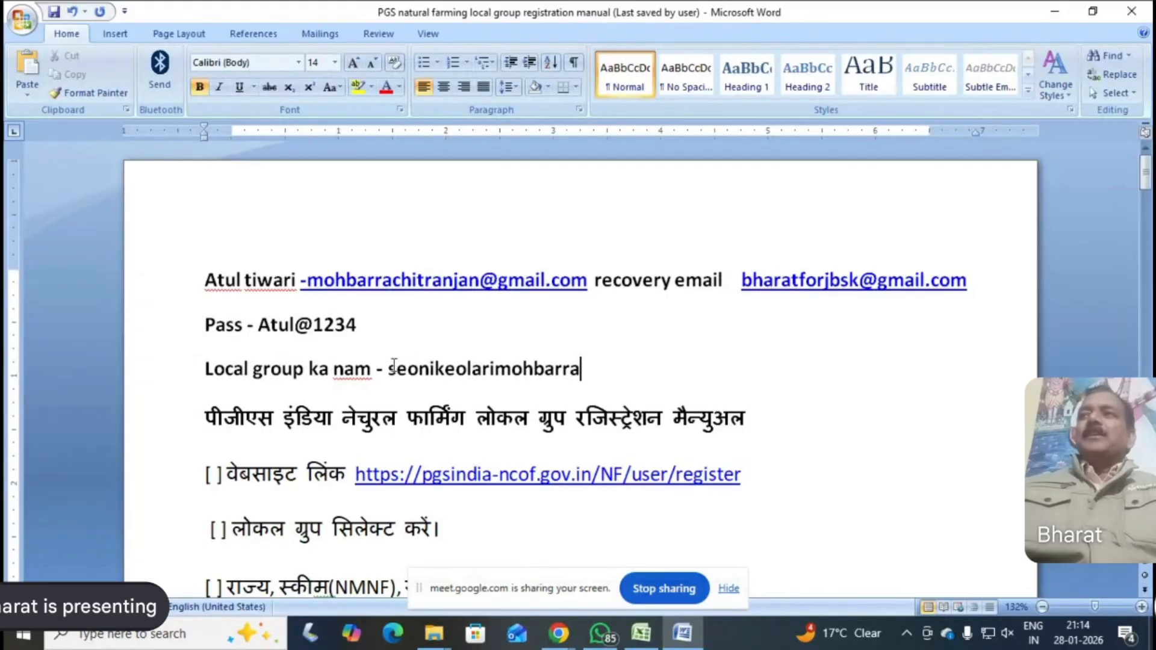
{"action": "left_click_drag", "start_coordinate": [392, 368], "coordinate": [581, 376]}
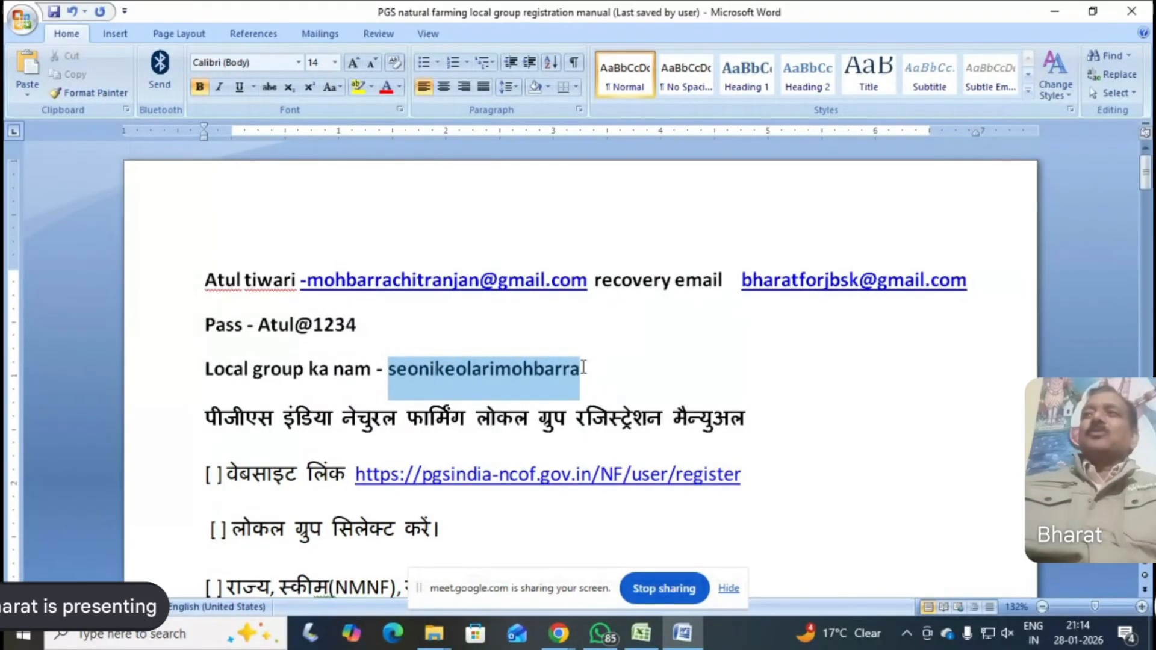
{"action": "right_click", "coordinate": [559, 383]}
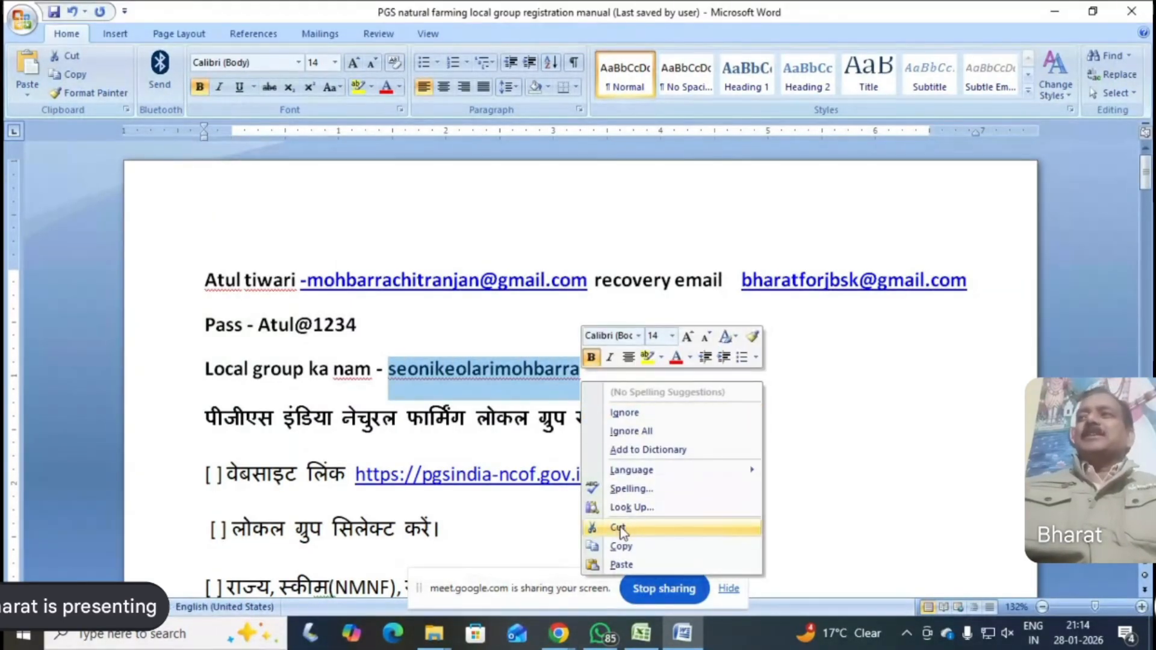
{"action": "left_click", "coordinate": [626, 546]}
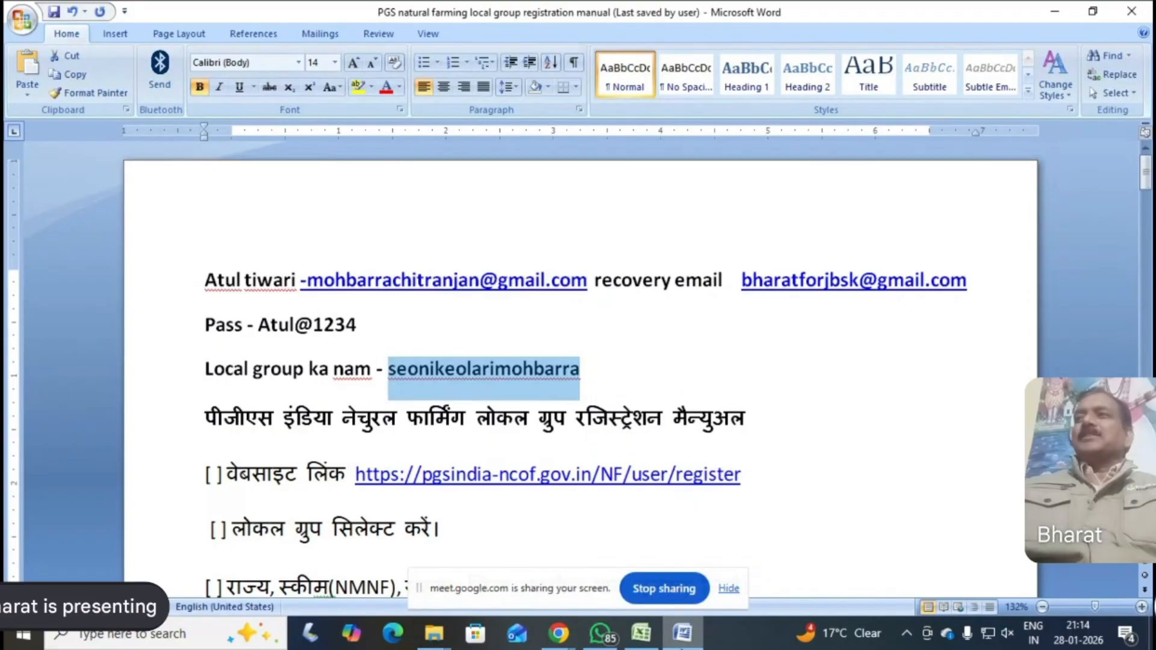
Minimize Word, Excel, Chrome and WhatsApp and close the PGS 1 new Work folder to reach the desktop
{"action": "left_click", "coordinate": [1054, 10]}
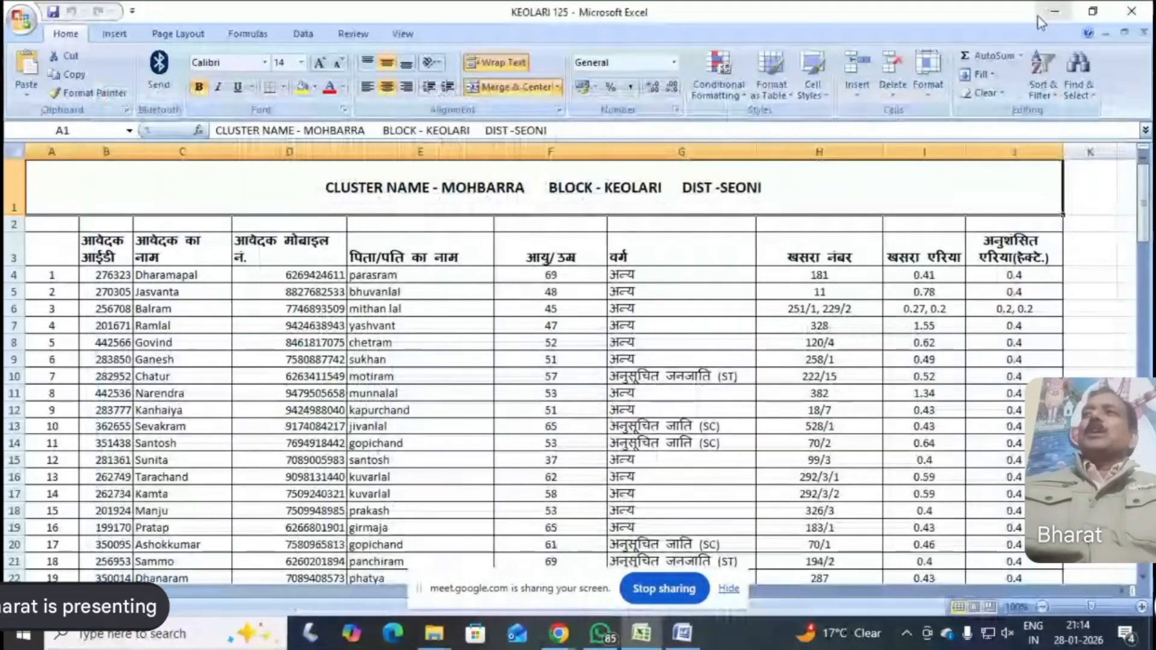
{"action": "left_click", "coordinate": [1055, 11]}
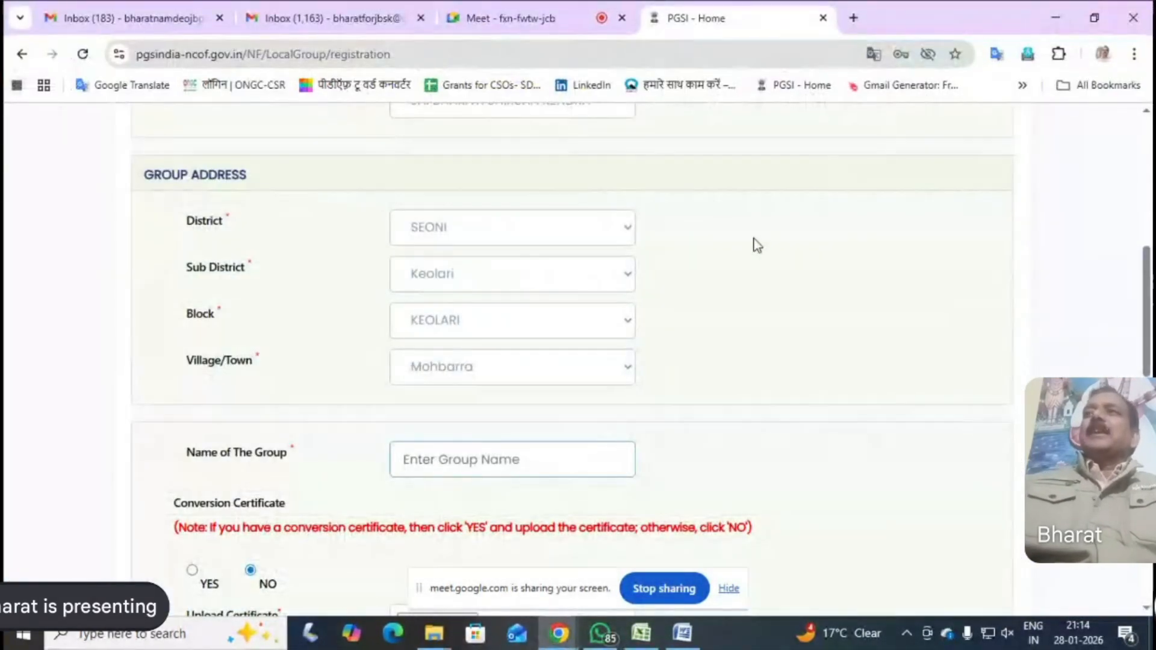
{"action": "left_click", "coordinate": [1054, 14]}
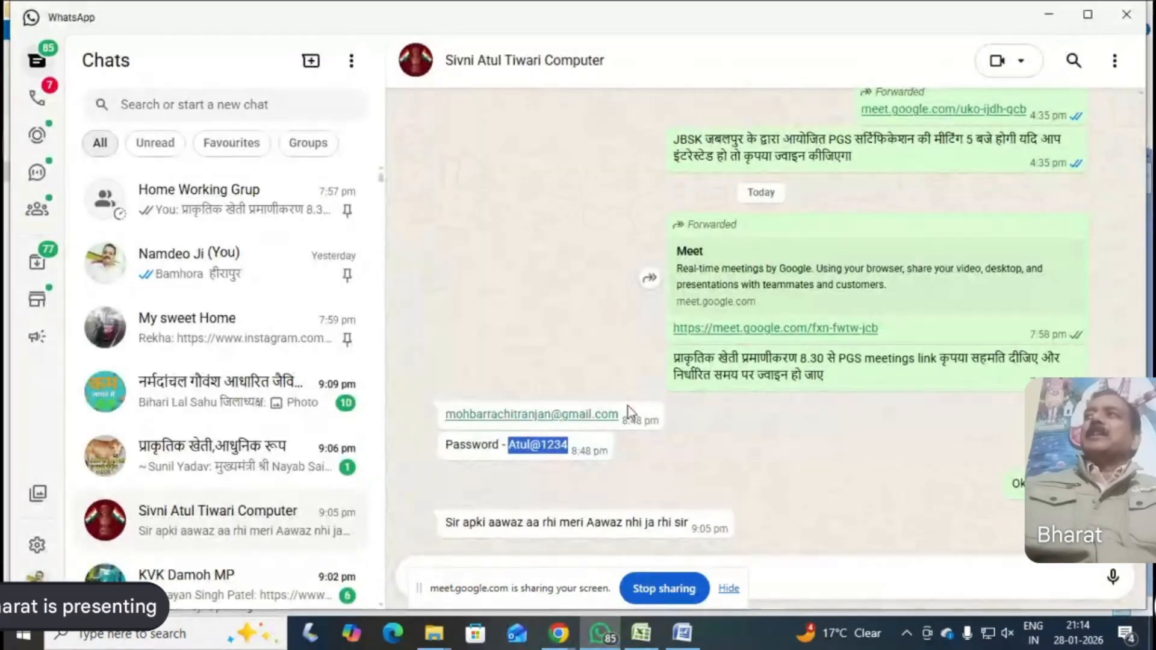
{"action": "left_click", "coordinate": [1052, 16]}
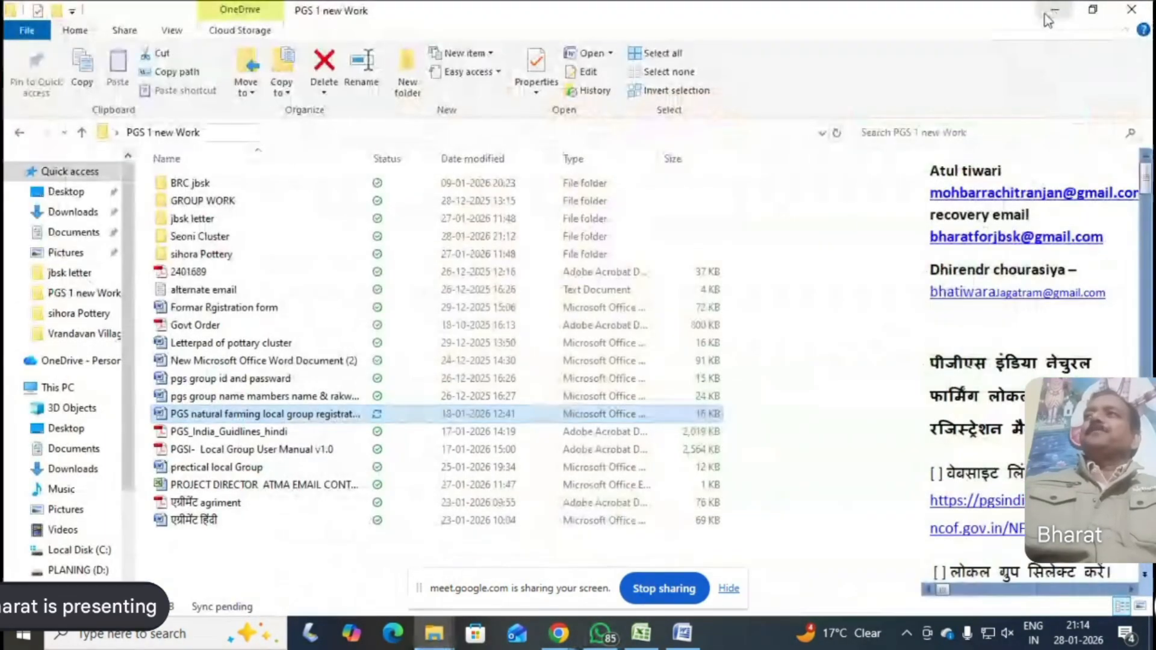
{"action": "left_click", "coordinate": [1130, 10]}
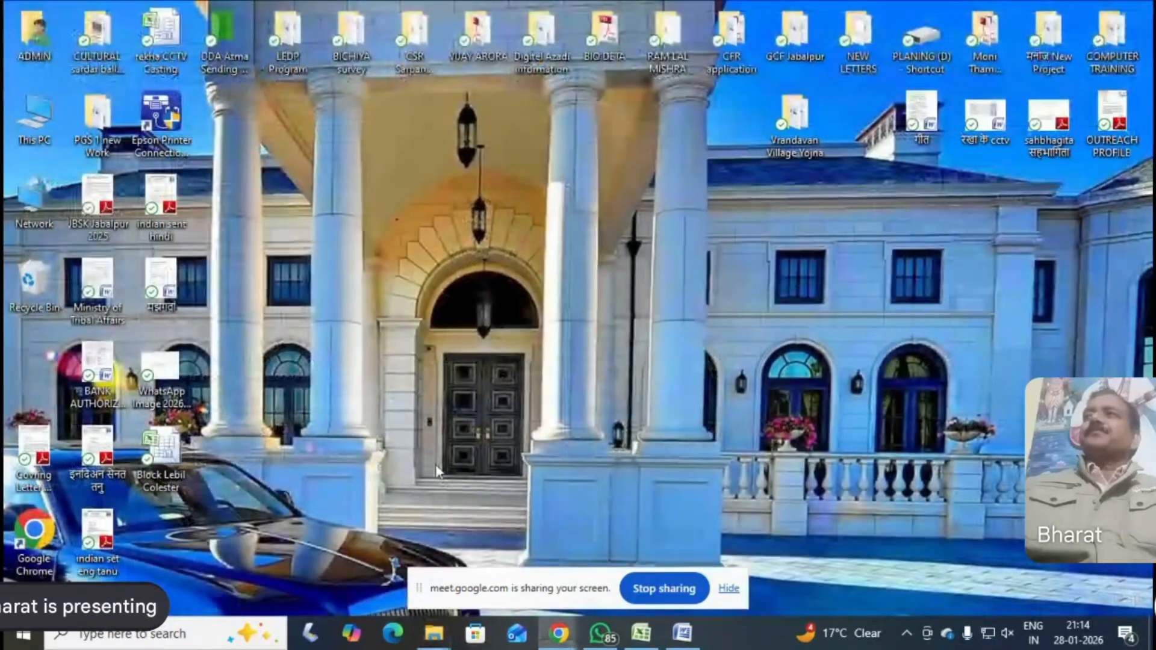
{"action": "right_click", "coordinate": [335, 366]}
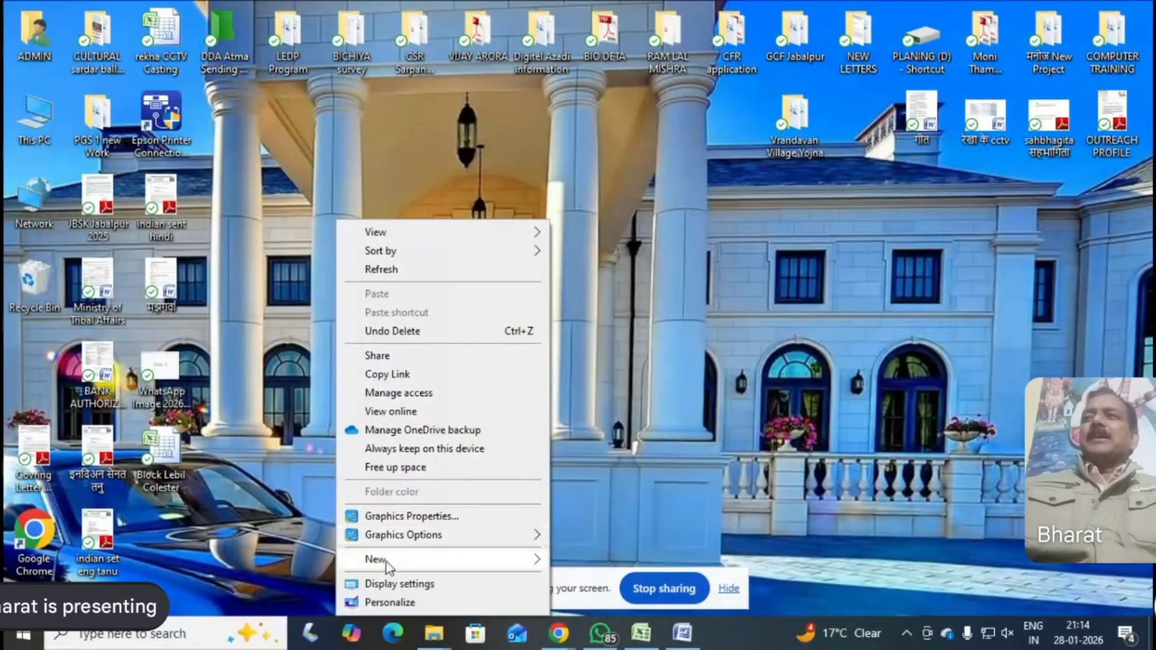
{"action": "mouse_move", "coordinate": [470, 559]}
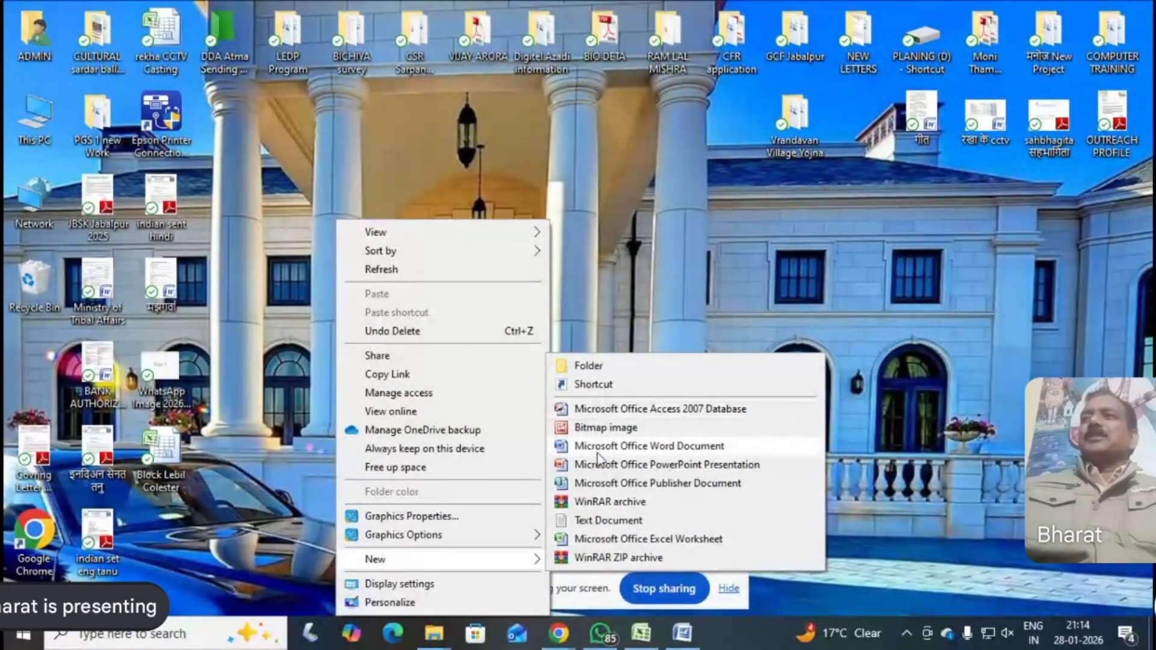
{"action": "left_click", "coordinate": [604, 483]}
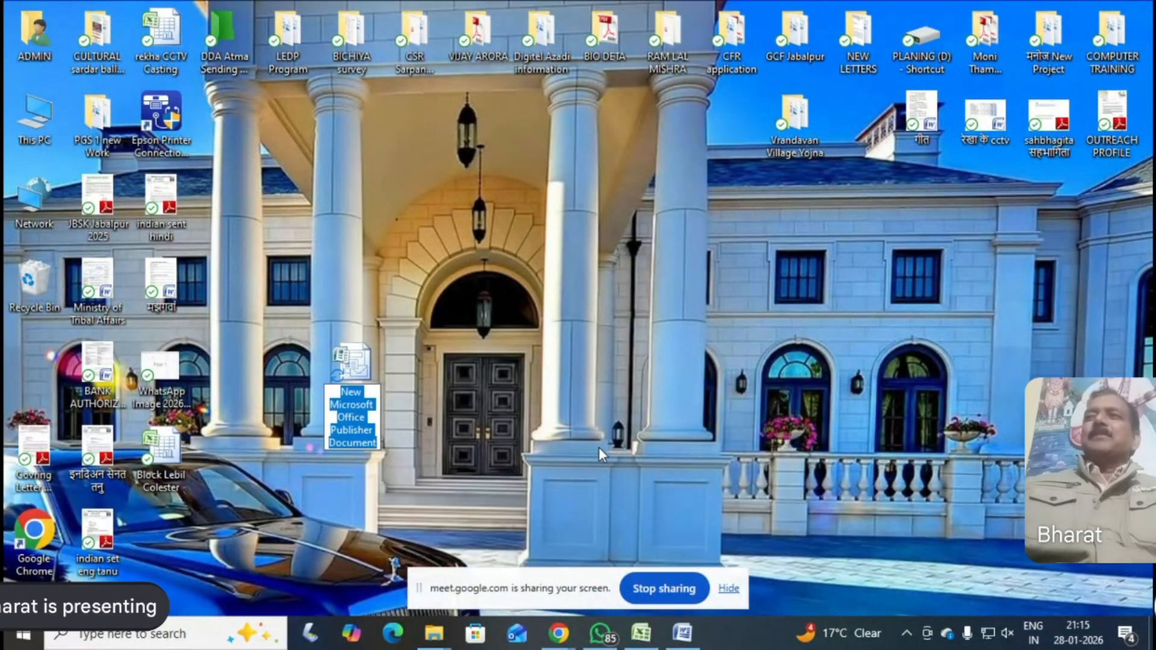
{"action": "left_click", "coordinate": [599, 446]}
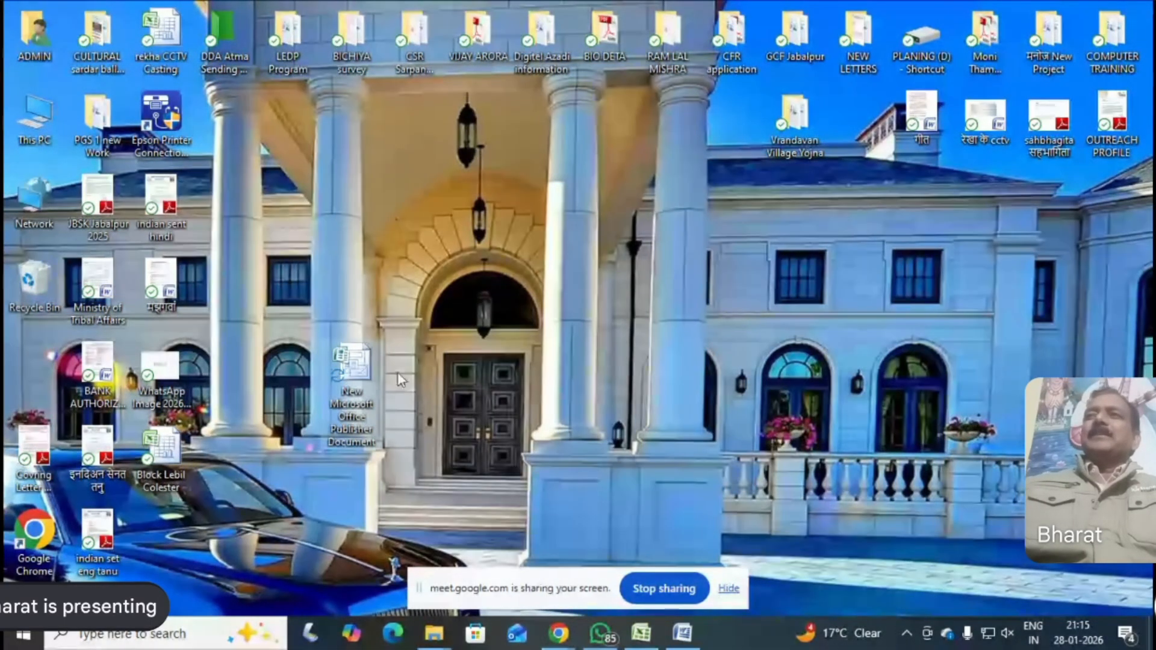
{"action": "double_click", "coordinate": [359, 363]}
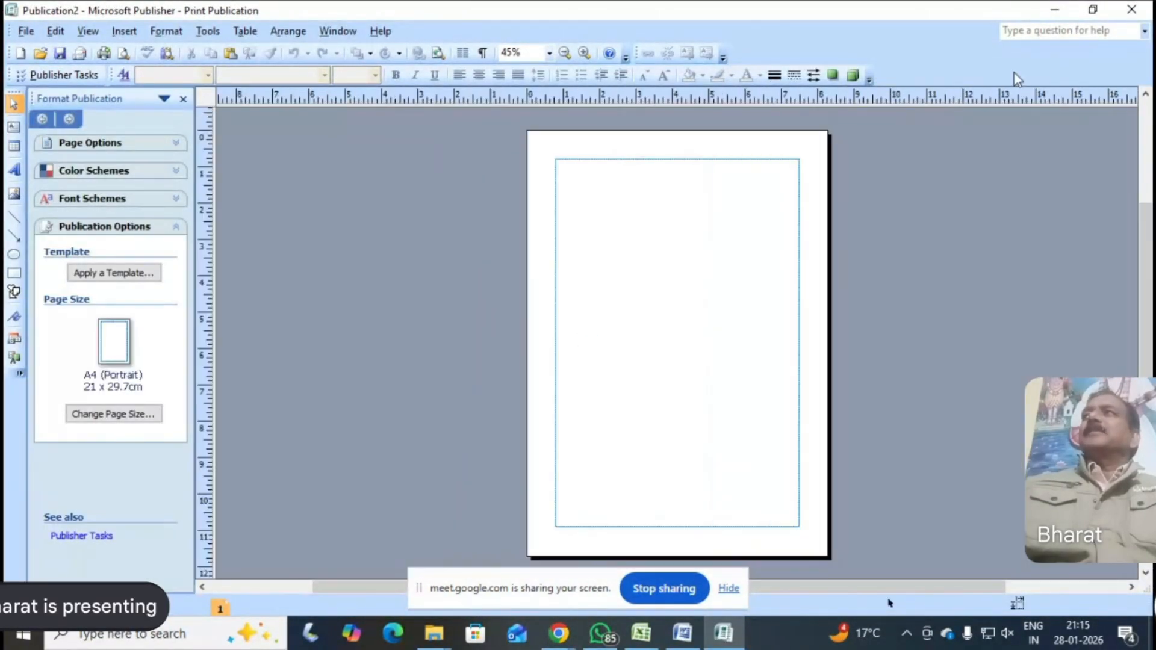
{"action": "left_click", "coordinate": [1131, 10]}
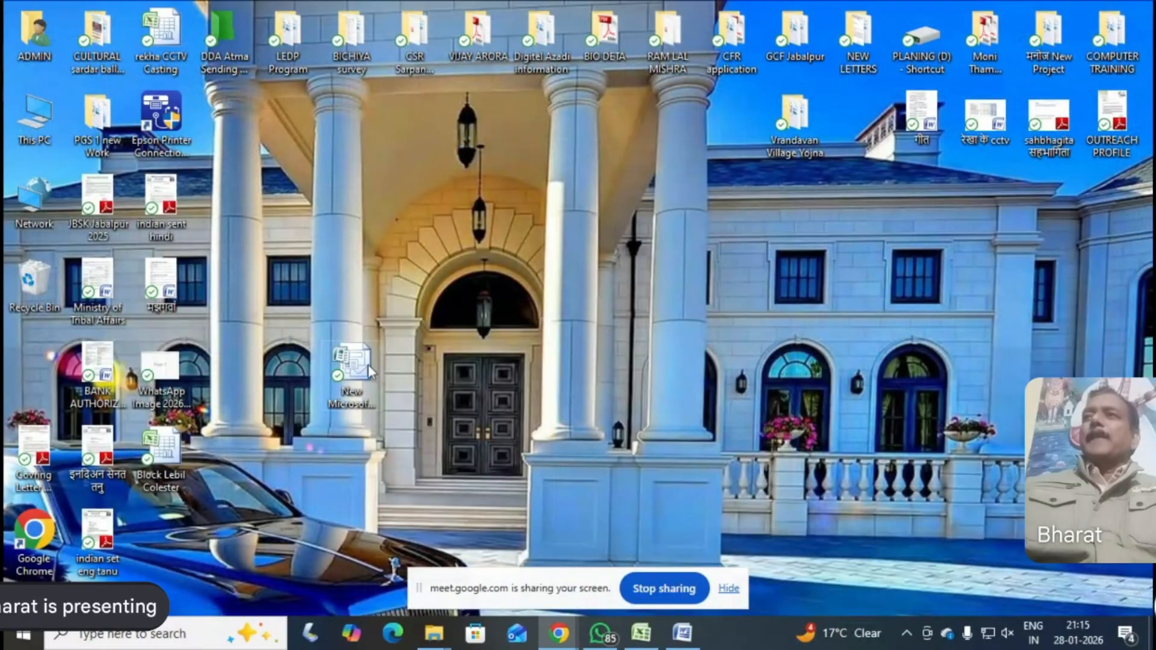
{"action": "key", "text": "Delete"}
Create a new Microsoft Office Excel Worksheet on the desktop with its default name and open it
{"action": "right_click", "coordinate": [396, 349]}
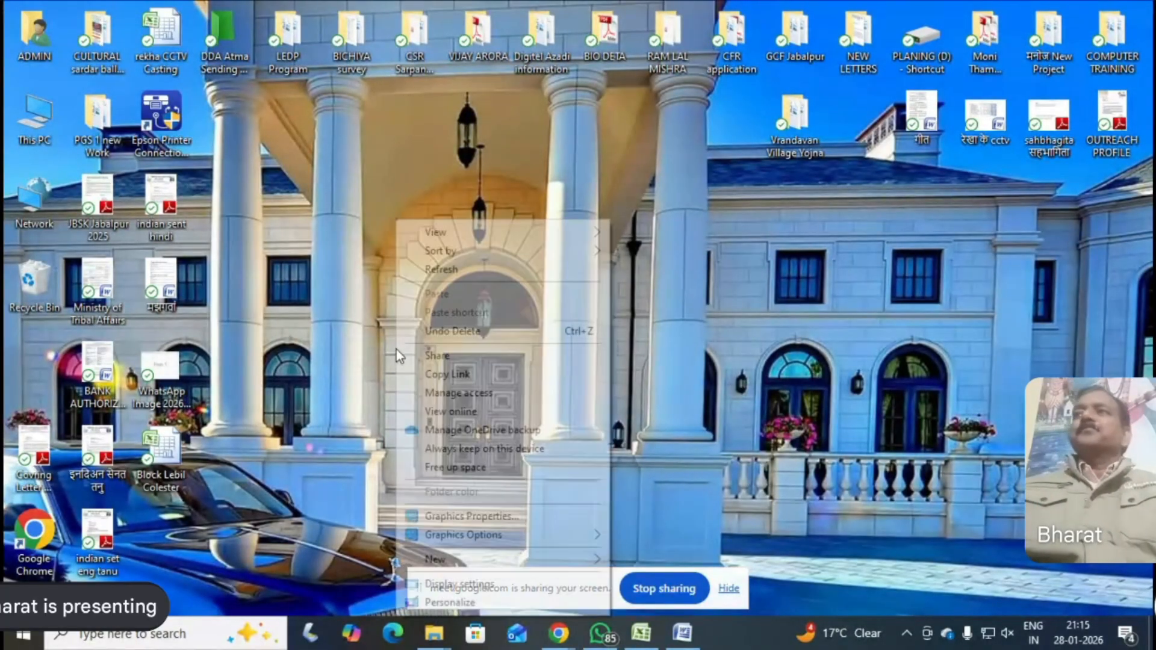
{"action": "mouse_move", "coordinate": [540, 560]}
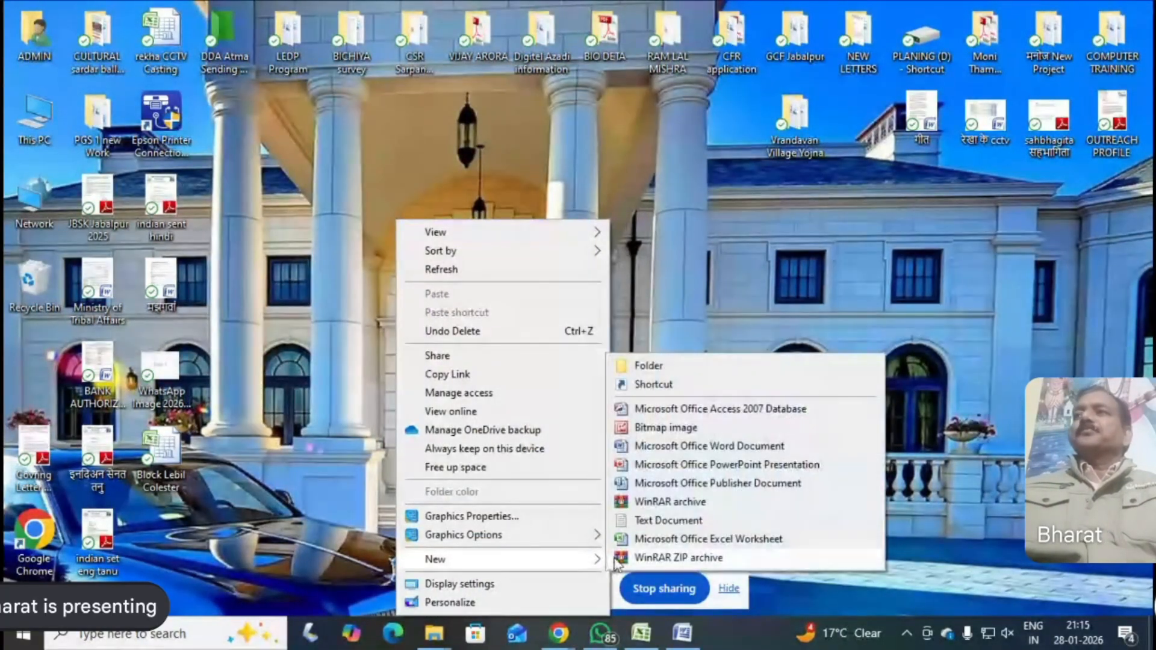
{"action": "left_click", "coordinate": [652, 536]}
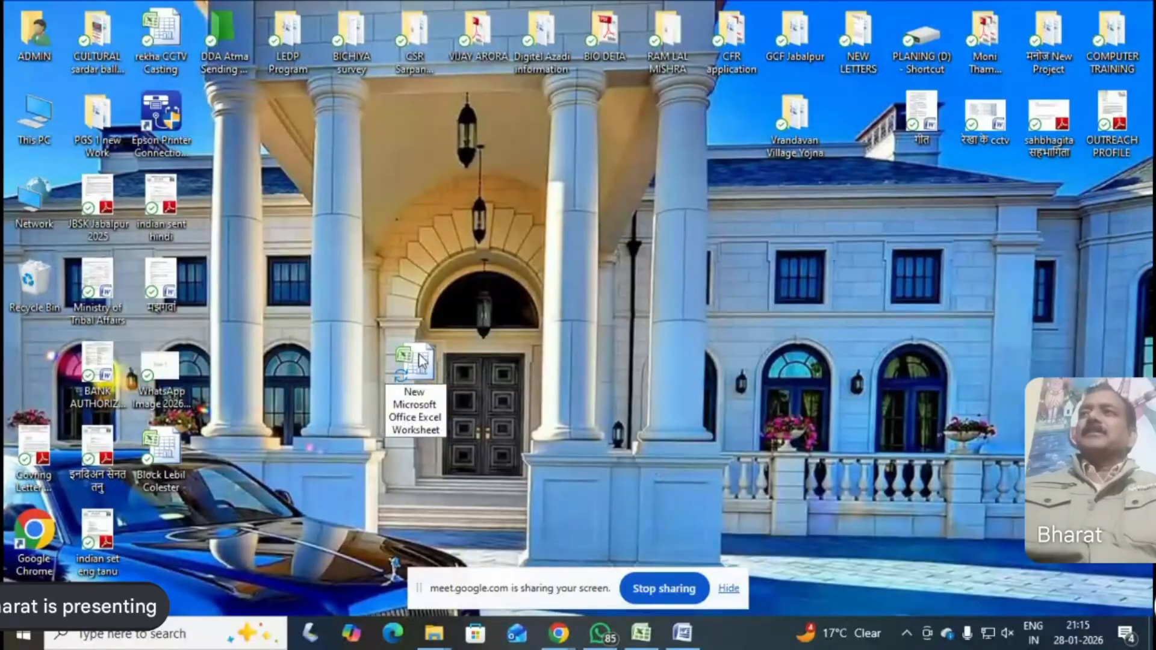
{"action": "left_click", "coordinate": [626, 361]}
{"action": "double_click", "coordinate": [414, 385]}
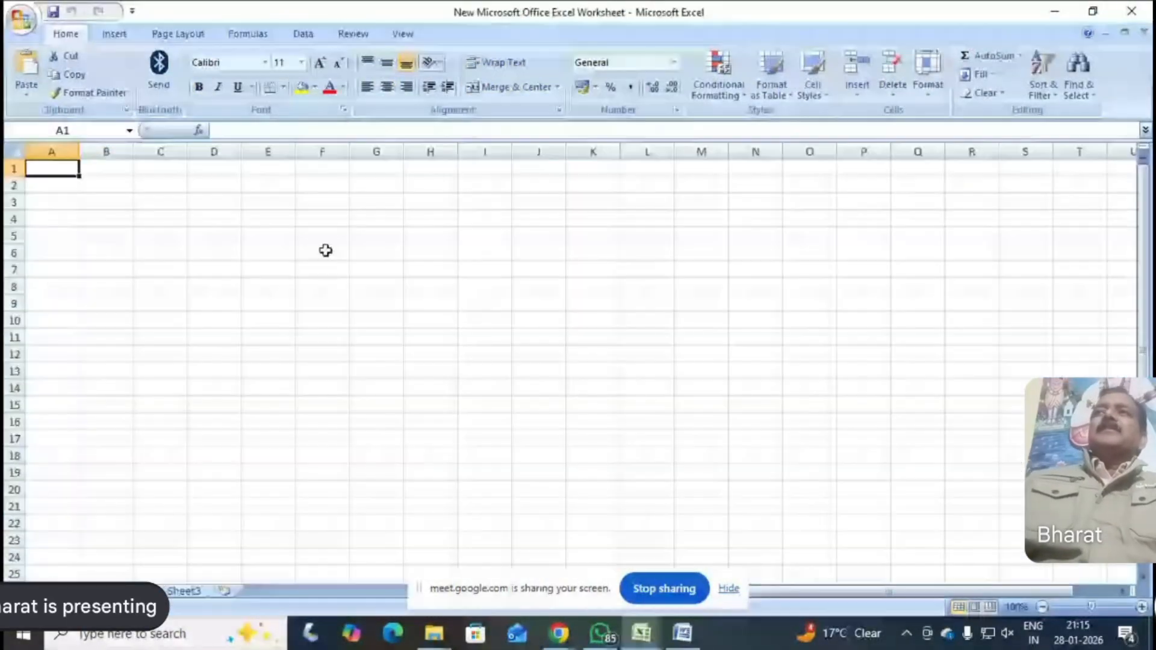
Fill row 2 with "seoni" in A2, "ceolary" in B2 and "mohbarra" in C2
{"action": "left_click", "coordinate": [58, 186]}
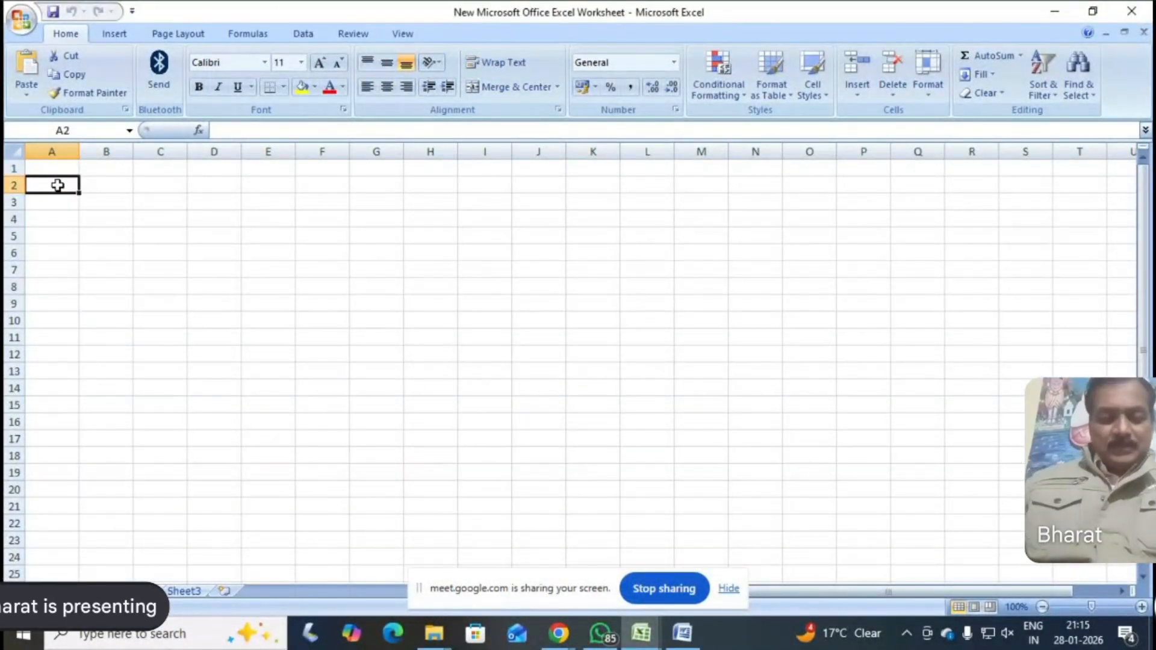
{"action": "type", "text": "se"}
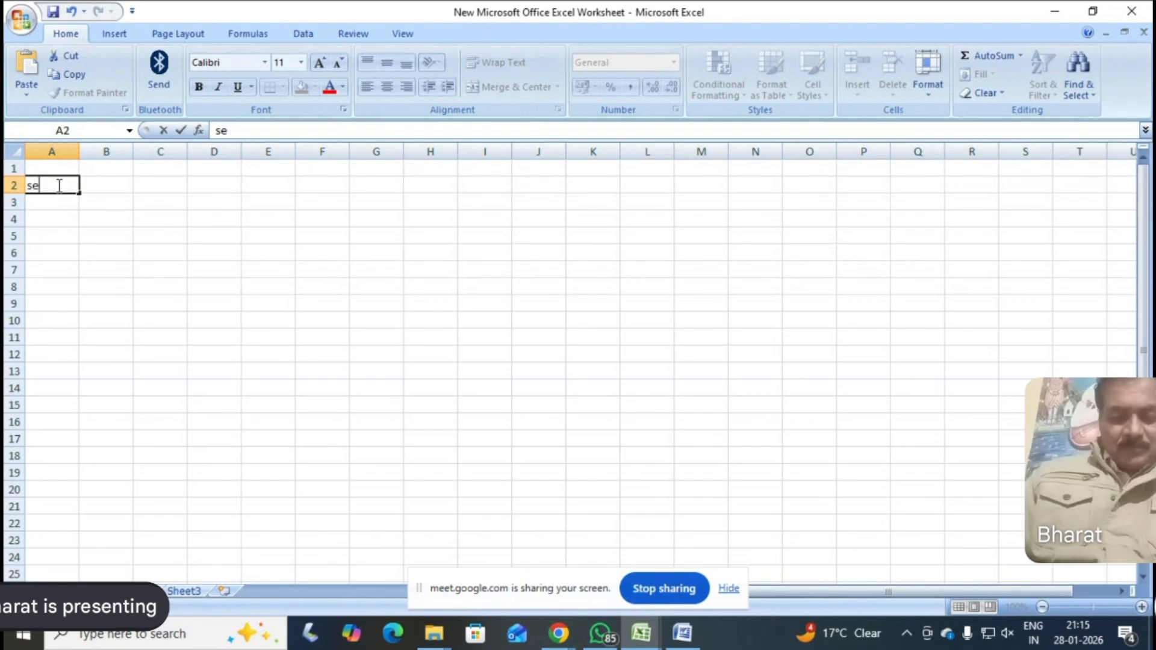
{"action": "type", "text": "oni"}
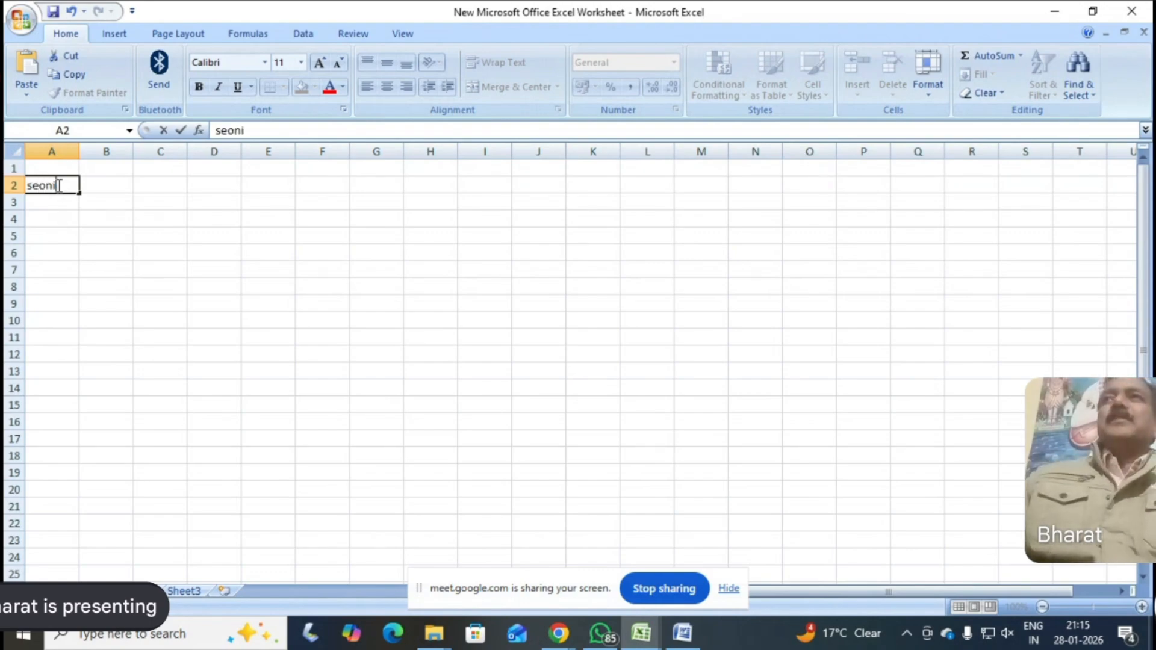
{"action": "left_click", "coordinate": [104, 185]}
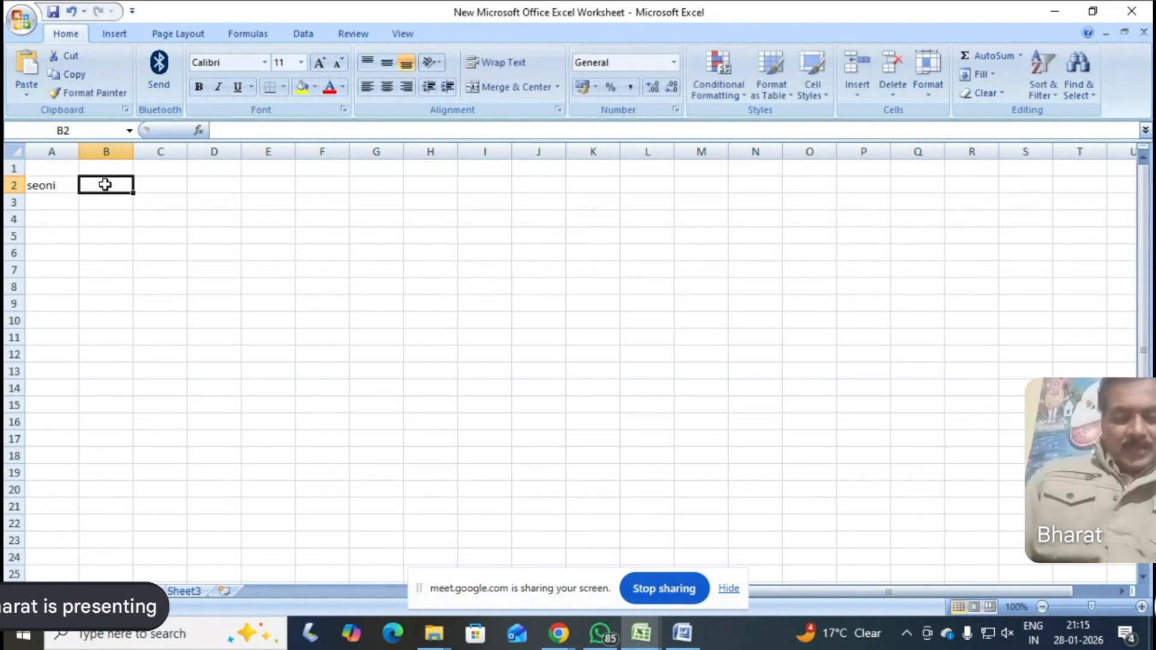
{"action": "type", "text": "c"}
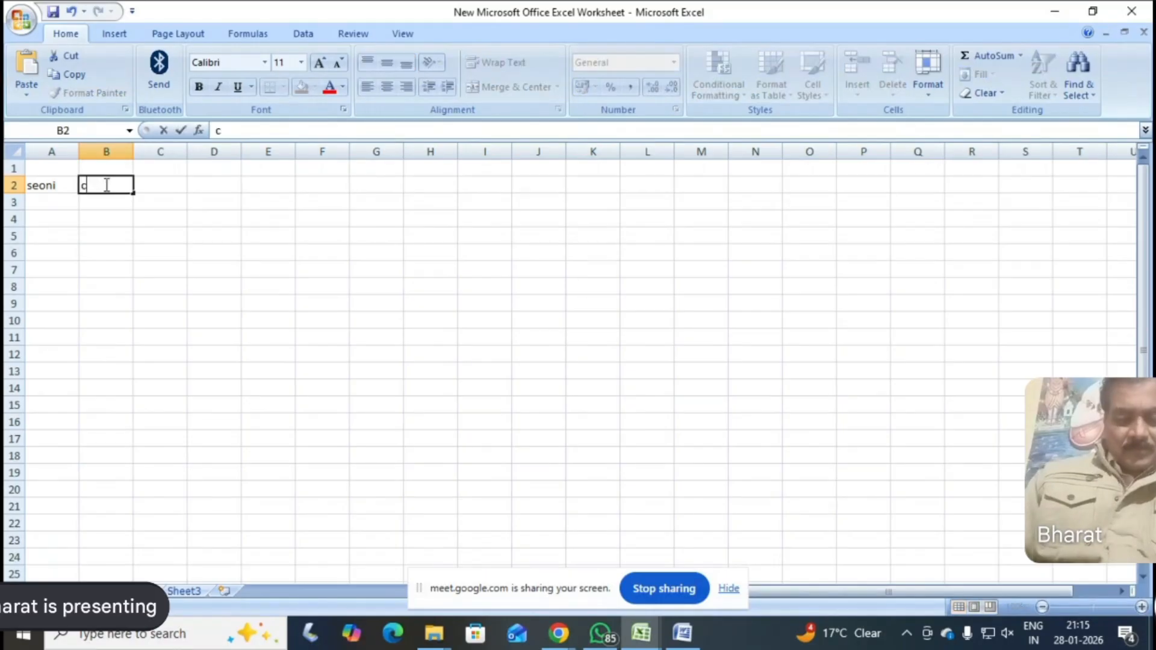
{"action": "type", "text": "eo"}
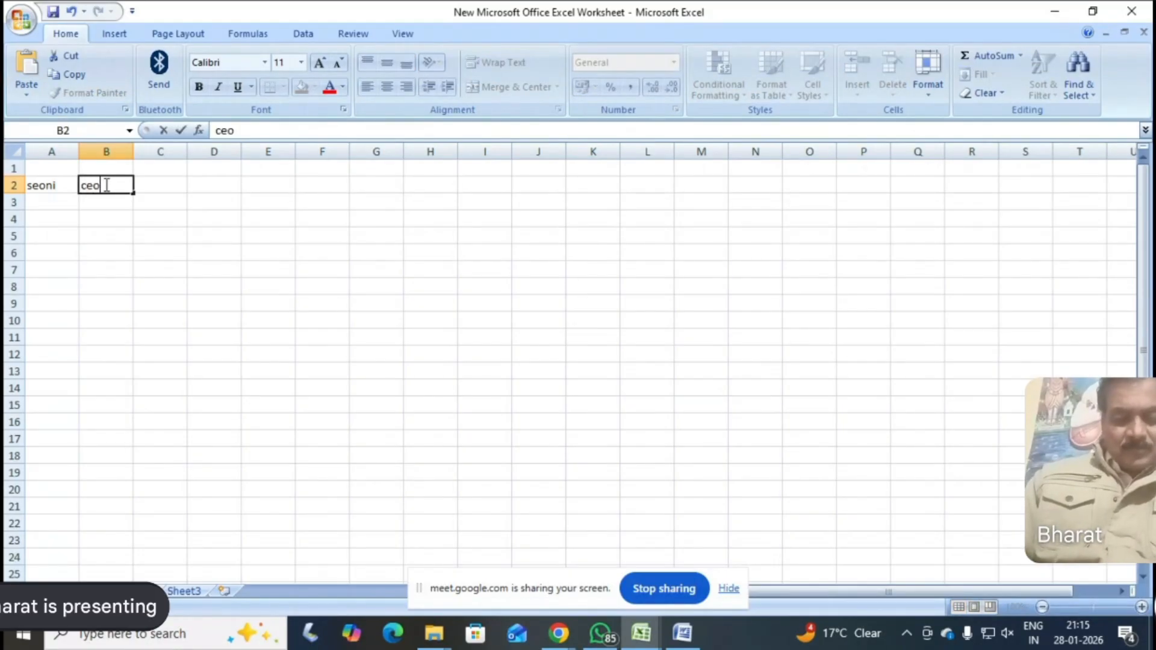
{"action": "type", "text": "lar"}
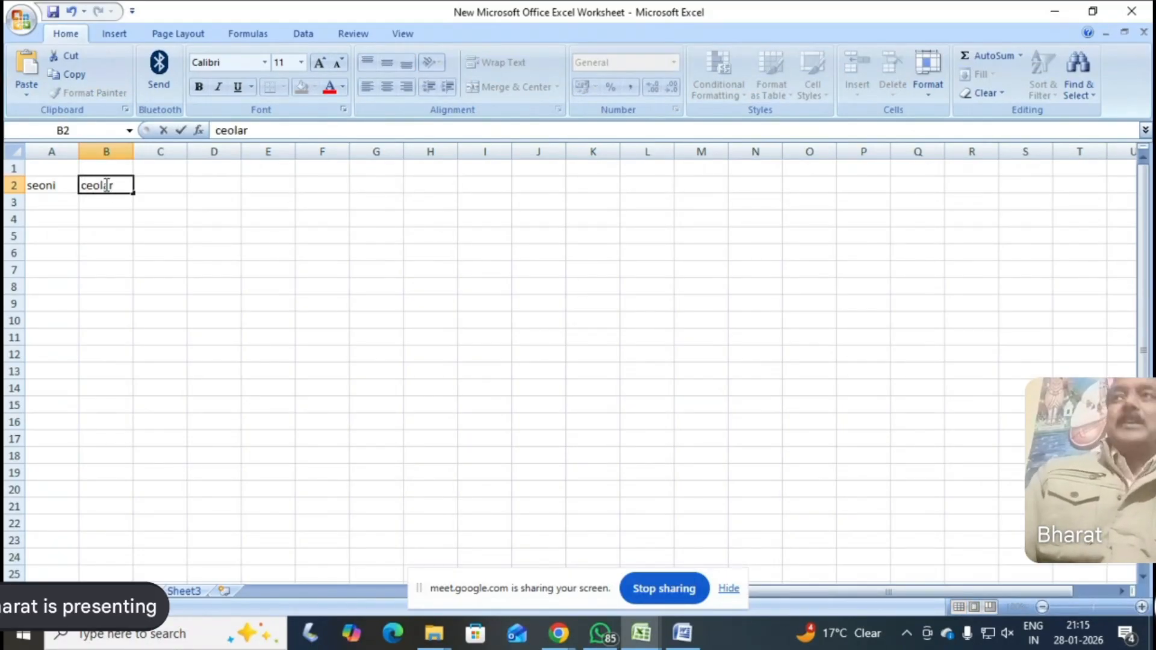
{"action": "type", "text": "y"}
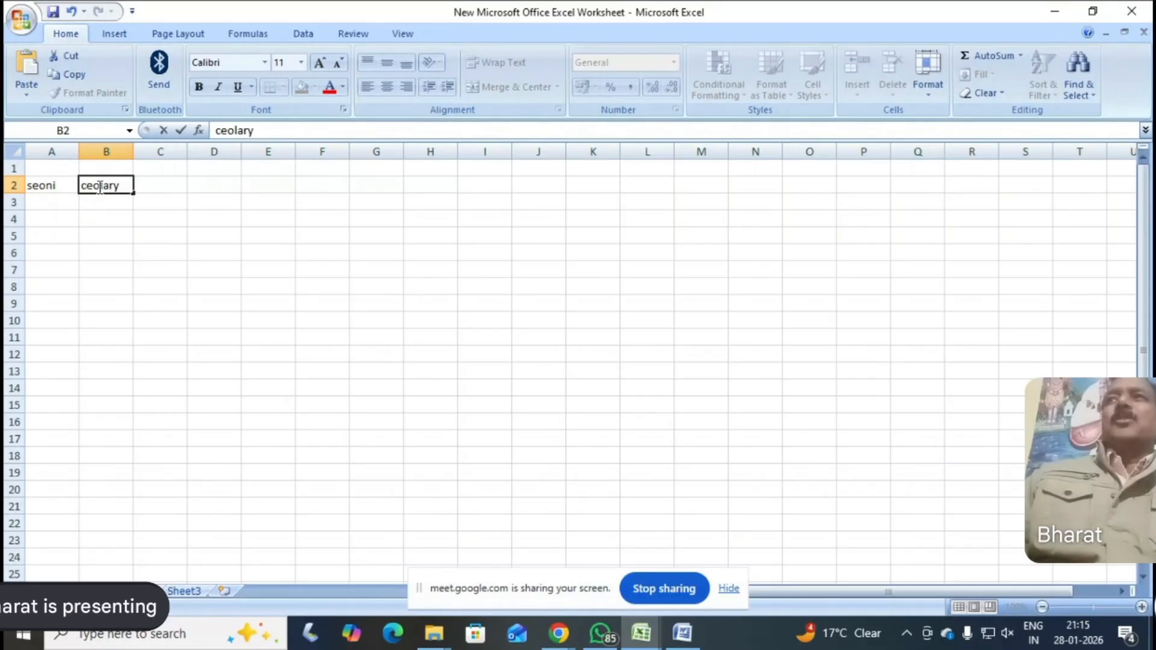
{"action": "left_click", "coordinate": [160, 186]}
{"action": "type", "text": "mohbarra"}
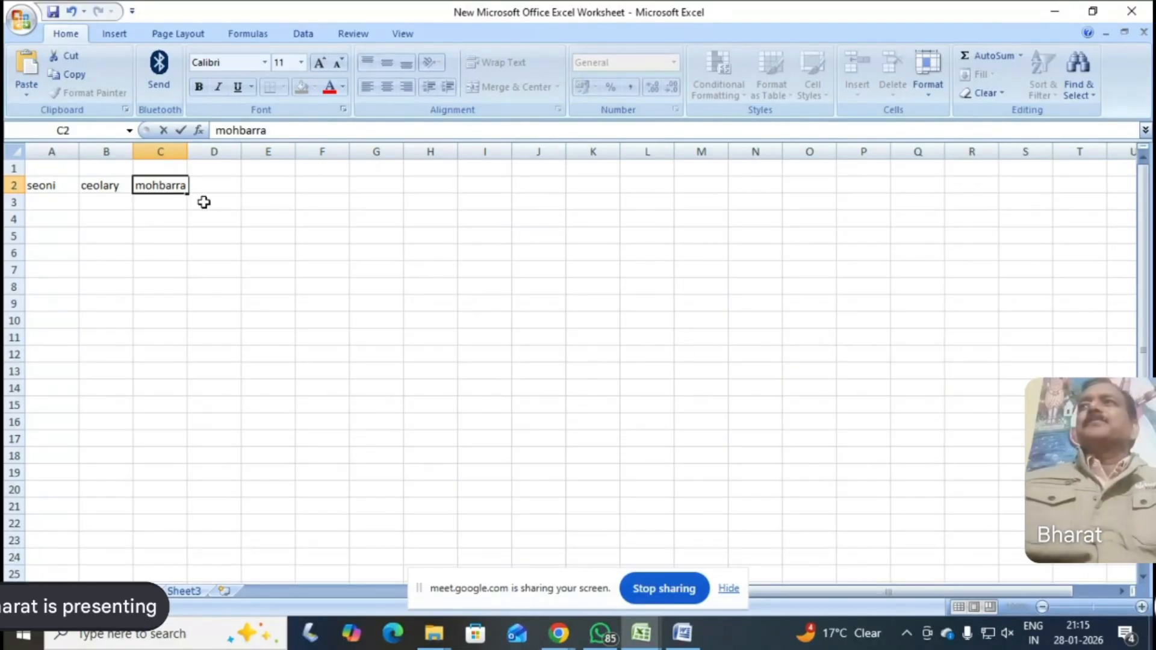
Widen column D slightly and enter the person's name in cell D2
{"action": "left_click", "coordinate": [243, 148]}
{"action": "left_click_drag", "start_coordinate": [241, 149], "coordinate": [257, 150]}
{"action": "left_click", "coordinate": [234, 184]}
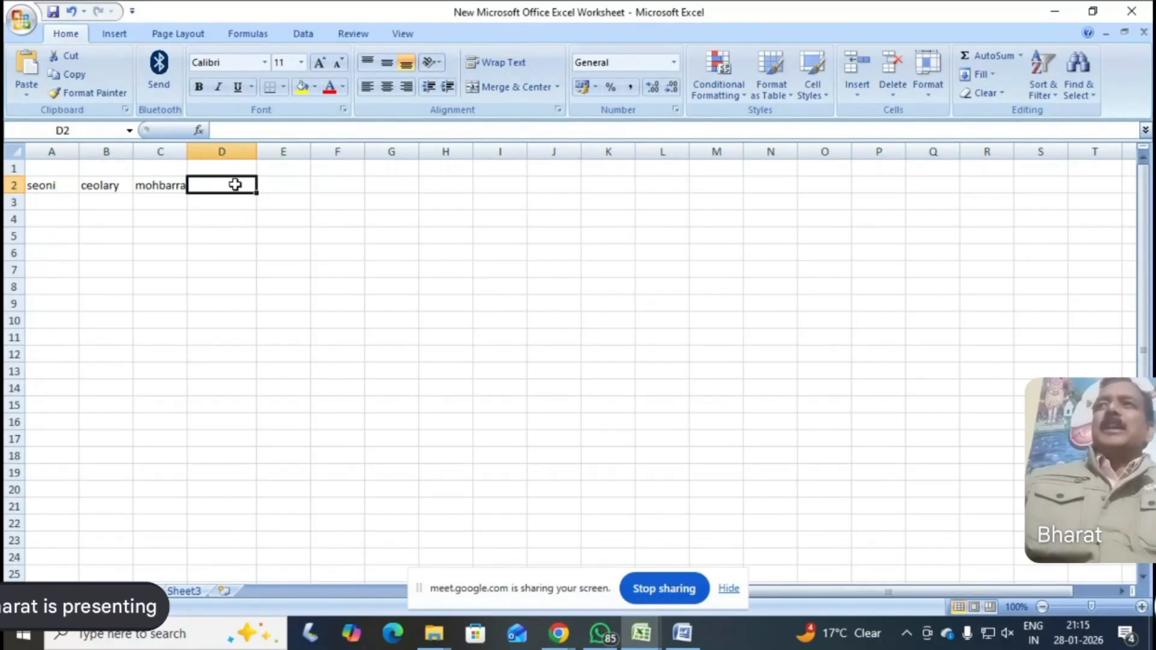
{"action": "type", "text": "chitr"}
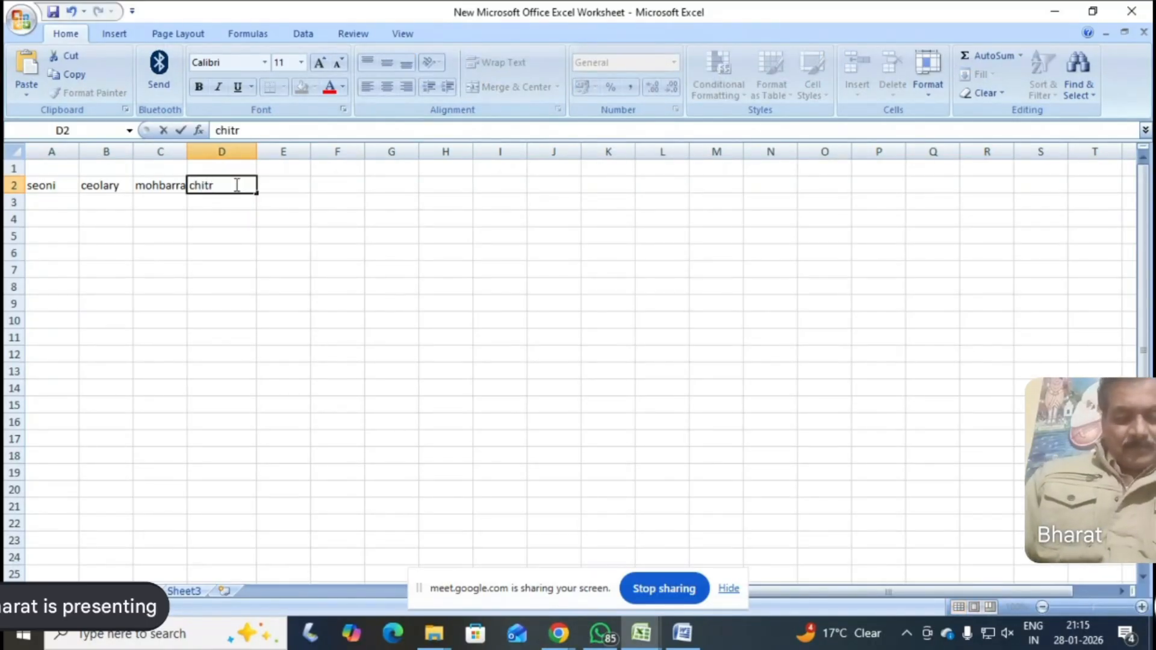
{"action": "type", "text": "njan"}
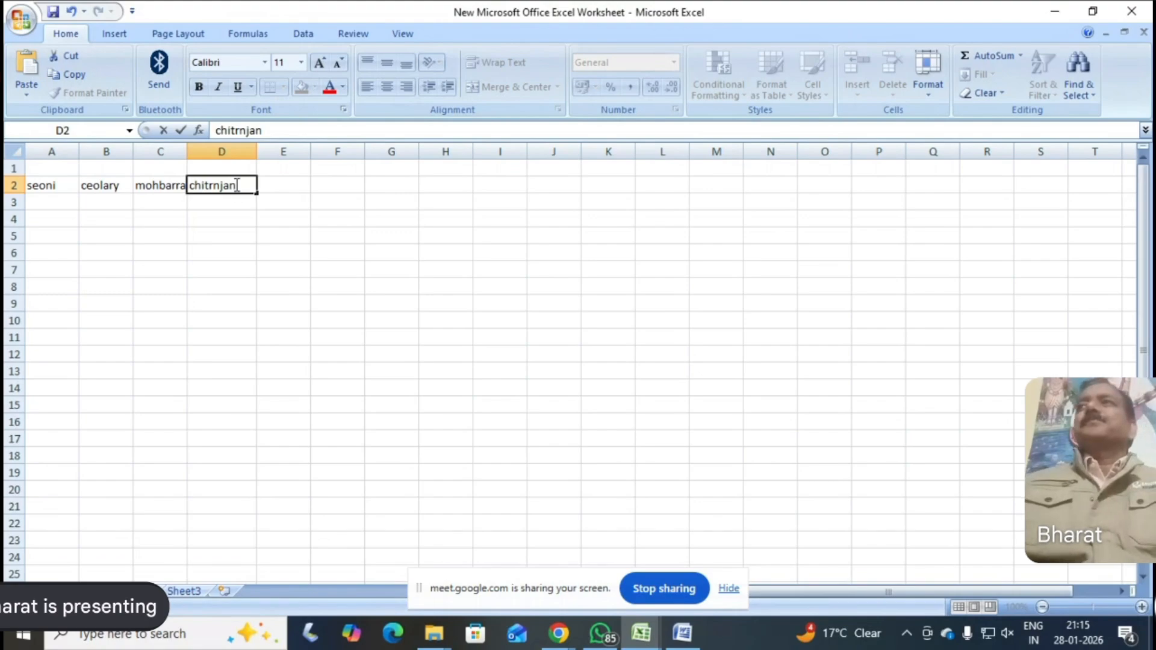
Paste the group name "seonikeolarimohbarra" into E2 and widen columns E to G equally so the name fits
{"action": "left_click", "coordinate": [291, 184]}
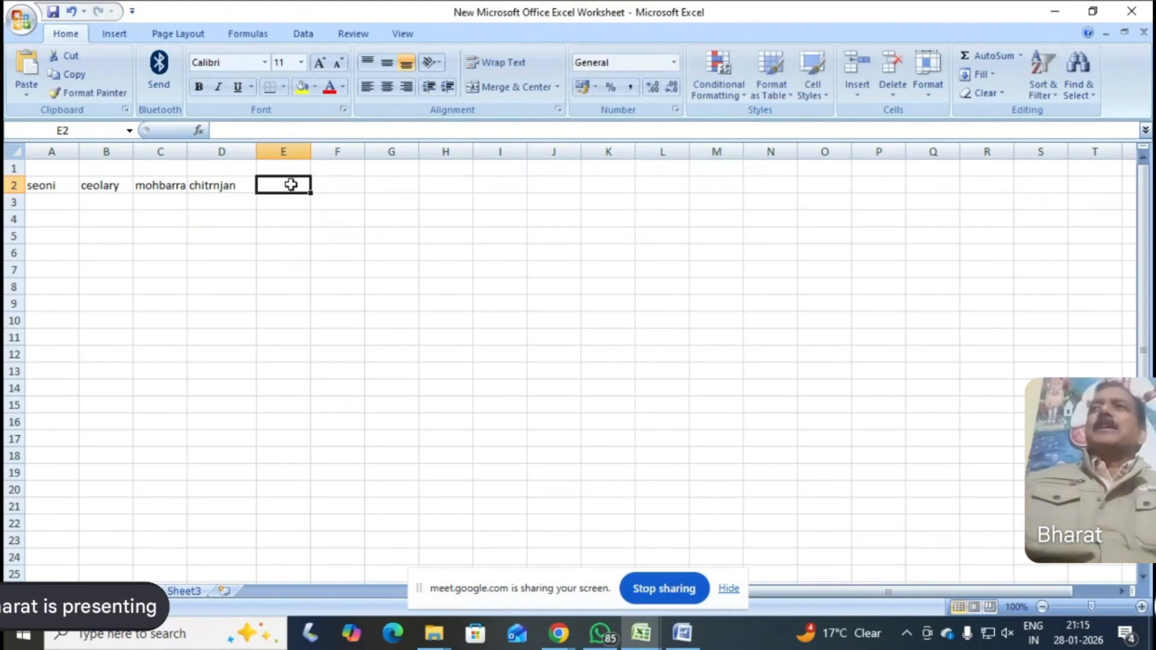
{"action": "right_click", "coordinate": [290, 187]}
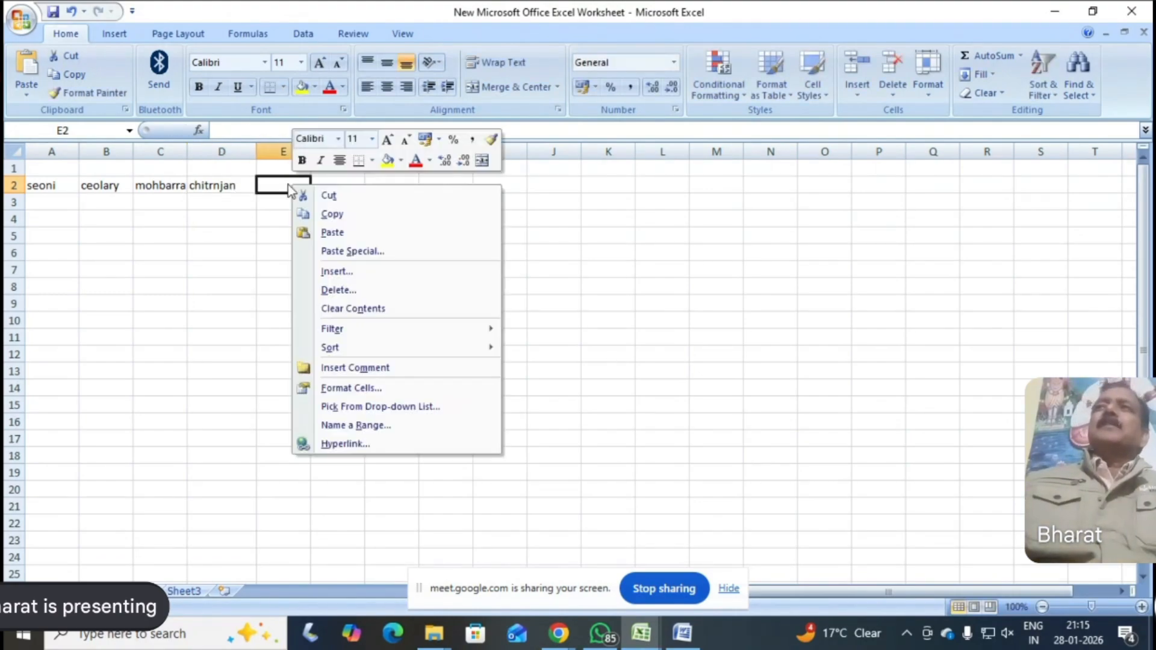
{"action": "left_click", "coordinate": [338, 237]}
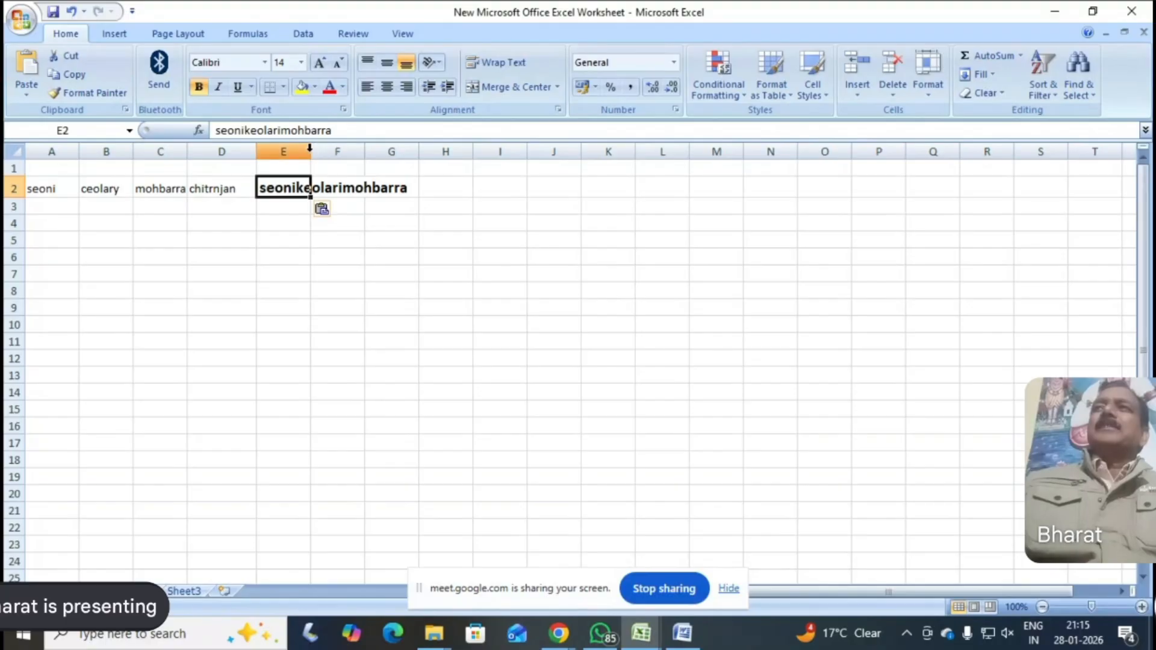
{"action": "left_click_drag", "start_coordinate": [309, 148], "coordinate": [399, 150]}
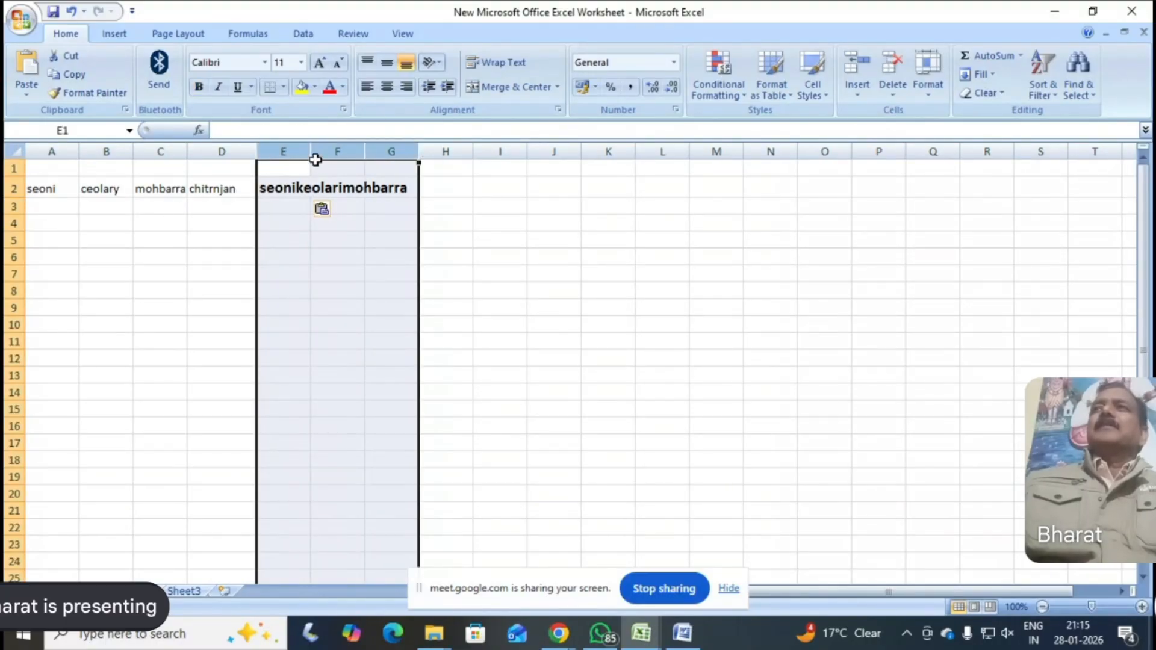
{"action": "left_click_drag", "start_coordinate": [311, 150], "coordinate": [414, 149]}
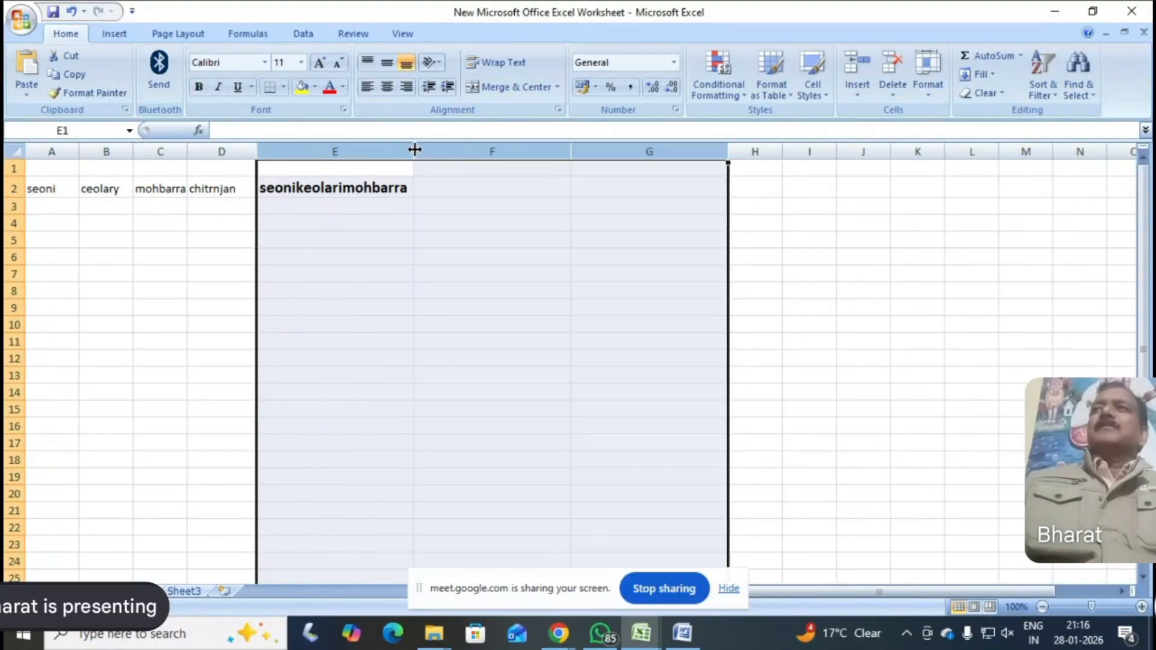
Enter the heading "group ka nam" in cell E1 above the group name
{"action": "left_click", "coordinate": [320, 169]}
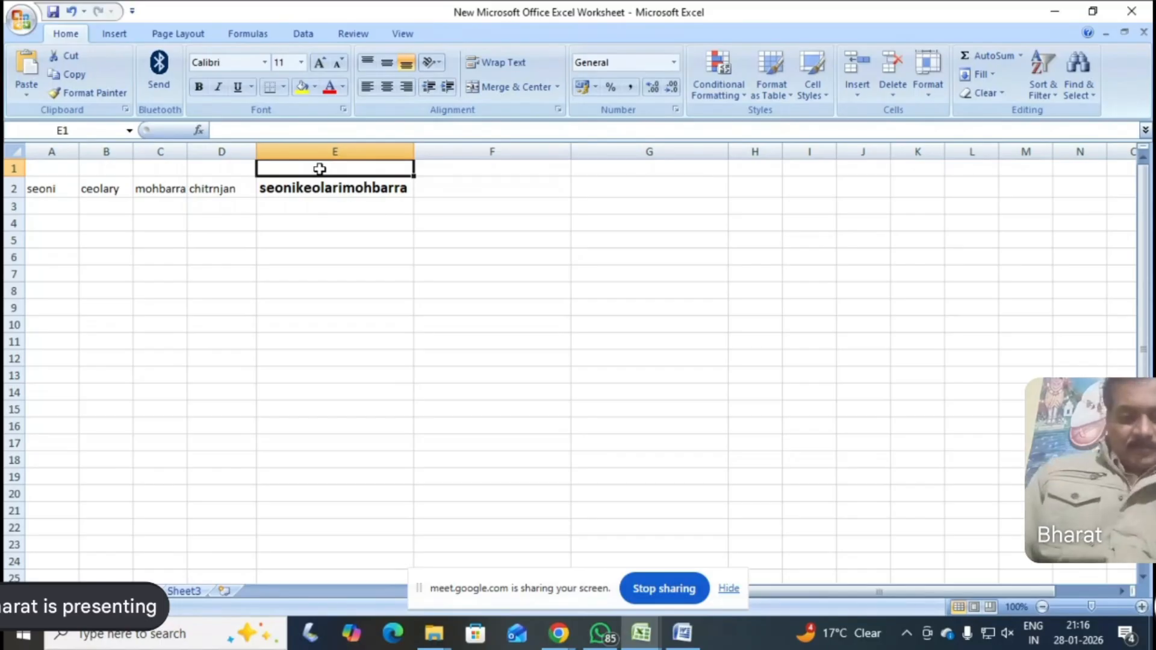
{"action": "type", "text": "grp"}
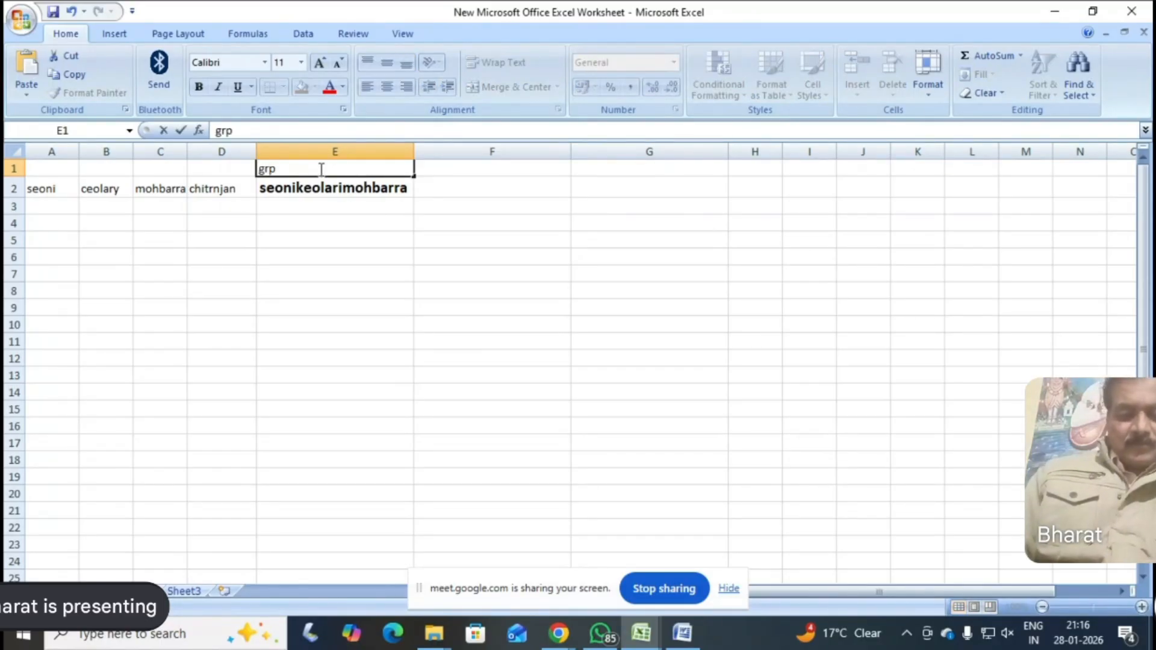
{"action": "type", "text": " ka nam"}
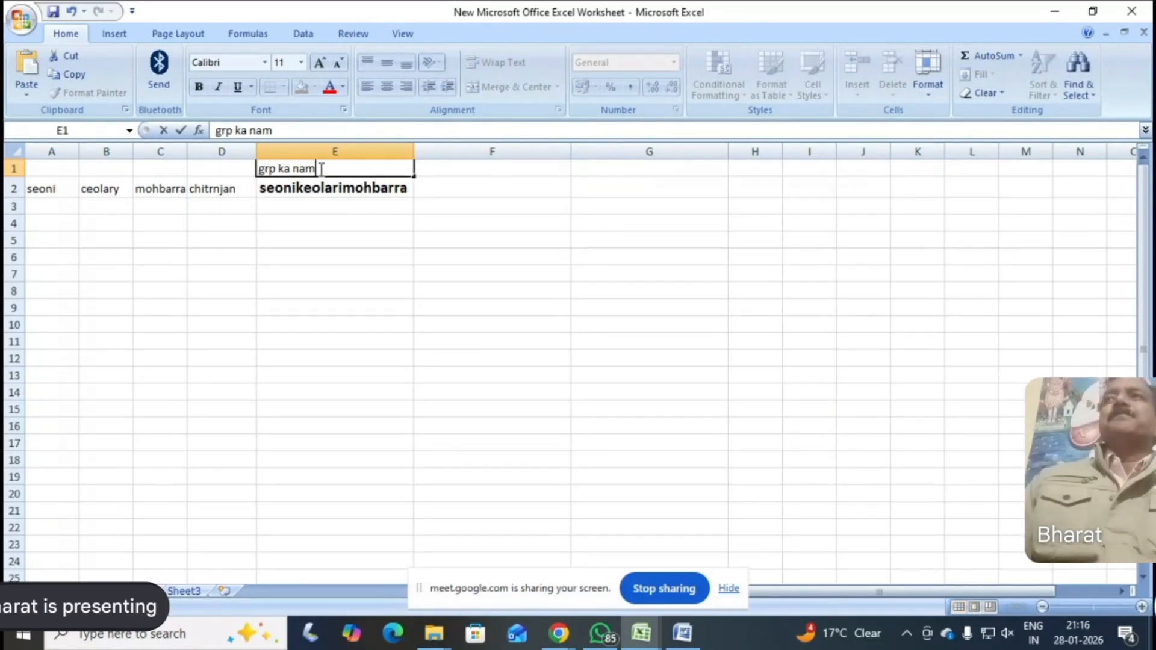
{"action": "key", "text": "BackSpace"}
{"action": "key", "text": "BackSpace"}
{"action": "key", "text": "BackSpace"}
{"action": "key", "text": "BackSpace"}
{"action": "key", "text": "BackSpace"}
{"action": "key", "text": "BackSpace"}
{"action": "key", "text": "BackSpace"}
{"action": "key", "text": "BackSpace"}
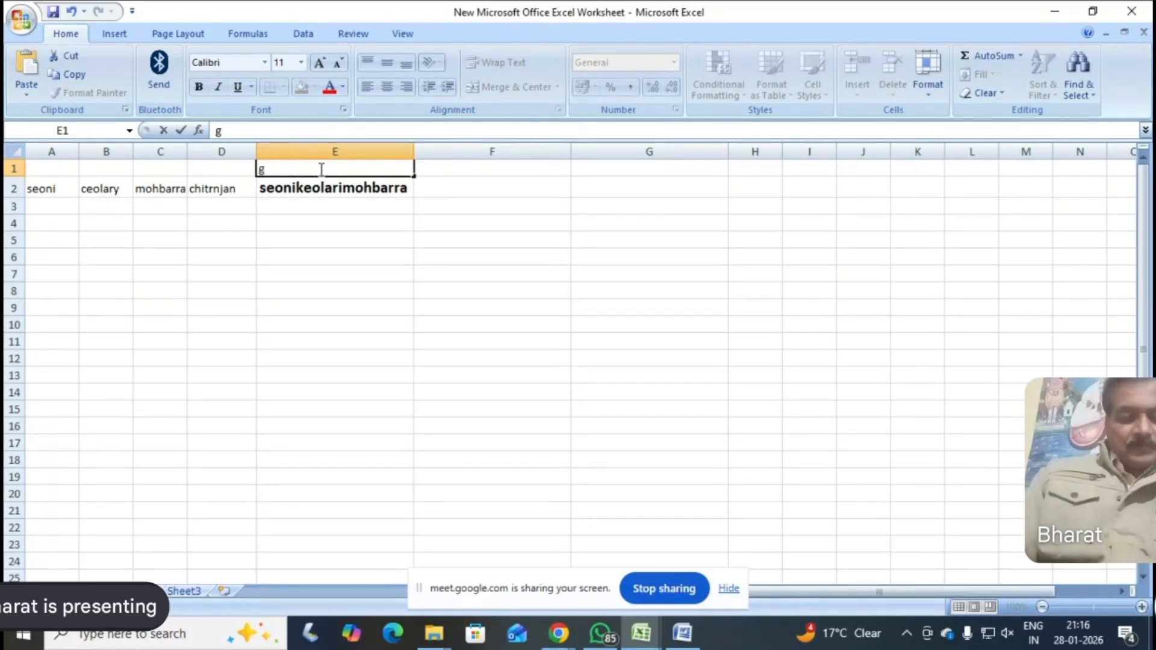
{"action": "type", "text": "ro"}
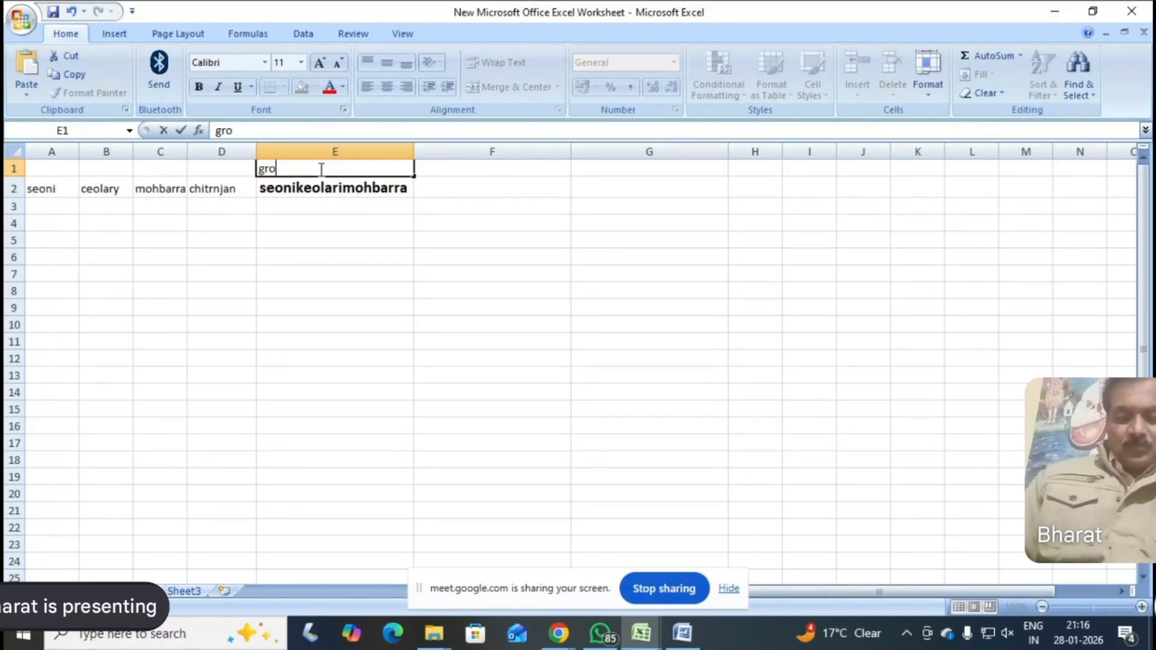
{"action": "type", "text": "up"}
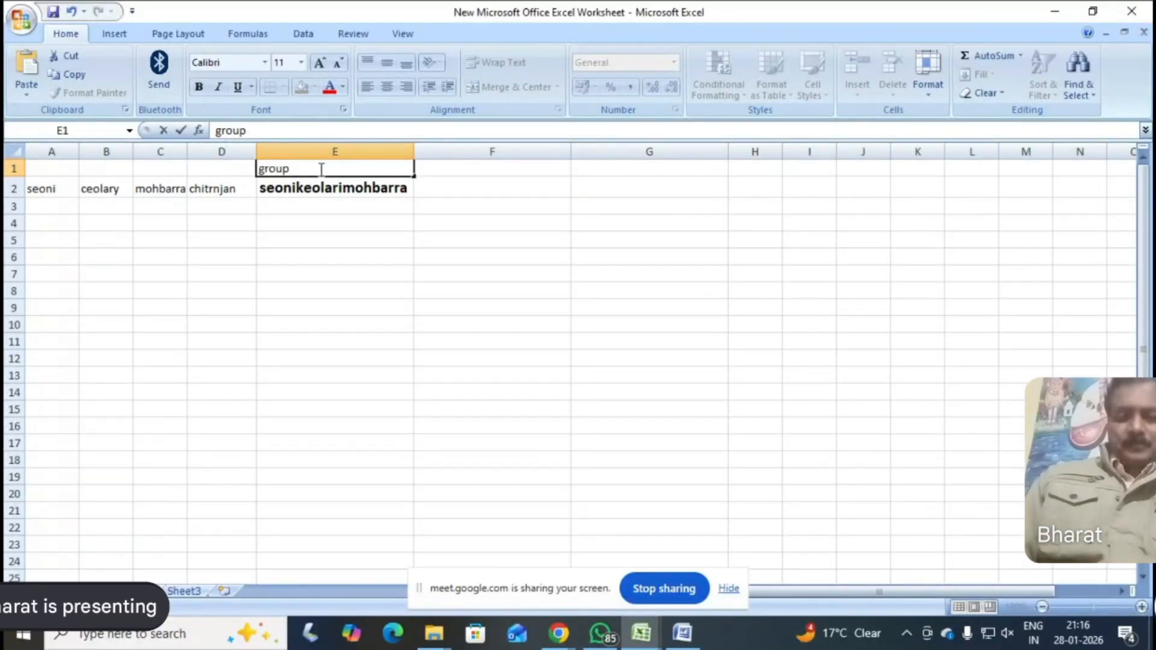
{"action": "type", "text": " ka nam"}
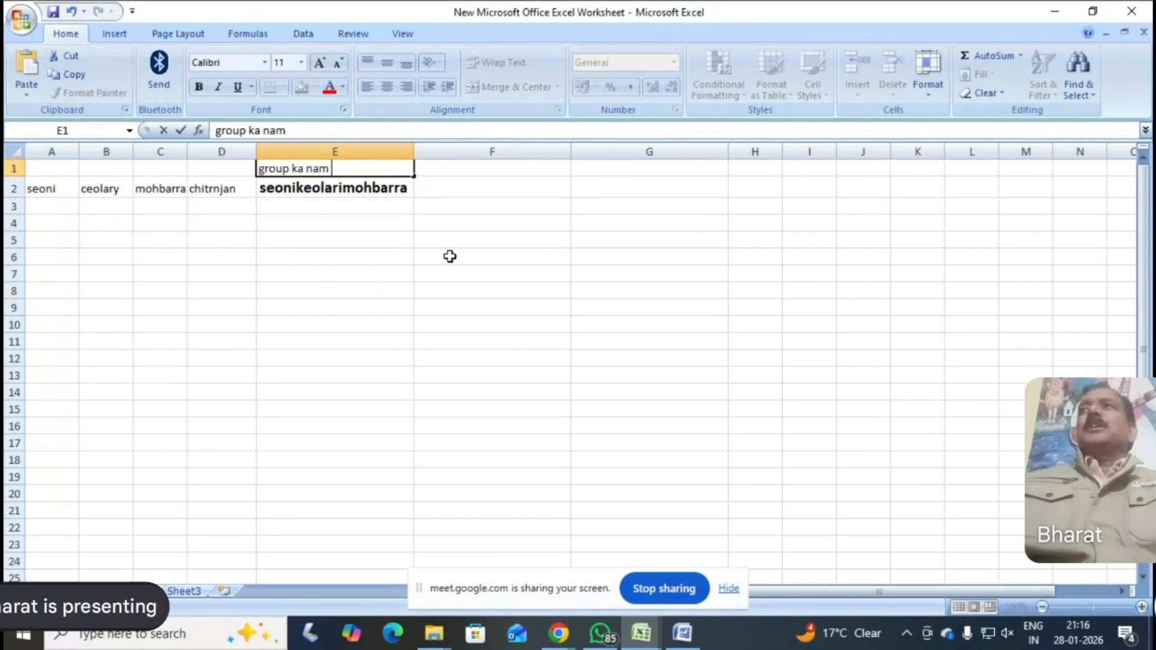
Add the headings "email" in F1 and "password" in G1
{"action": "left_click", "coordinate": [460, 173]}
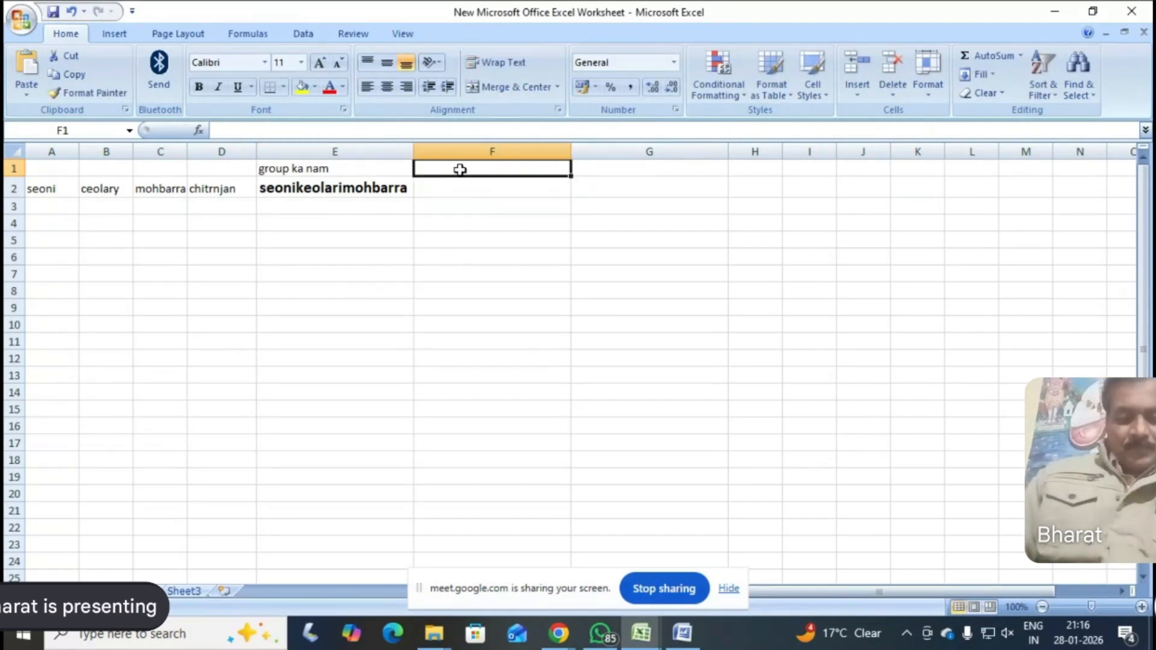
{"action": "type", "text": "email"}
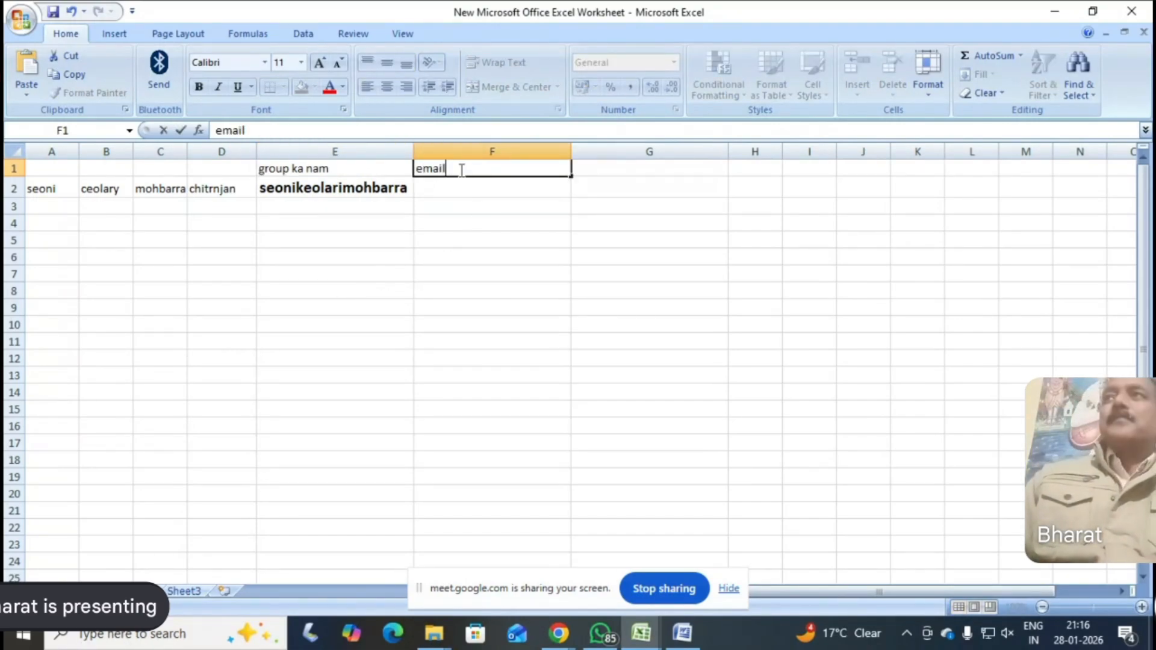
{"action": "left_click", "coordinate": [618, 166]}
{"action": "type", "text": "pas"}
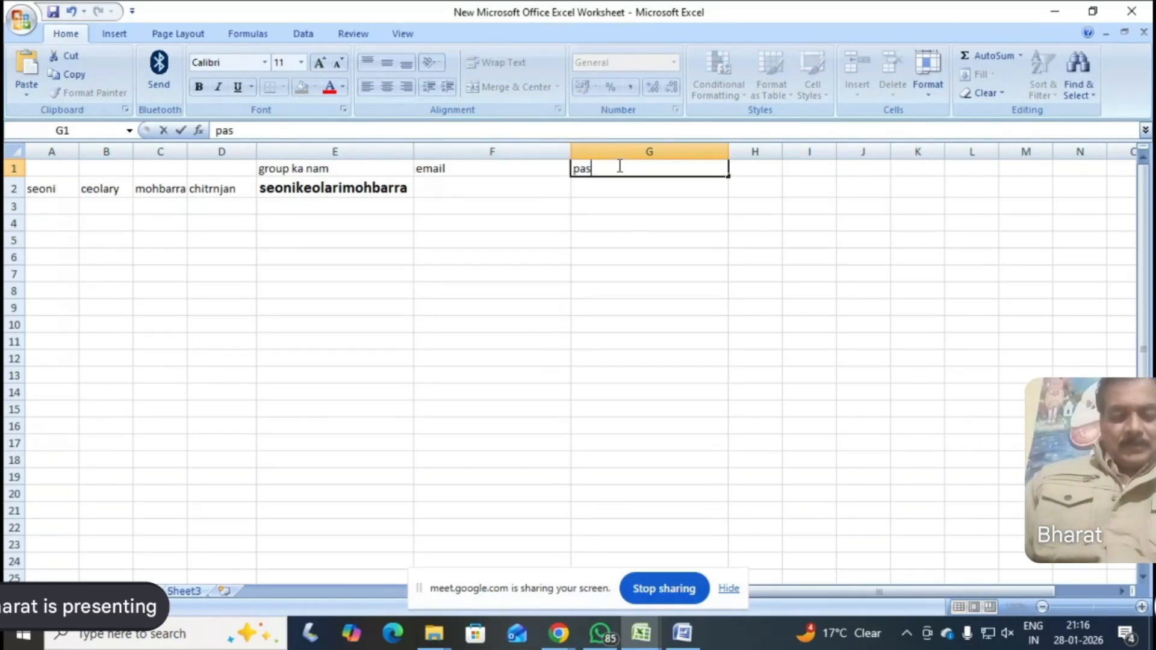
{"action": "type", "text": "sword"}
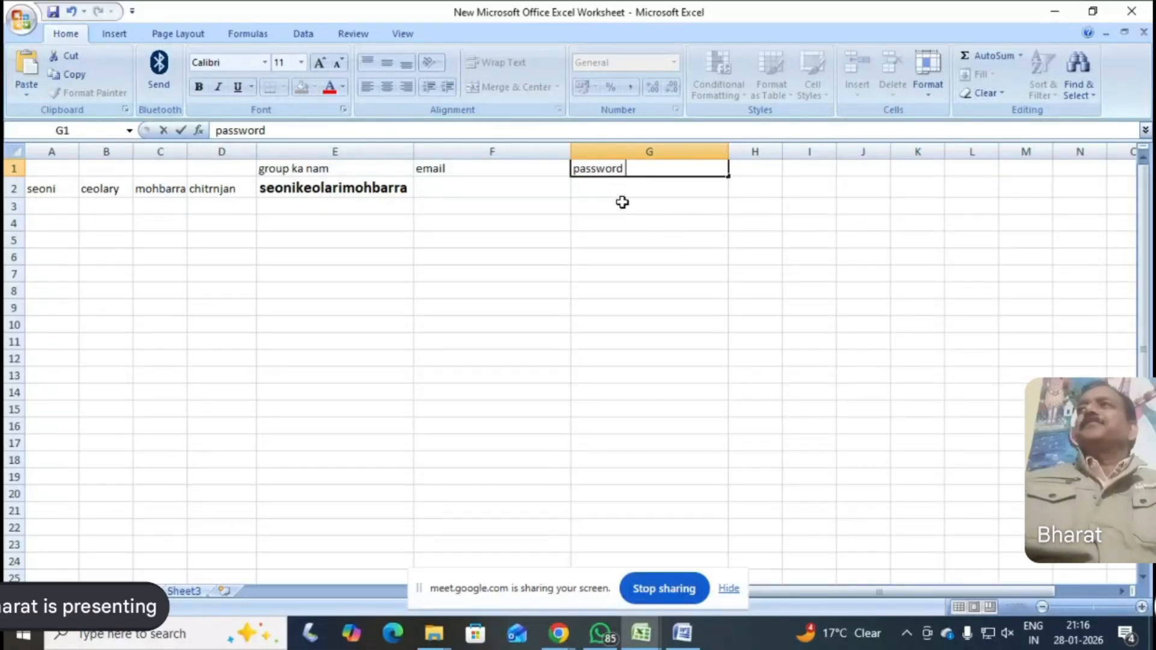
{"action": "left_click", "coordinate": [608, 236]}
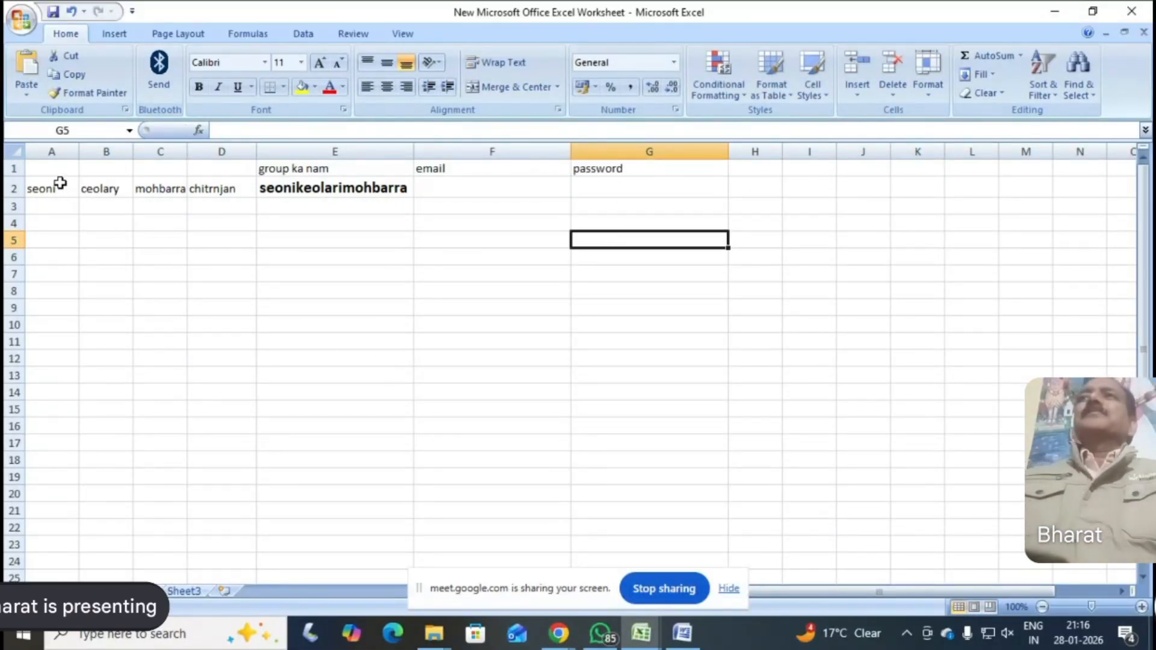
{"action": "left_click", "coordinate": [47, 170]}
{"action": "left_click", "coordinate": [107, 171]}
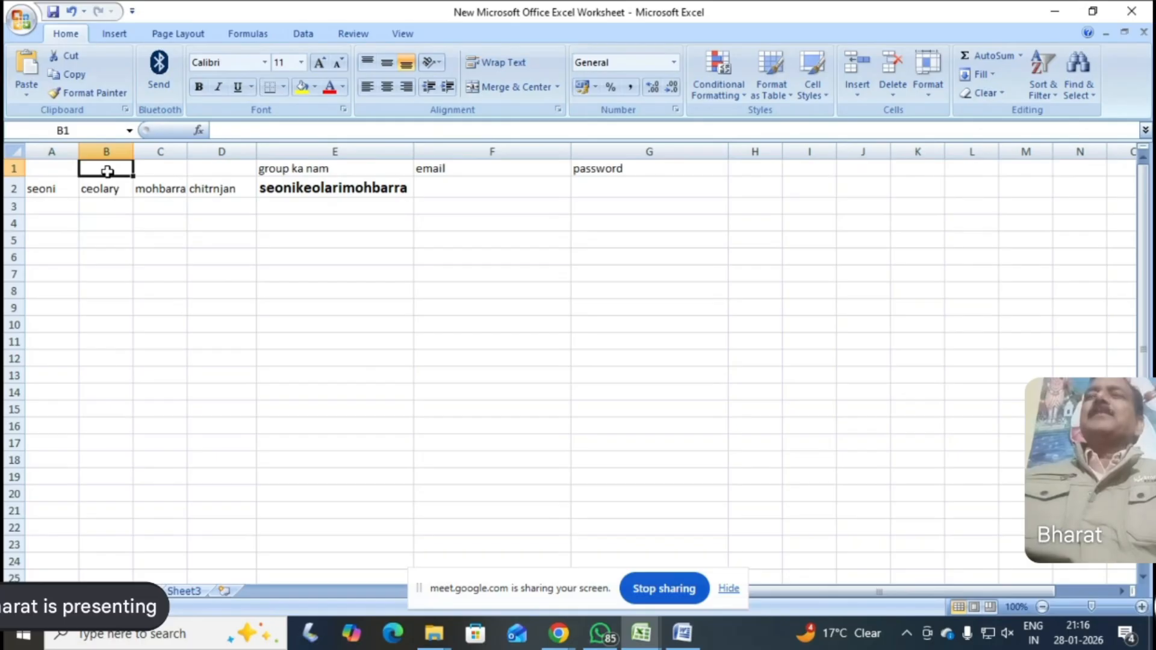
{"action": "left_click", "coordinate": [176, 166]}
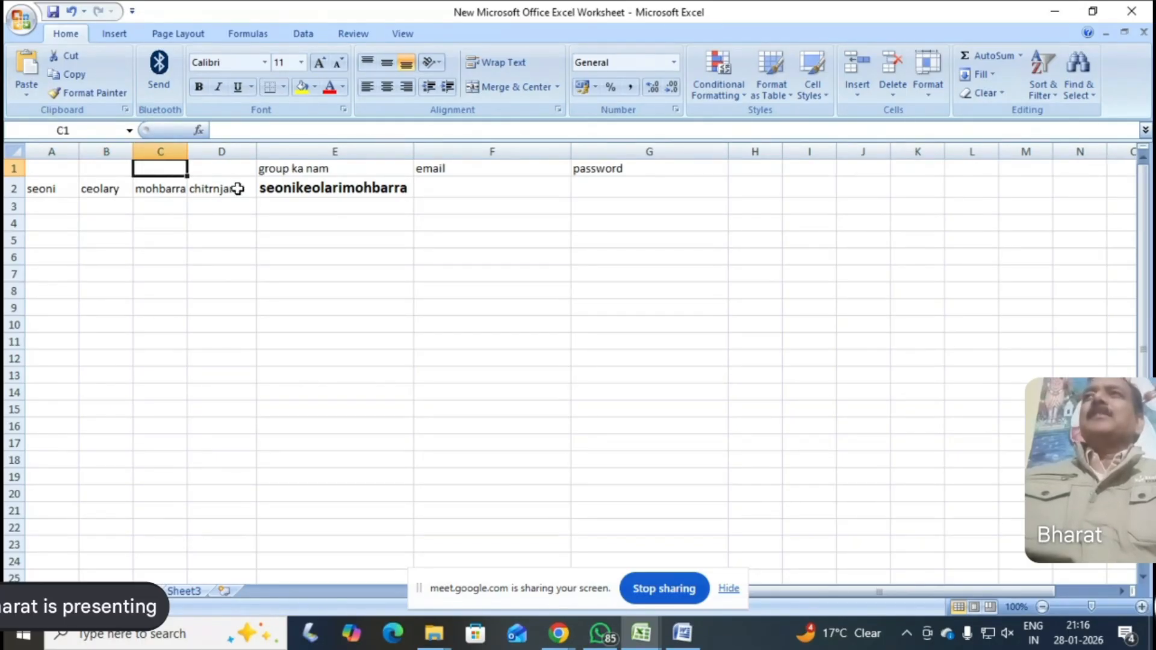
{"action": "left_click", "coordinate": [225, 164]}
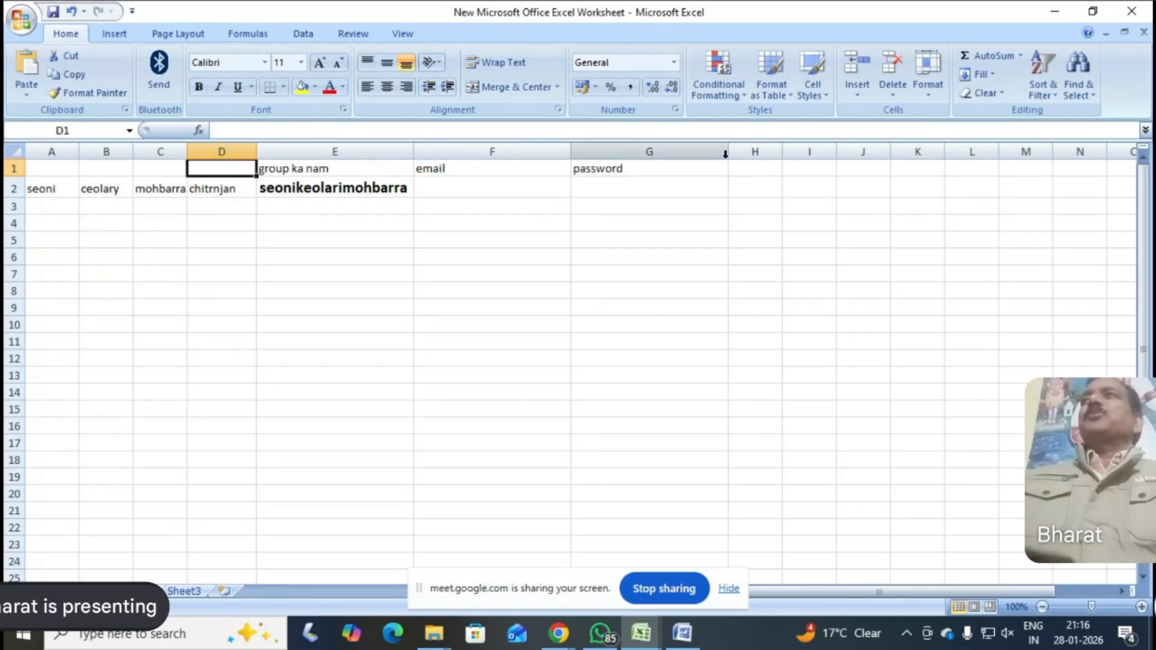
Copy the group's e-mail address from the Word registration manual into F2 of the Excel worksheet and widen column F to fit
{"action": "left_click", "coordinate": [452, 188]}
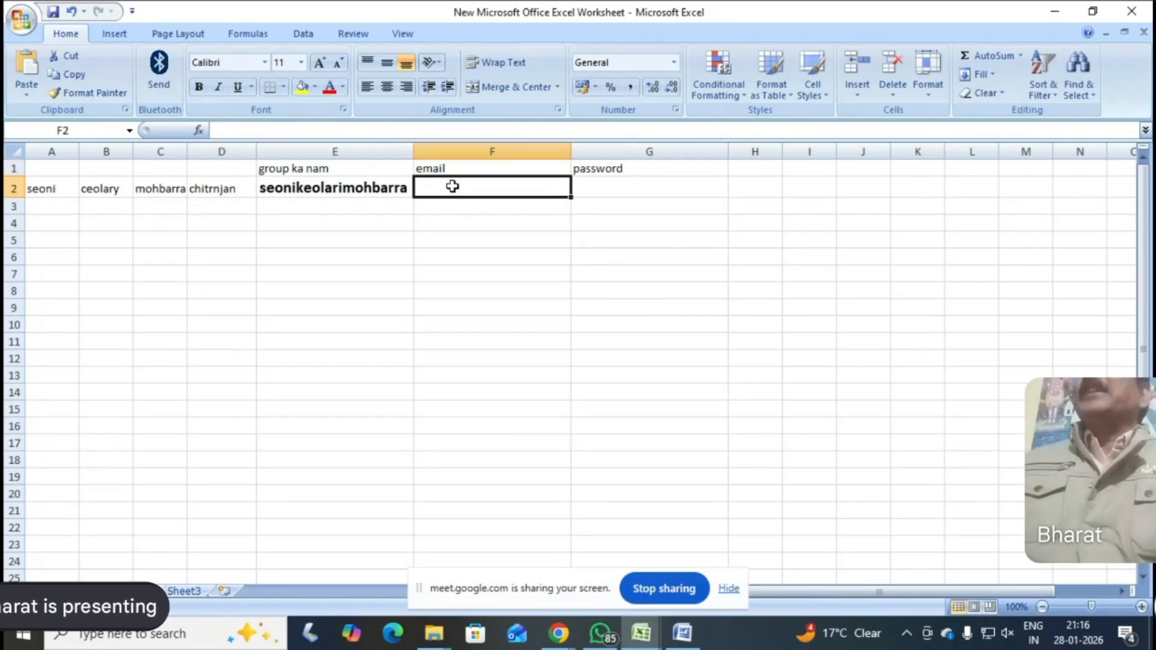
{"action": "left_click", "coordinate": [679, 629]}
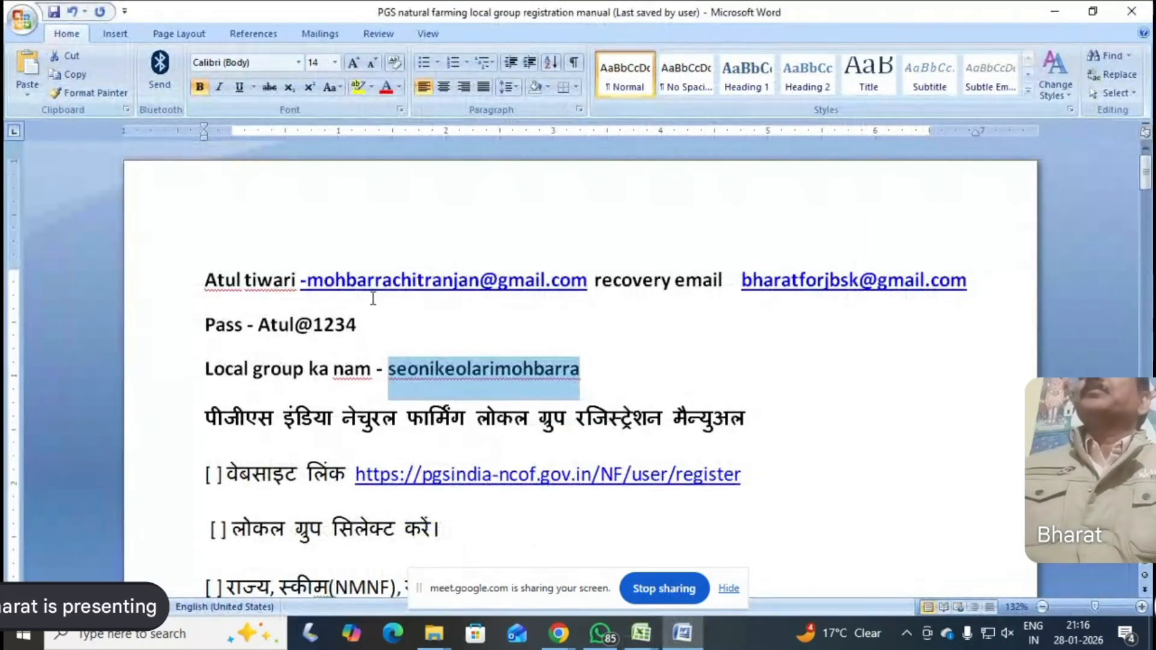
{"action": "left_click", "coordinate": [310, 278]}
{"action": "left_click_drag", "start_coordinate": [308, 278], "coordinate": [589, 281]}
{"action": "right_click", "coordinate": [567, 289]}
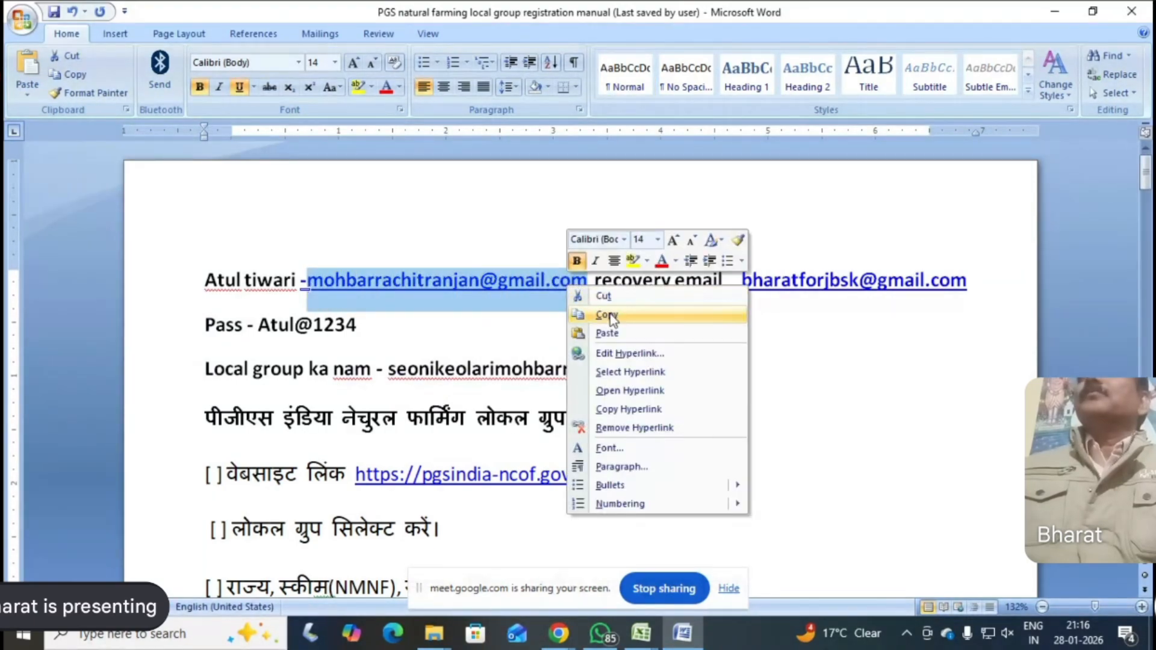
{"action": "left_click", "coordinate": [606, 315]}
{"action": "left_click", "coordinate": [680, 637]}
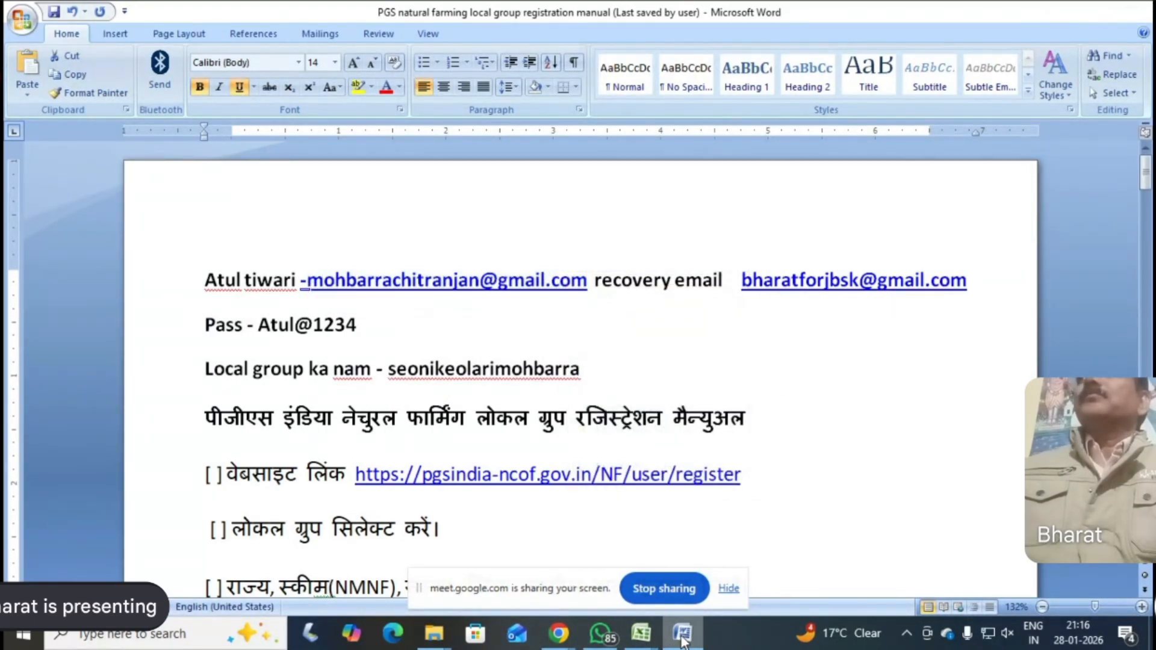
{"action": "right_click", "coordinate": [464, 176]}
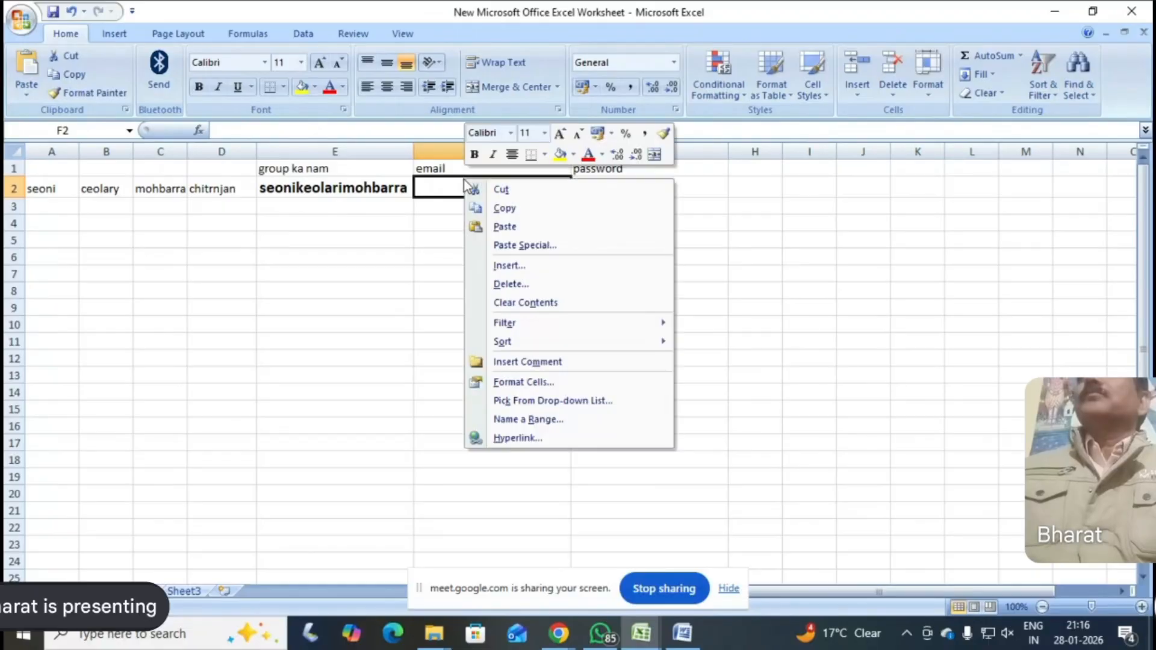
{"action": "left_click", "coordinate": [508, 224]}
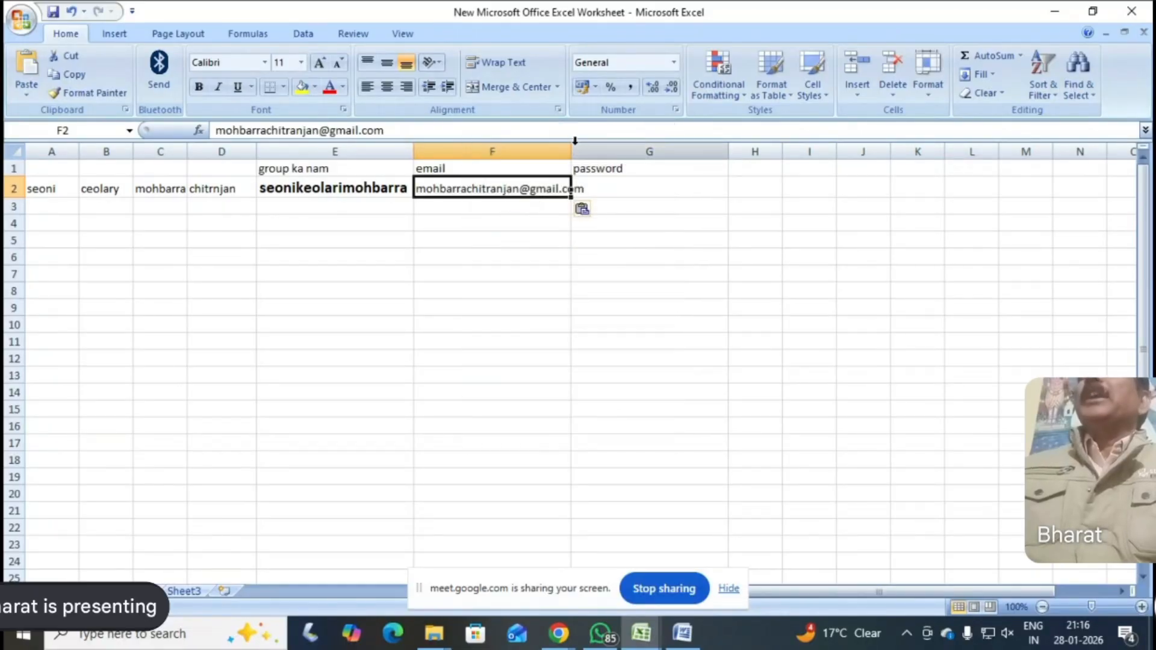
{"action": "left_click_drag", "start_coordinate": [571, 150], "coordinate": [601, 150]}
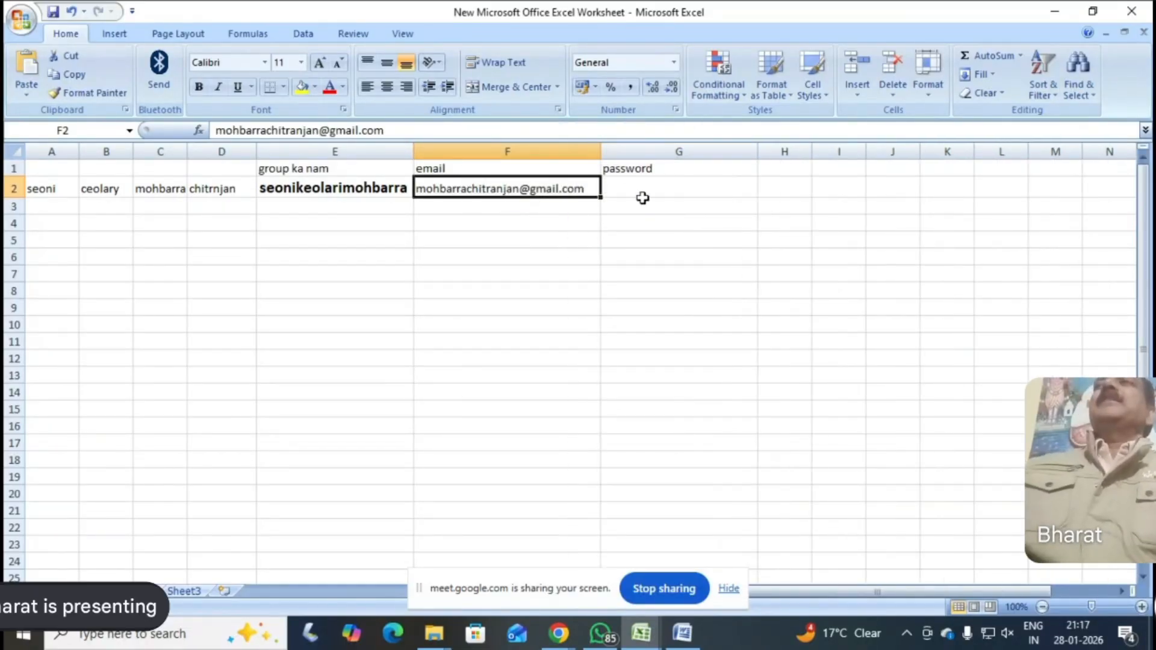
Copy the account password from the Word manual into cell G2 of the Excel worksheet, under the password heading
{"action": "left_click", "coordinate": [641, 165]}
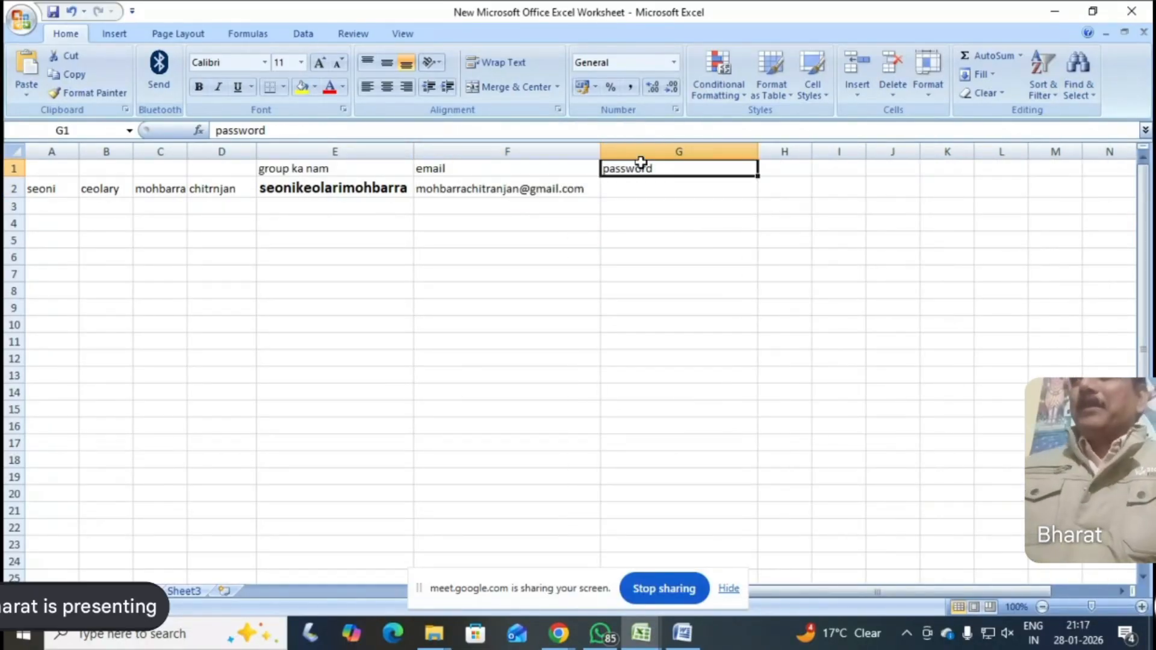
{"action": "left_click", "coordinate": [682, 632]}
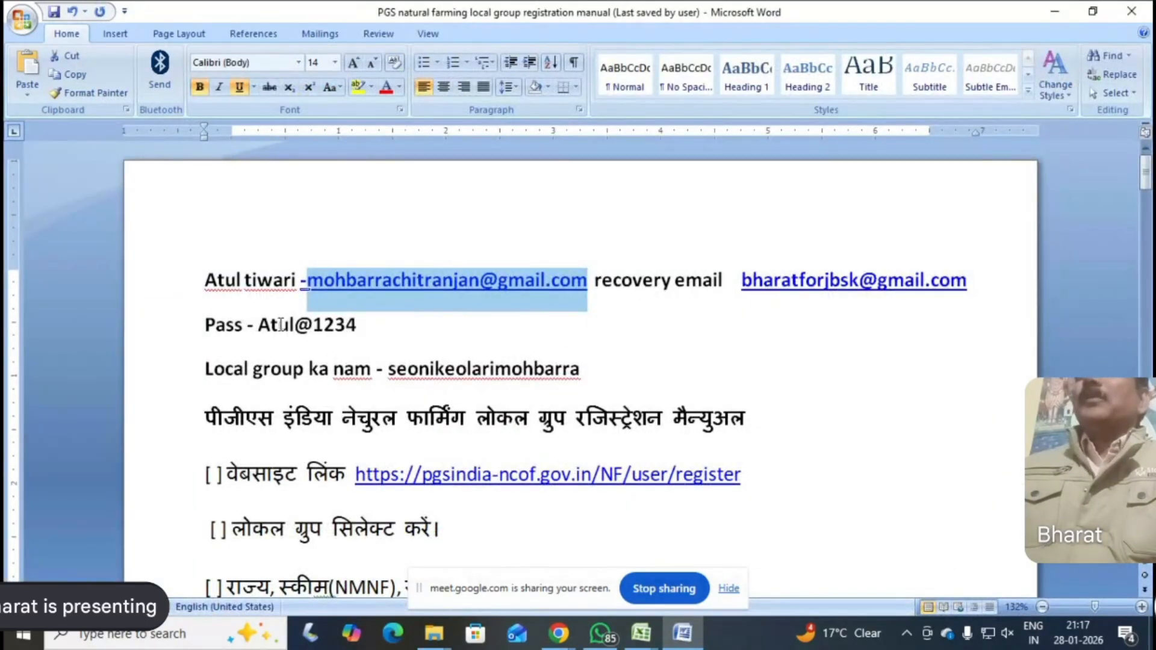
{"action": "left_click_drag", "start_coordinate": [260, 325], "coordinate": [348, 327]}
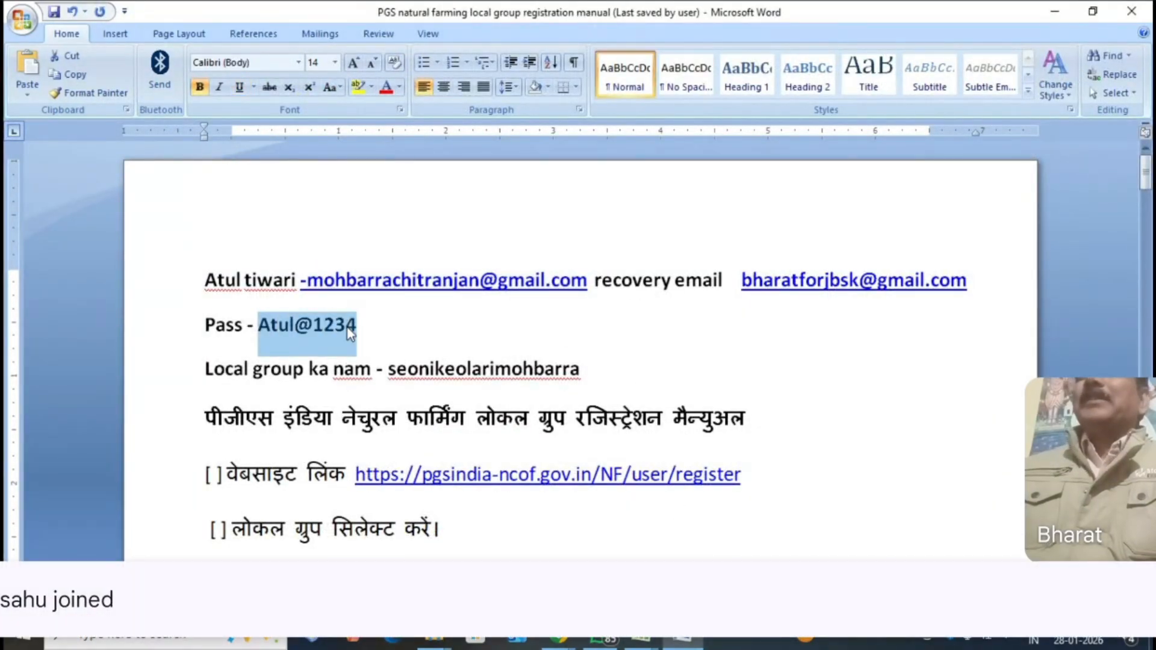
{"action": "right_click", "coordinate": [348, 328]}
{"action": "left_click", "coordinate": [399, 357]}
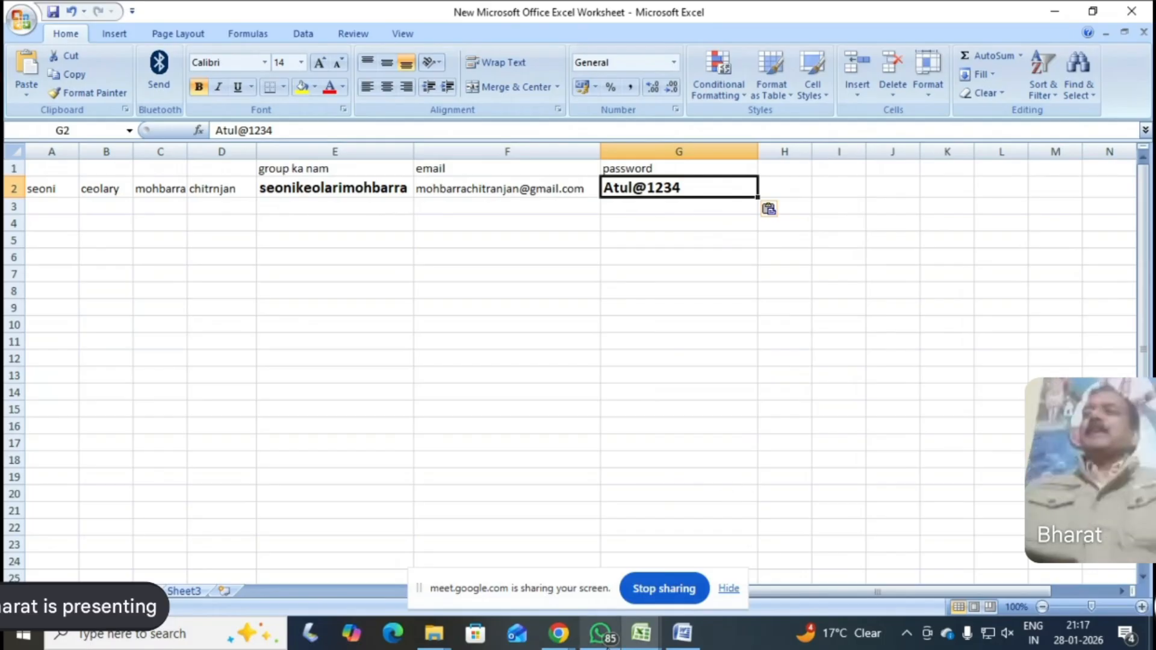
Check the Name of The Group field on the PGS-India registration form, and copy the group name "seonikeolarimohbarra" from the Word registration manual
{"action": "mouse_move", "coordinate": [549, 629]}
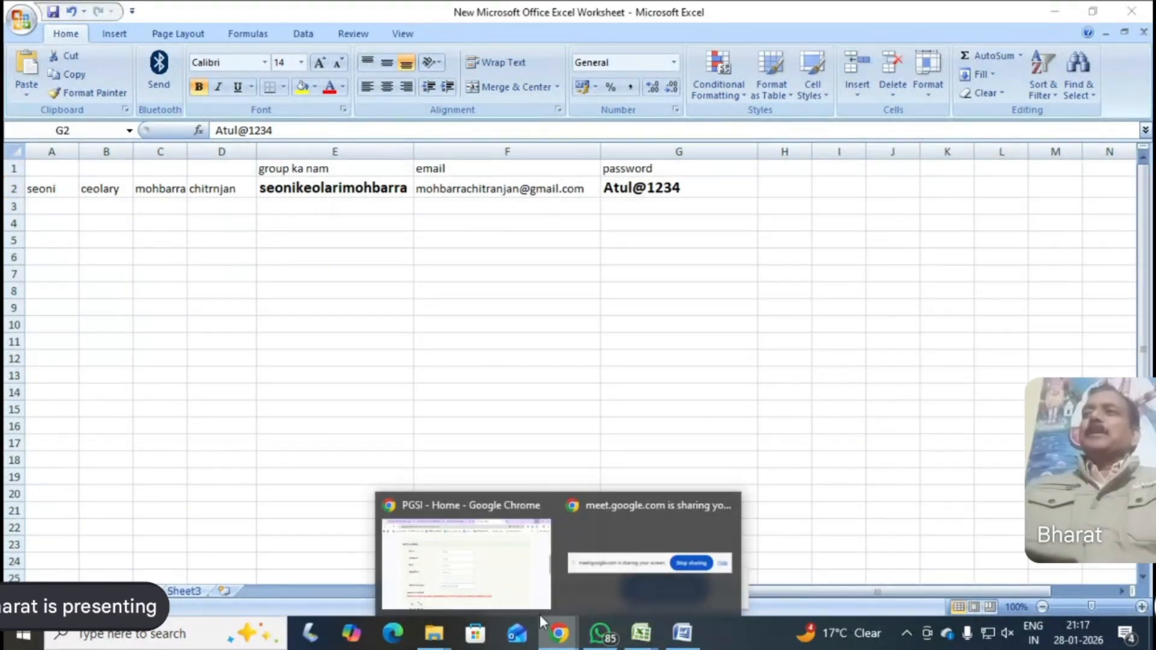
{"action": "left_click", "coordinate": [521, 518]}
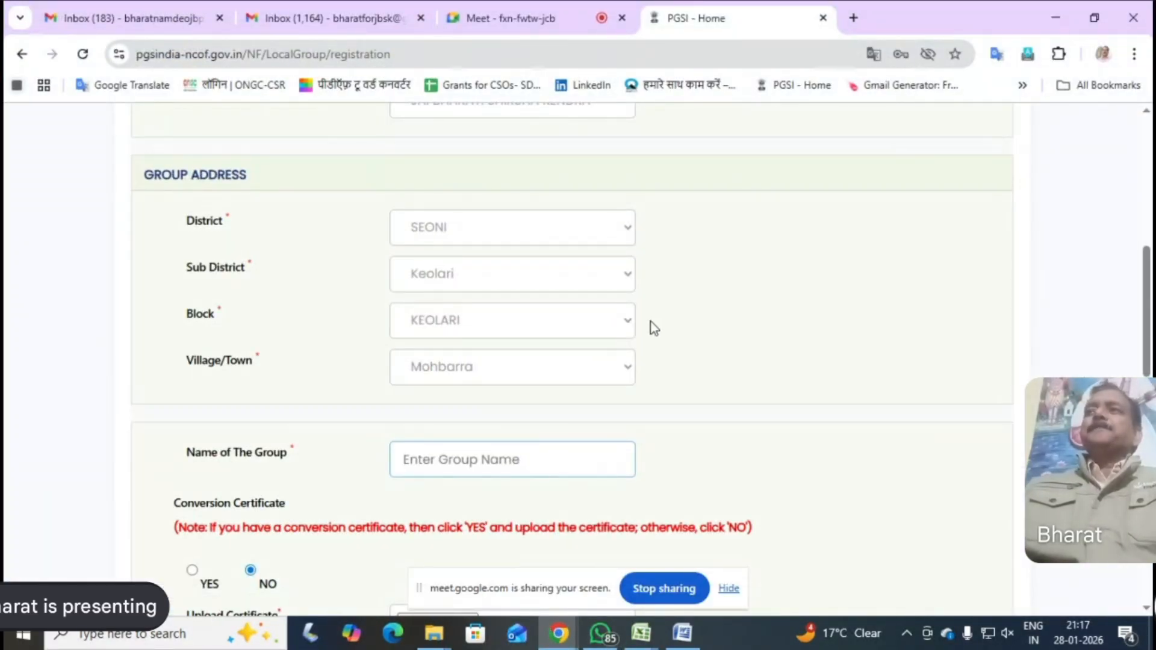
{"action": "scroll", "coordinate": [670, 337], "scroll_direction": "down", "scroll_amount": 7}
{"action": "scroll", "coordinate": [674, 340], "scroll_direction": "up", "scroll_amount": 4}
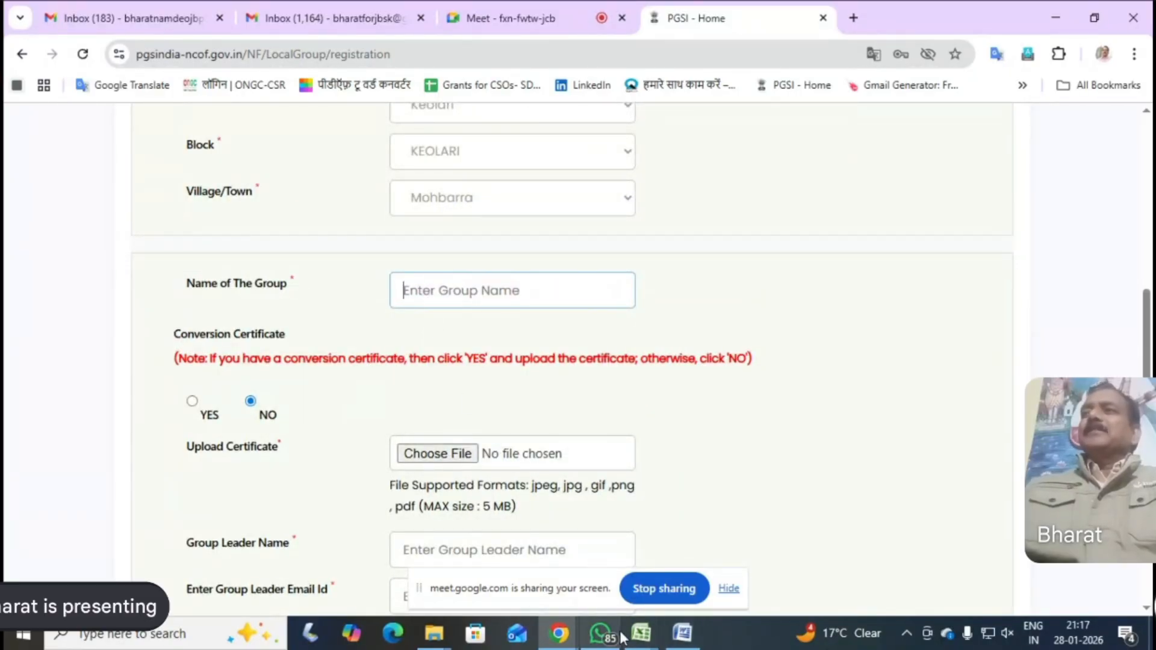
{"action": "left_click", "coordinate": [682, 632]}
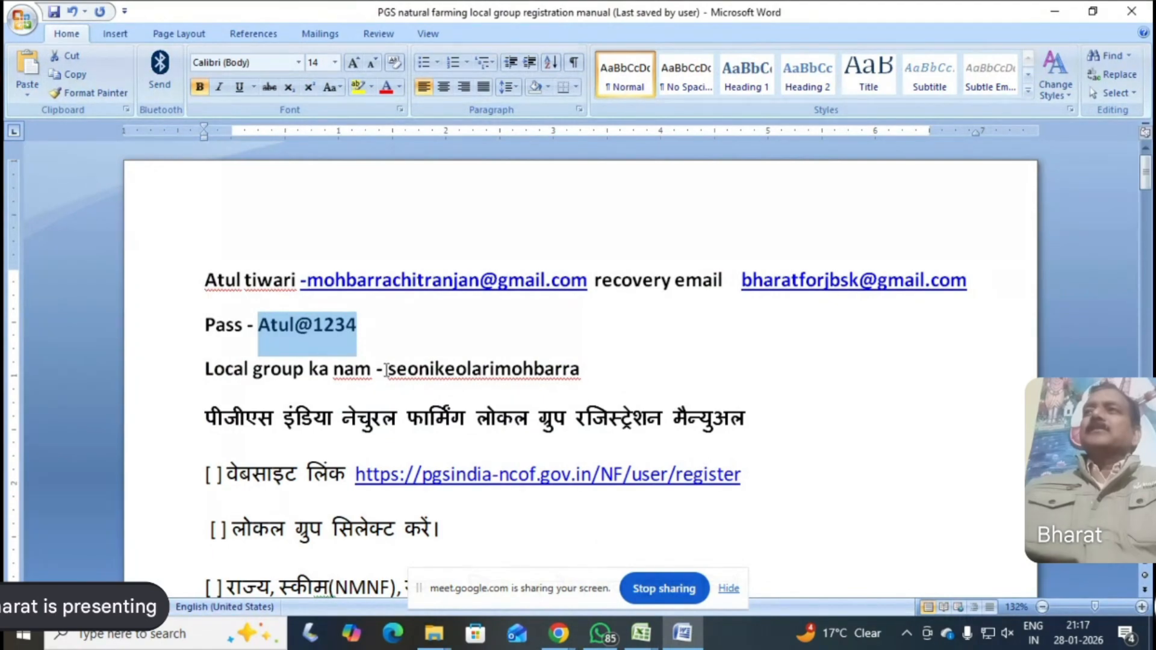
{"action": "left_click_drag", "start_coordinate": [389, 368], "coordinate": [580, 371]}
{"action": "right_click", "coordinate": [562, 373]}
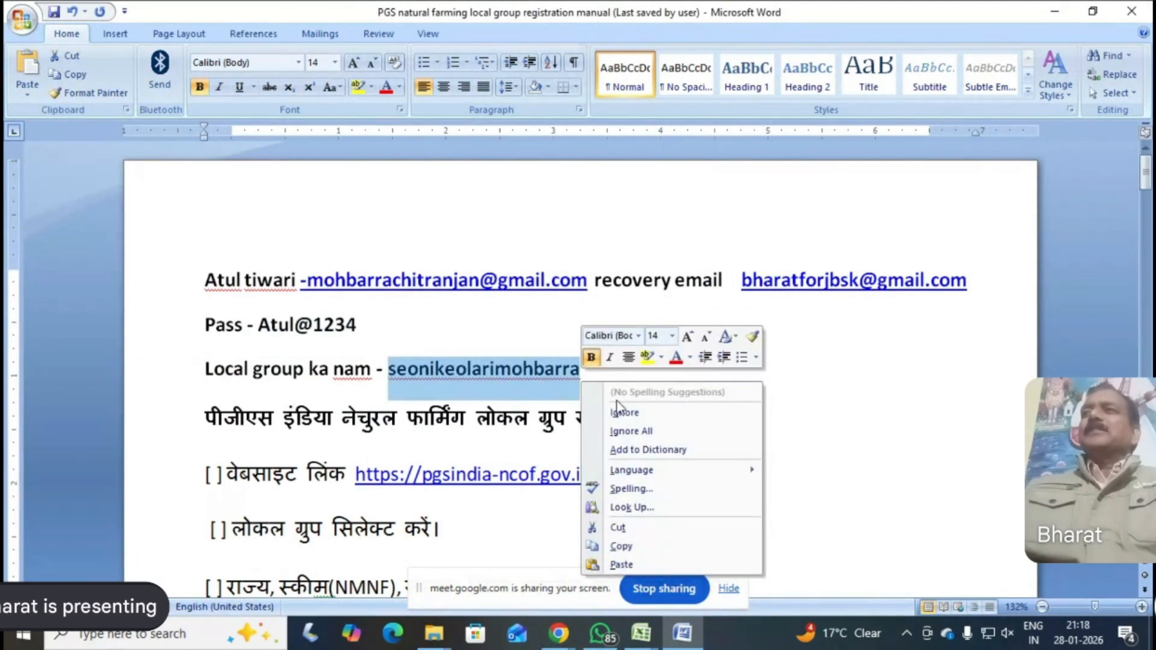
{"action": "left_click", "coordinate": [620, 547]}
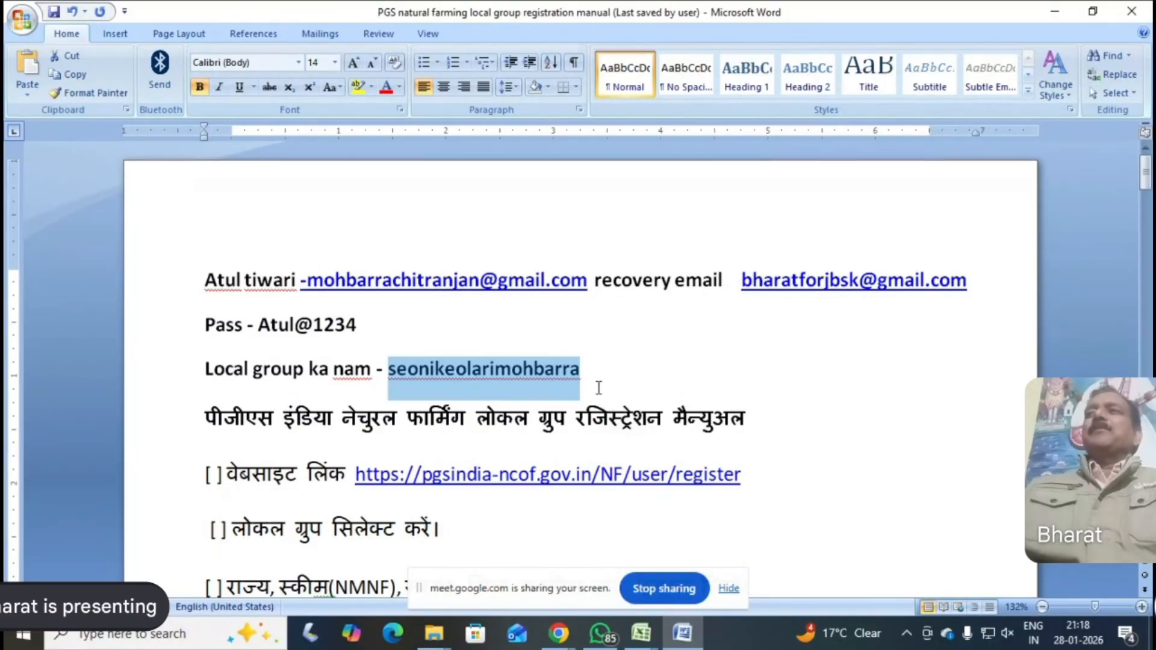
Switch back to the PGS-India registration form in Chrome and paste the copied group name into Name of The Group
{"action": "left_click", "coordinate": [602, 633]}
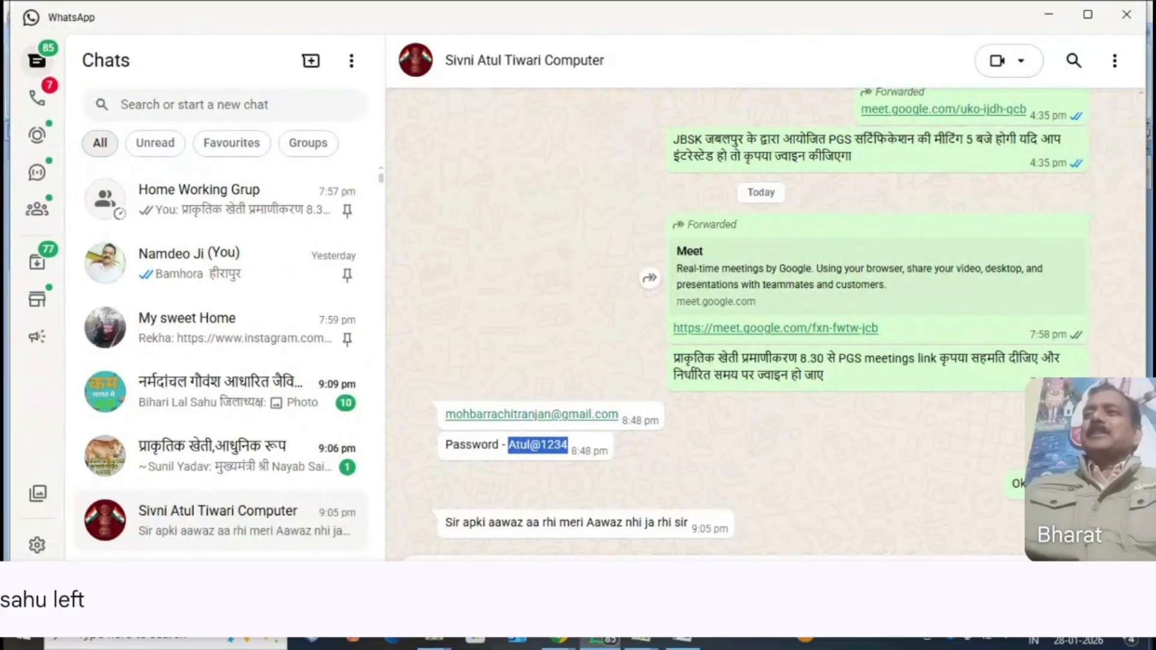
{"action": "mouse_move", "coordinate": [560, 637]}
{"action": "left_click", "coordinate": [490, 571]}
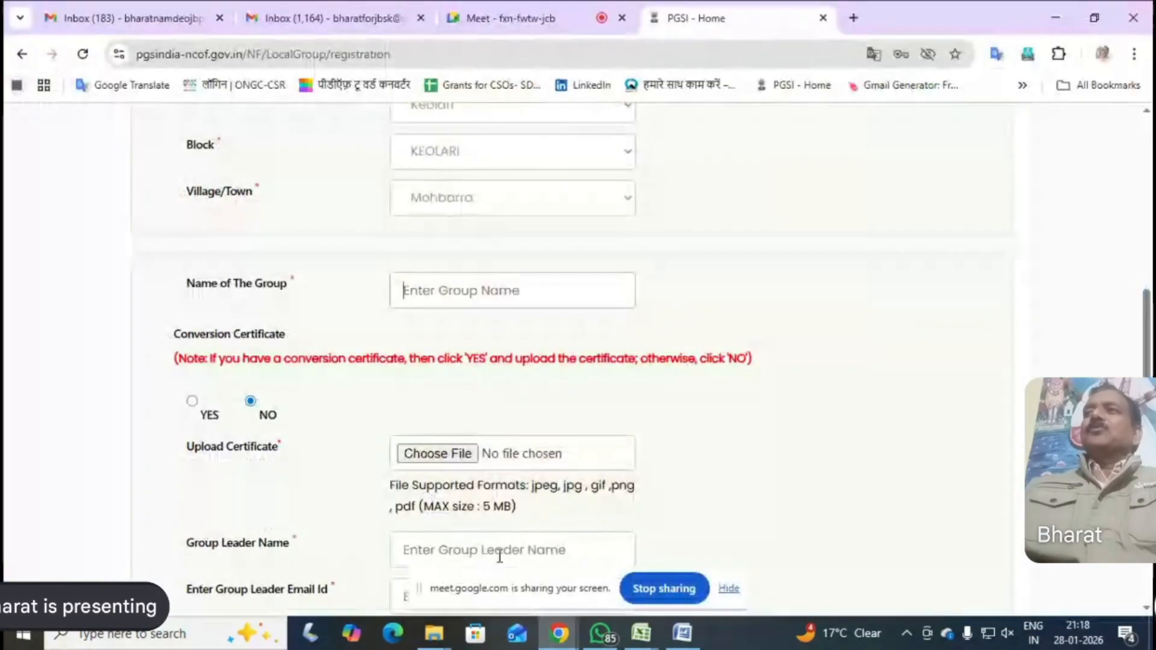
{"action": "right_click", "coordinate": [418, 292]}
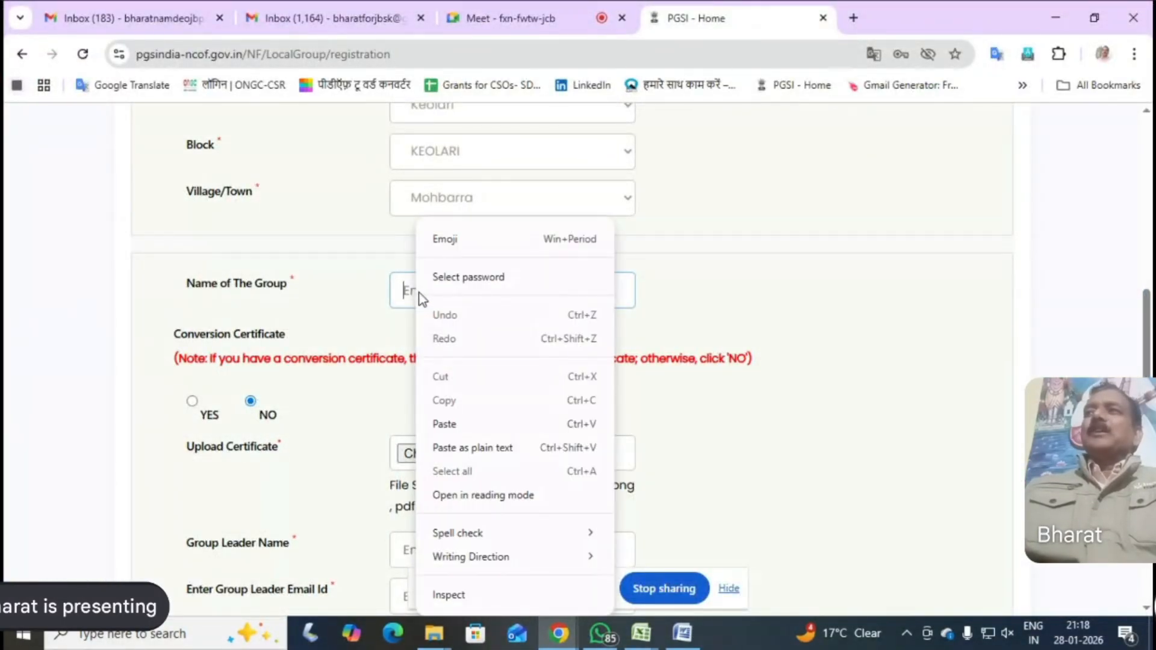
{"action": "left_click", "coordinate": [444, 424]}
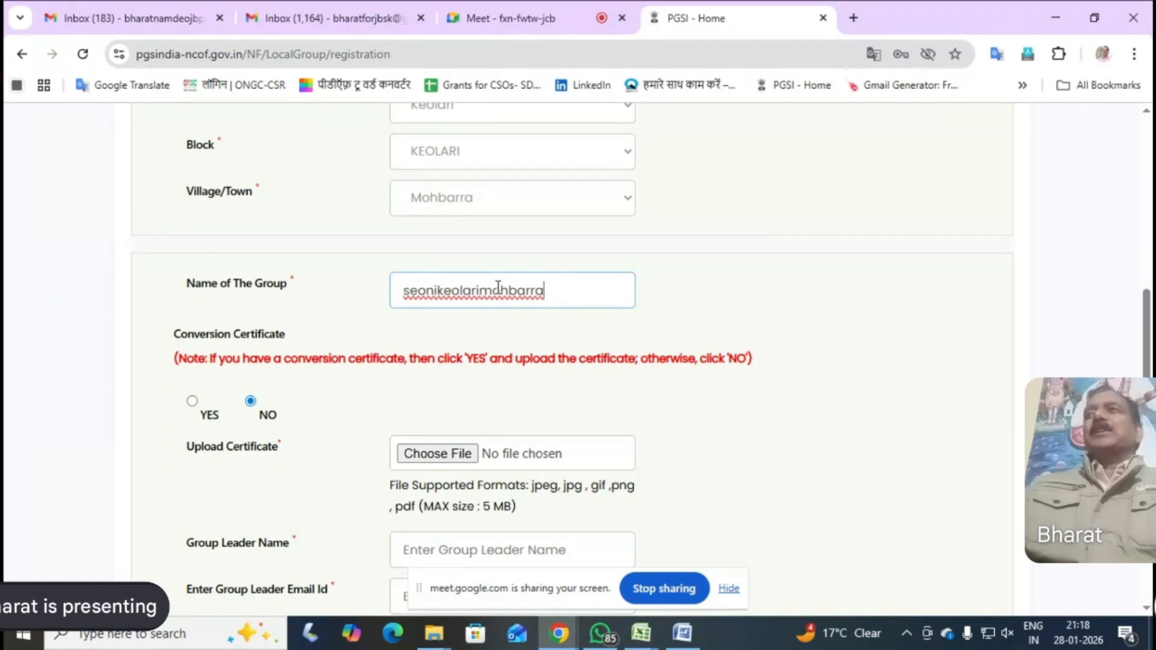
Enter the group leader's first name in the Group Leader Name field of the registration form
{"action": "scroll", "coordinate": [553, 453], "scroll_direction": "down", "scroll_amount": 4}
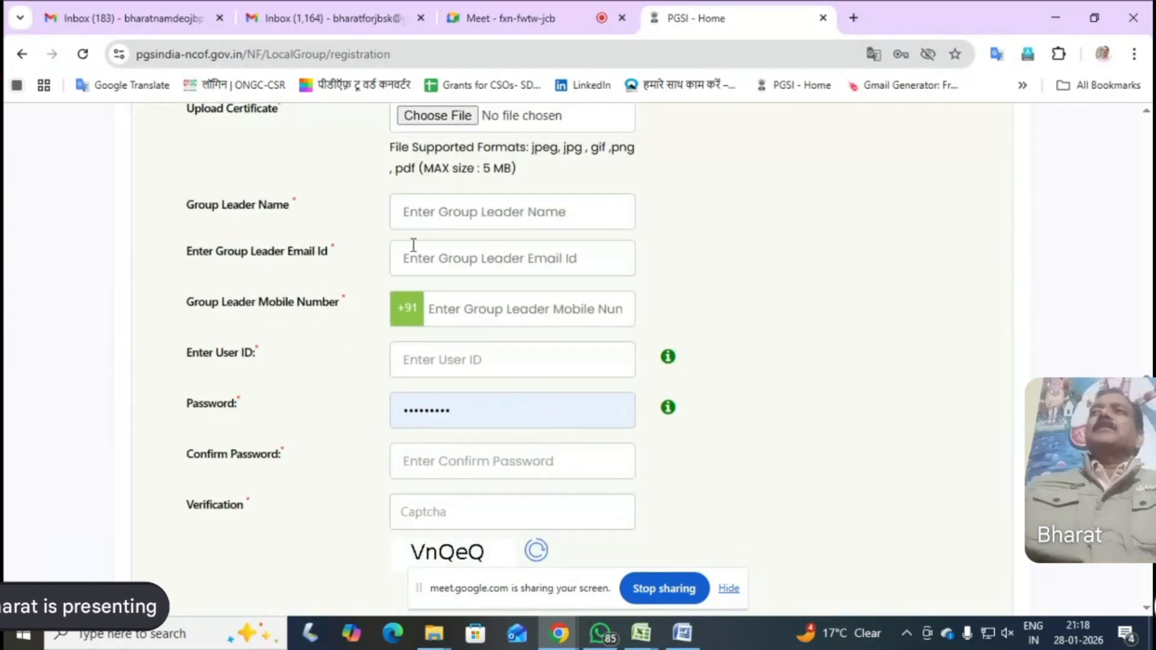
{"action": "left_click", "coordinate": [411, 212]}
{"action": "type", "text": "c"}
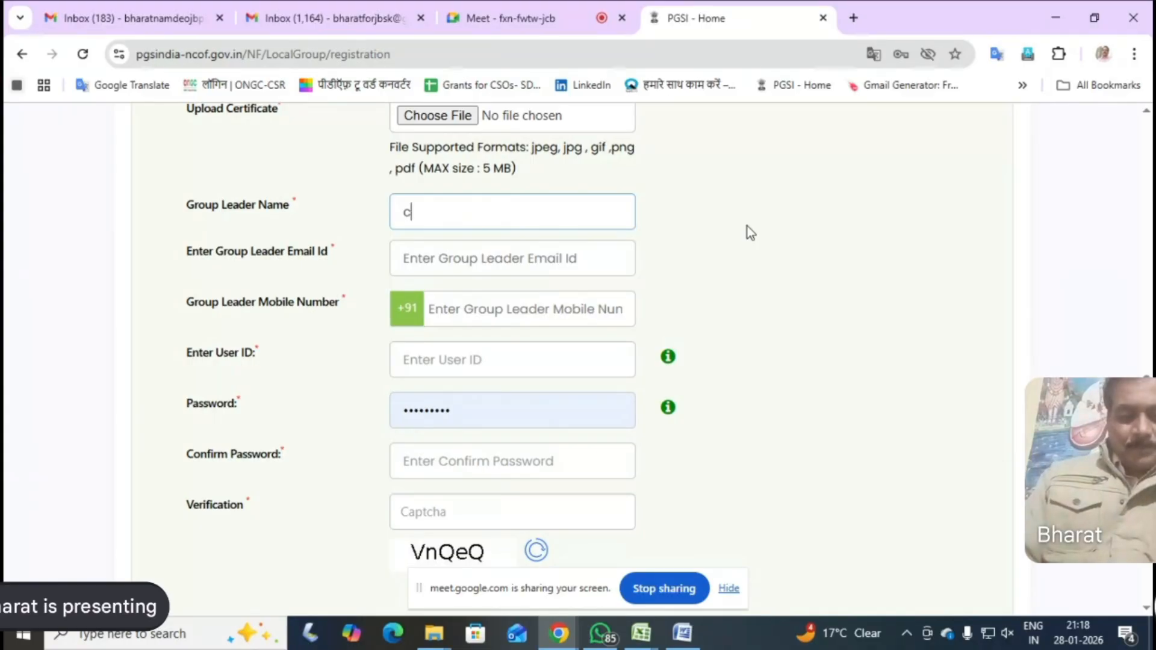
{"action": "type", "text": "hitranjan"}
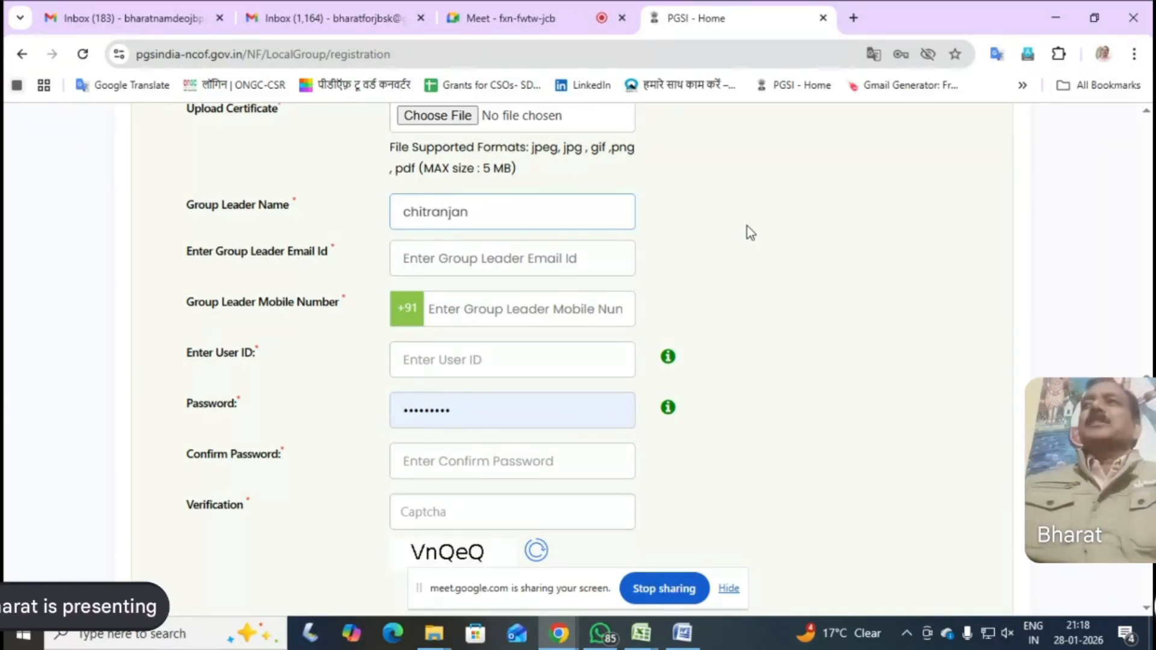
Copy the group's e-mail address from the Word registration manual into the Group Leader Email Id field of the portal's registration form
{"action": "left_click", "coordinate": [418, 260]}
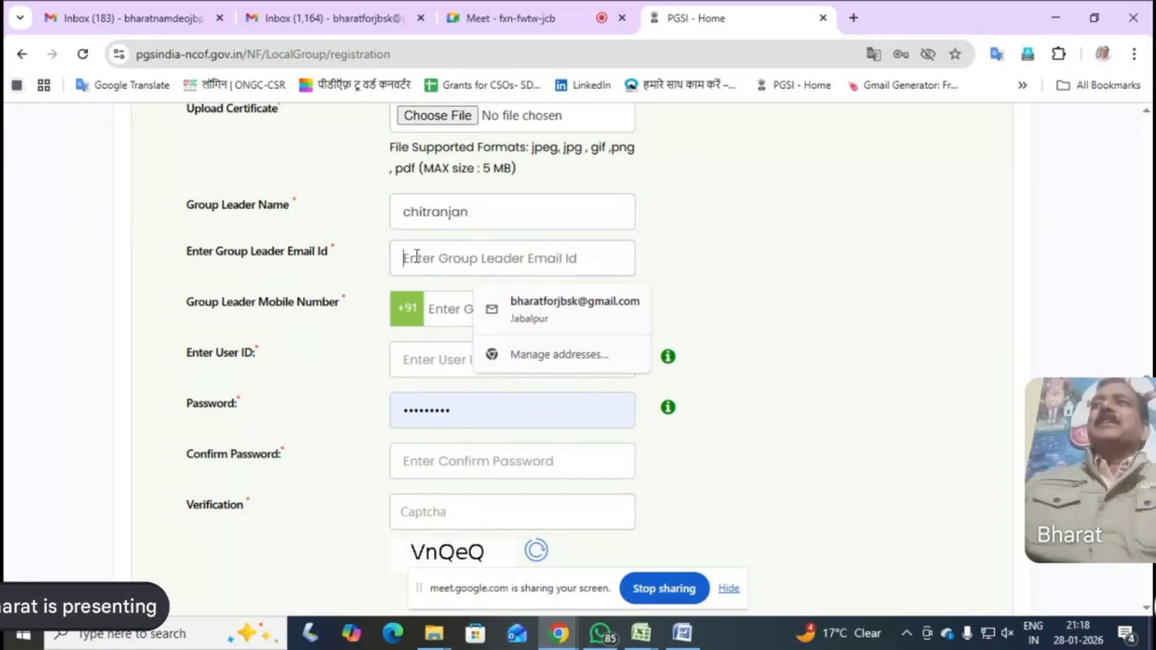
{"action": "left_click", "coordinate": [682, 632]}
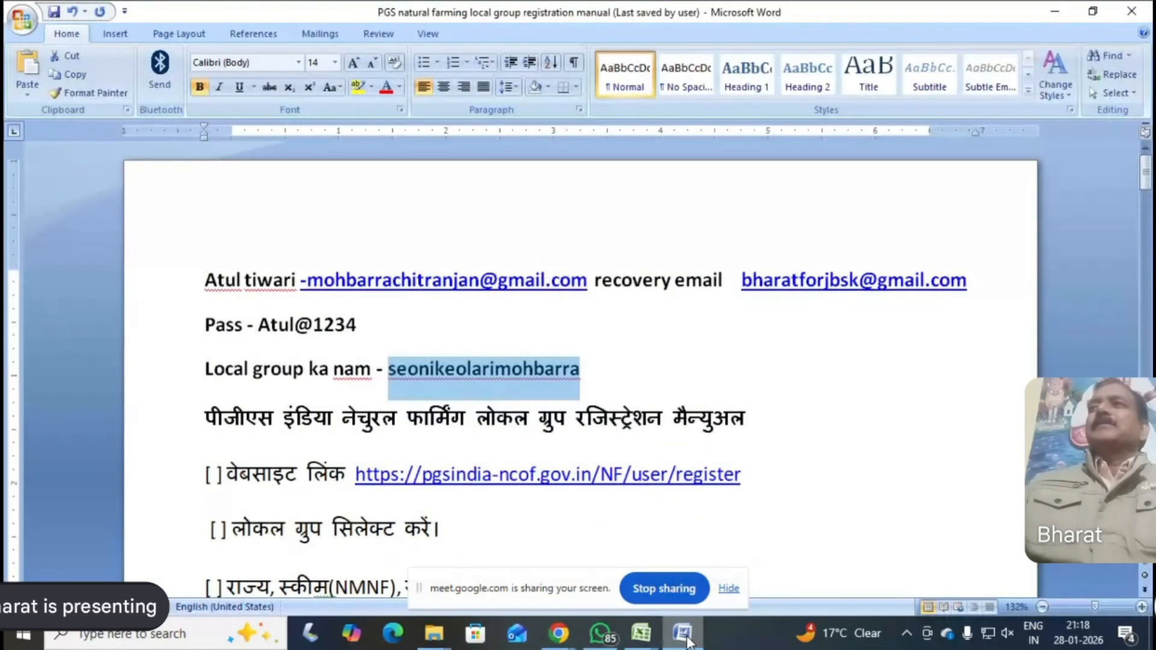
{"action": "left_click", "coordinate": [377, 308]}
{"action": "left_click", "coordinate": [319, 279]}
{"action": "left_click_drag", "start_coordinate": [319, 279], "coordinate": [569, 290]}
{"action": "right_click", "coordinate": [569, 291]}
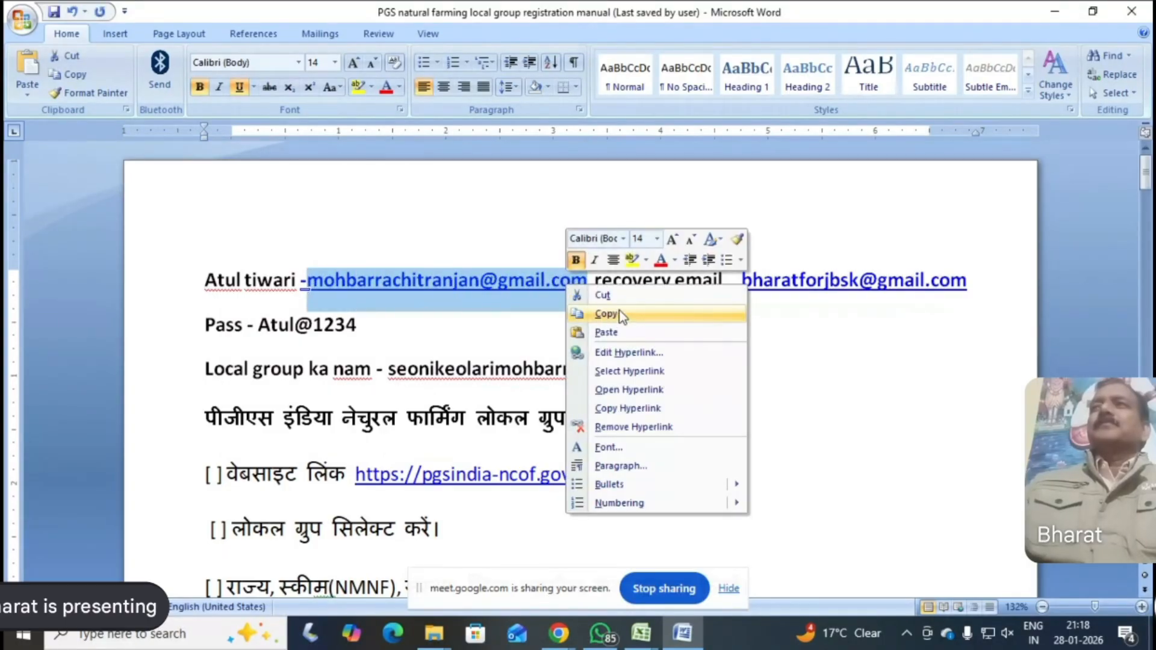
{"action": "left_click", "coordinate": [621, 313]}
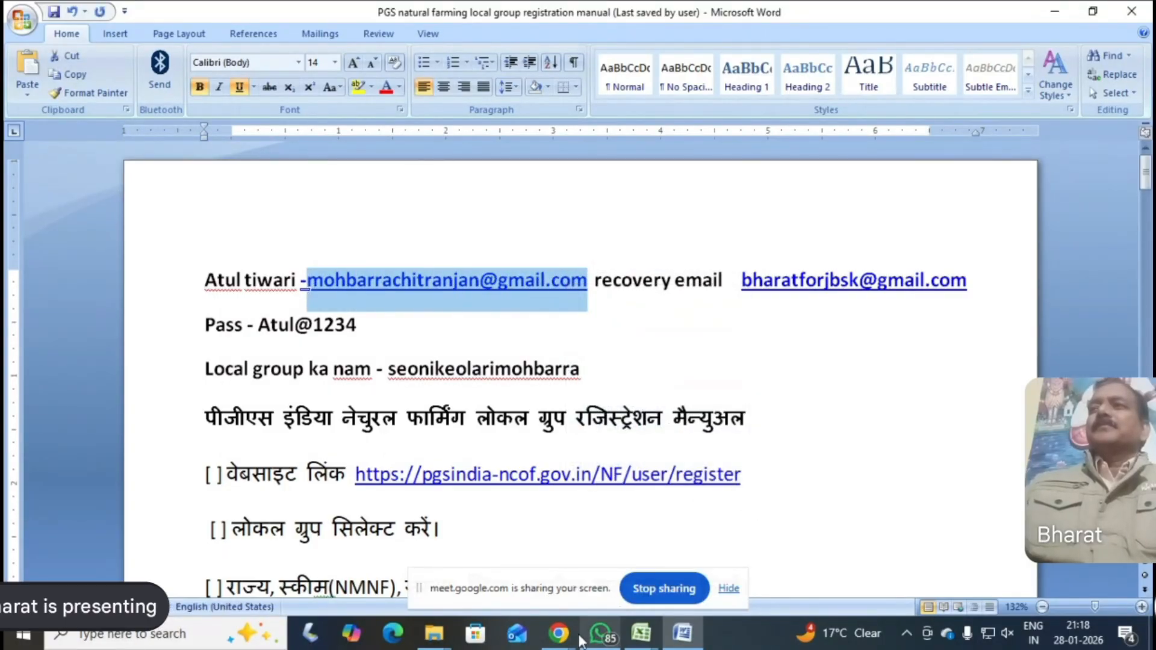
{"action": "left_click", "coordinate": [558, 632]}
{"action": "left_click", "coordinate": [530, 597]}
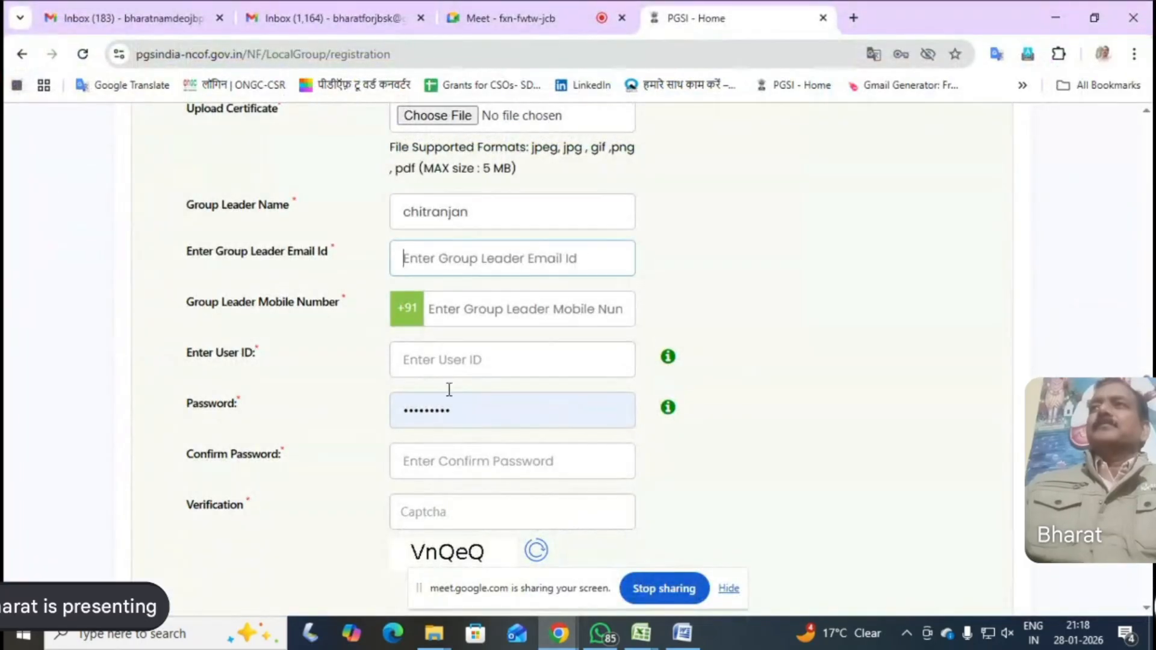
{"action": "right_click", "coordinate": [414, 256]}
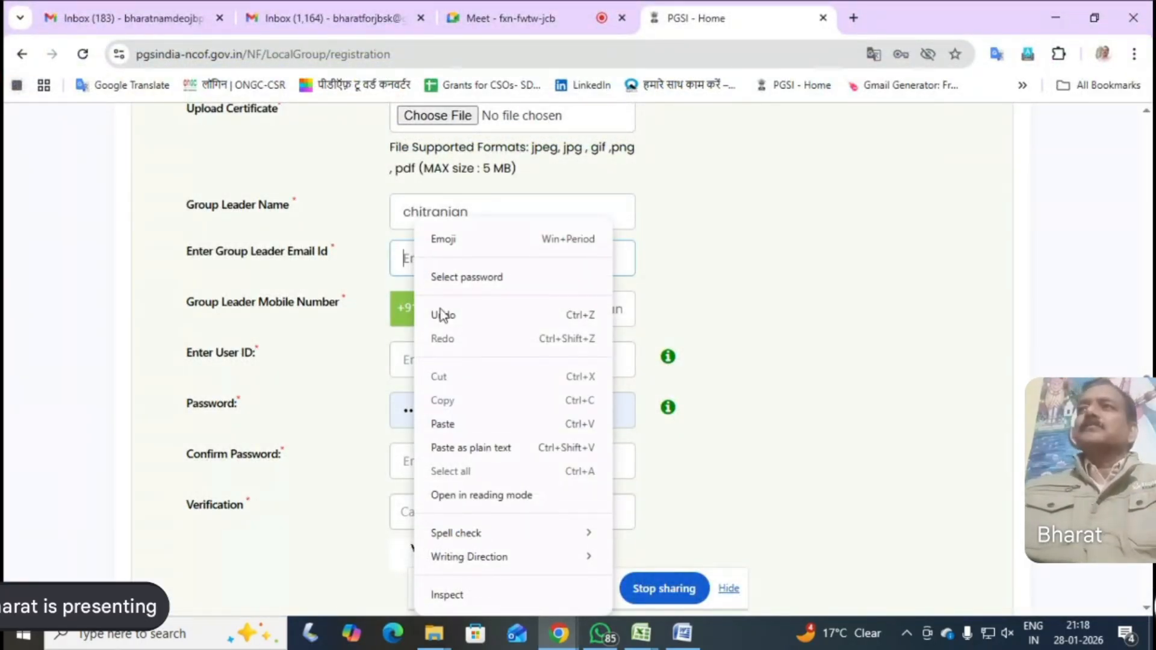
{"action": "left_click", "coordinate": [446, 424]}
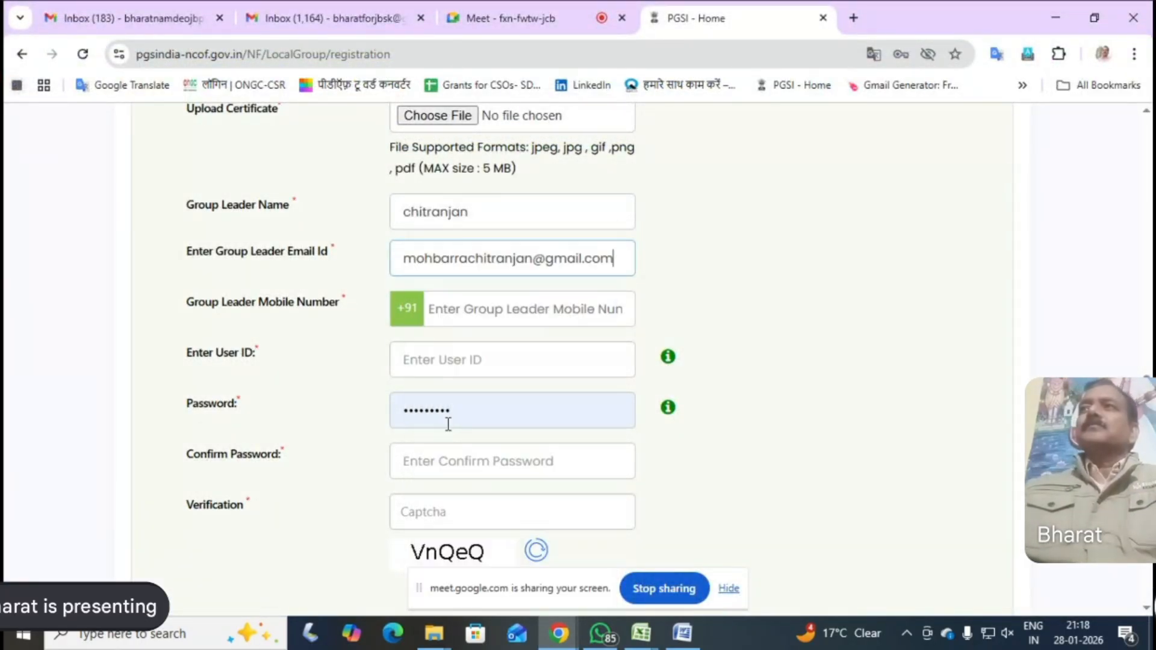
{"action": "left_click", "coordinate": [452, 313]}
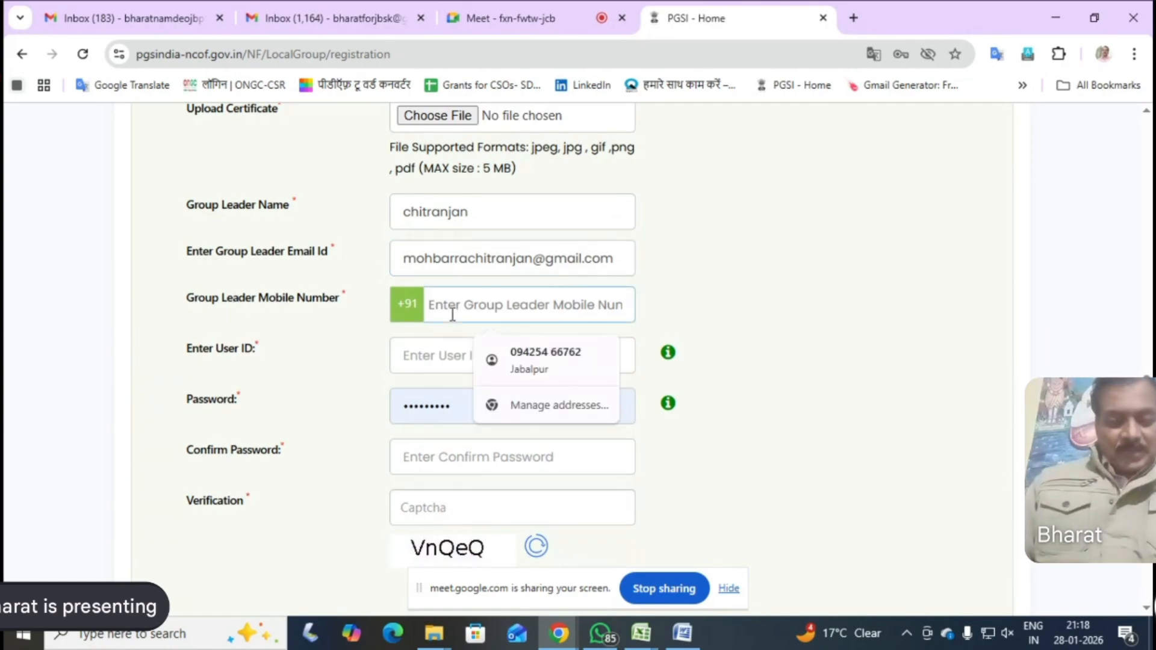
{"action": "key", "text": "Caps_Lock"}
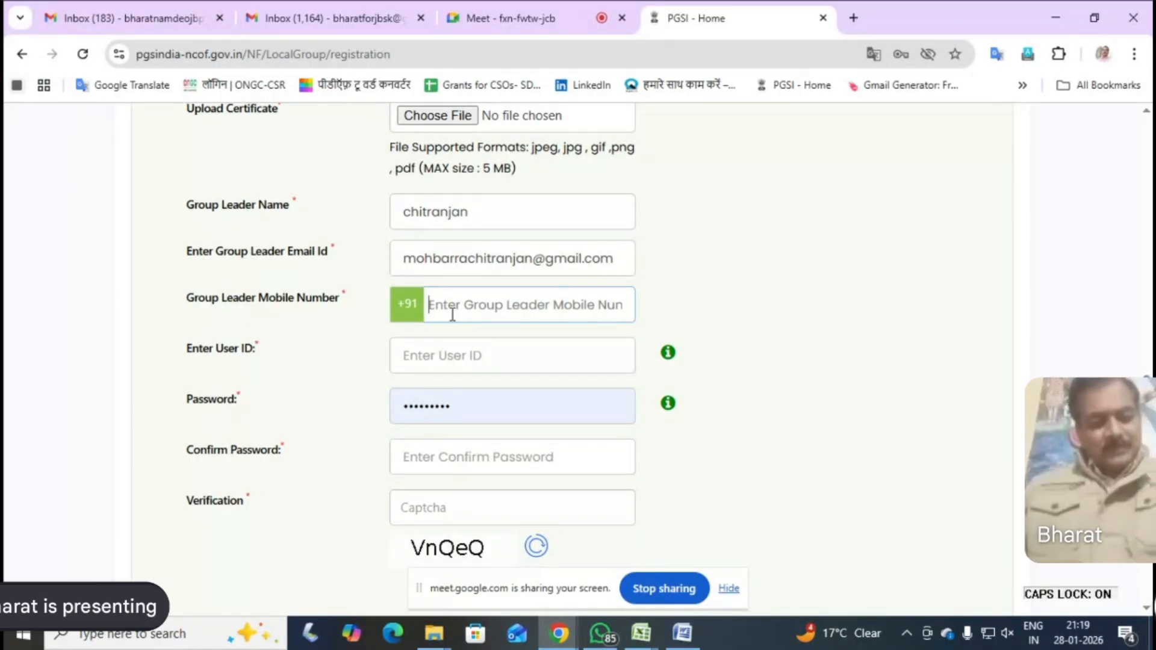
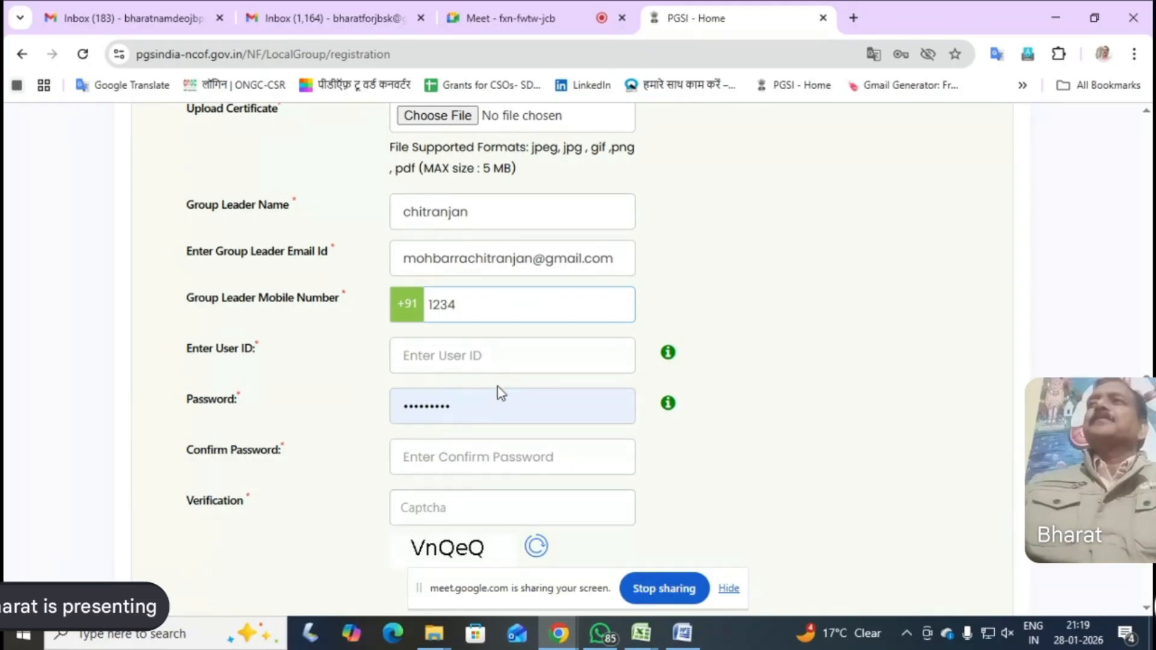
{"action": "left_click_drag", "start_coordinate": [471, 306], "coordinate": [430, 305]}
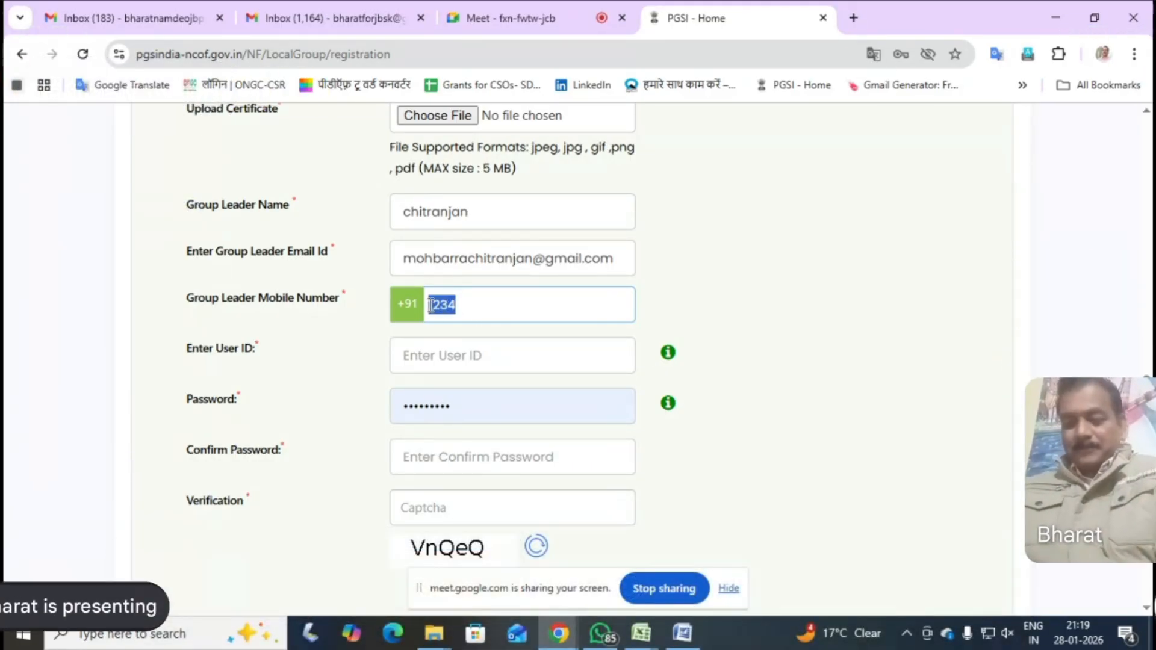
{"action": "key", "text": "BackSpace"}
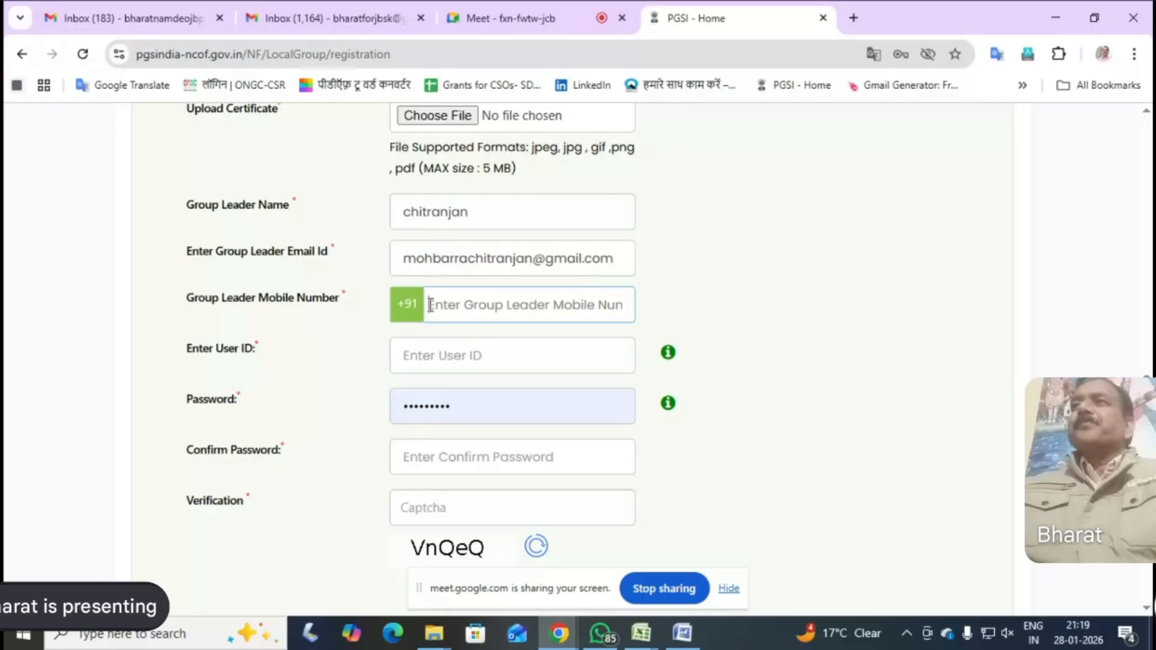
{"action": "left_click", "coordinate": [437, 355]}
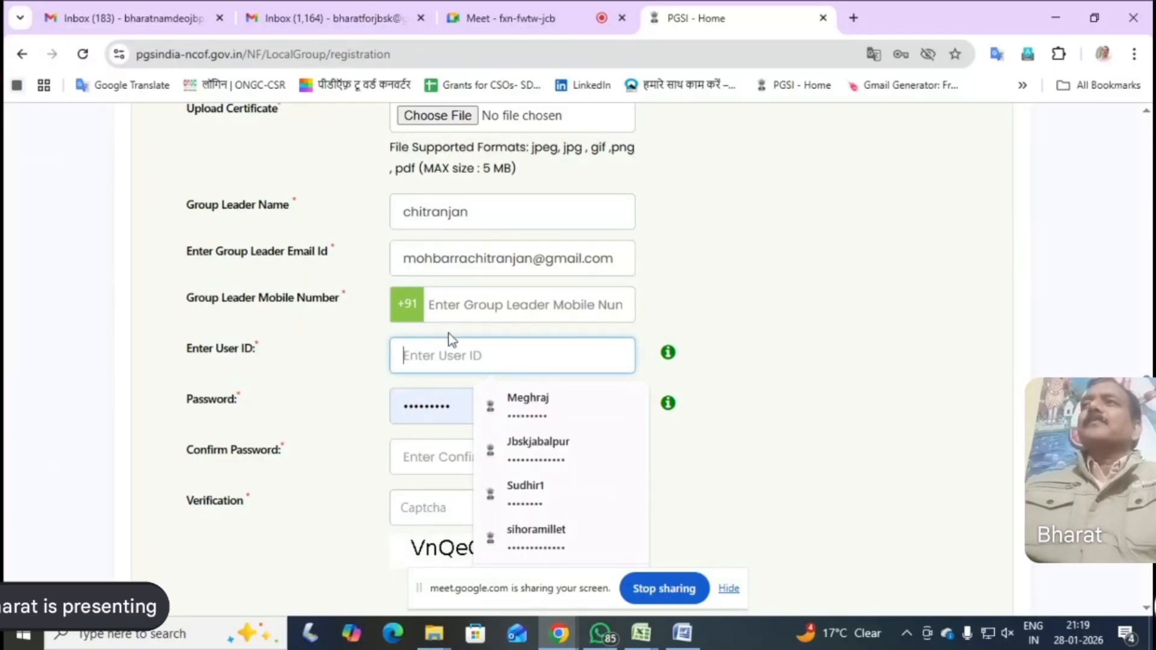
Copy the group leader's mobile number from the highlighted row of the KEOLARI 125 Excel workbook into the form's Group Leader Mobile Number field
{"action": "left_click", "coordinate": [439, 305]}
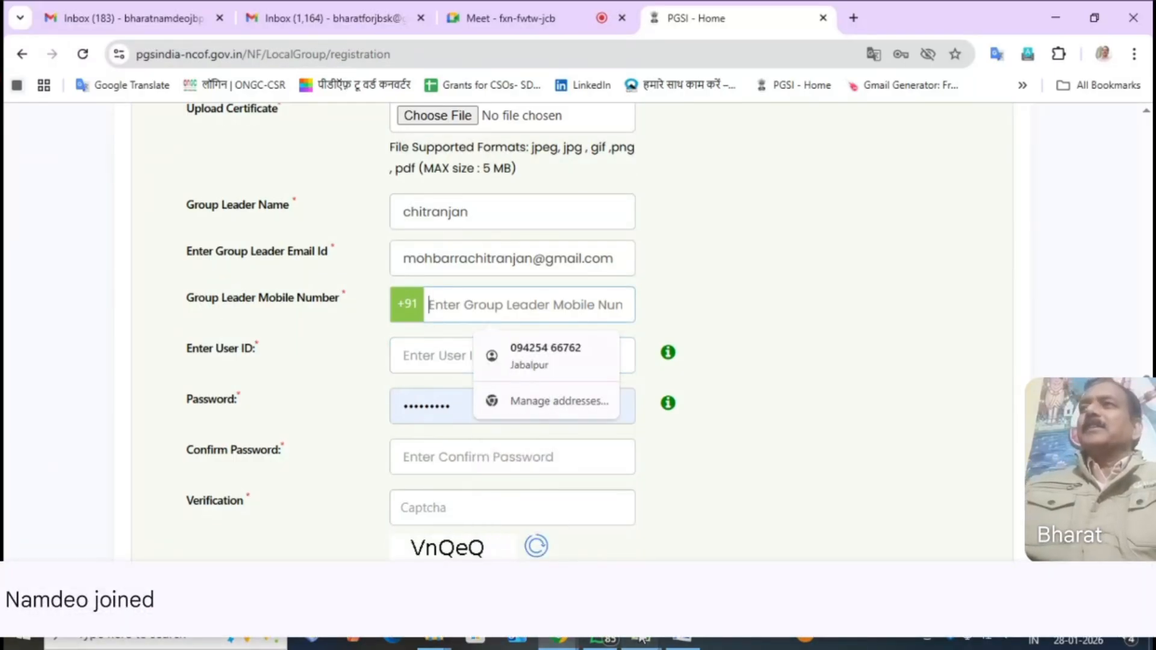
{"action": "left_click", "coordinate": [641, 643]}
{"action": "left_click", "coordinate": [521, 519]}
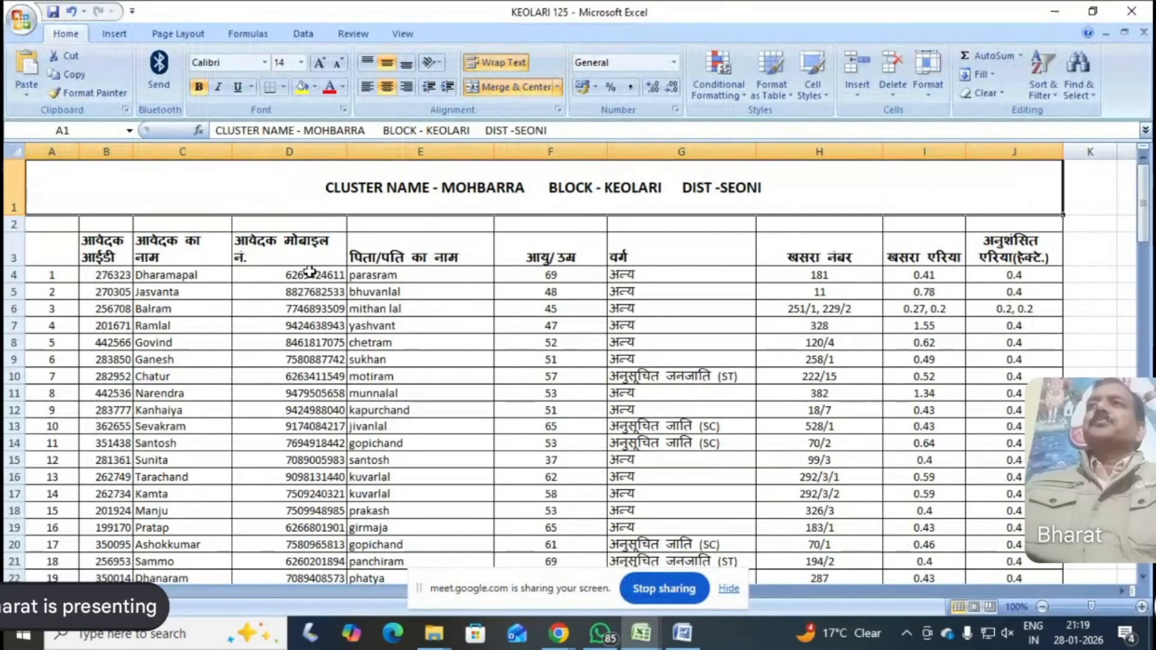
{"action": "scroll", "coordinate": [335, 388], "scroll_direction": "down", "scroll_amount": 7}
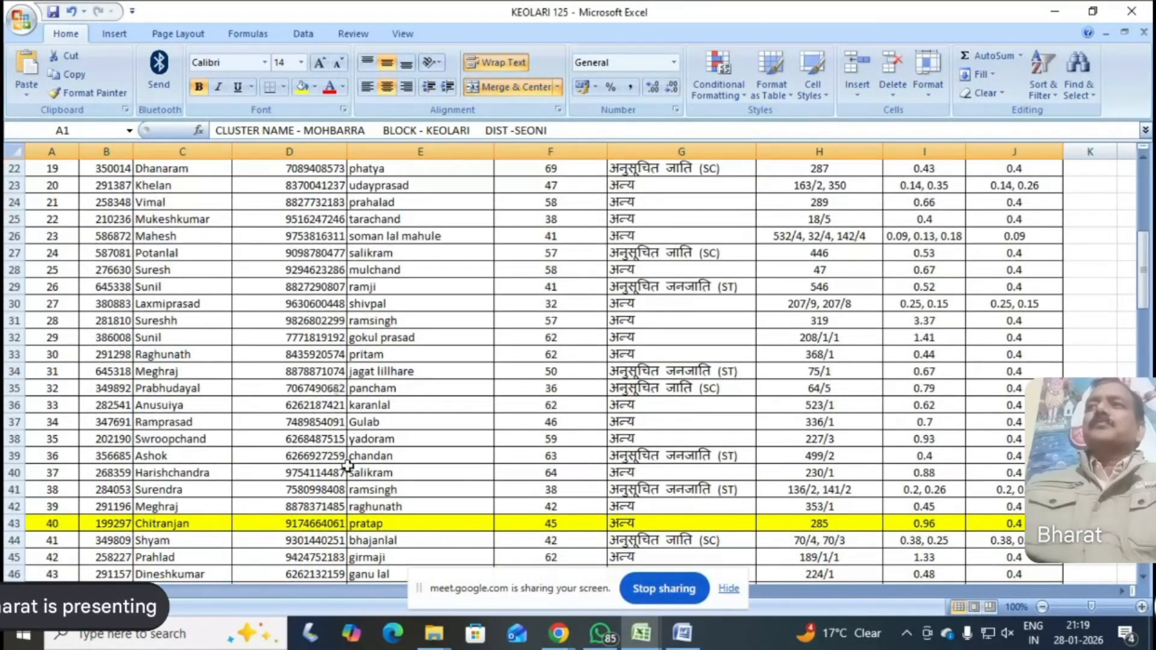
{"action": "left_click", "coordinate": [310, 527]}
{"action": "right_click", "coordinate": [312, 528]}
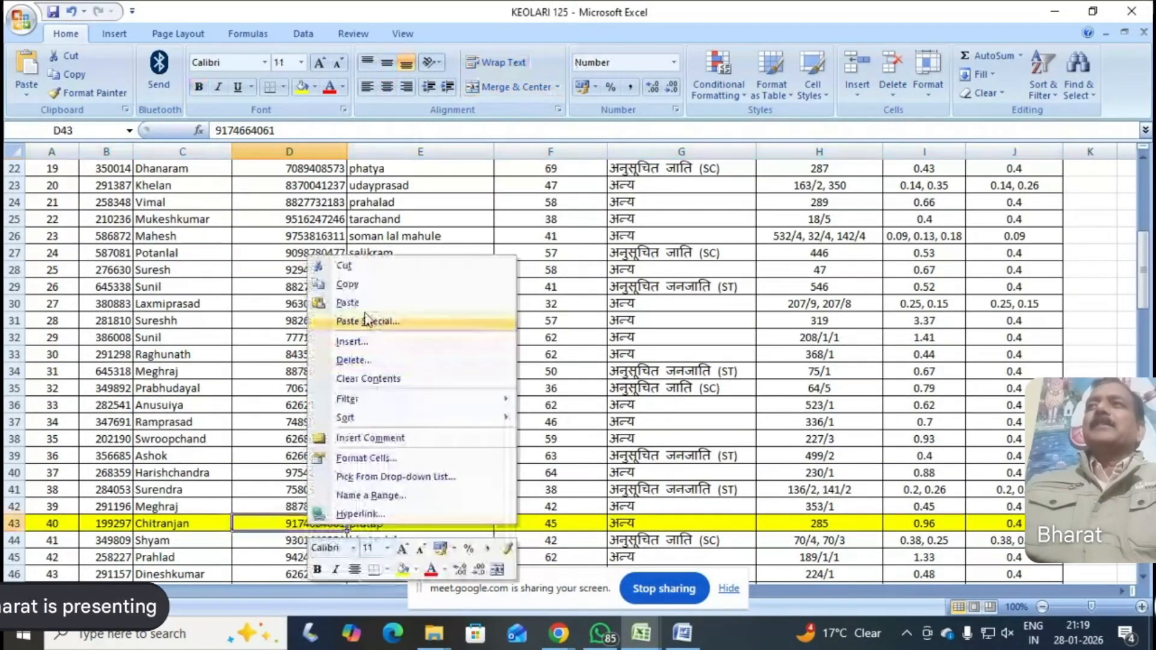
{"action": "left_click", "coordinate": [348, 284]}
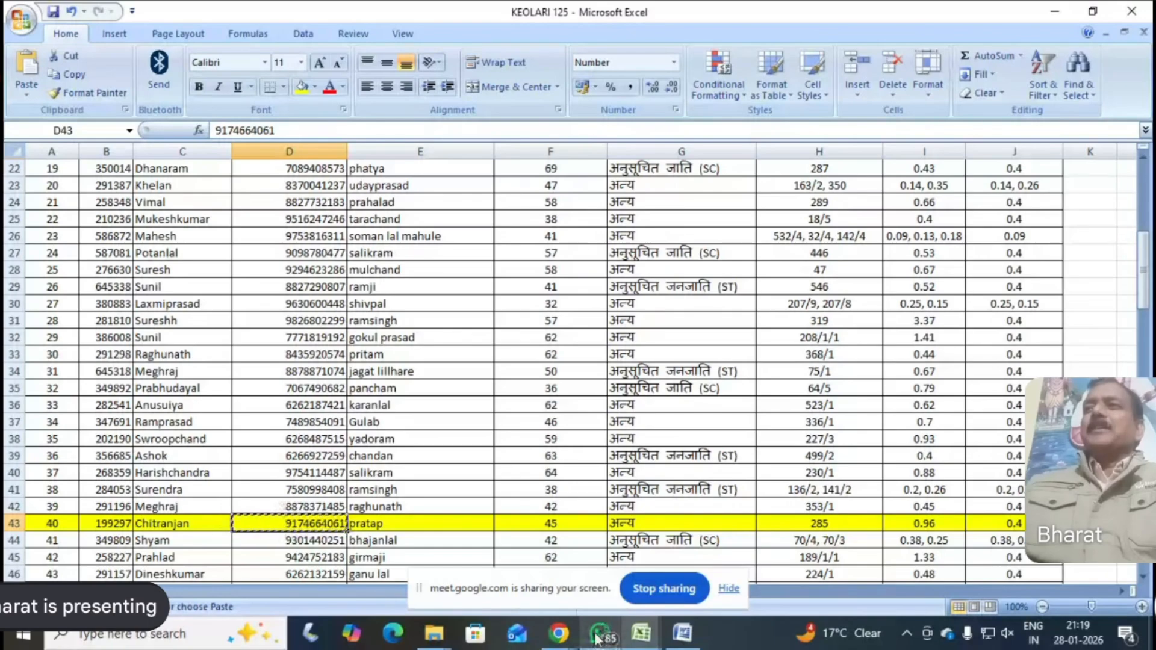
{"action": "mouse_move", "coordinate": [558, 634]}
{"action": "left_click", "coordinate": [505, 539]}
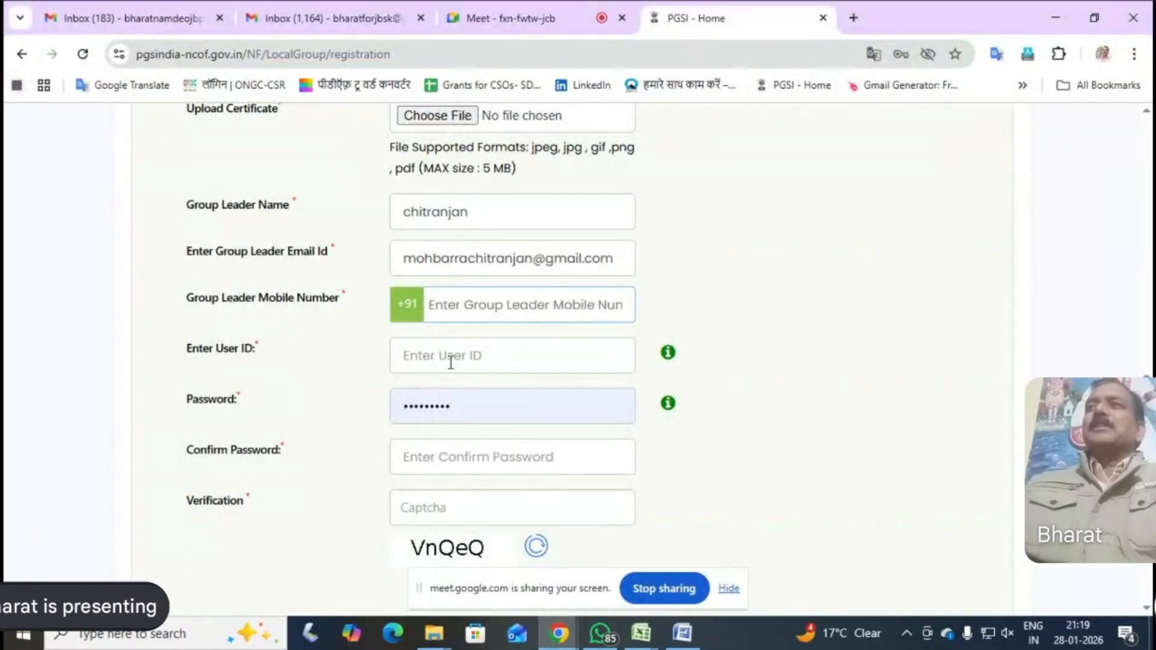
{"action": "right_click", "coordinate": [438, 306]}
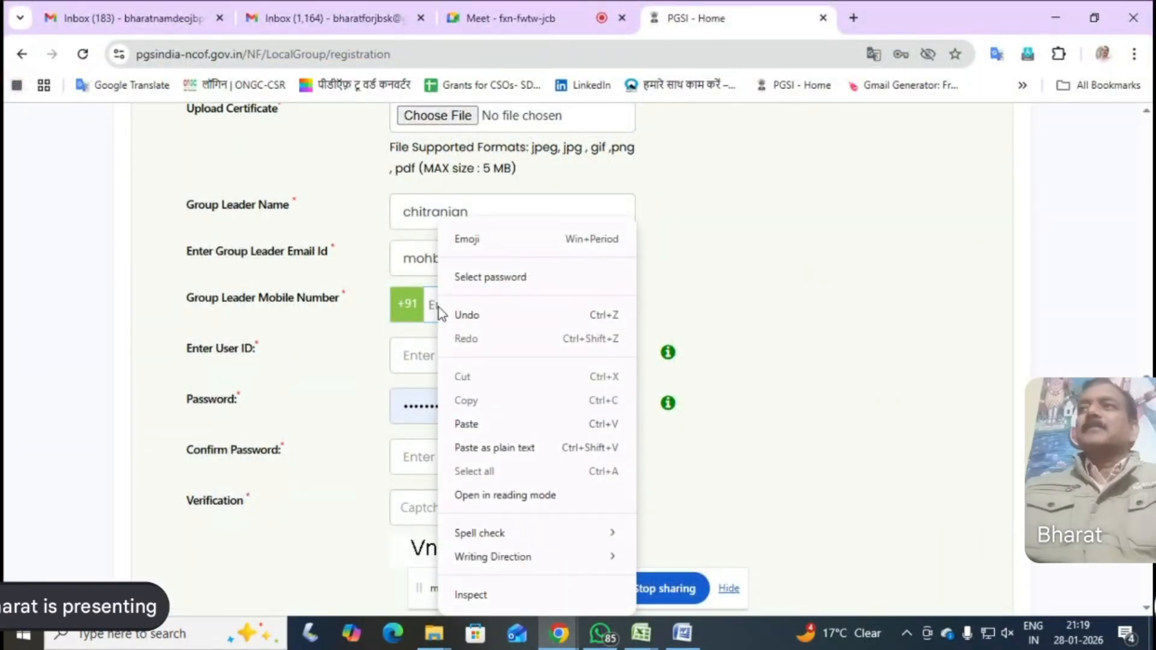
{"action": "left_click", "coordinate": [470, 423]}
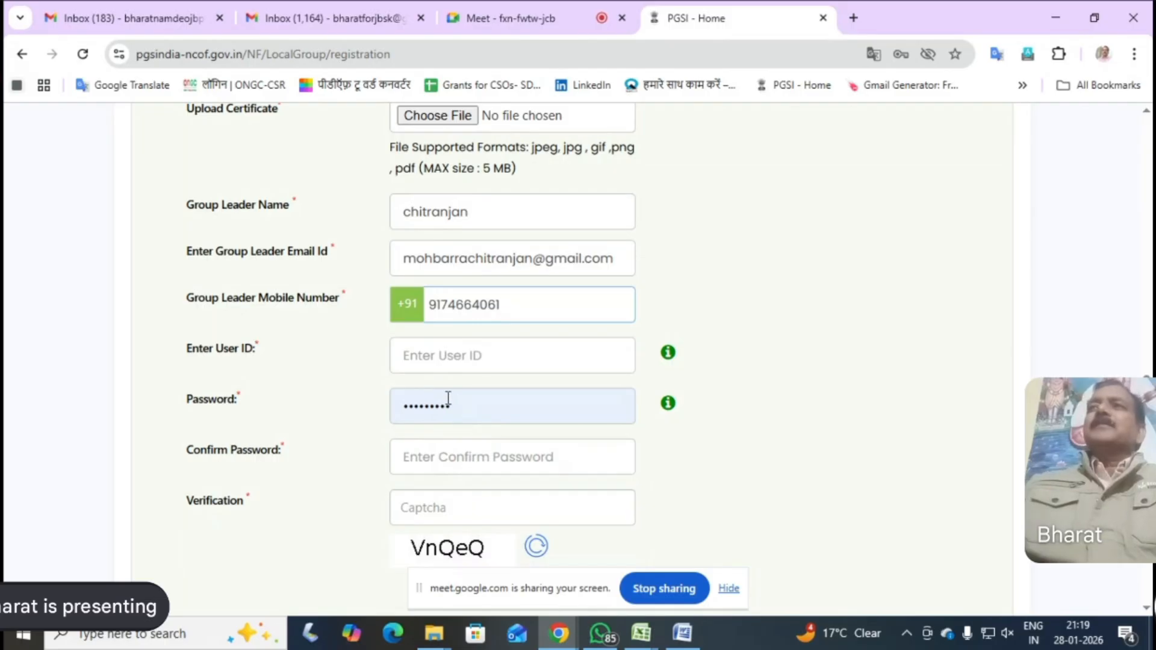
Enter the group leader's first name in lowercase as the User ID of the registration form
{"action": "left_click", "coordinate": [411, 358]}
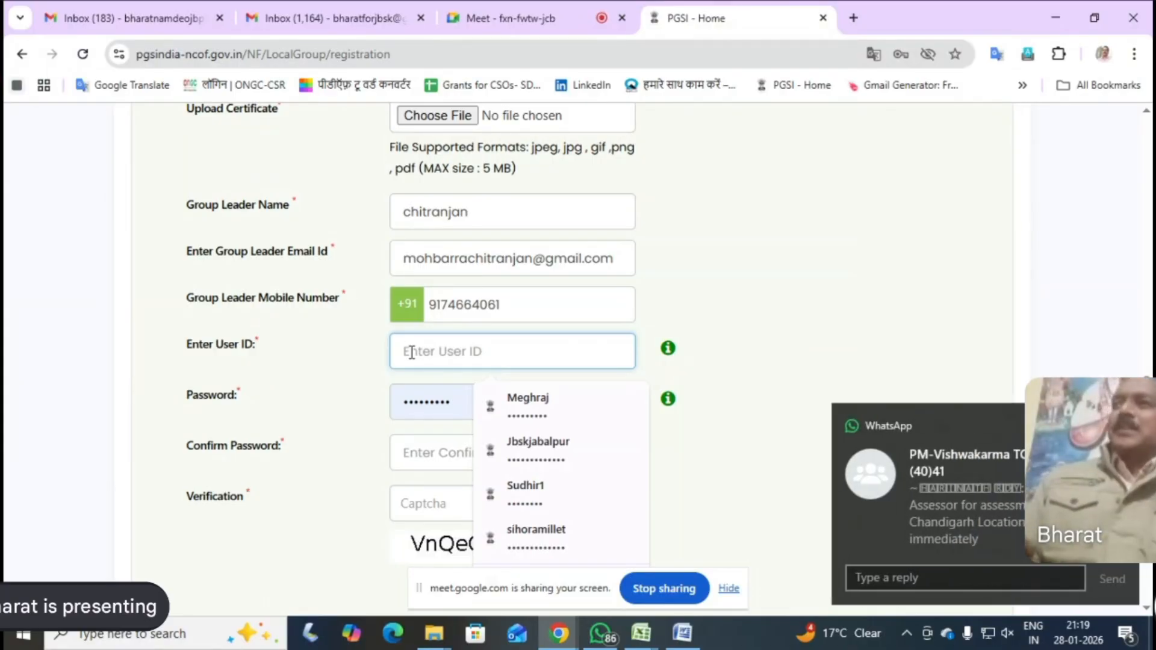
{"action": "type", "text": "CH"}
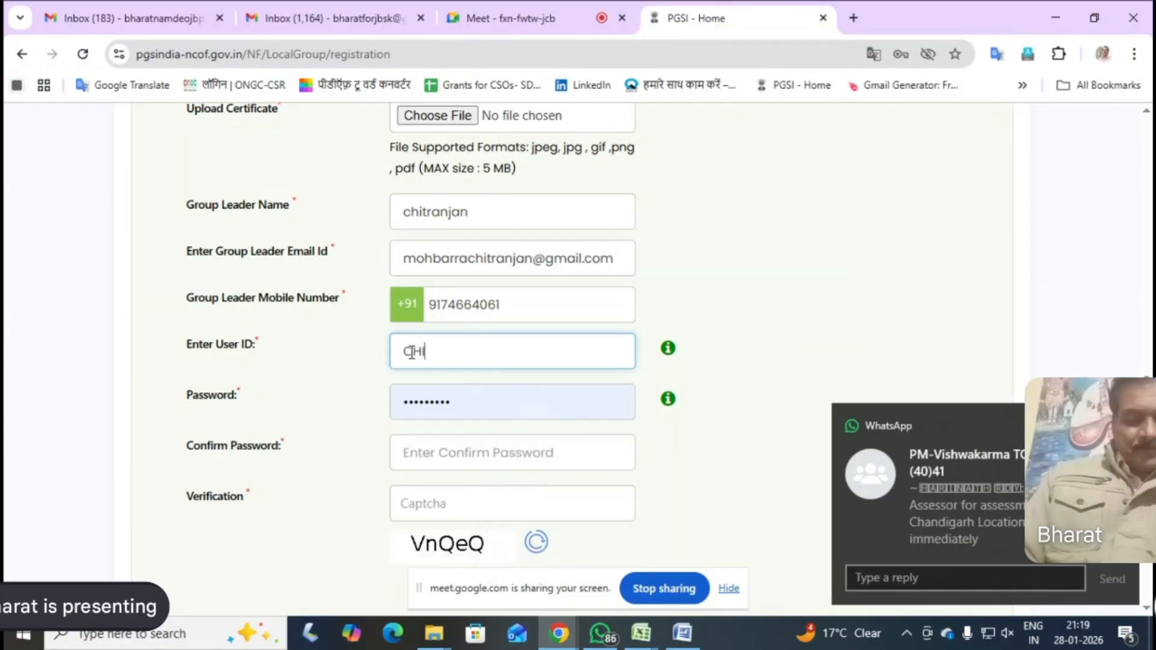
{"action": "type", "text": "ITRANJAN"}
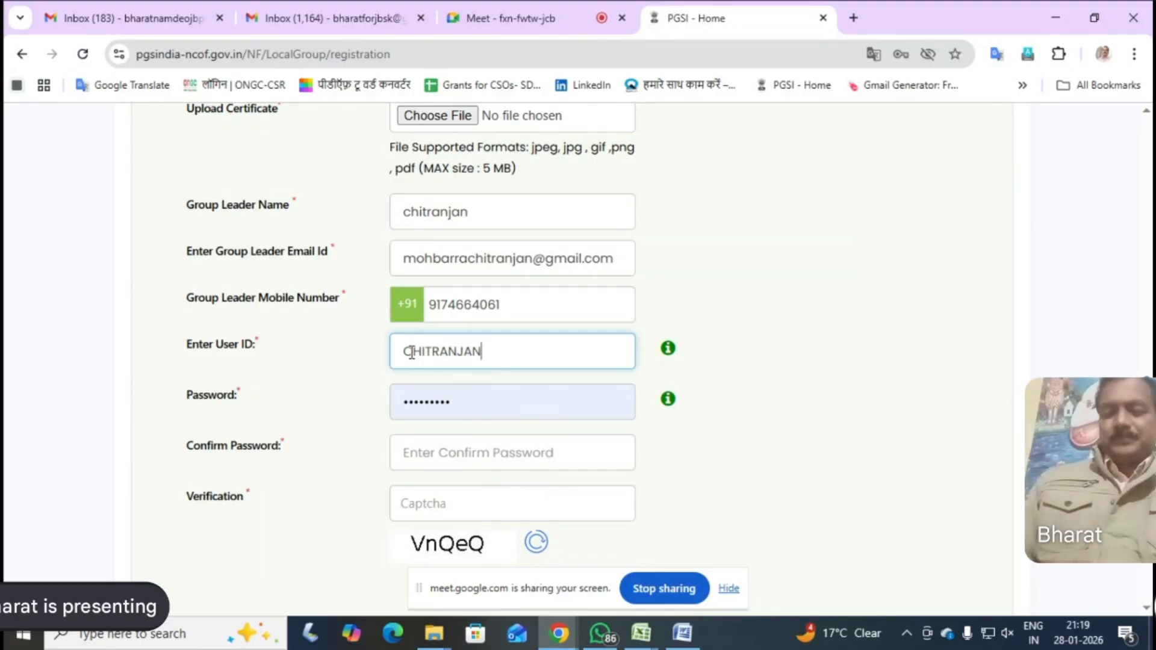
{"action": "key", "text": "BackSpace"}
{"action": "key", "text": "BackSpace"}
{"action": "key", "text": "BackSpace"}
{"action": "key", "text": "BackSpace"}
{"action": "key", "text": "BackSpace"}
{"action": "key", "text": "BackSpace"}
{"action": "key", "text": "BackSpace"}
{"action": "key", "text": "BackSpace"}
{"action": "key", "text": "BackSpace"}
{"action": "key", "text": "BackSpace"}
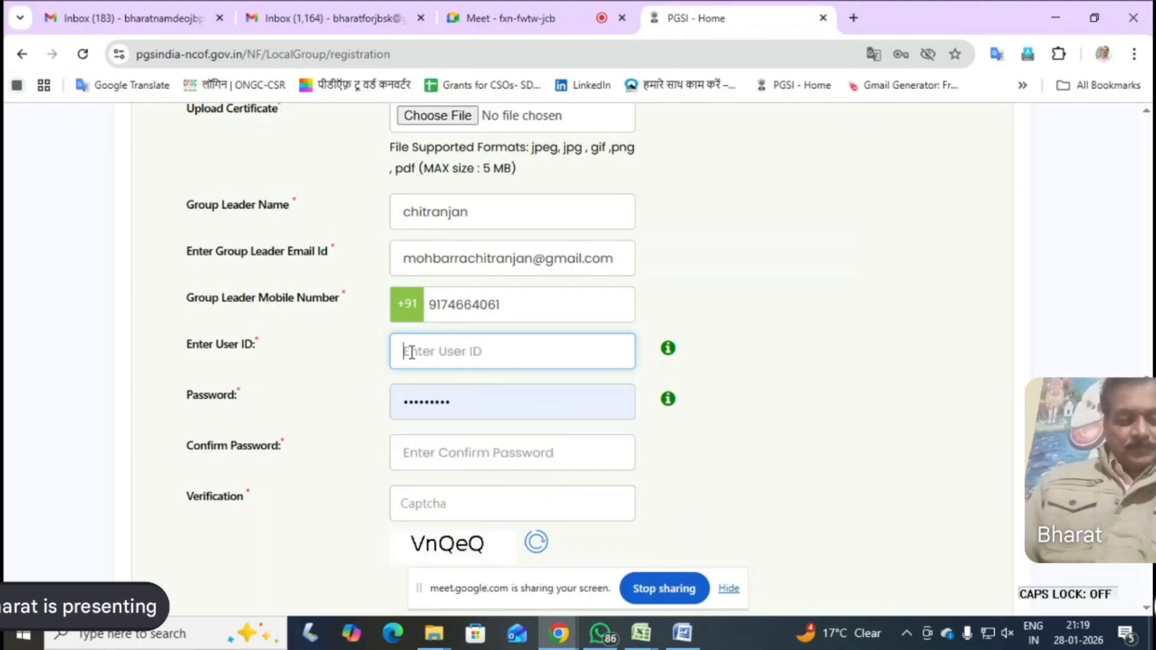
{"action": "type", "text": "chi"}
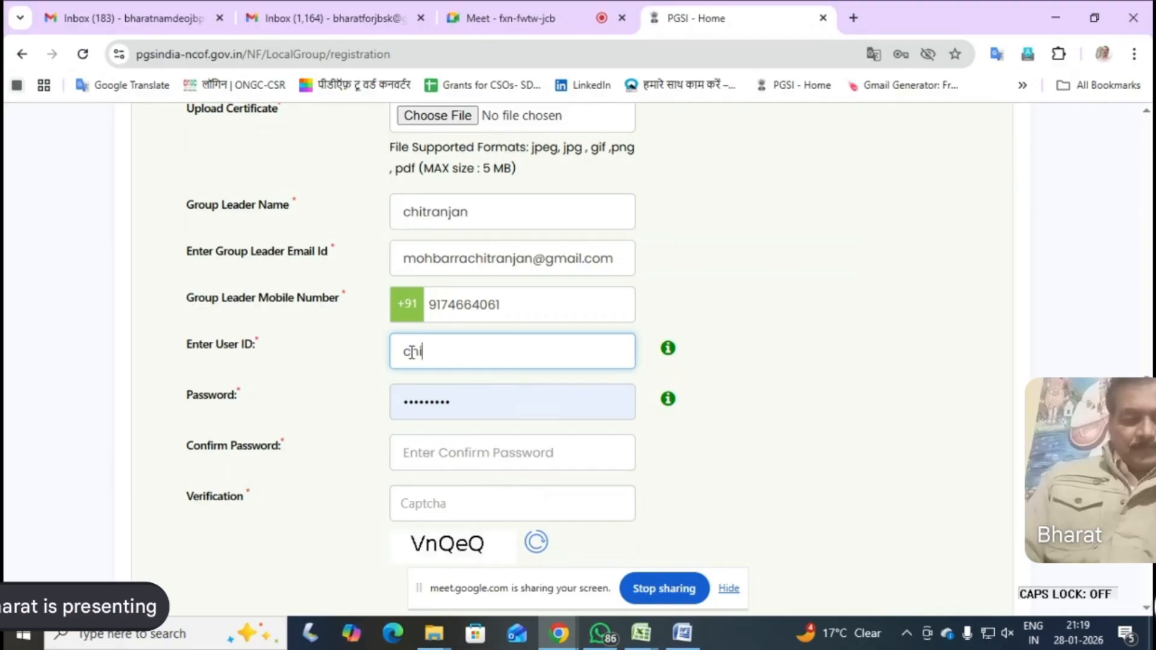
{"action": "type", "text": "tranjan"}
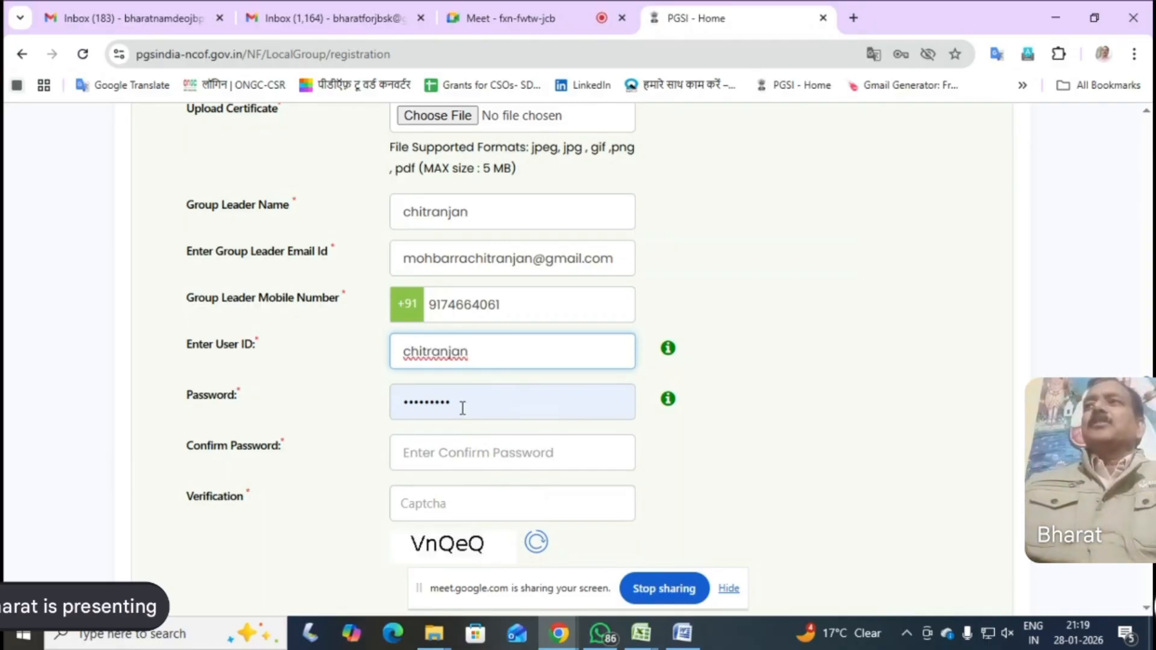
Check the password requirements and try replacing the prefilled Password entry with a new account password
{"action": "left_click_drag", "start_coordinate": [461, 407], "coordinate": [398, 398]}
{"action": "mouse_move", "coordinate": [667, 399]}
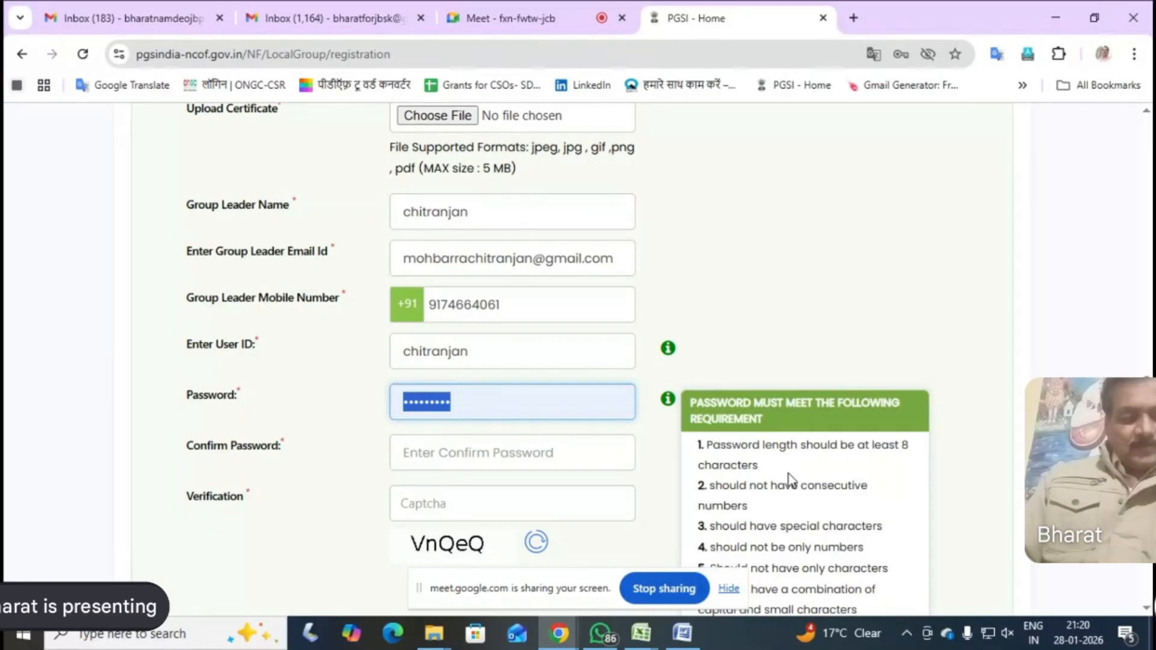
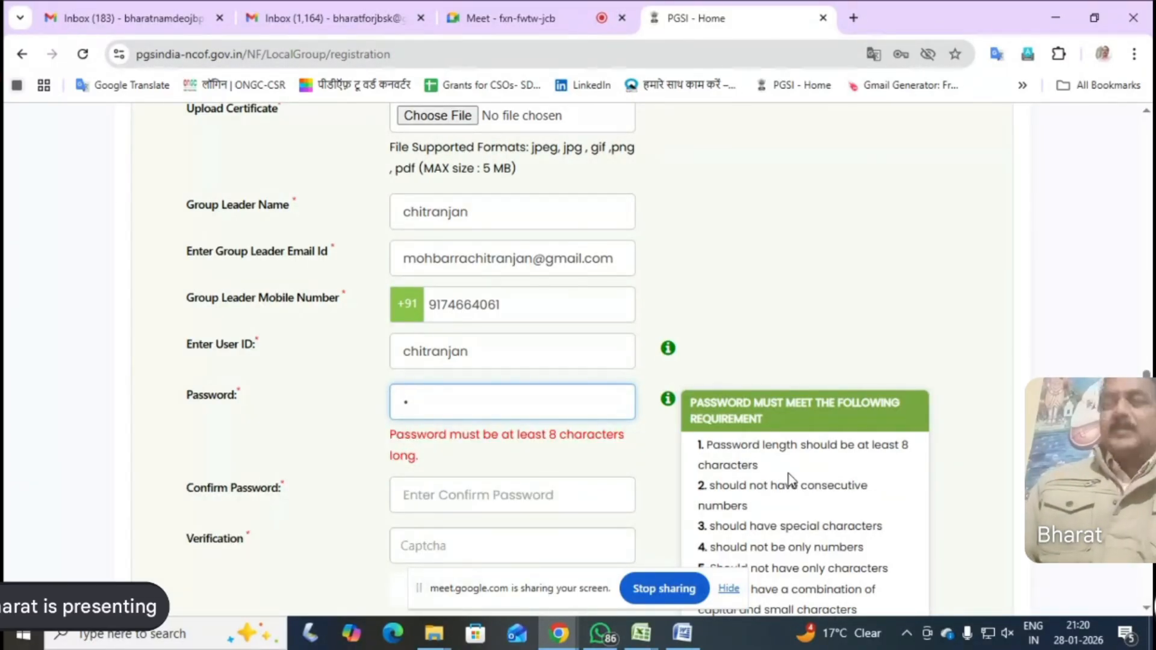
{"action": "key", "text": "BackSpace"}
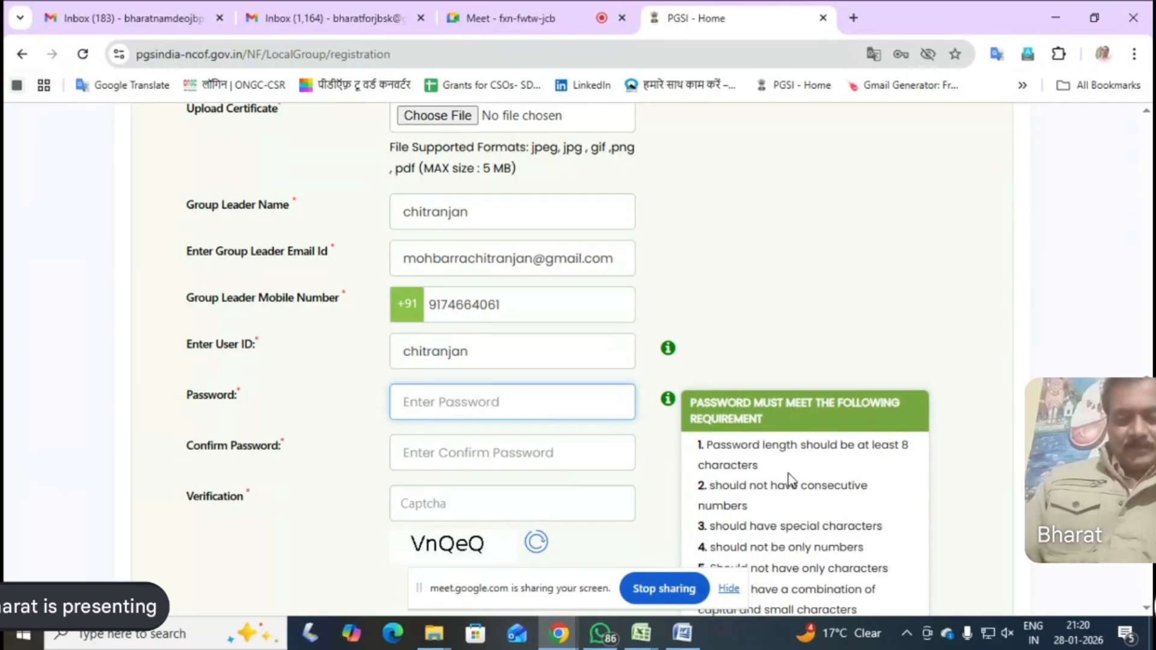
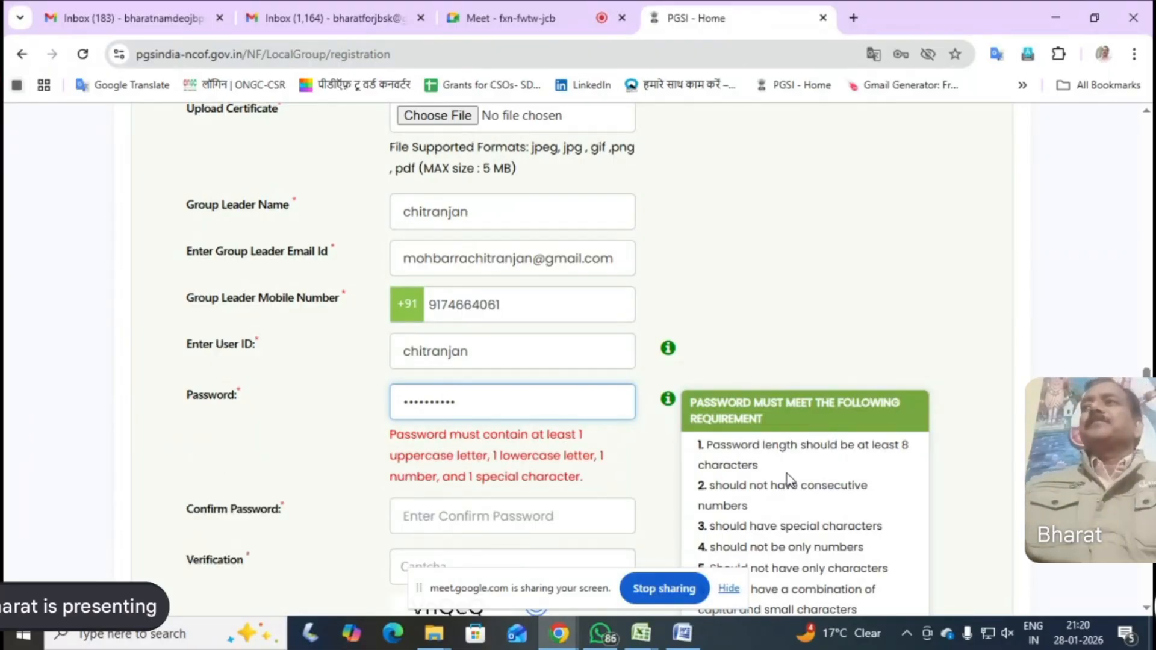
Try entering the account password in the Confirm Password field
{"action": "left_click", "coordinate": [429, 511]}
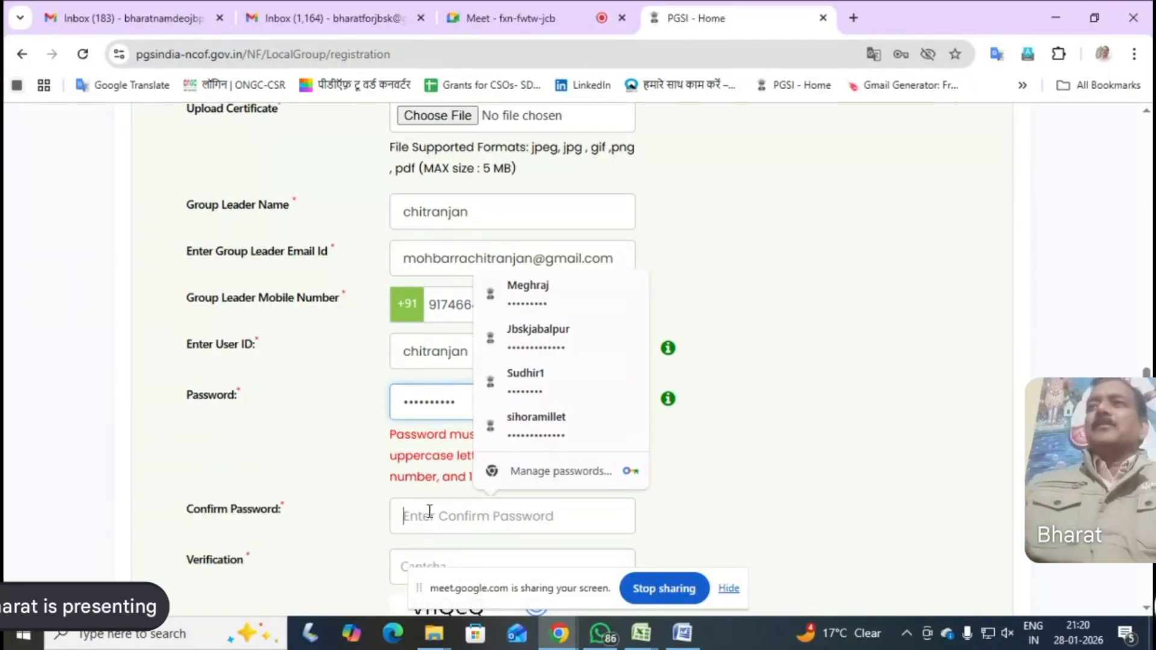
{"action": "key", "text": "Caps_Lock"}
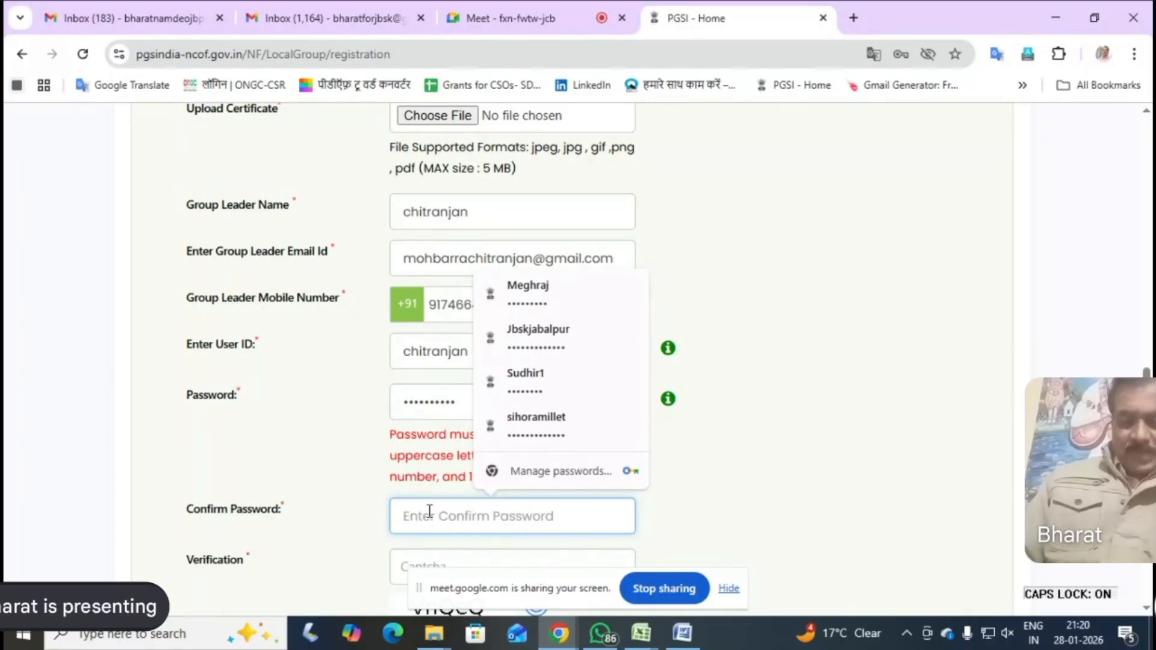
{"action": "type", "text": "C"}
{"action": "key", "text": "Caps_Lock"}
{"action": "type", "text": "•"}
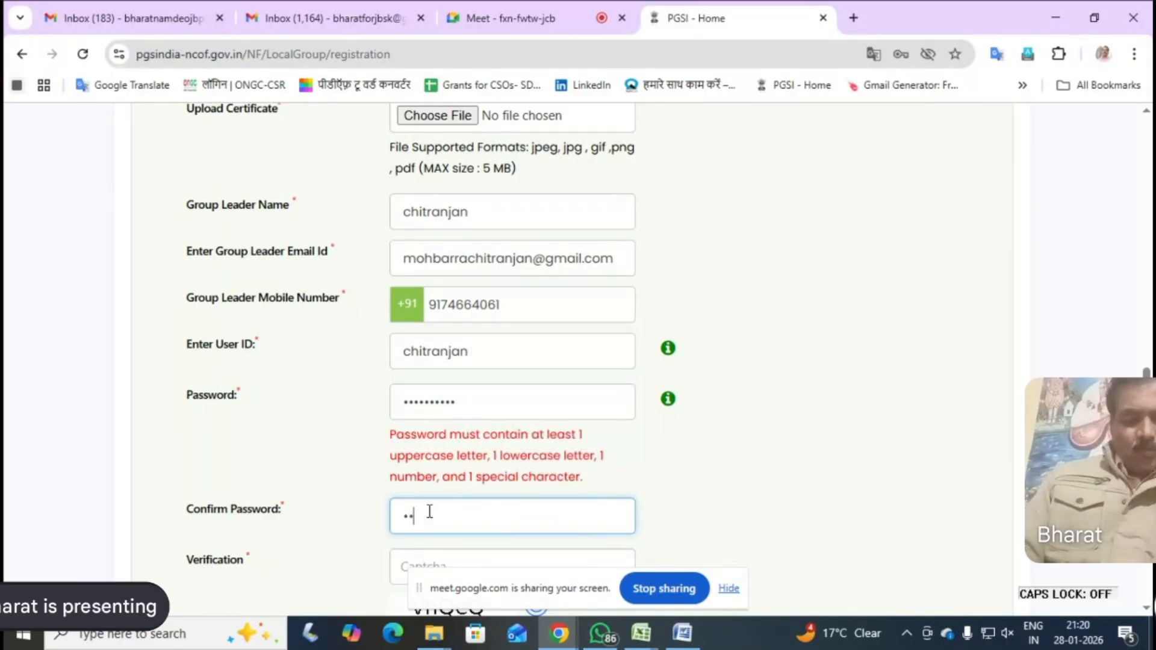
{"action": "type", "text": "••••"}
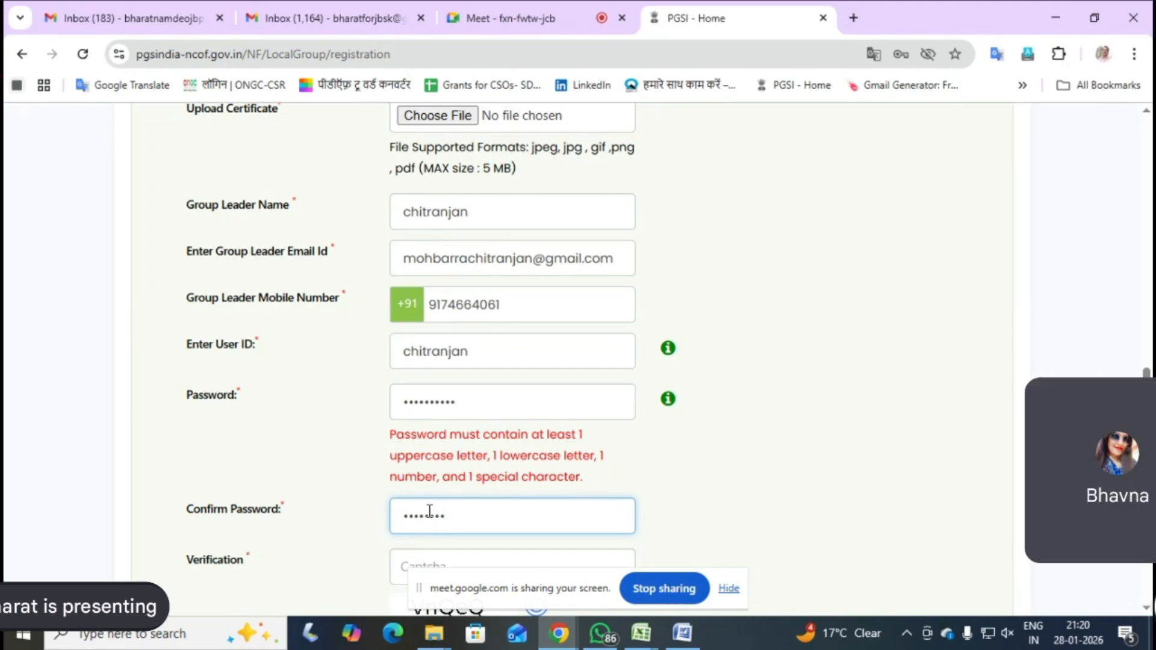
{"action": "type", "text": "••"}
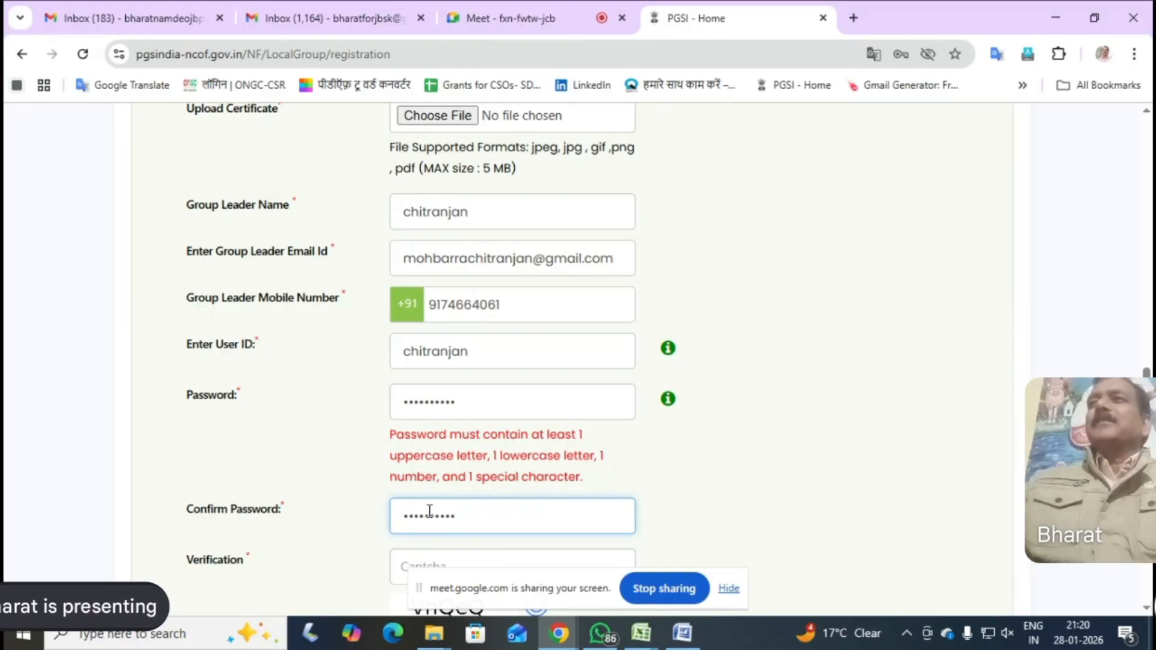
{"action": "left_click", "coordinate": [672, 472]}
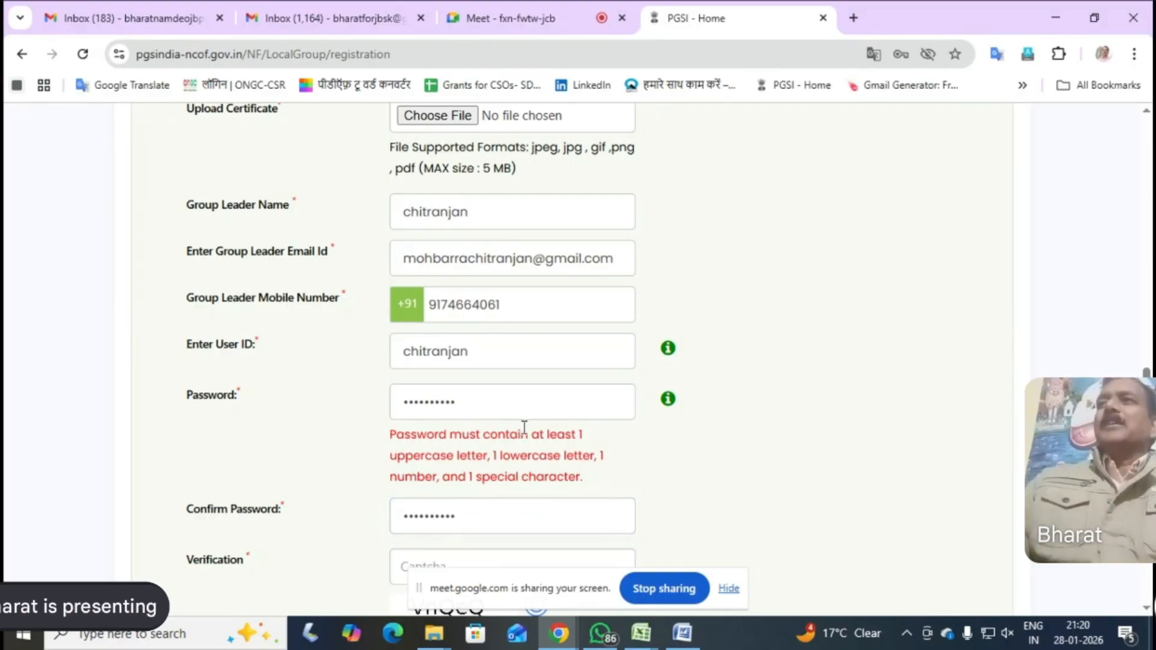
Clear the Password field and try entering the account password again
{"action": "left_click", "coordinate": [475, 404]}
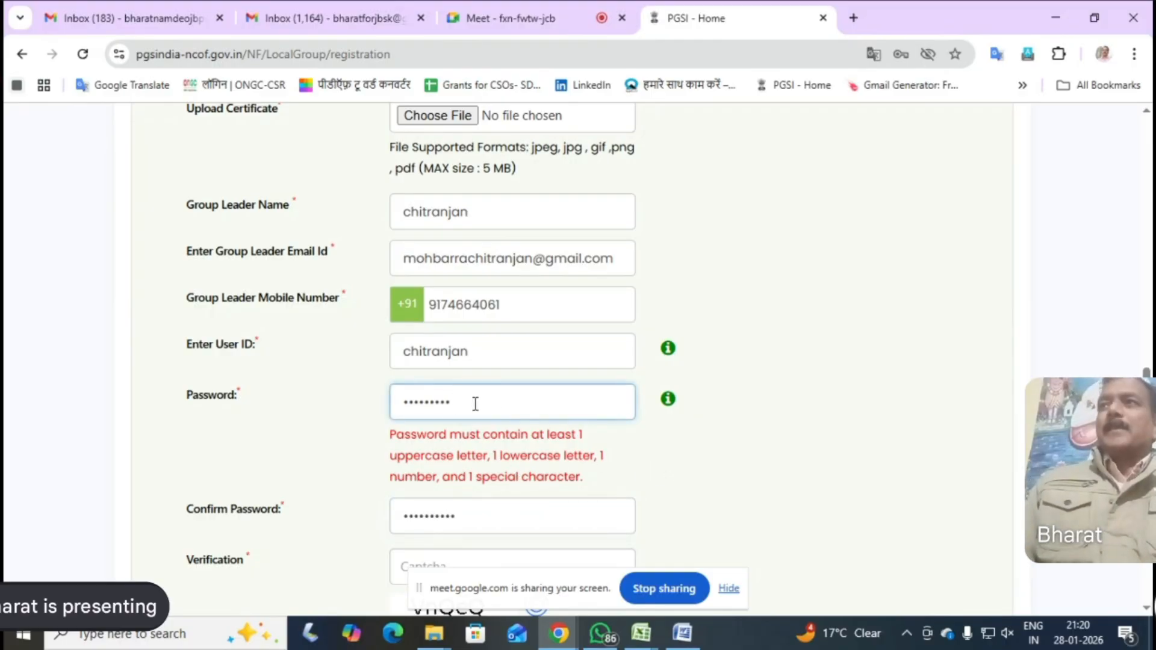
{"action": "key", "text": "BackSpace"}
{"action": "key", "text": "BackSpace"}
{"action": "key", "text": "BackSpace"}
{"action": "key", "text": "BackSpace"}
{"action": "key", "text": "BackSpace"}
{"action": "key", "text": "BackSpace"}
{"action": "key", "text": "BackSpace"}
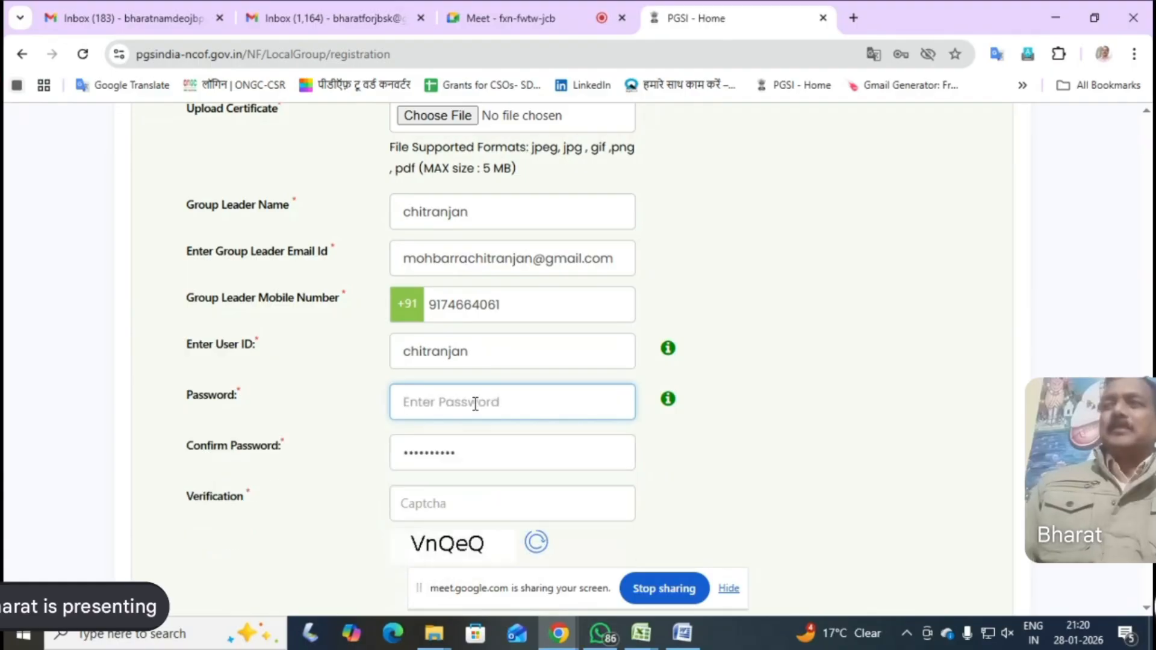
{"action": "type", "text": "•••"}
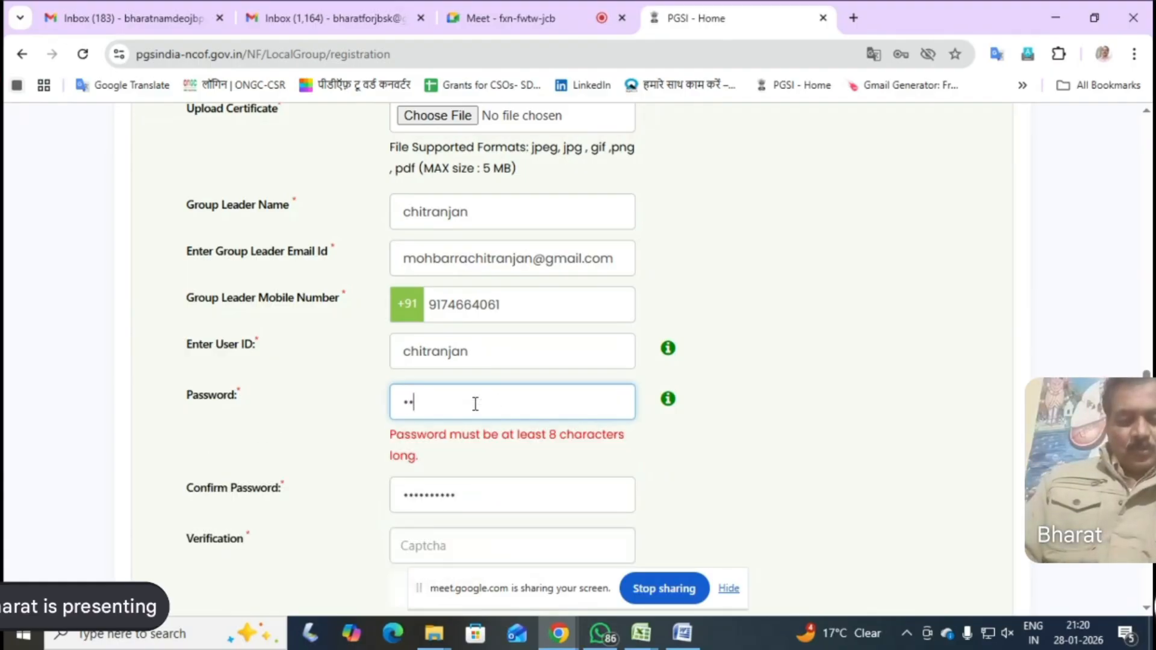
{"action": "type", "text": "••••••"}
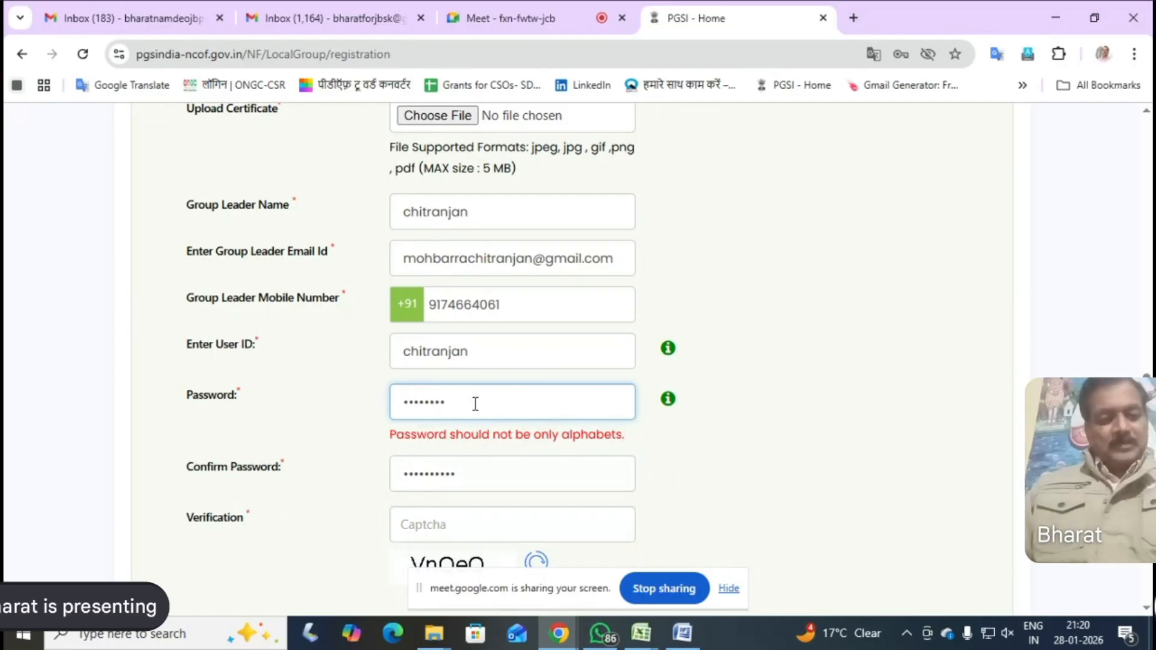
{"action": "type", "text": "•"}
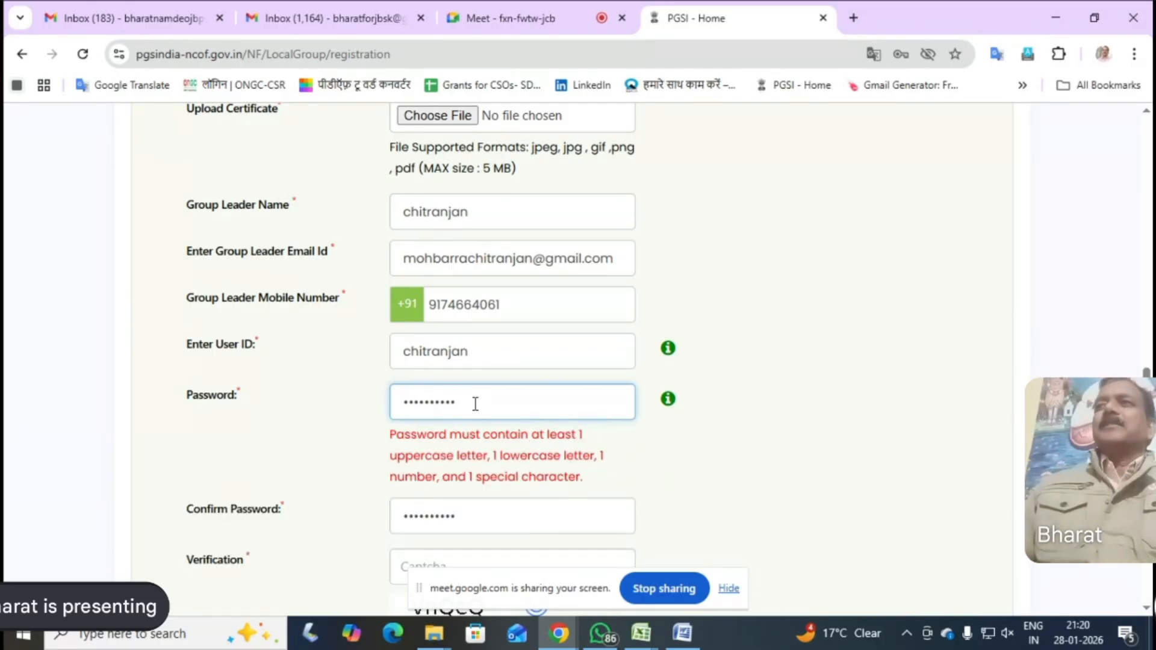
Replace the Password entry with an account password that meets the form's listed requirements
{"action": "key", "text": "BackSpace"}
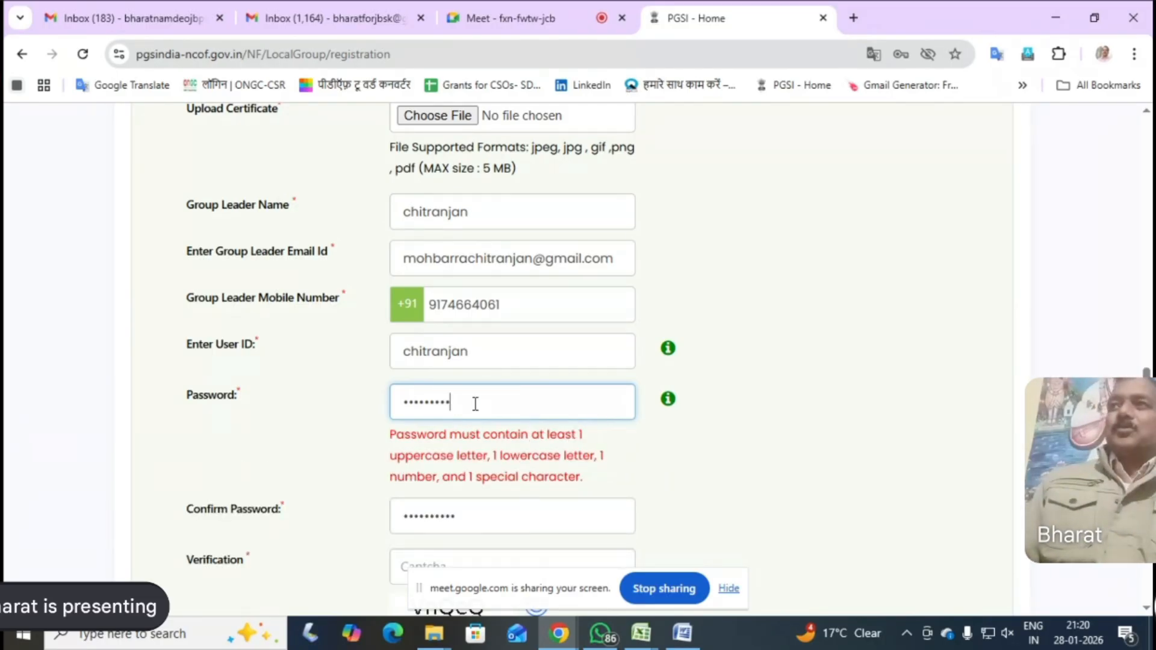
{"action": "key", "text": "BackSpace"}
{"action": "key", "text": "BackSpace"}
{"action": "key", "text": "BackSpace"}
{"action": "key", "text": "BackSpace"}
{"action": "key", "text": "BackSpace"}
{"action": "key", "text": "BackSpace"}
{"action": "key", "text": "BackSpace"}
{"action": "key", "text": "BackSpace"}
{"action": "key", "text": "BackSpace"}
{"action": "key", "text": "Caps_Lock"}
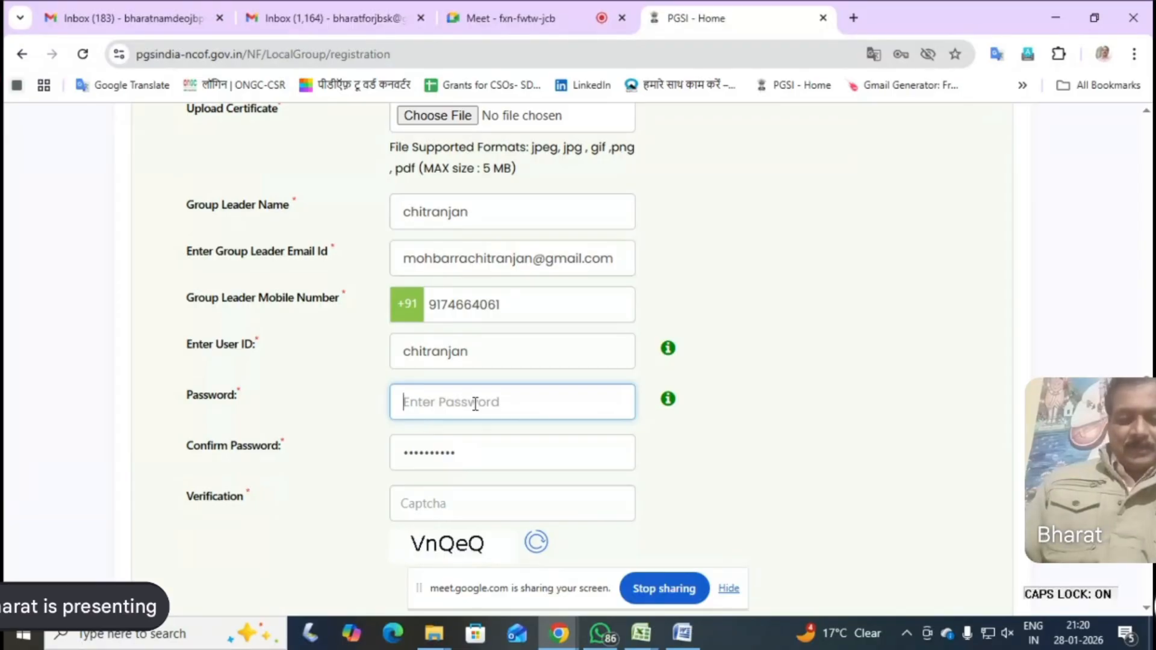
{"action": "type", "text": "•••••"}
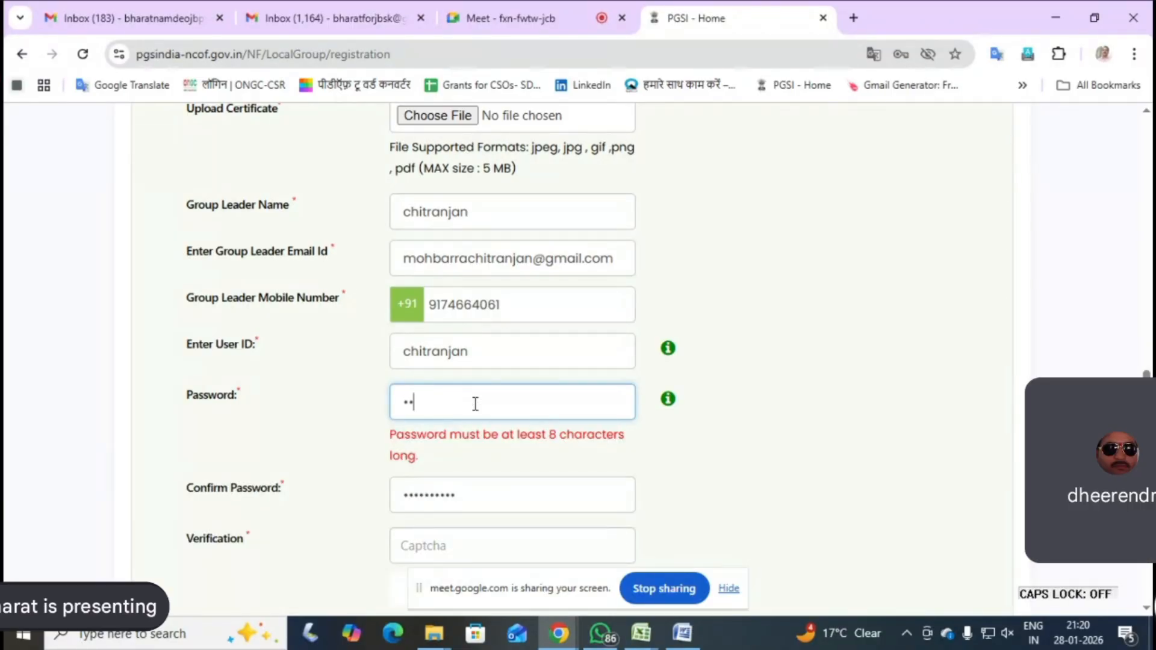
{"action": "type", "text": "••••"}
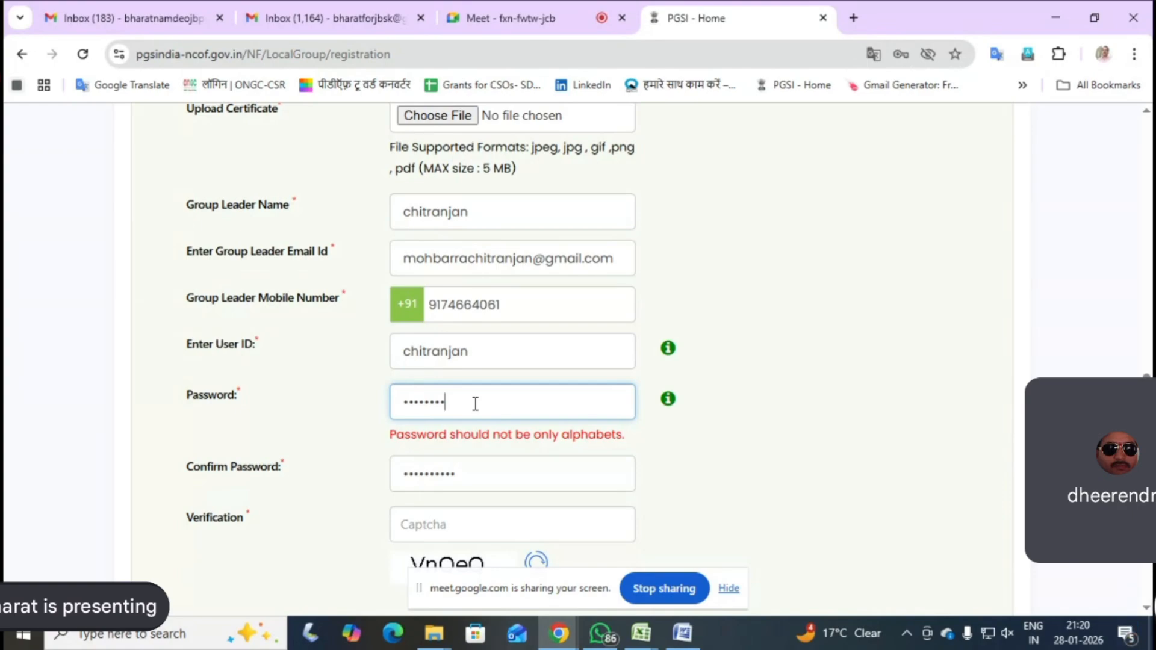
{"action": "type", "text": "••"}
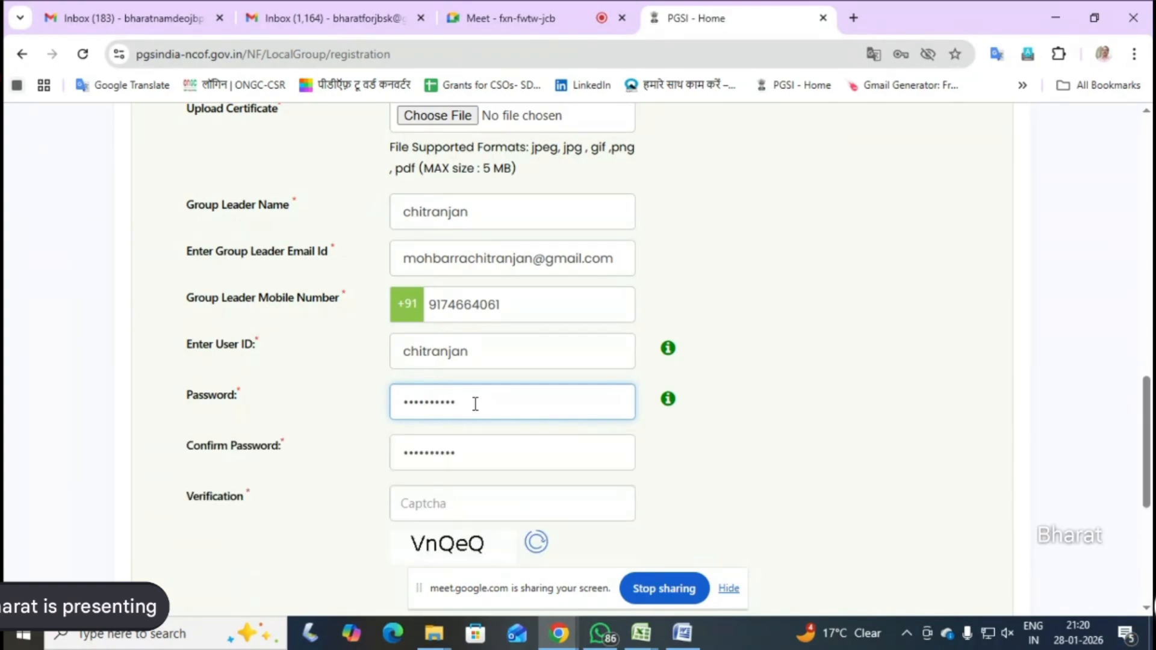
Replace the Confirm Password entry with the matching account password and move on to the Verification field
{"action": "left_click_drag", "start_coordinate": [470, 454], "coordinate": [402, 452]}
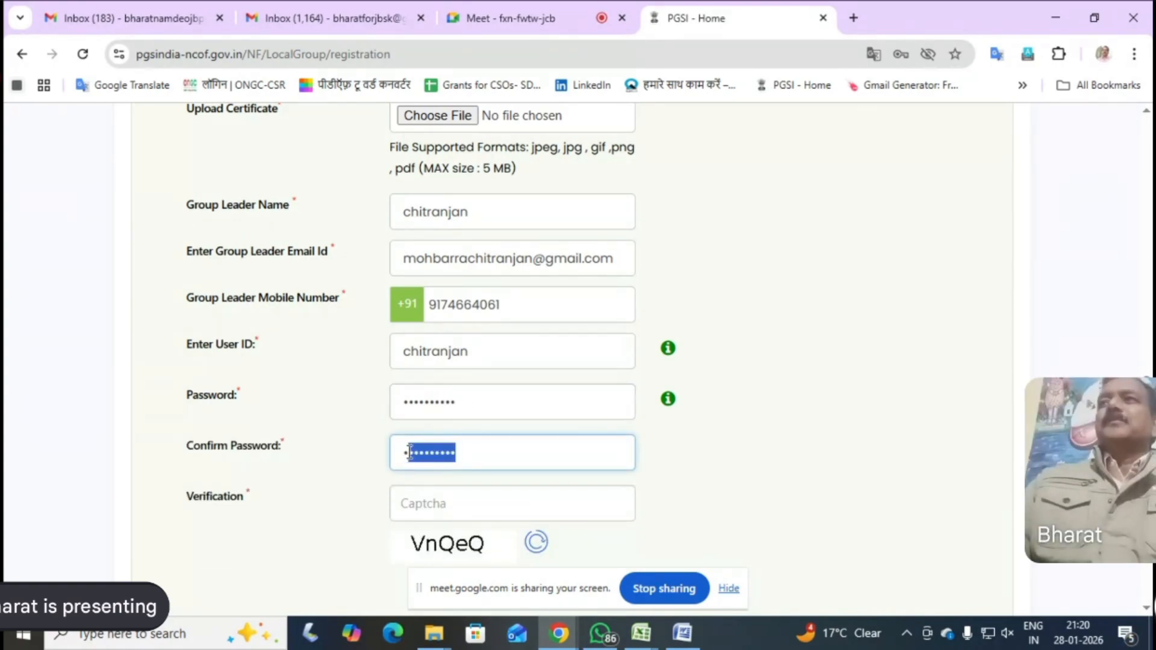
{"action": "key", "text": "Caps_Lock"}
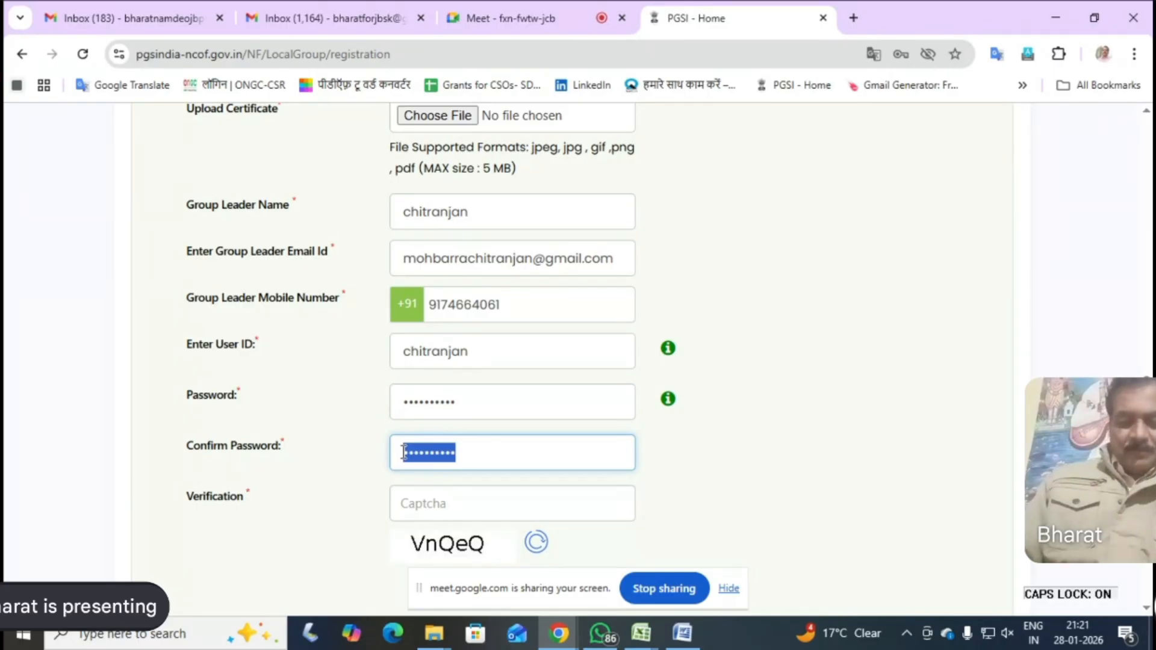
{"action": "key", "text": "BackSpace"}
{"action": "key", "text": "Caps_Lock"}
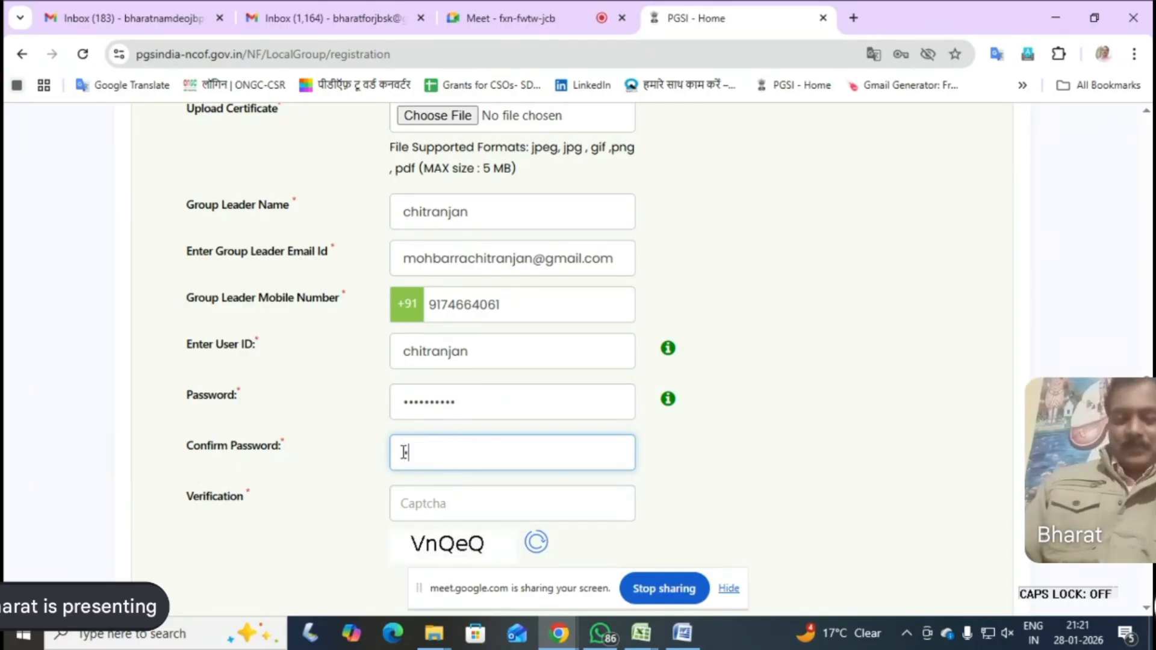
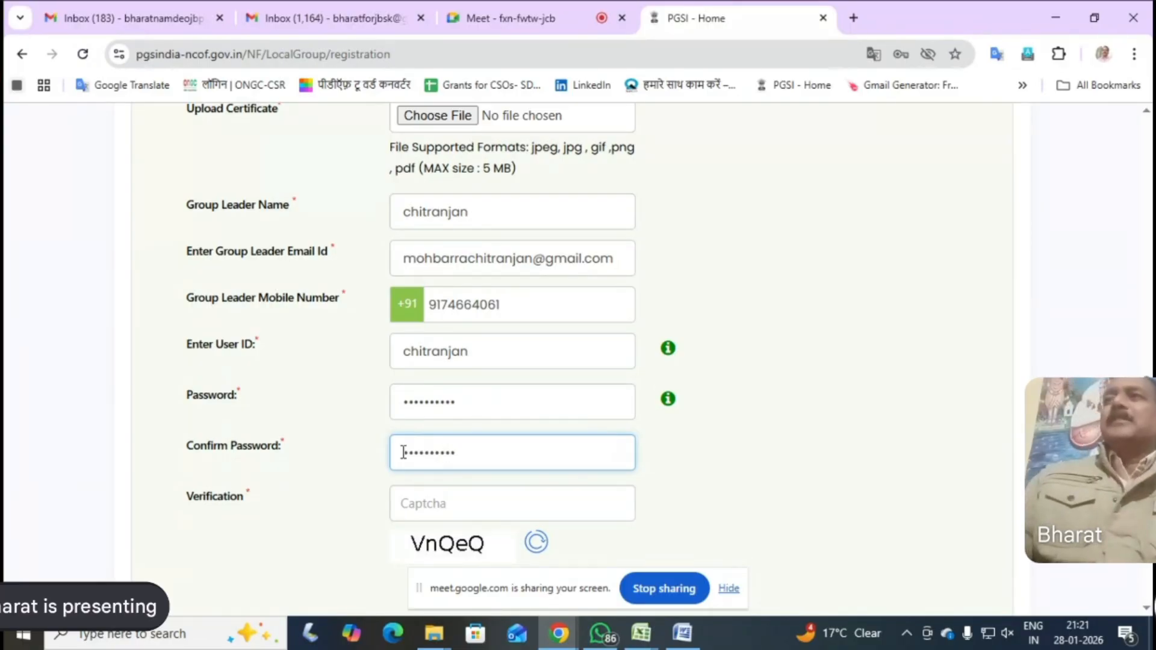
{"action": "left_click", "coordinate": [416, 505]}
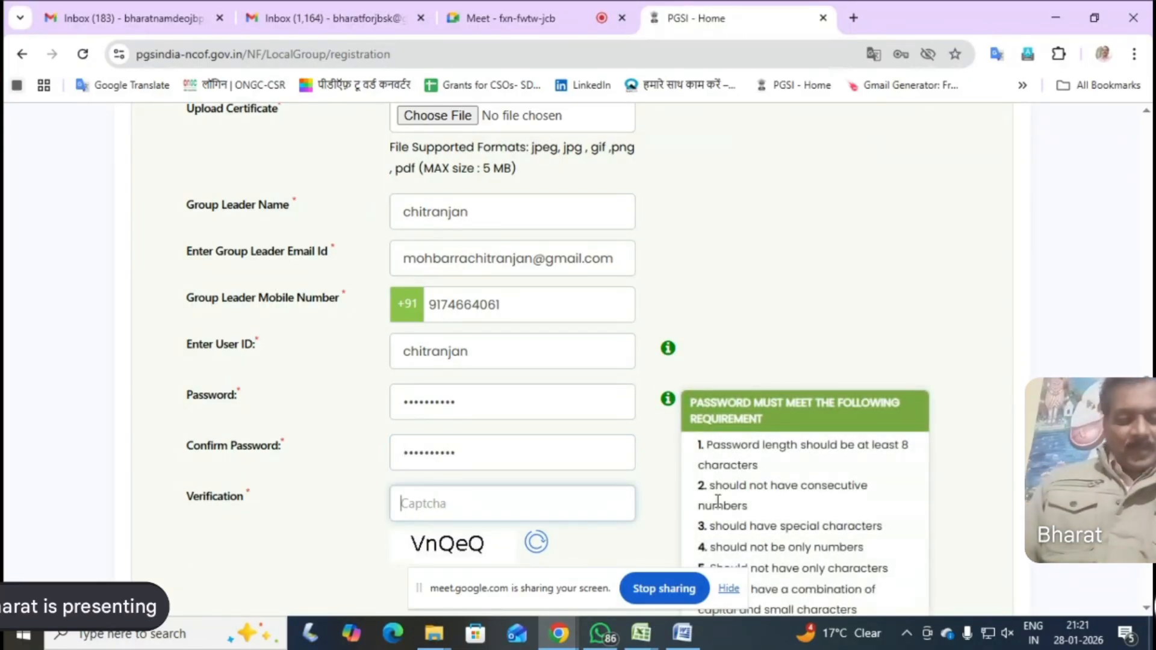
Enter the displayed captcha in the Verification field and submit the local group registration
{"action": "type", "text": "Vn"}
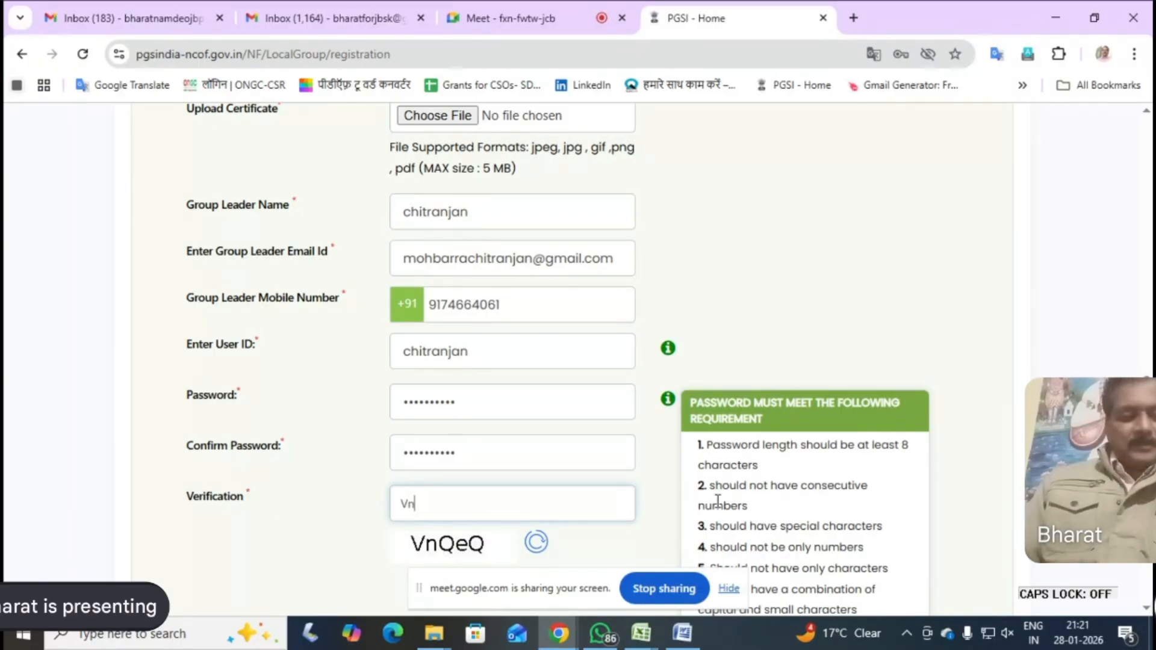
{"action": "type", "text": "Q"}
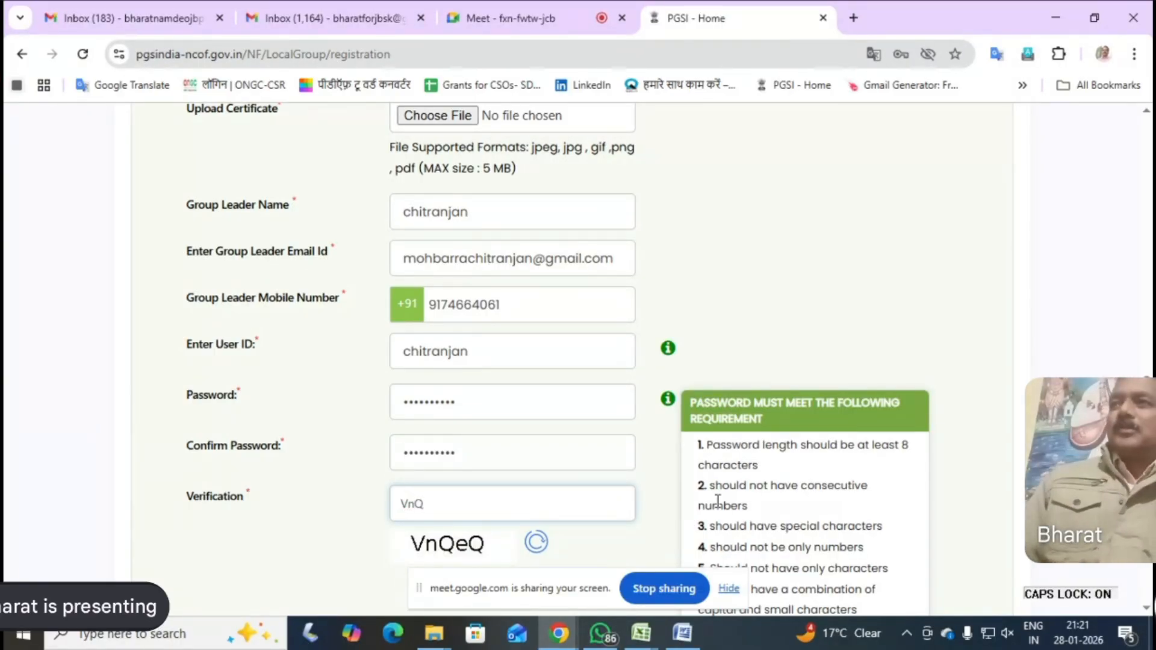
{"action": "type", "text": "e"}
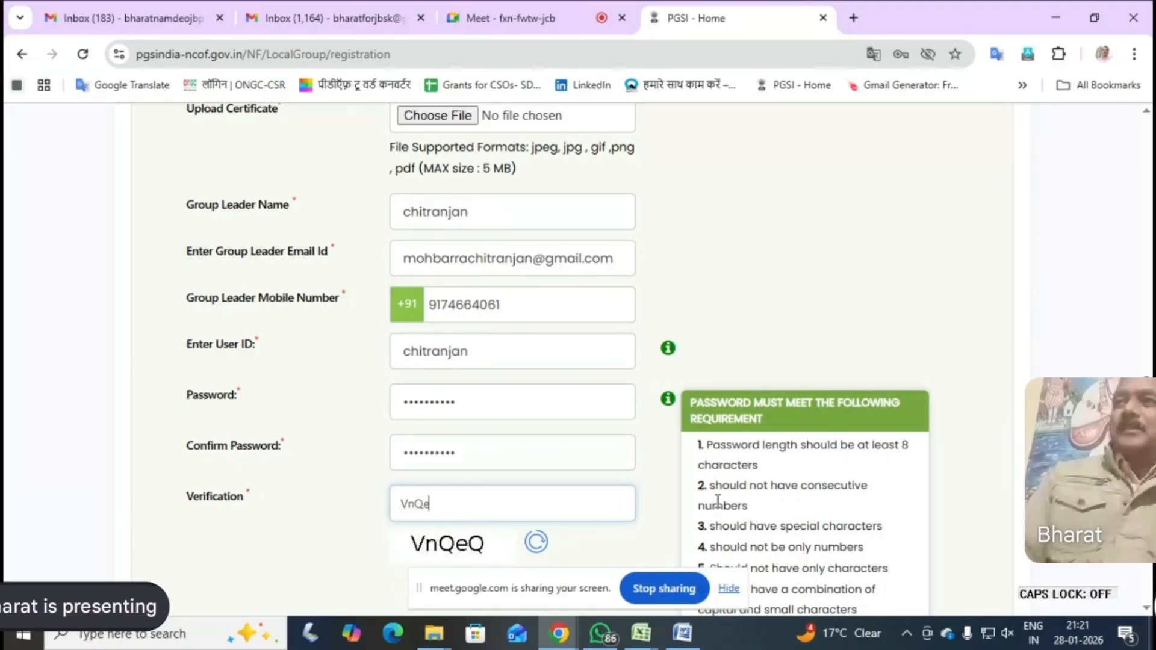
{"action": "type", "text": "Q"}
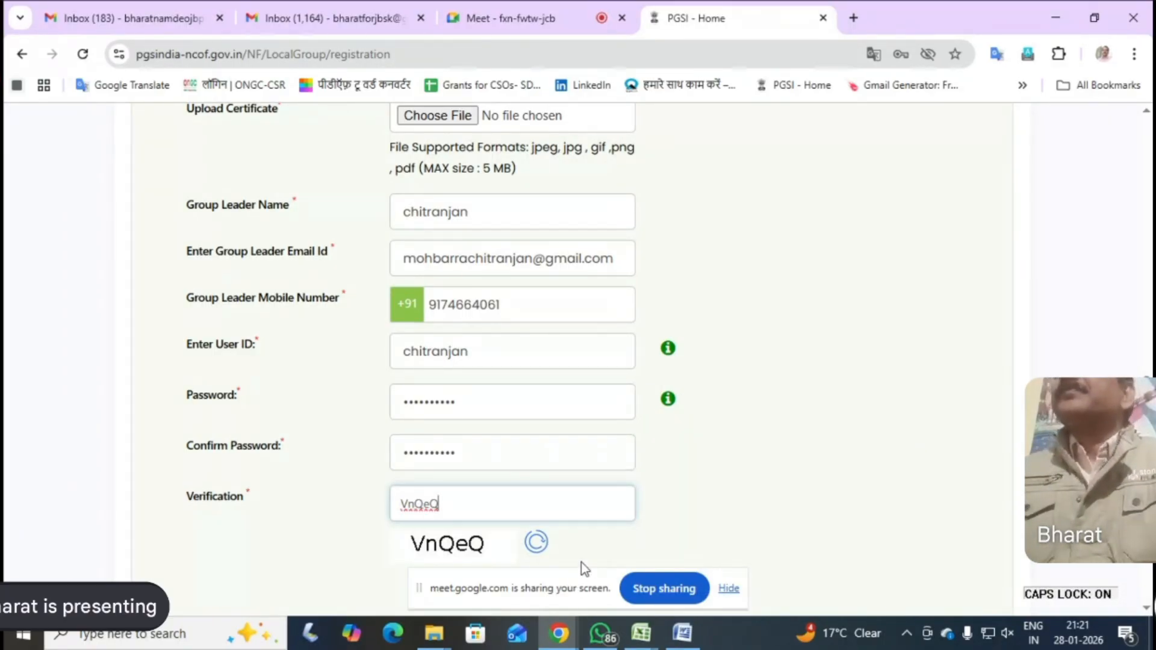
{"action": "scroll", "coordinate": [582, 559], "scroll_direction": "down", "scroll_amount": 3}
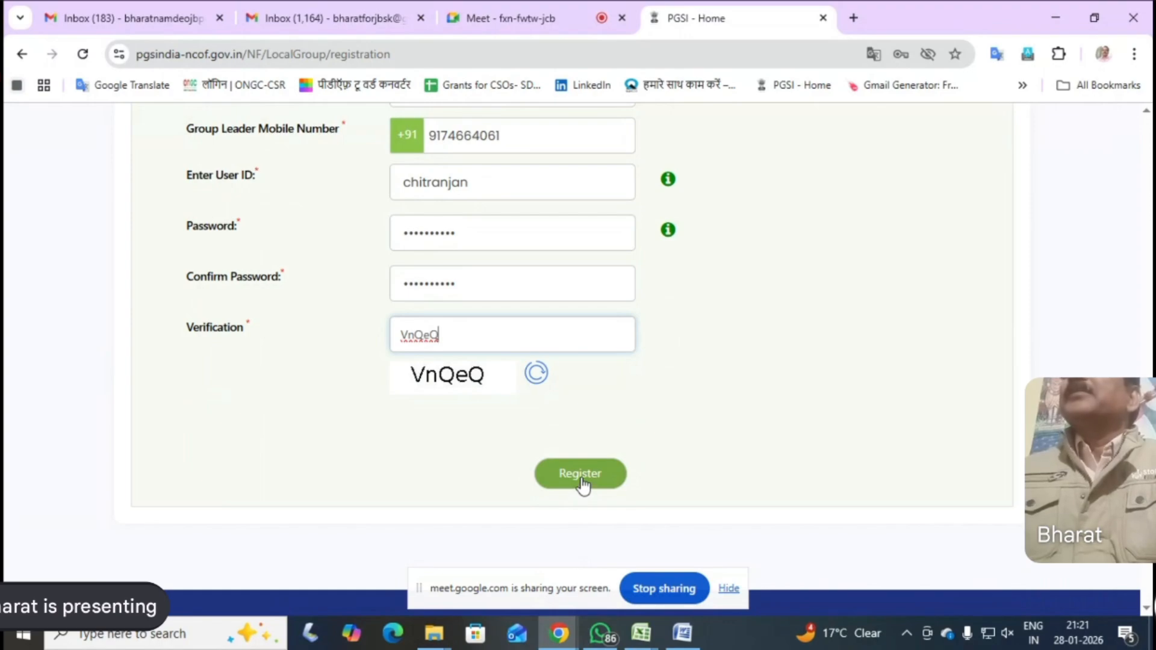
{"action": "left_click", "coordinate": [582, 479]}
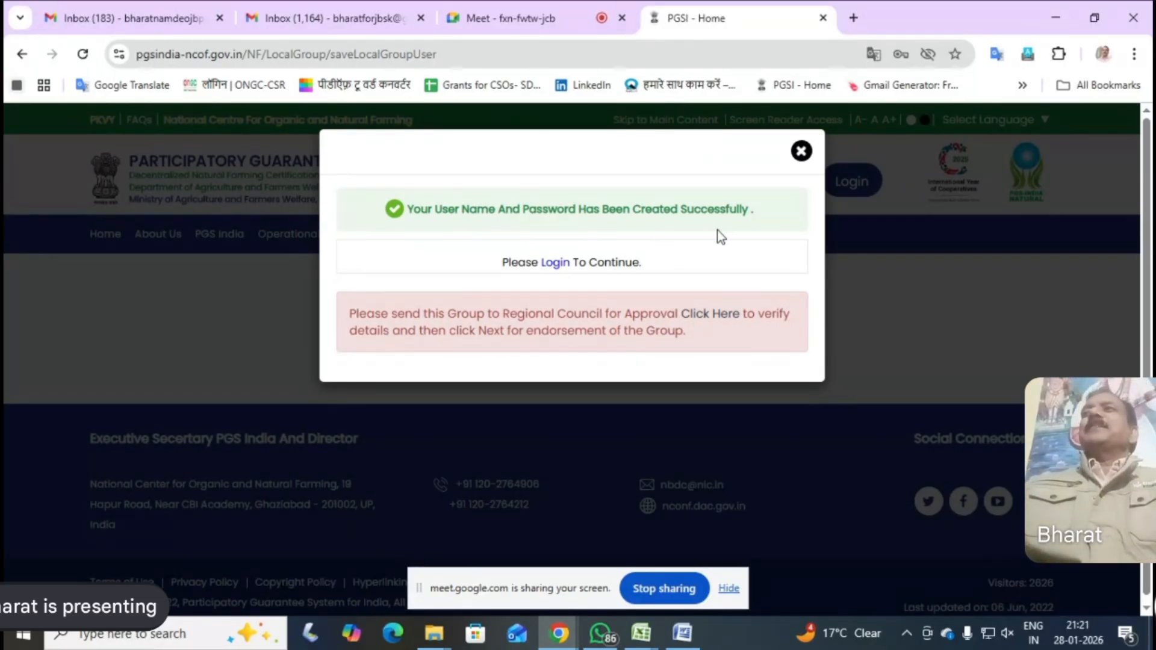
Continue to the login page and choose Local Group as the login role
{"action": "left_click", "coordinate": [556, 265]}
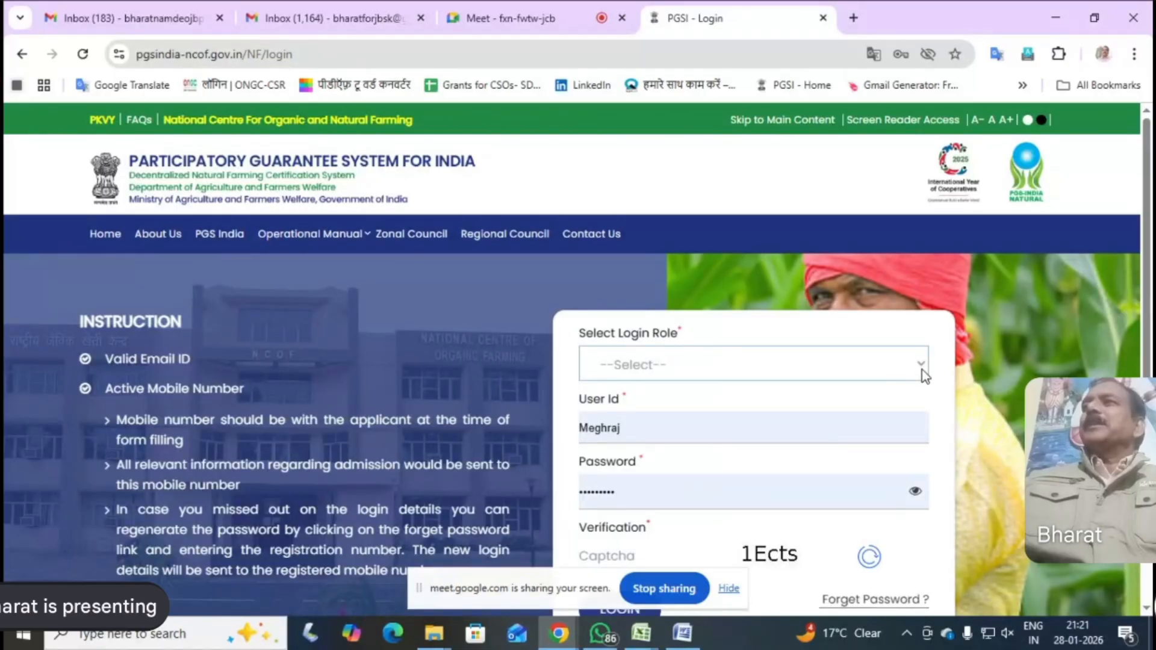
{"action": "left_click", "coordinate": [921, 367]}
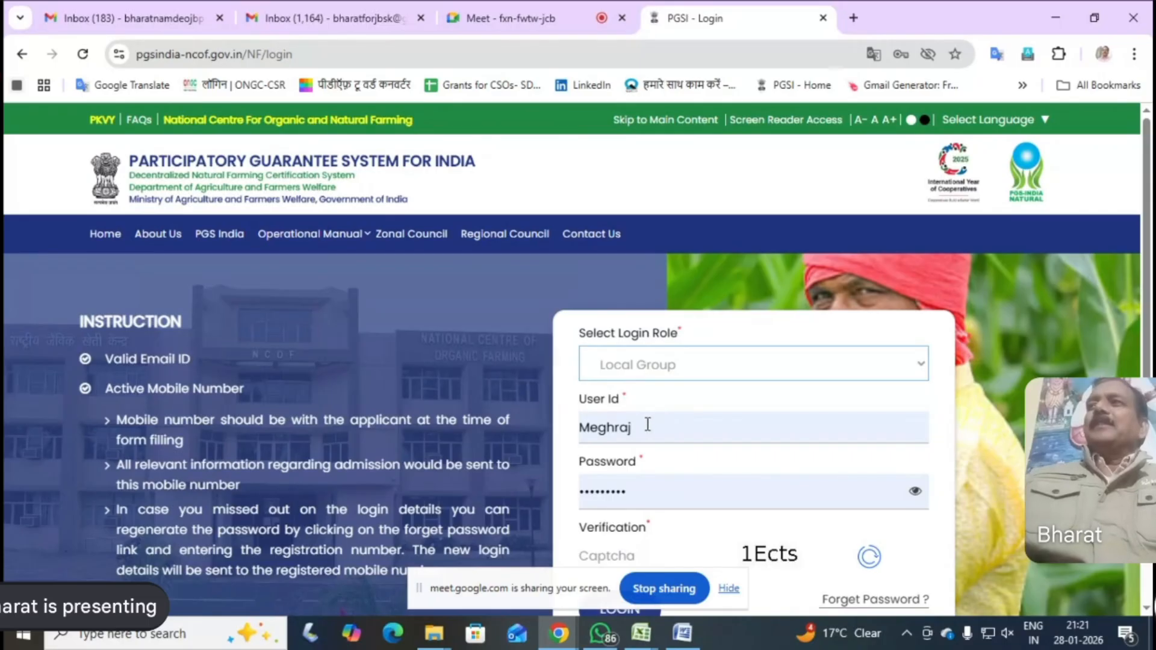
{"action": "left_click_drag", "start_coordinate": [647, 425], "coordinate": [581, 420]}
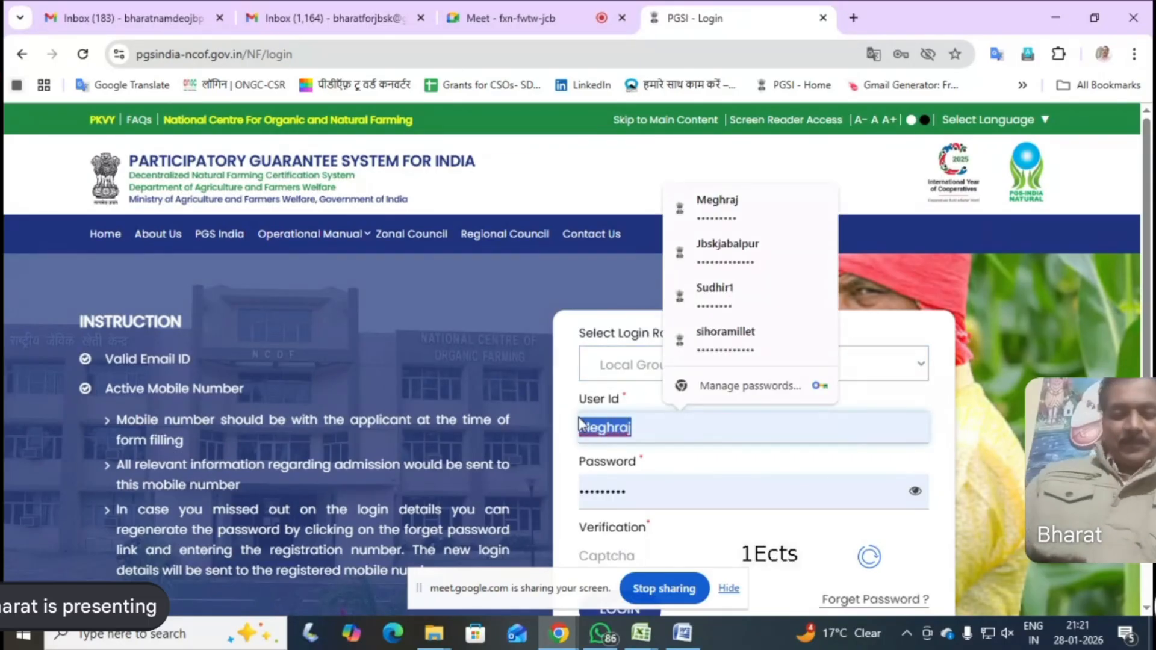
{"action": "type", "text": "BHI"}
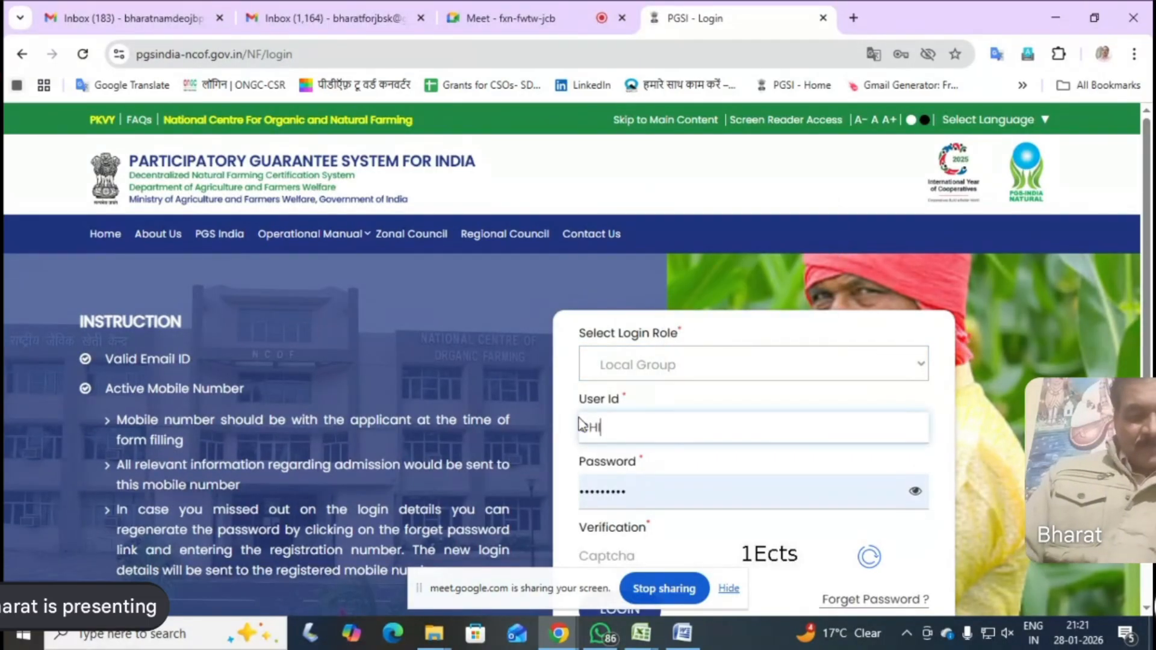
{"action": "type", "text": "TRANJA"}
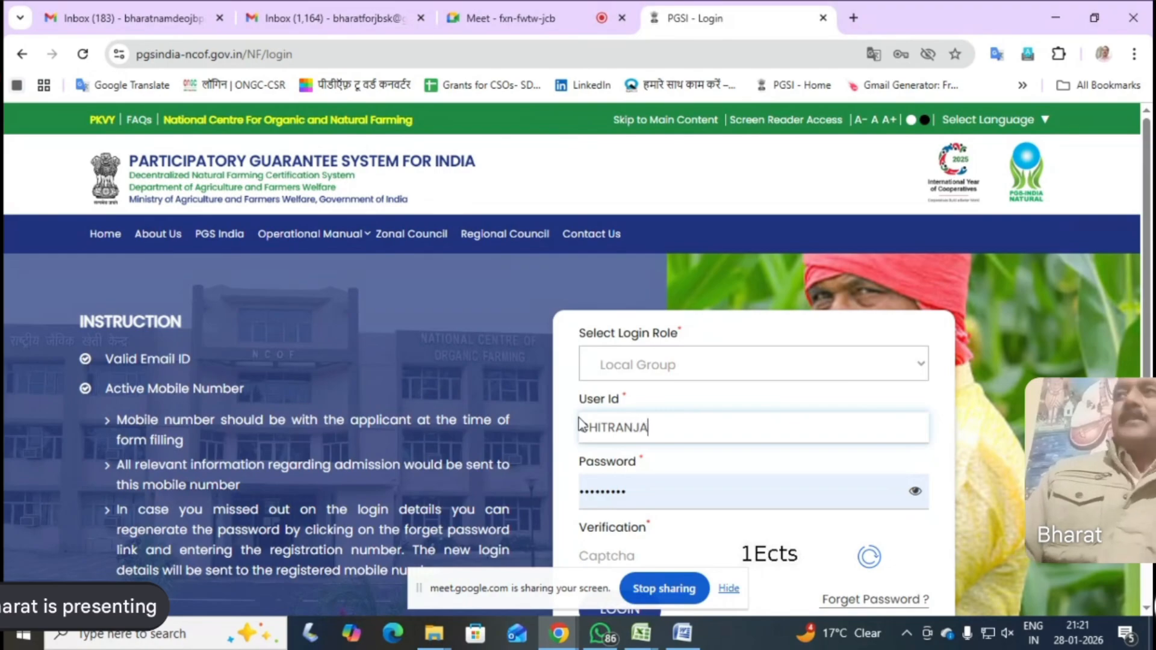
{"action": "type", "text": "N"}
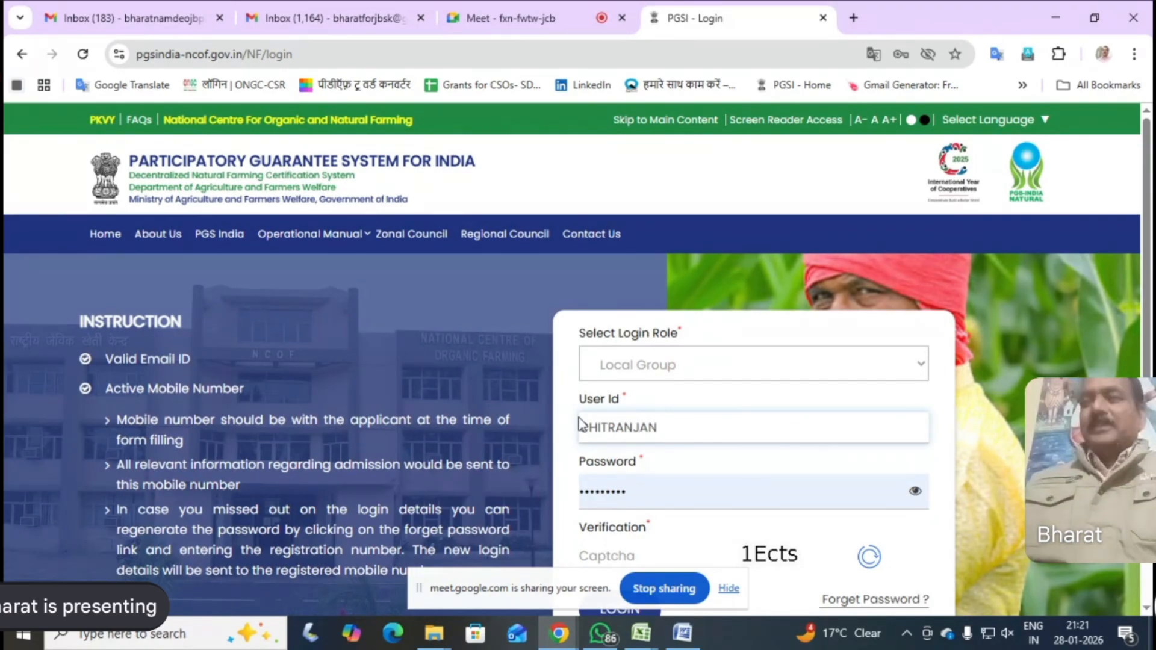
{"action": "key", "text": "ctrl+a"}
{"action": "key", "text": "BackSpace"}
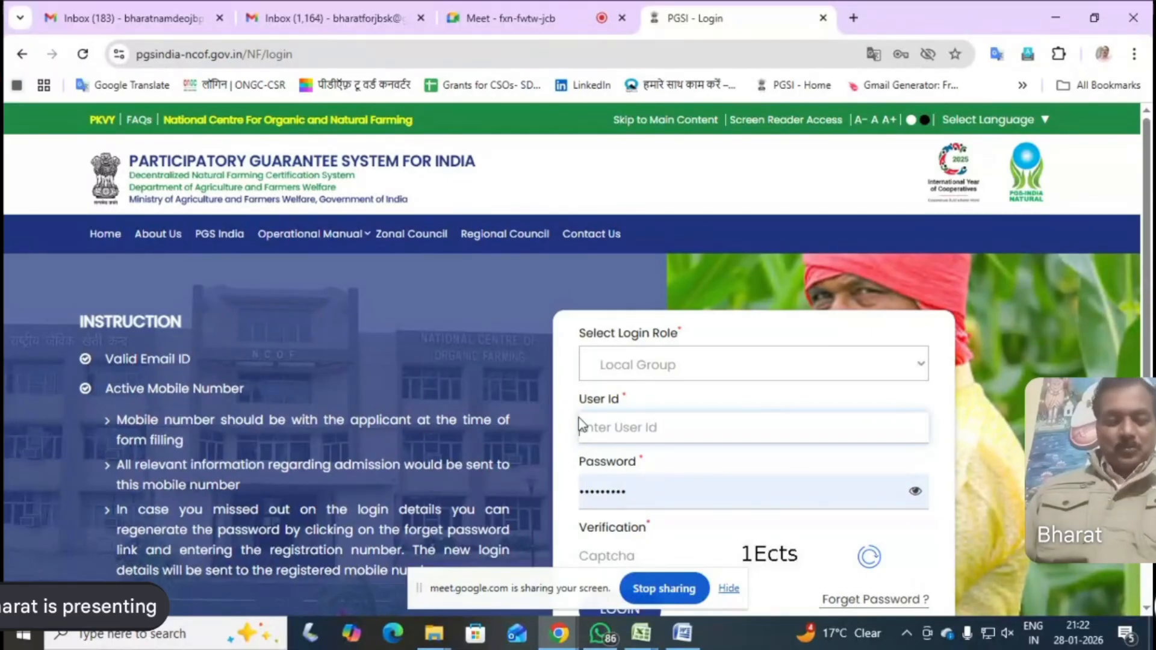
Enter the newly registered user ID in lowercase letters in the User Id field
{"action": "key", "text": "Caps_Lock"}
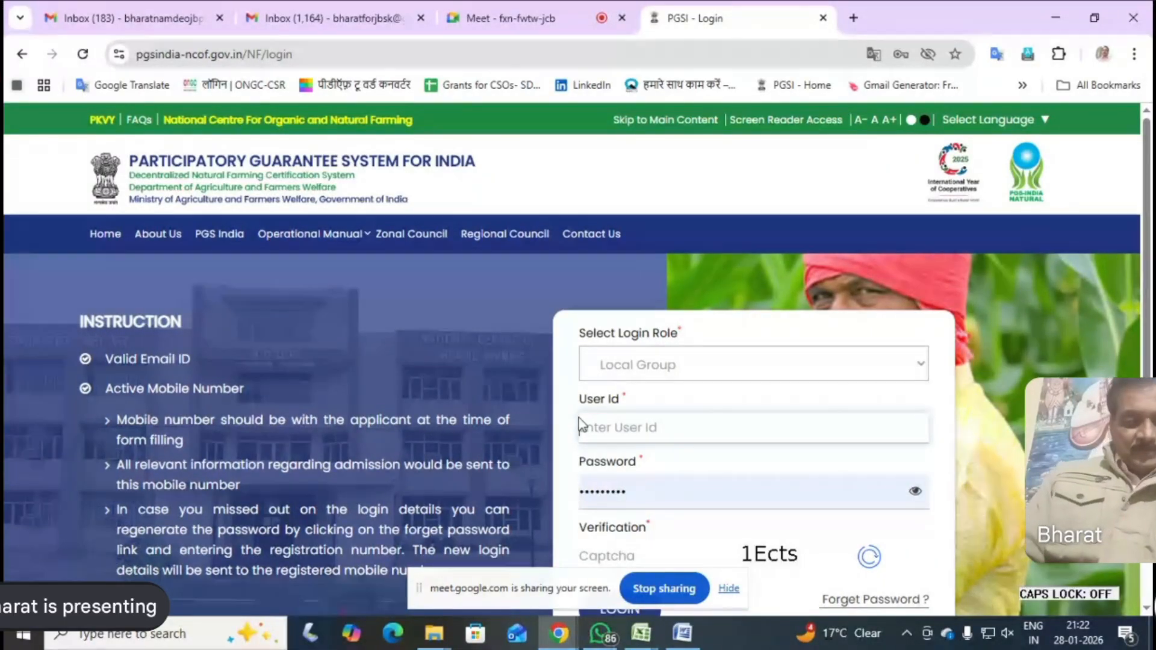
{"action": "type", "text": "bh"}
{"action": "type", "text": "itra"}
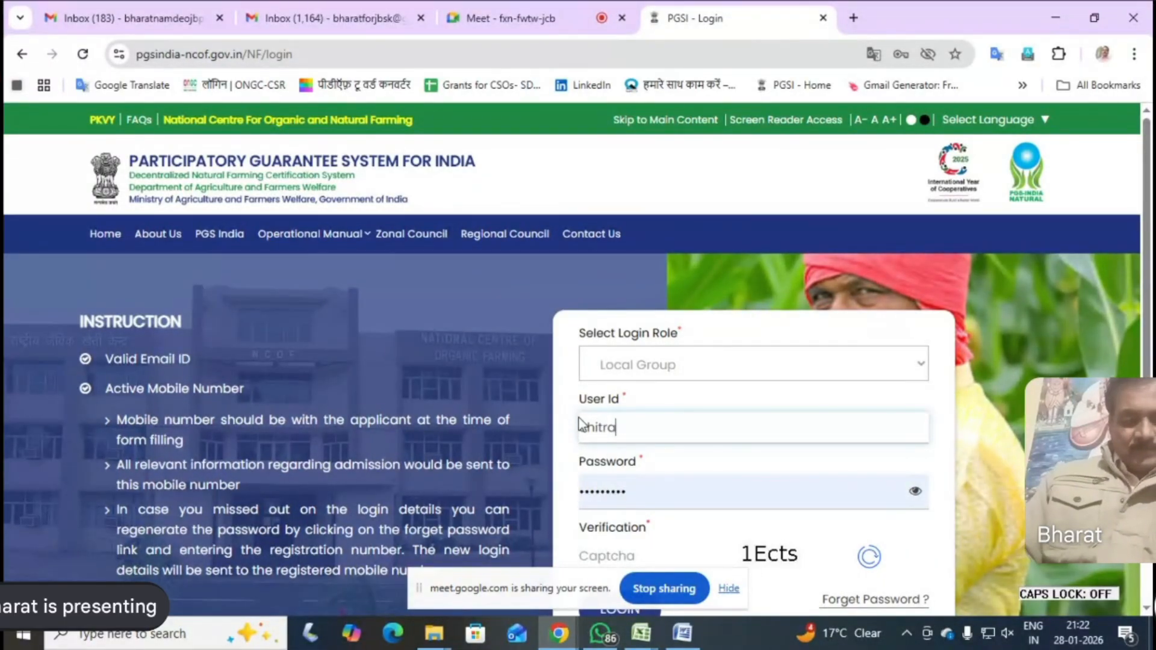
{"action": "type", "text": "njan"}
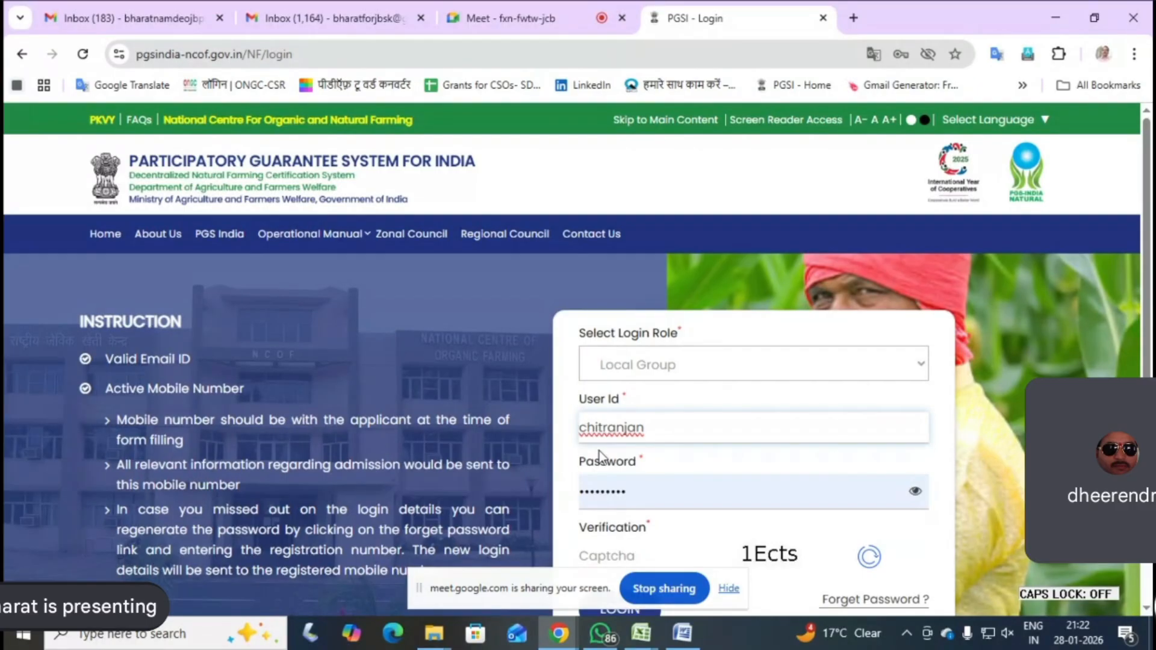
Replace the prefilled Password entry with the new group account's password
{"action": "left_click_drag", "start_coordinate": [643, 491], "coordinate": [582, 491]}
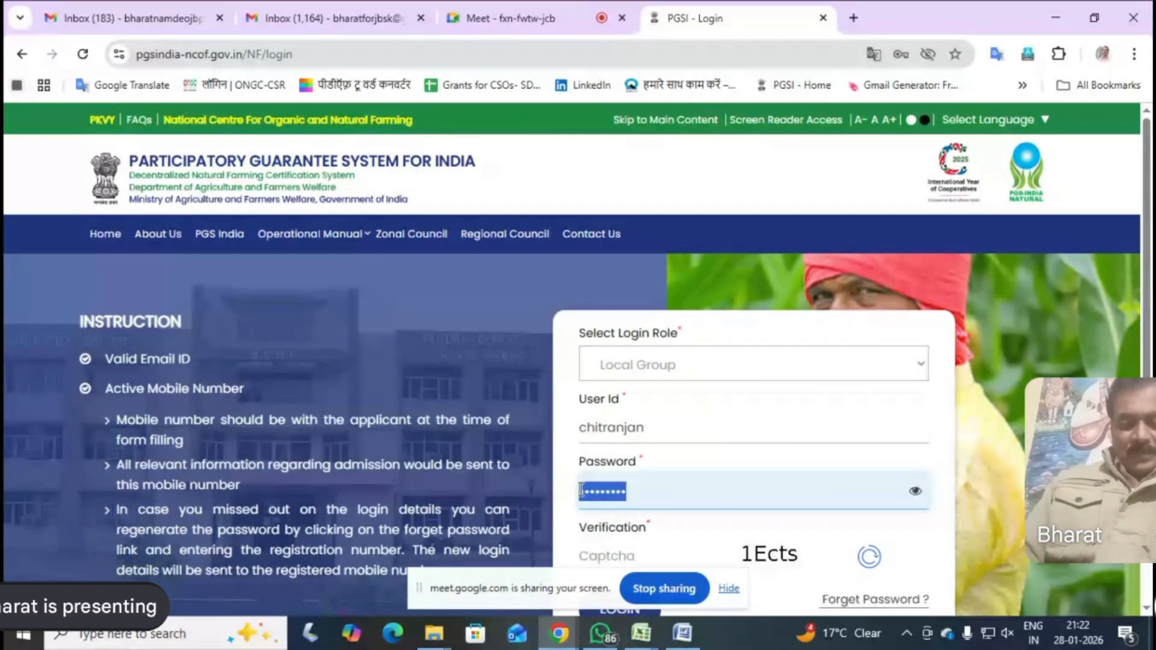
{"action": "key", "text": "Caps_Lock"}
{"action": "key", "text": "BackSpace"}
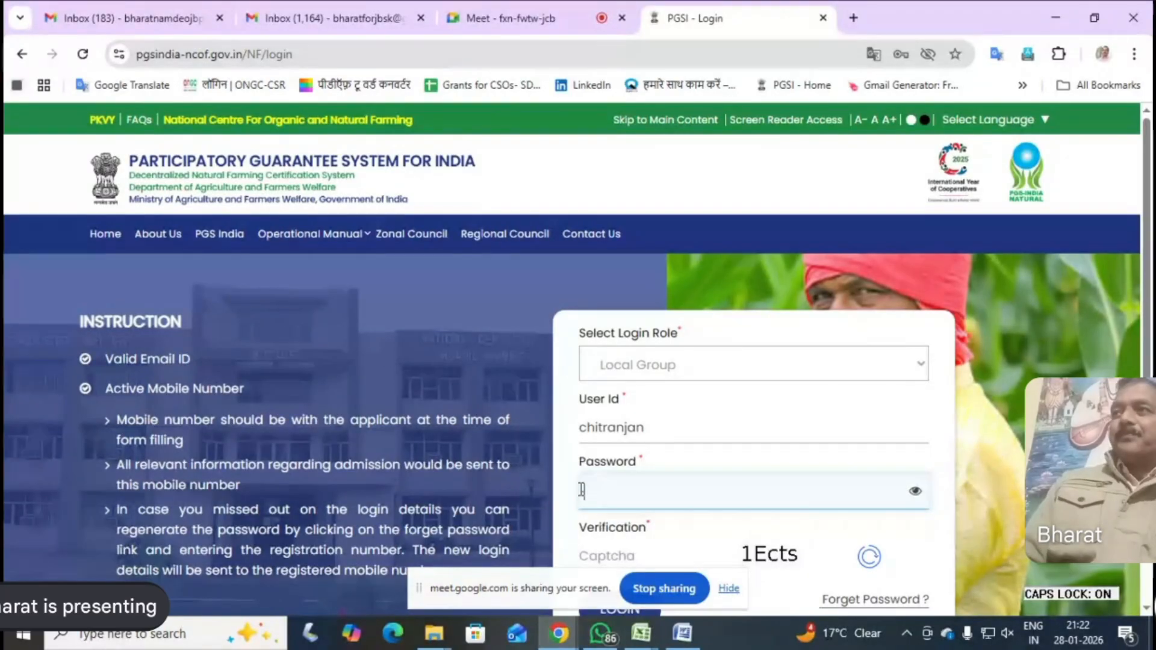
{"action": "key", "text": "Caps_Lock"}
{"action": "type", "text": "•••"}
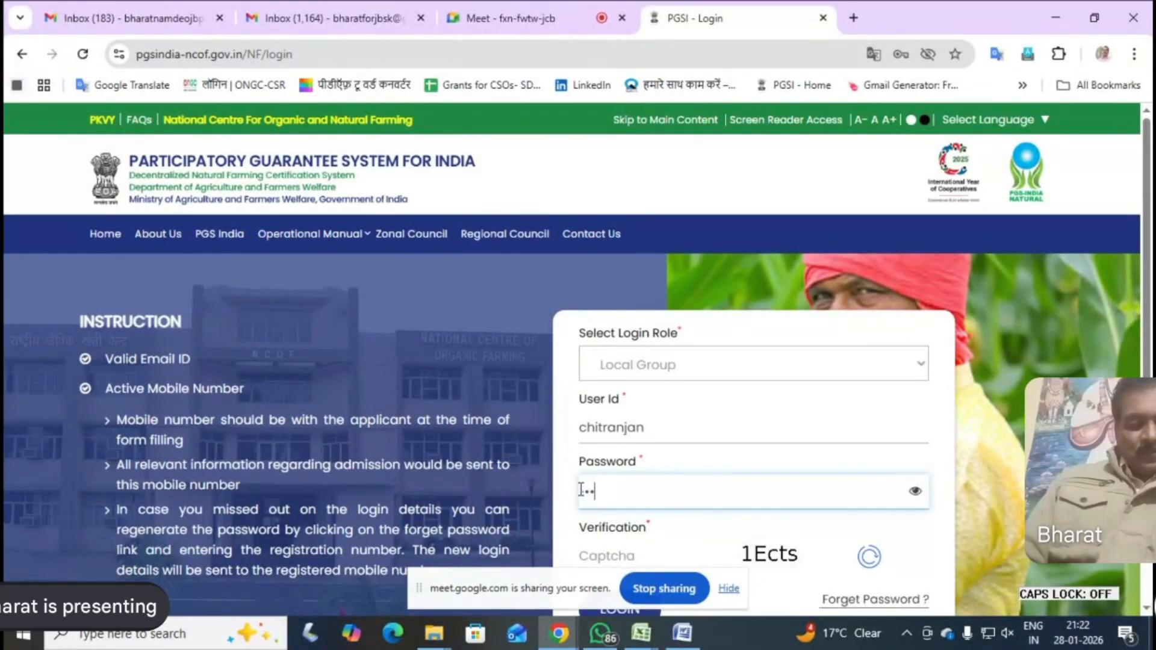
{"action": "type", "text": "••••••"}
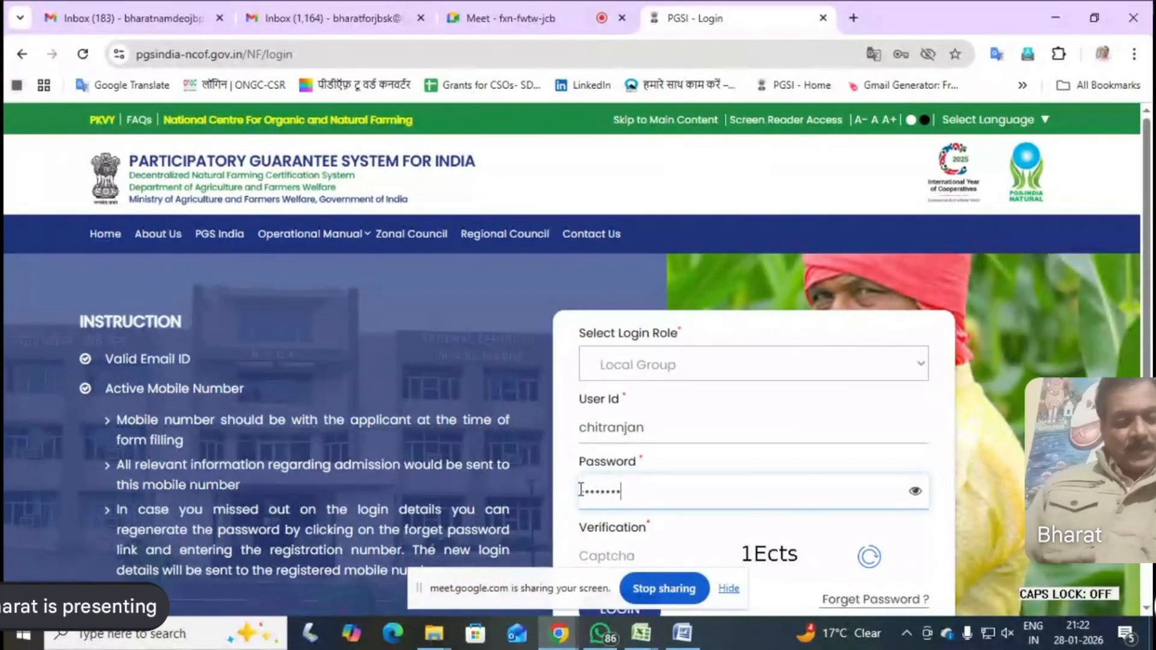
{"action": "type", "text": "••"}
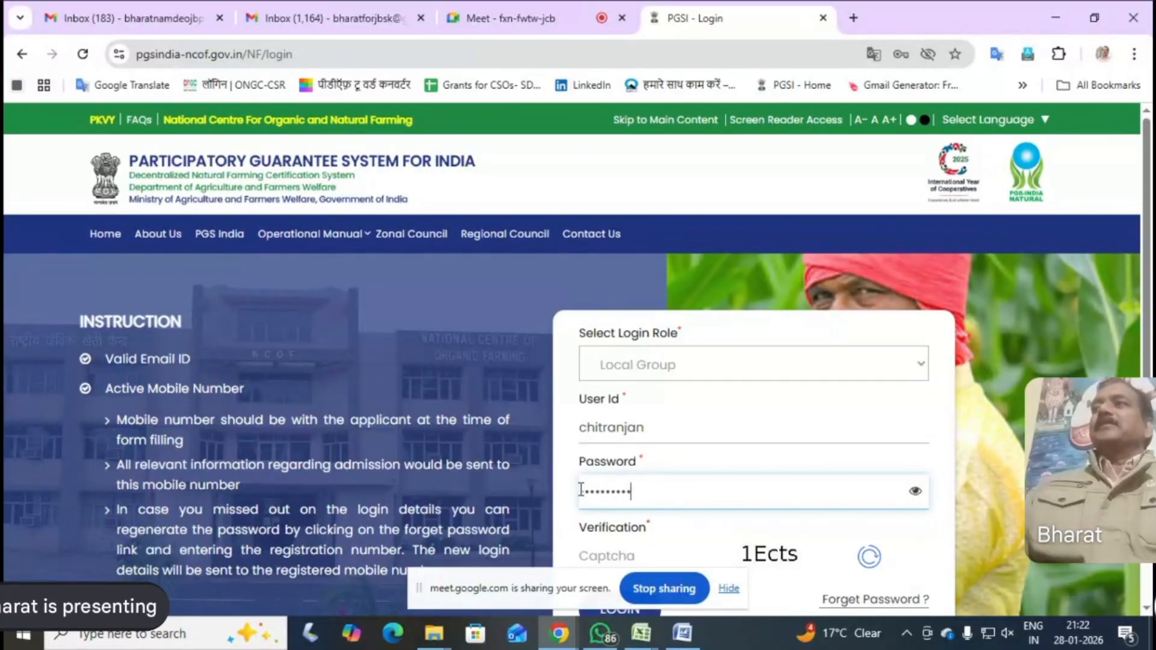
Enter the displayed captcha in the Verification field and log in to the local group account
{"action": "scroll", "coordinate": [651, 522], "scroll_direction": "down", "scroll_amount": 1}
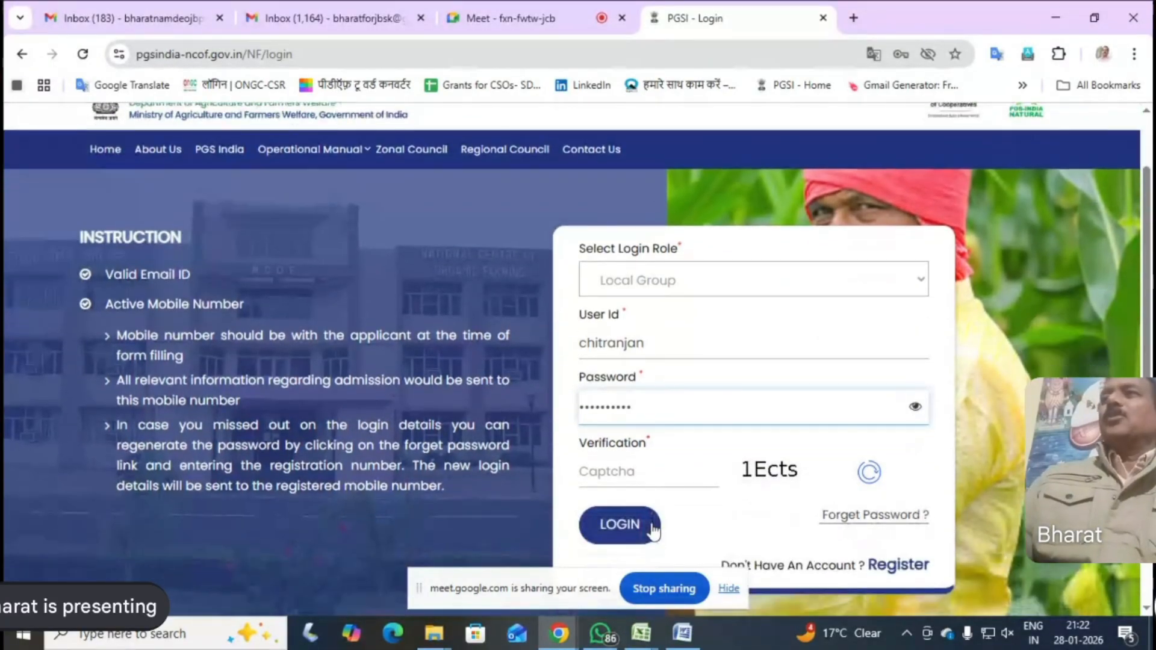
{"action": "left_click", "coordinate": [604, 479]}
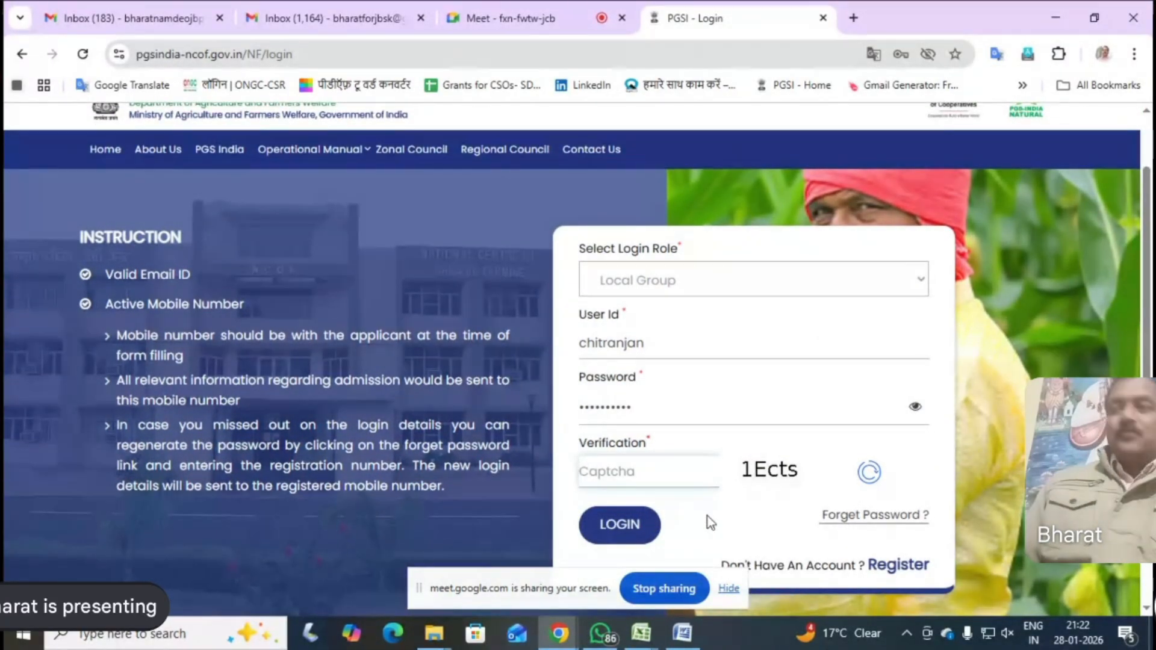
{"action": "type", "text": "1"}
{"action": "key", "text": "Caps_Lock"}
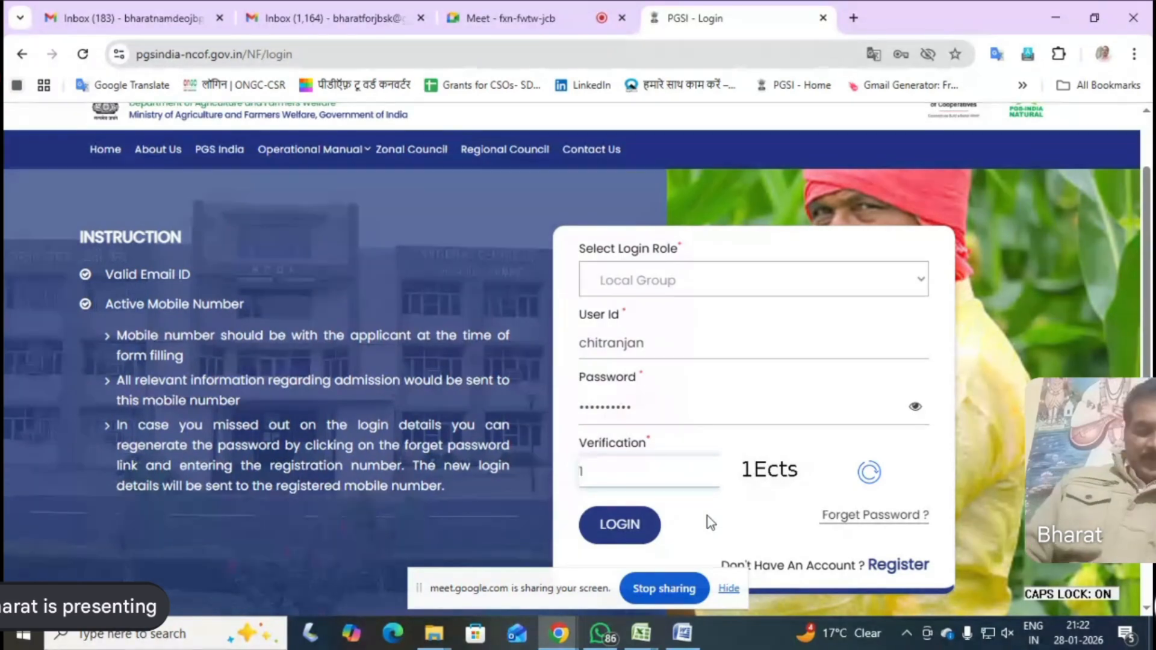
{"action": "type", "text": "E"}
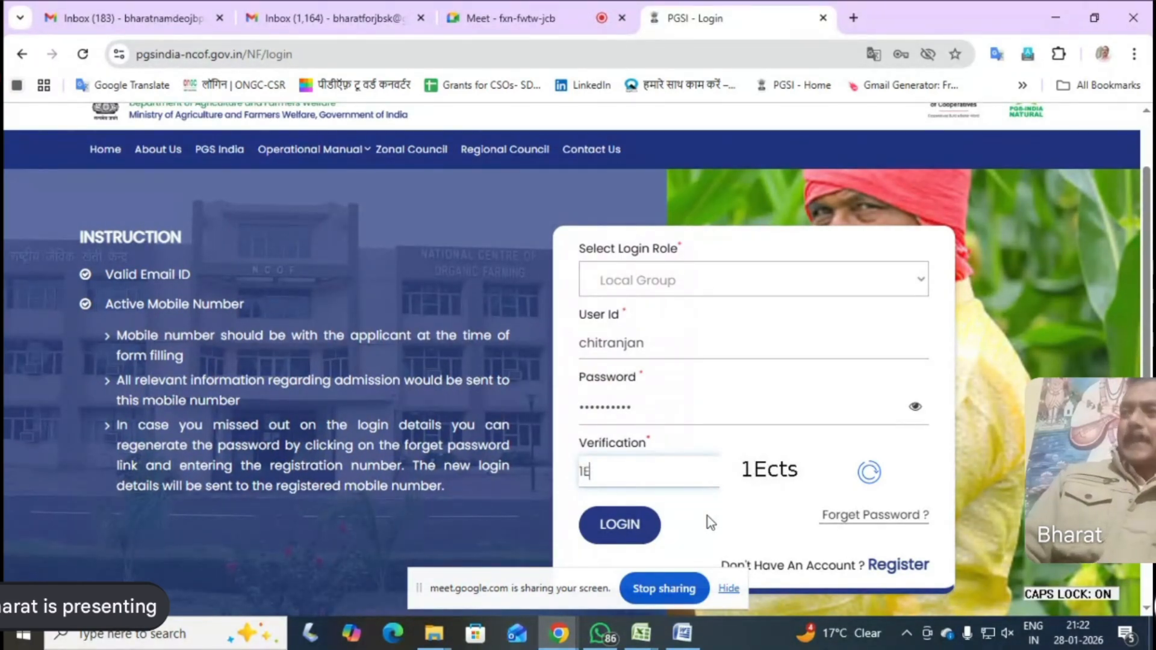
{"action": "key", "text": "Caps_Lock"}
{"action": "type", "text": "ct"}
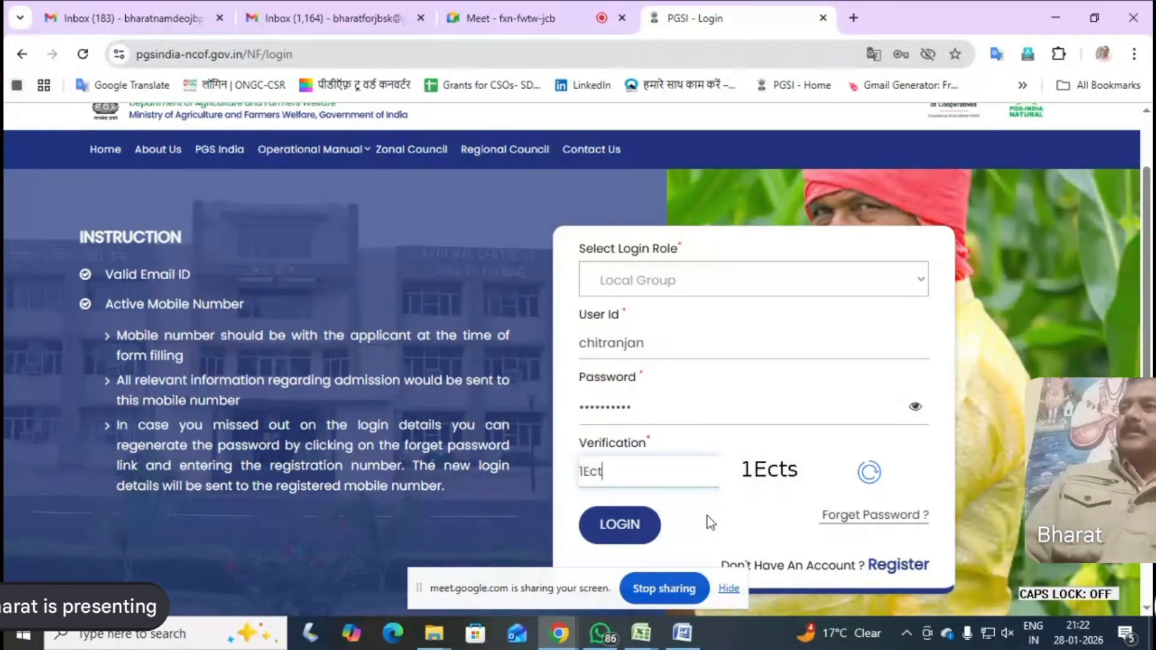
{"action": "type", "text": "s"}
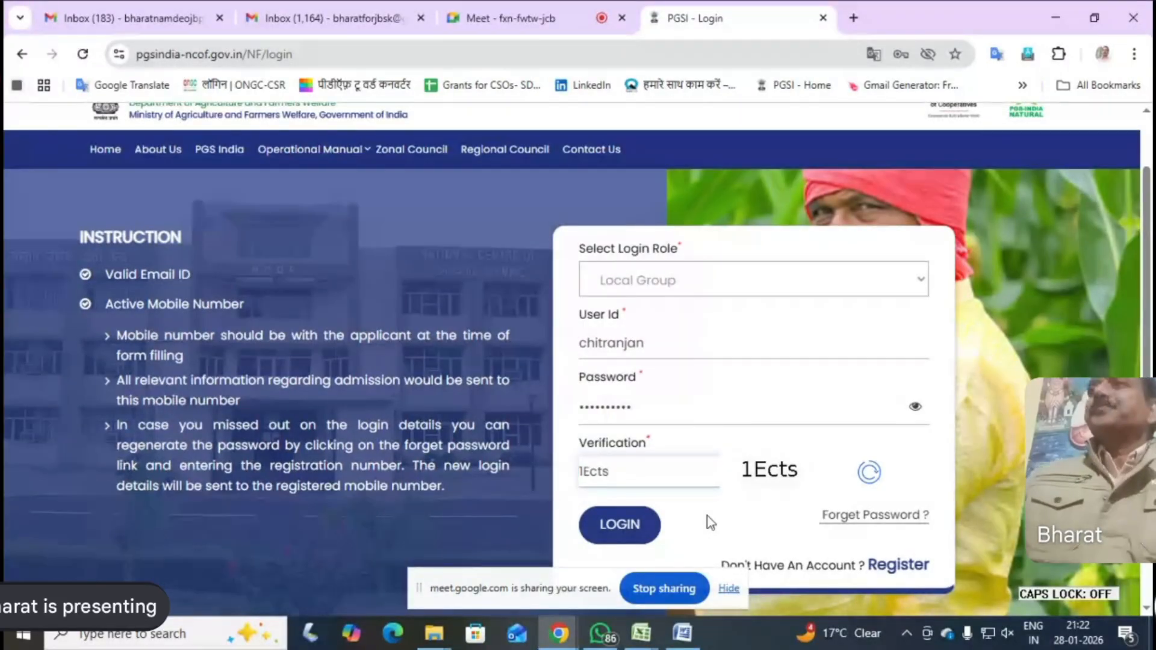
{"action": "left_click", "coordinate": [622, 528]}
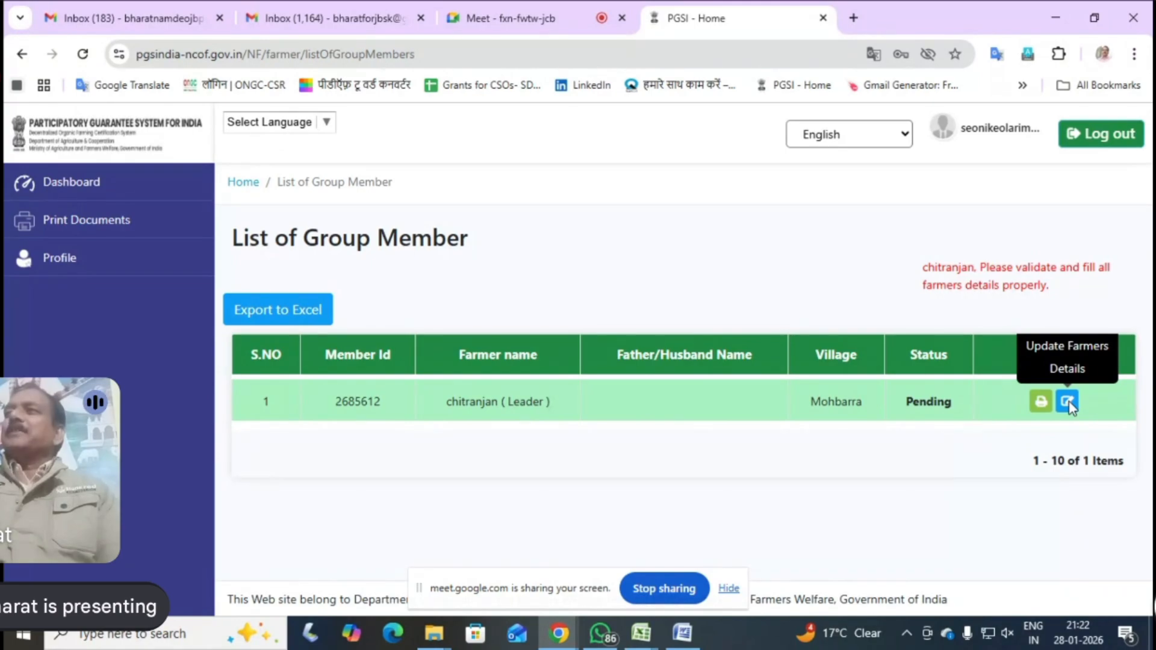
Open the group leader's farmer details for updating from the group member list and look over the personal details form
{"action": "left_click", "coordinate": [1068, 403]}
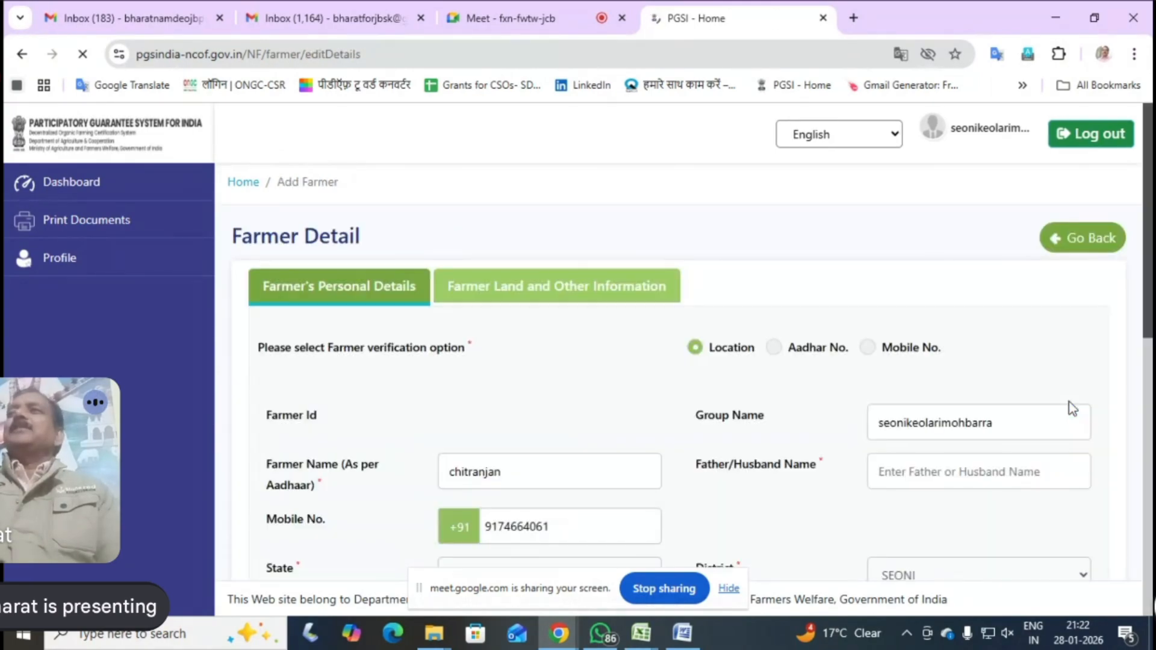
{"action": "scroll", "coordinate": [954, 456], "scroll_direction": "down", "scroll_amount": 5}
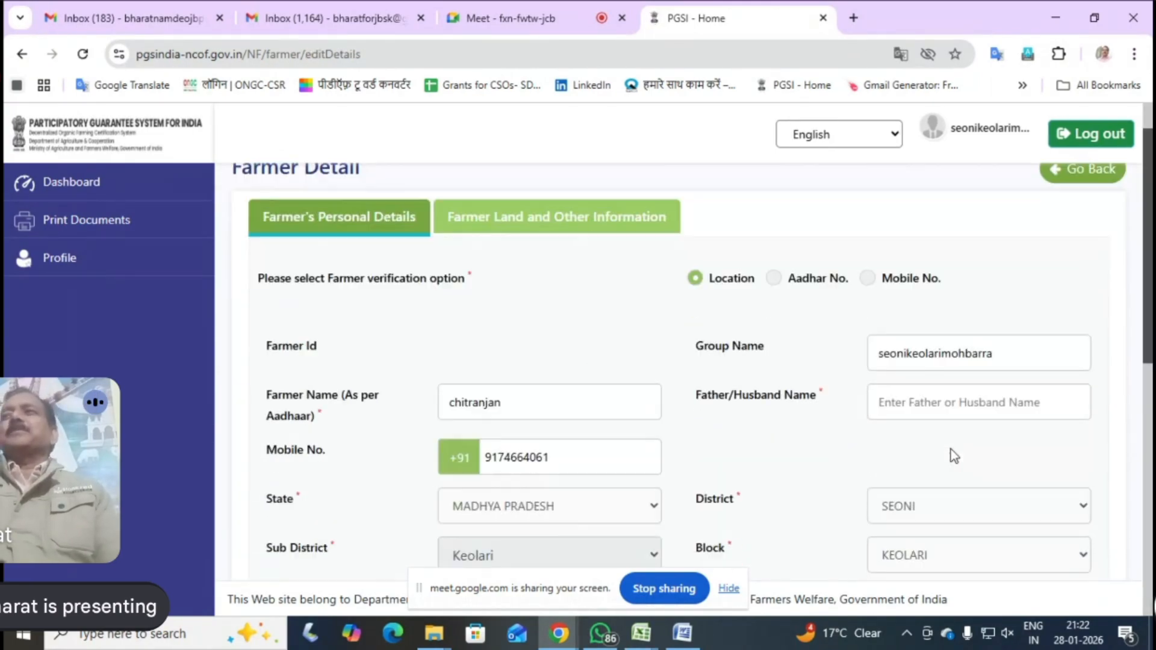
{"action": "scroll", "coordinate": [946, 451], "scroll_direction": "up", "scroll_amount": 1}
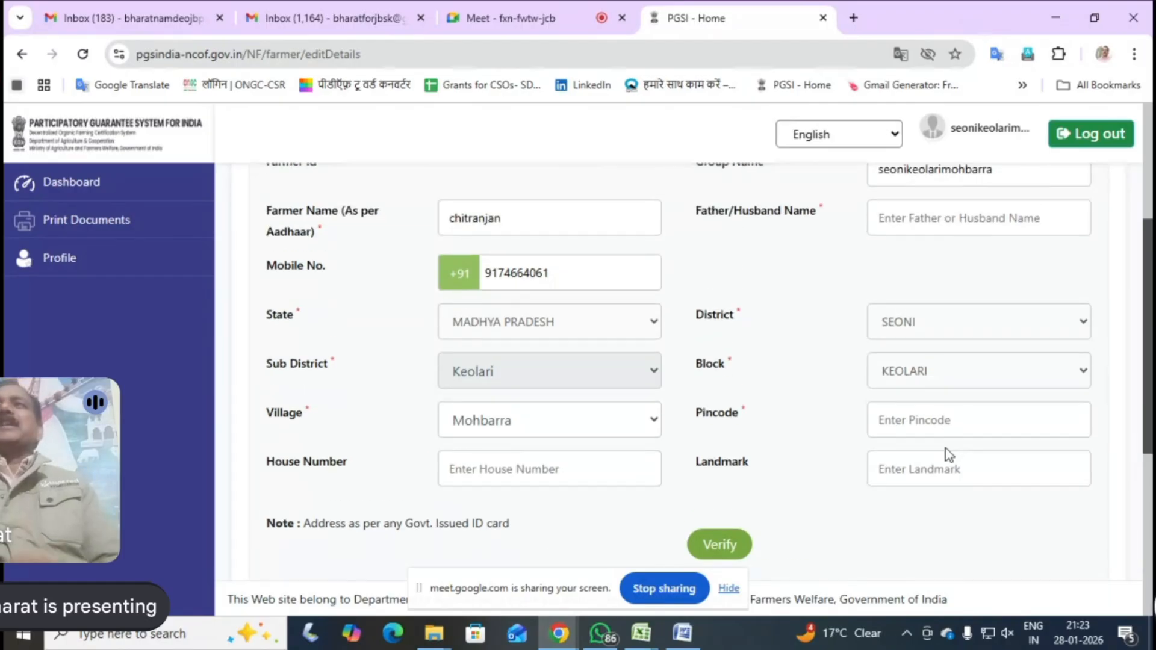
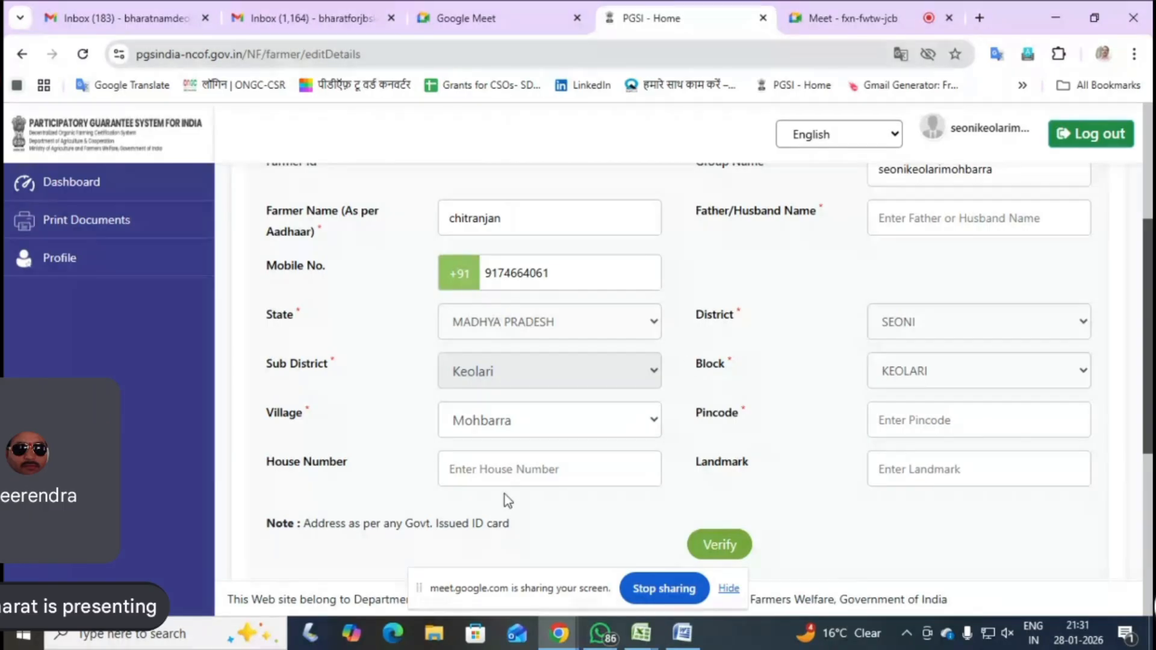
Fill in the group leader's house number and pincode in the address section of the farmer details form
{"action": "left_click", "coordinate": [471, 470]}
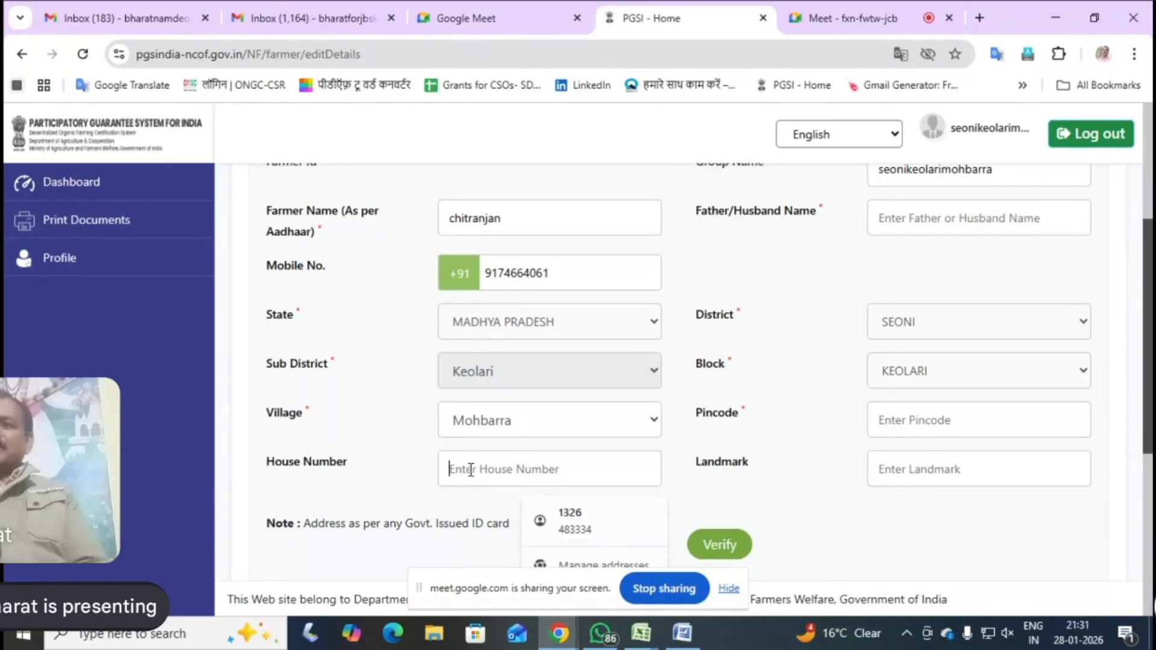
{"action": "type", "text": "46"}
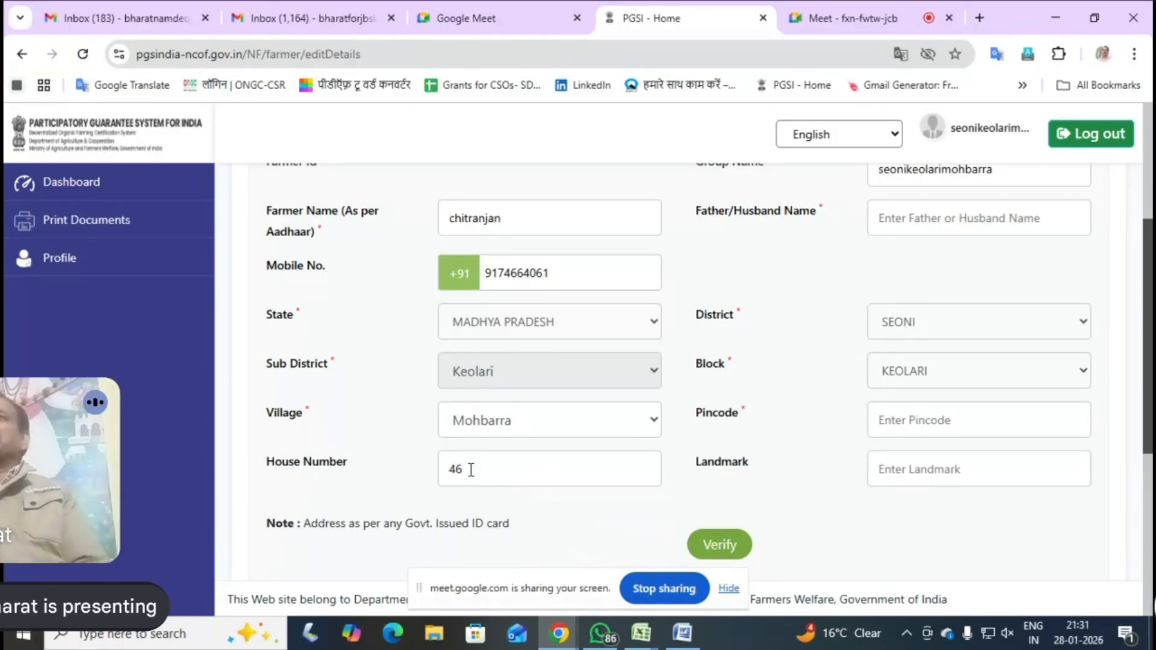
{"action": "left_click", "coordinate": [911, 420]}
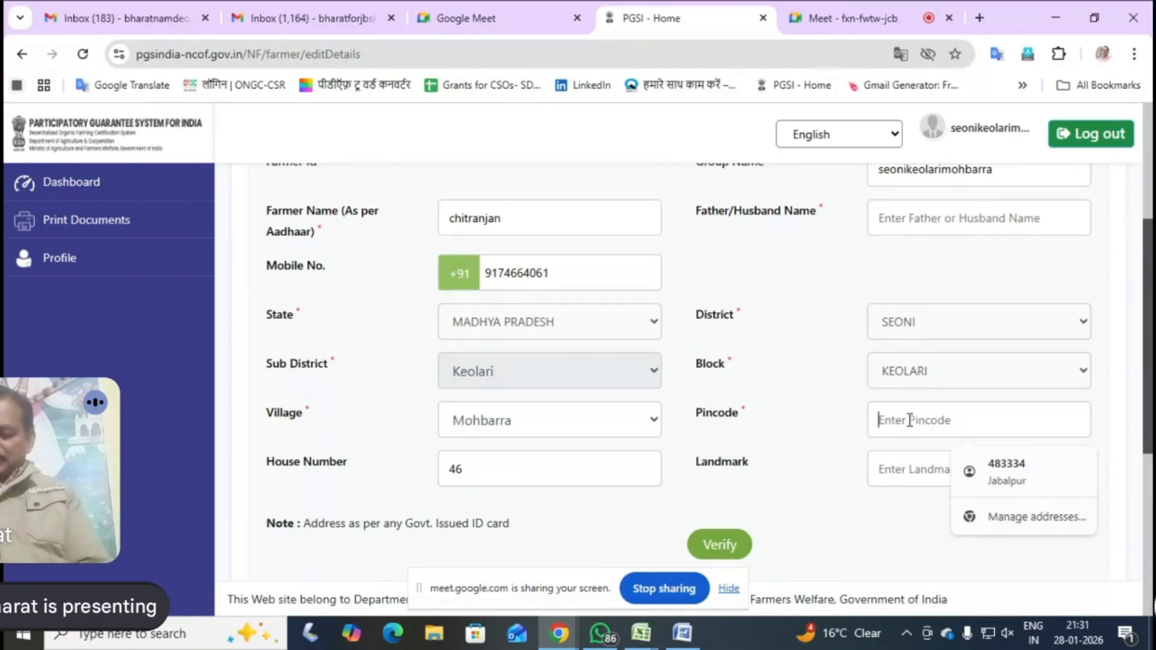
{"action": "type", "text": "4"}
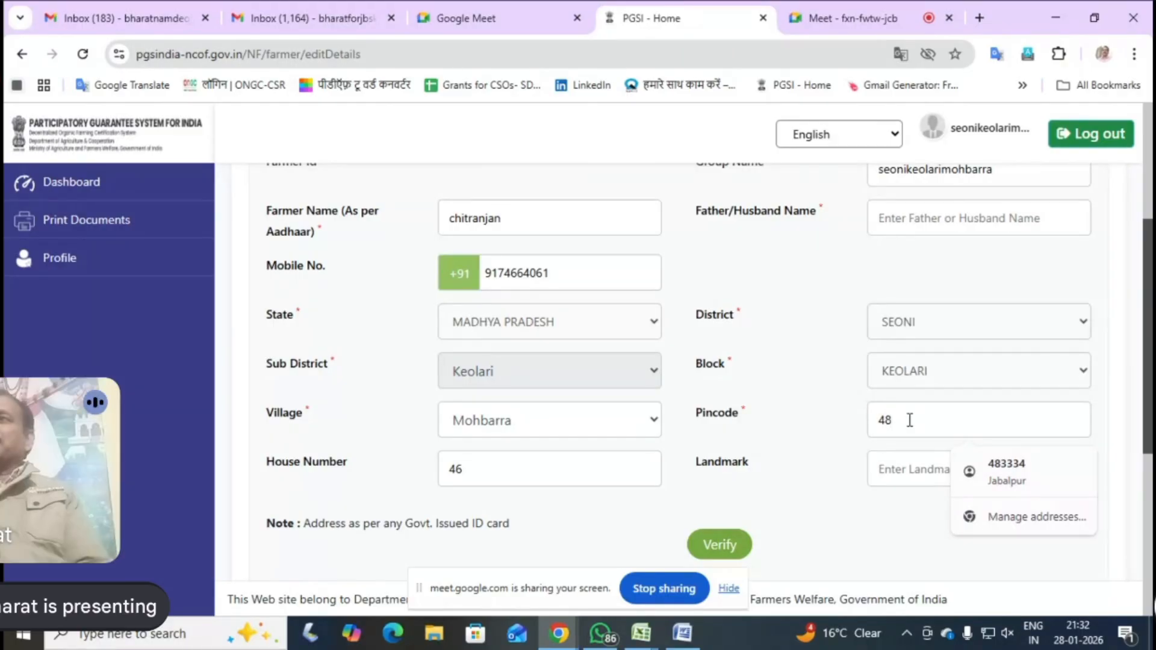
{"action": "type", "text": "80"}
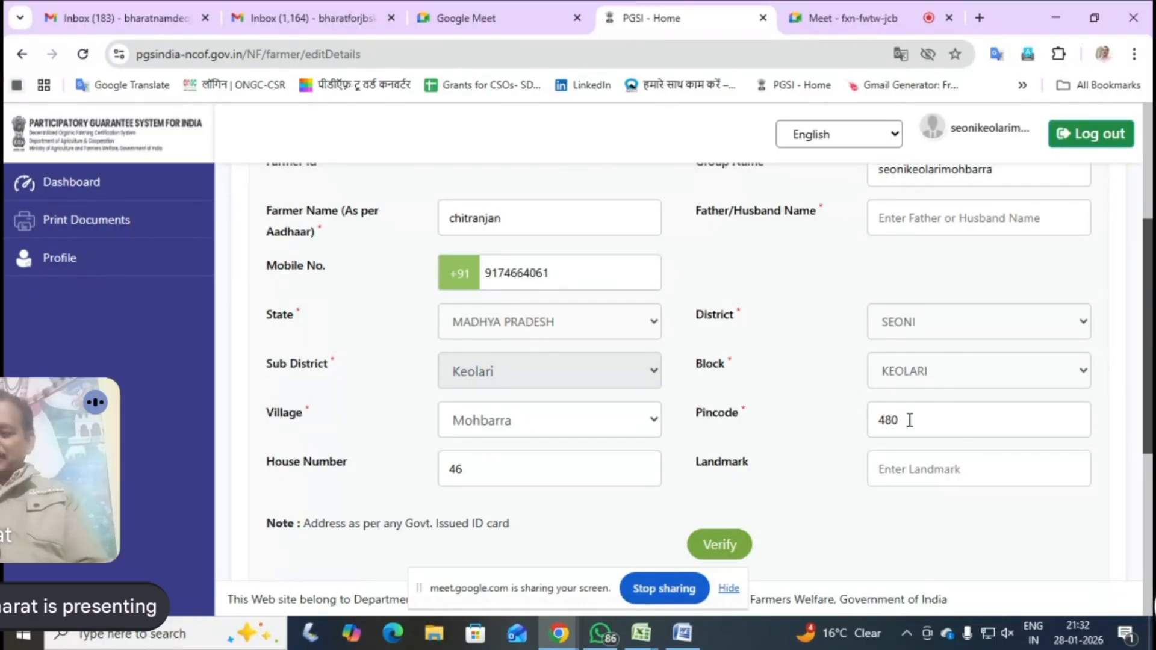
{"action": "type", "text": "661"}
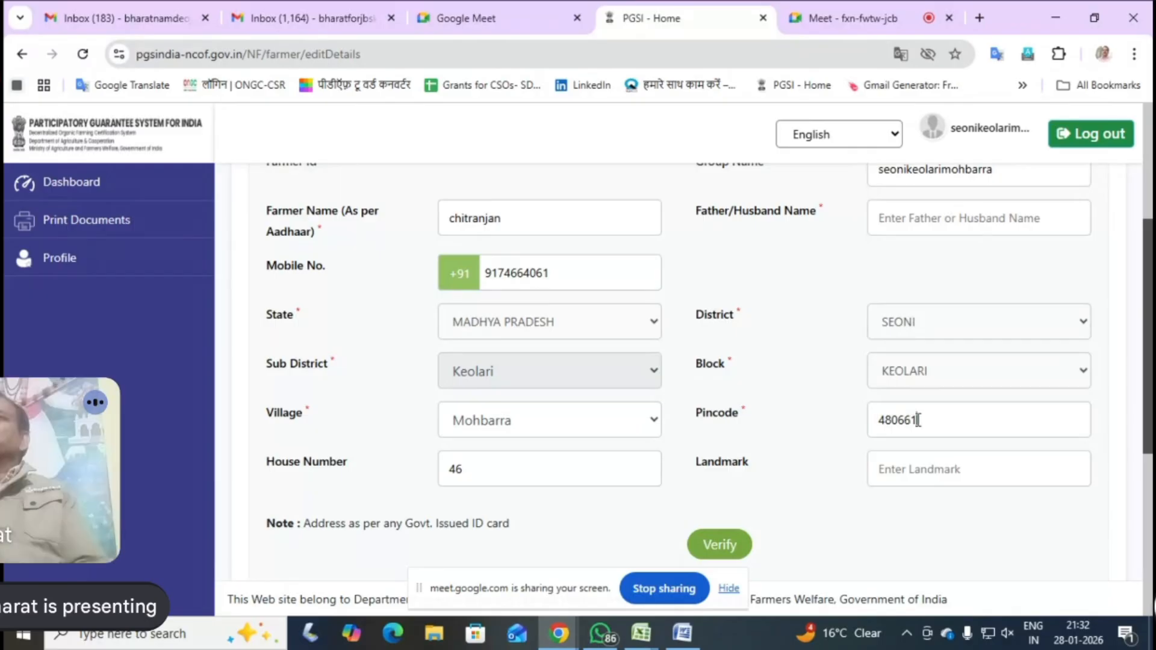
Run the verification of the leader's personal details and dismiss the resulting alert
{"action": "left_click", "coordinate": [722, 546]}
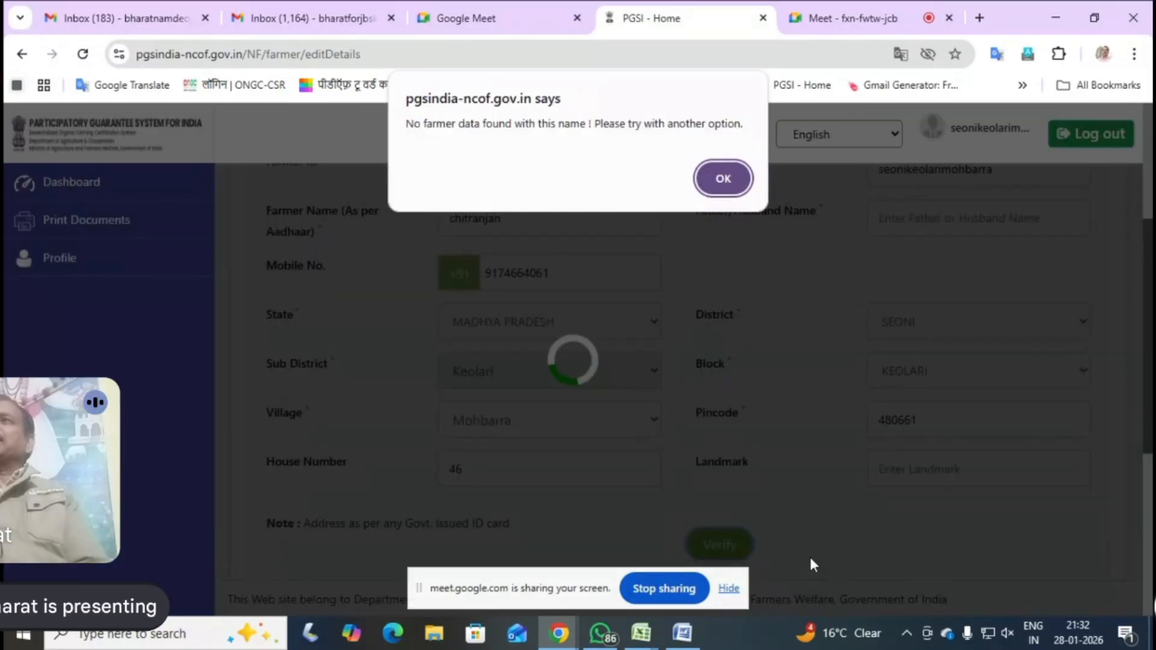
{"action": "left_click", "coordinate": [722, 178]}
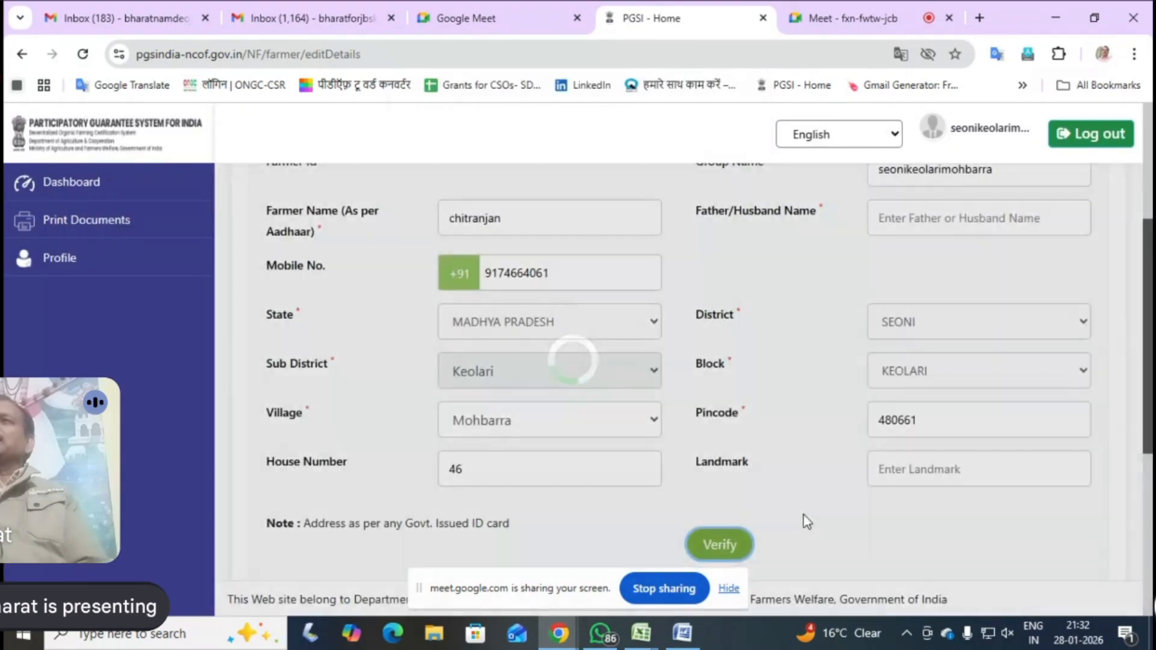
Check the remaining farmer fields, then switch to the KEOLARI 125 workbook in Excel and examine the rows around the highlighted leader entry
{"action": "scroll", "coordinate": [804, 517], "scroll_direction": "down", "scroll_amount": 5}
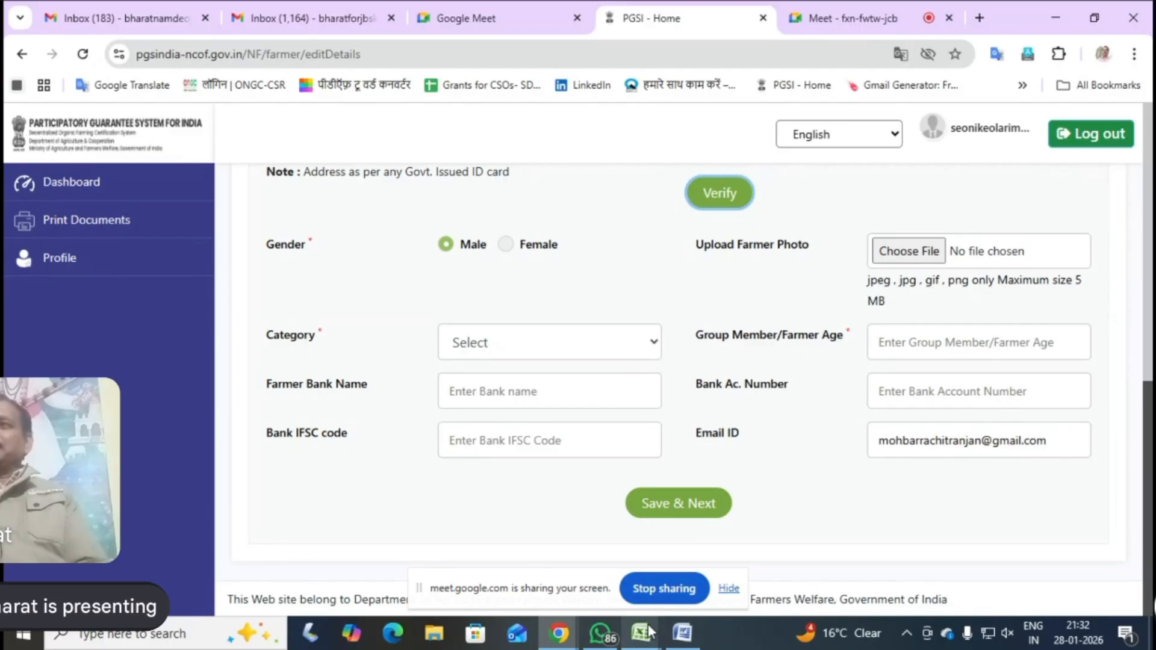
{"action": "mouse_move", "coordinate": [641, 632]}
{"action": "left_click", "coordinate": [584, 593]}
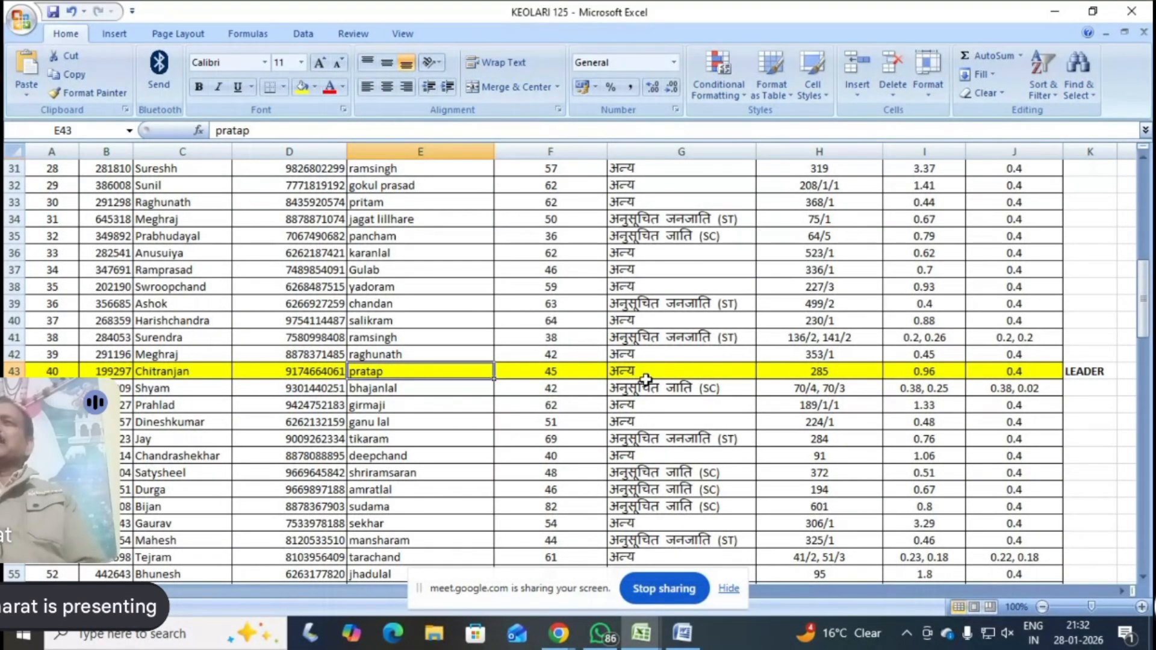
{"action": "scroll", "coordinate": [646, 379], "scroll_direction": "up", "scroll_amount": 2}
{"action": "scroll", "coordinate": [645, 379], "scroll_direction": "up", "scroll_amount": 1}
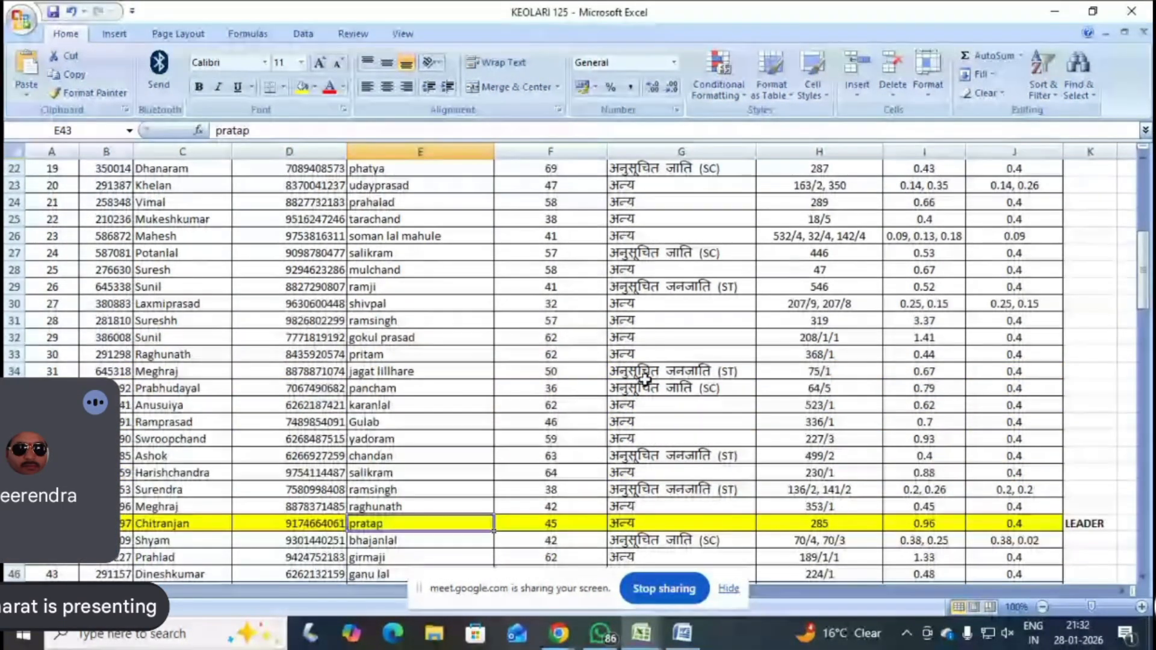
{"action": "scroll", "coordinate": [646, 379], "scroll_direction": "up", "scroll_amount": 1}
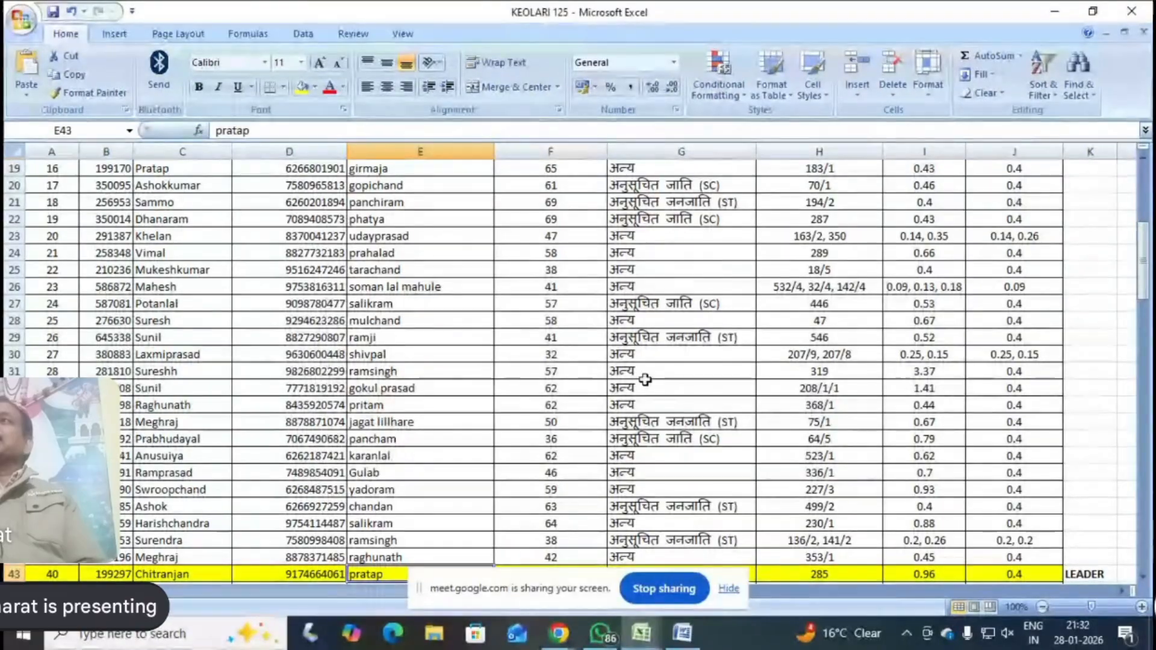
{"action": "scroll", "coordinate": [669, 377], "scroll_direction": "down", "scroll_amount": 4}
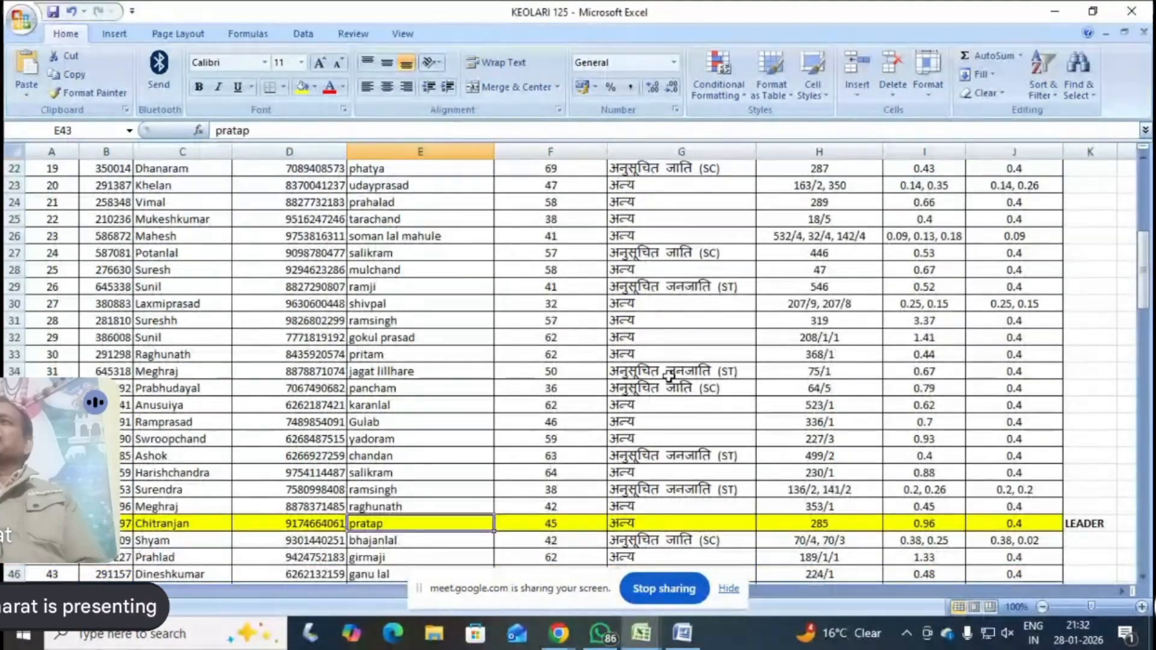
{"action": "scroll", "coordinate": [668, 377], "scroll_direction": "down", "scroll_amount": 5}
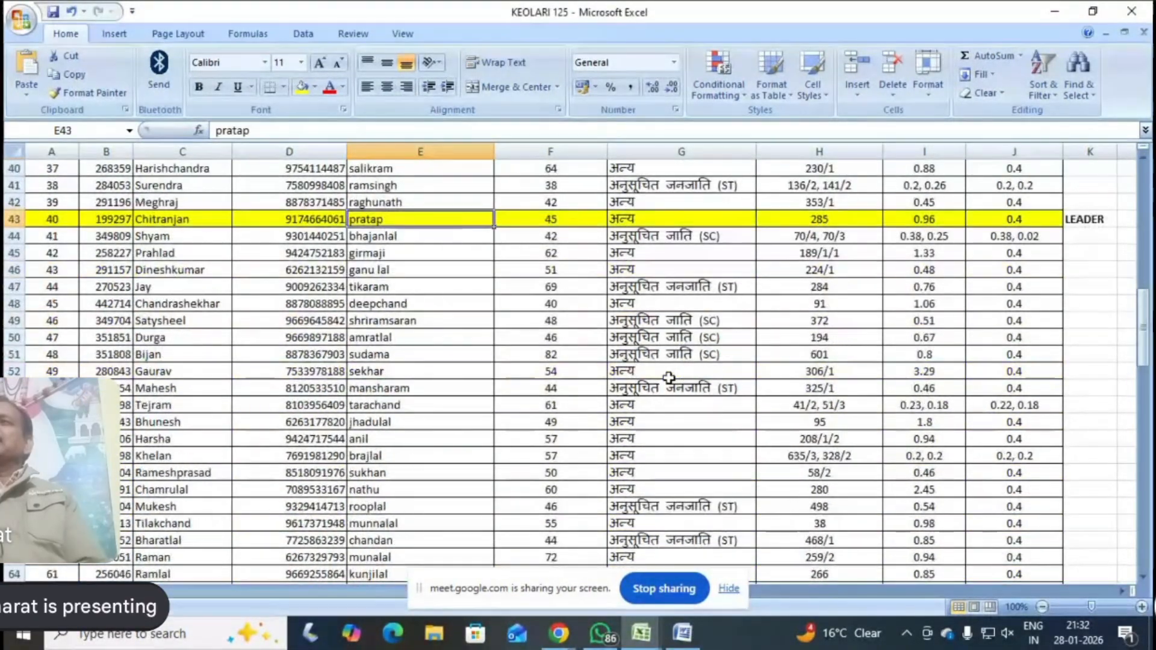
{"action": "scroll", "coordinate": [664, 378], "scroll_direction": "down", "scroll_amount": 3}
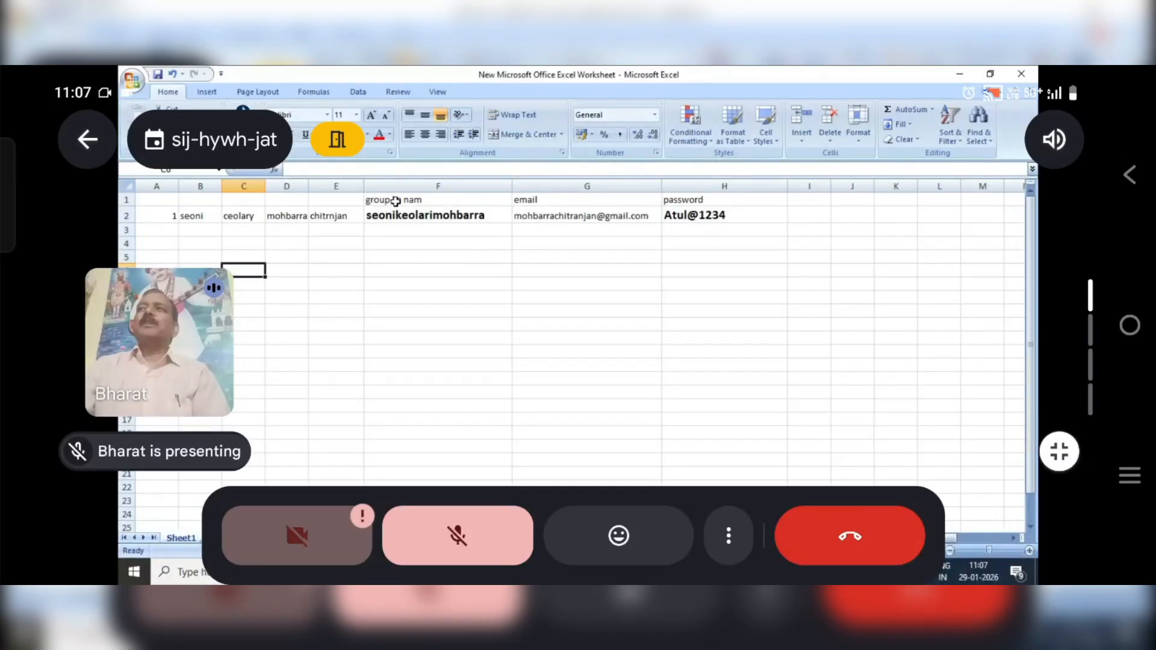
In the new Excel worksheet with the group account record, enter the heading "distric" in cell B1
{"action": "left_click", "coordinate": [201, 200]}
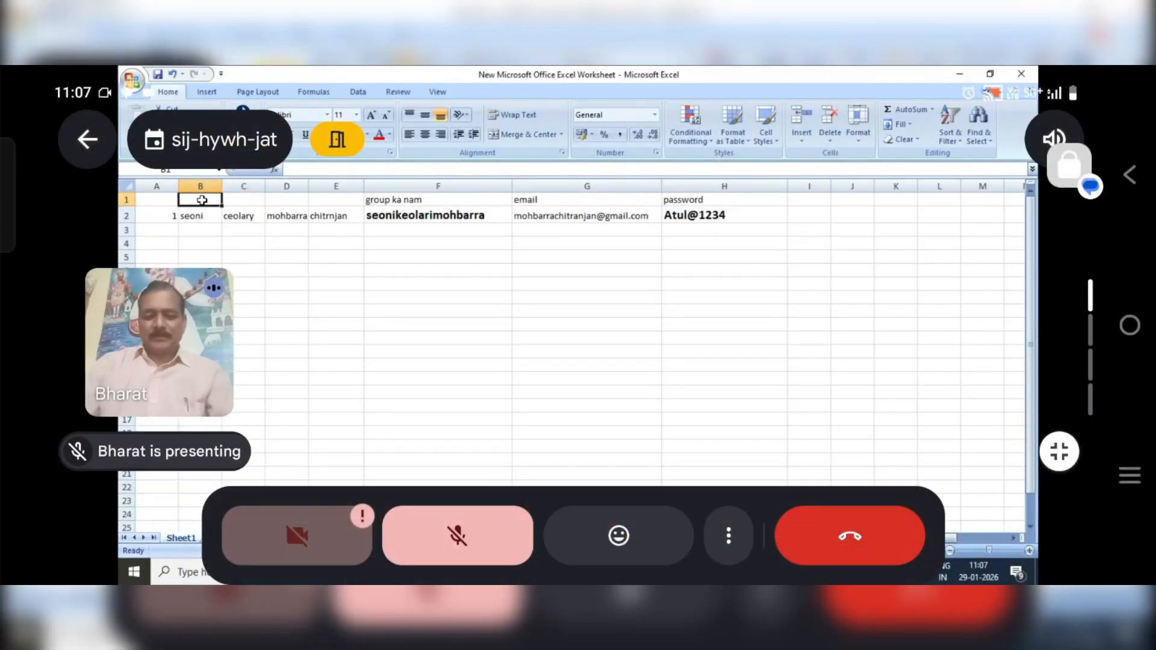
{"action": "type", "text": "d"}
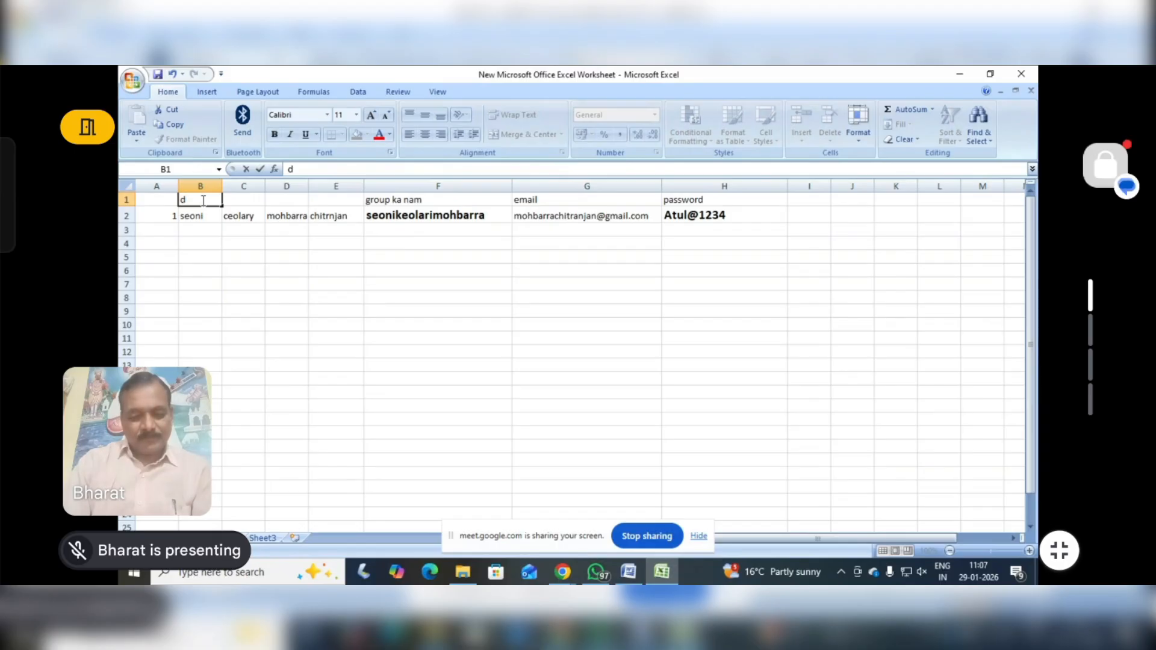
{"action": "type", "text": "is"}
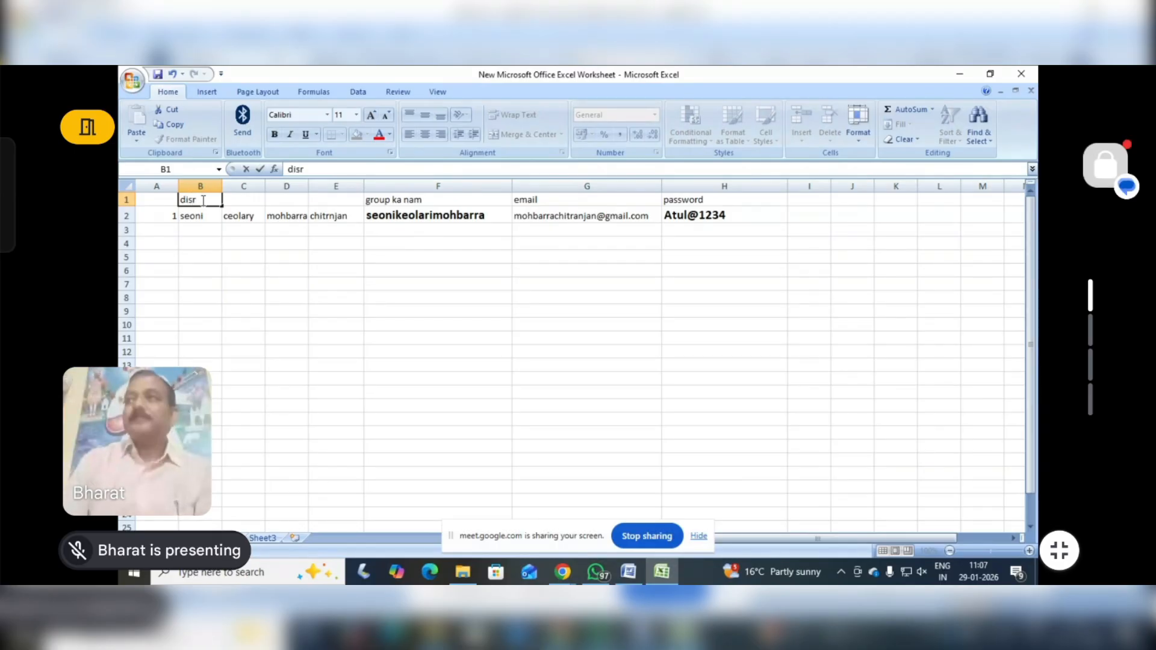
{"action": "type", "text": "r"}
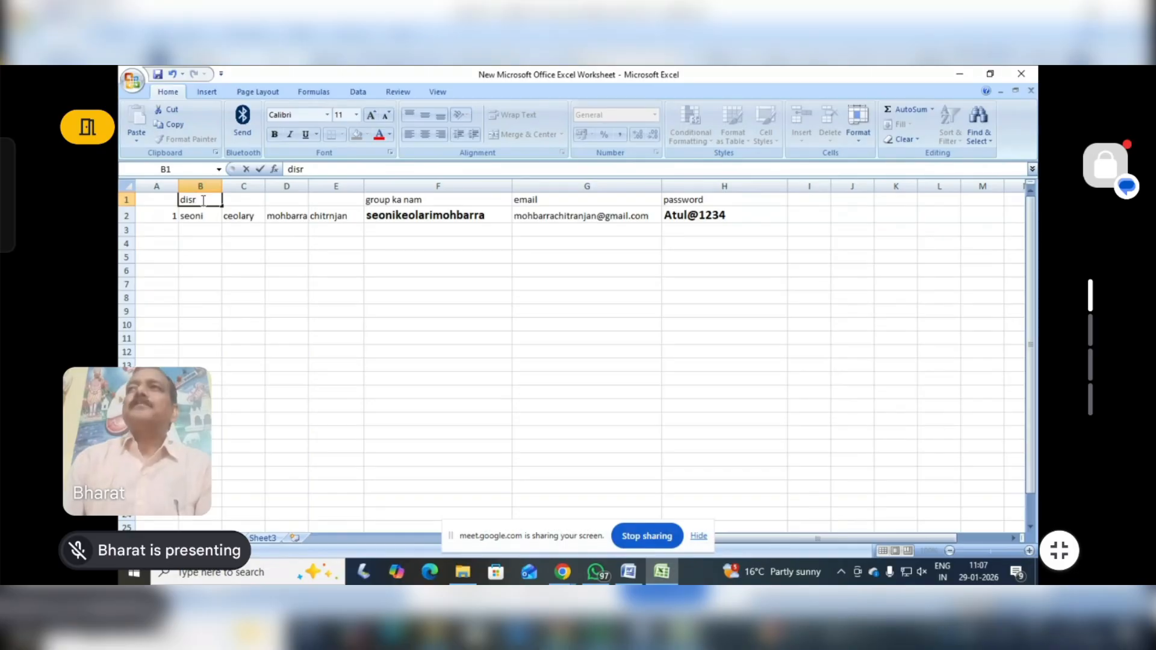
{"action": "key", "text": "BackSpace"}
{"action": "type", "text": "t"}
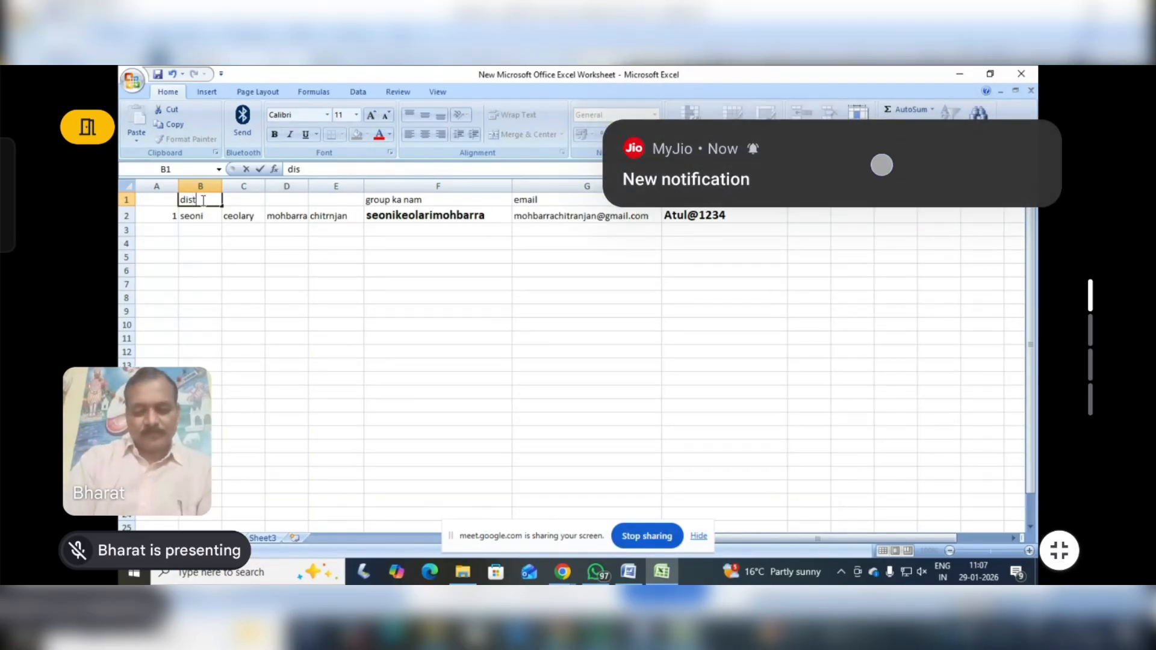
{"action": "type", "text": "ric"}
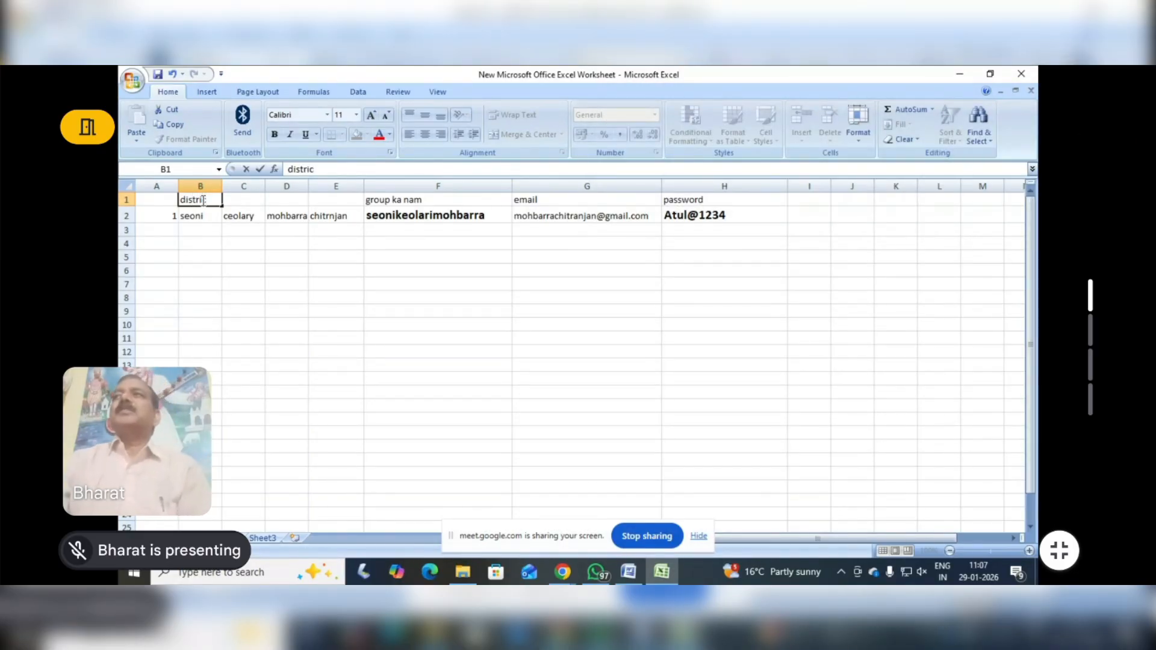
{"action": "left_click", "coordinate": [400, 297]}
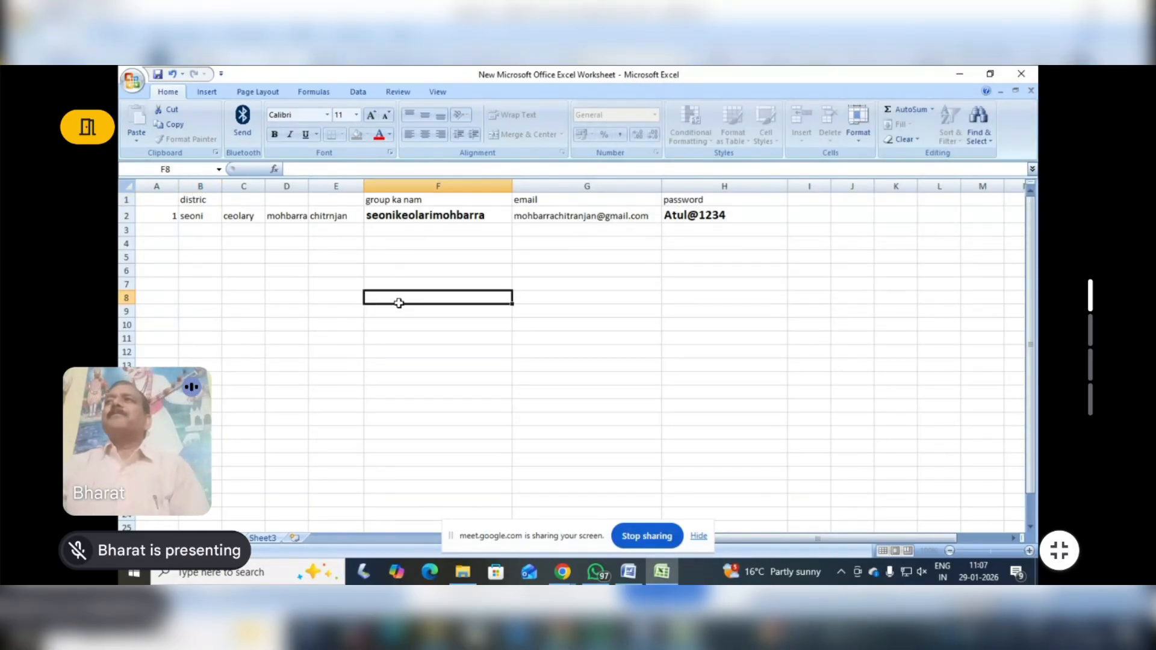
Enter the heading "block" in cell C1 above the block name
{"action": "left_click", "coordinate": [243, 201]}
{"action": "type", "text": "b"}
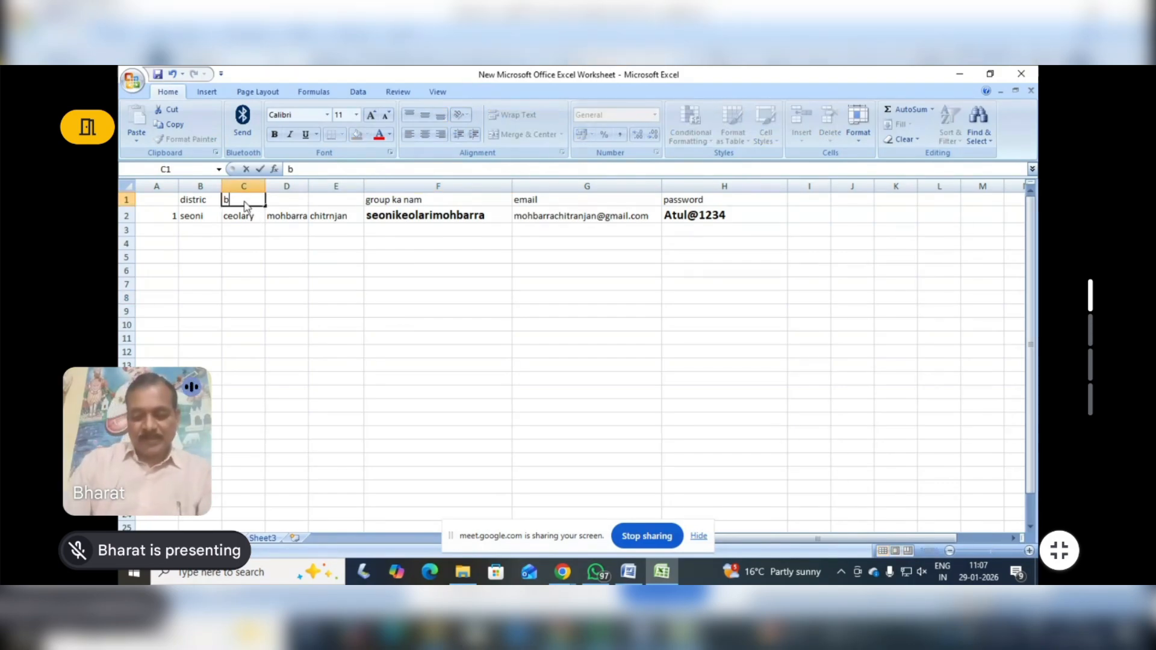
{"action": "type", "text": "lock"}
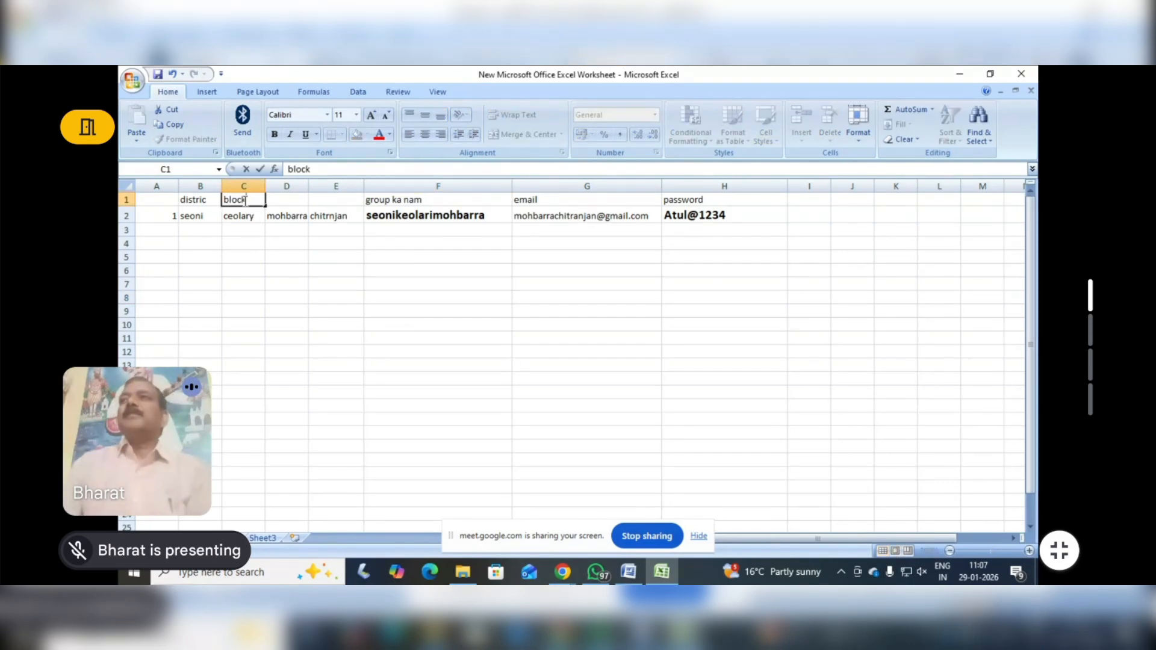
Enter the heading "kalster ka nam" in cell D1 and widen column D to fit it
{"action": "left_click", "coordinate": [291, 198]}
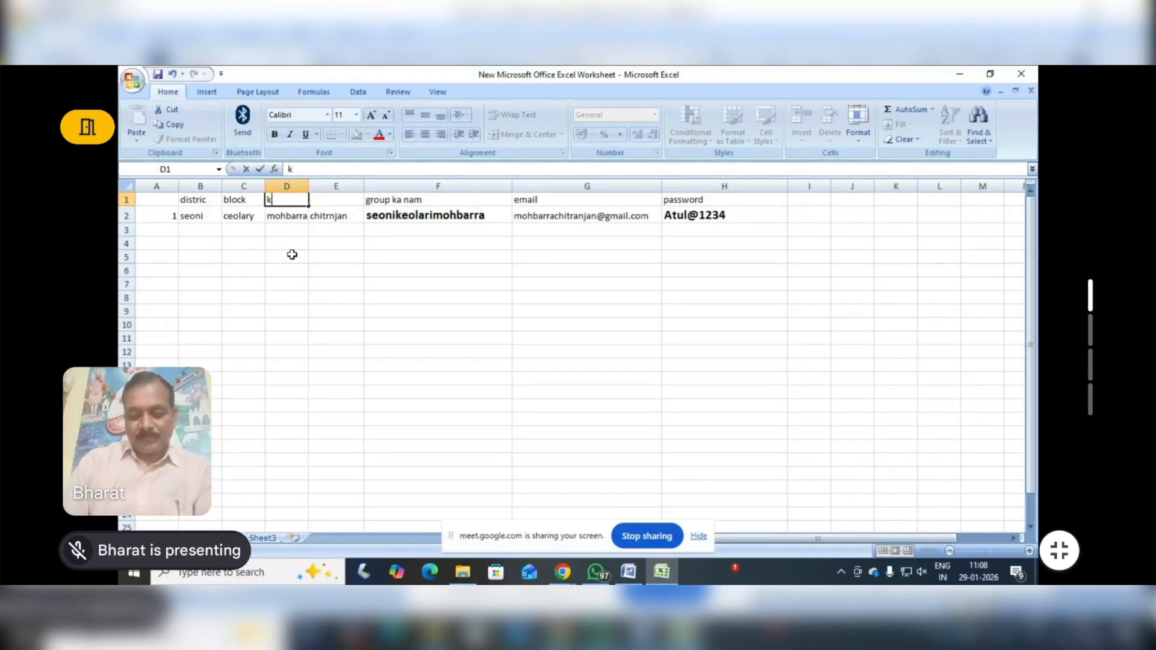
{"action": "type", "text": "kalster"}
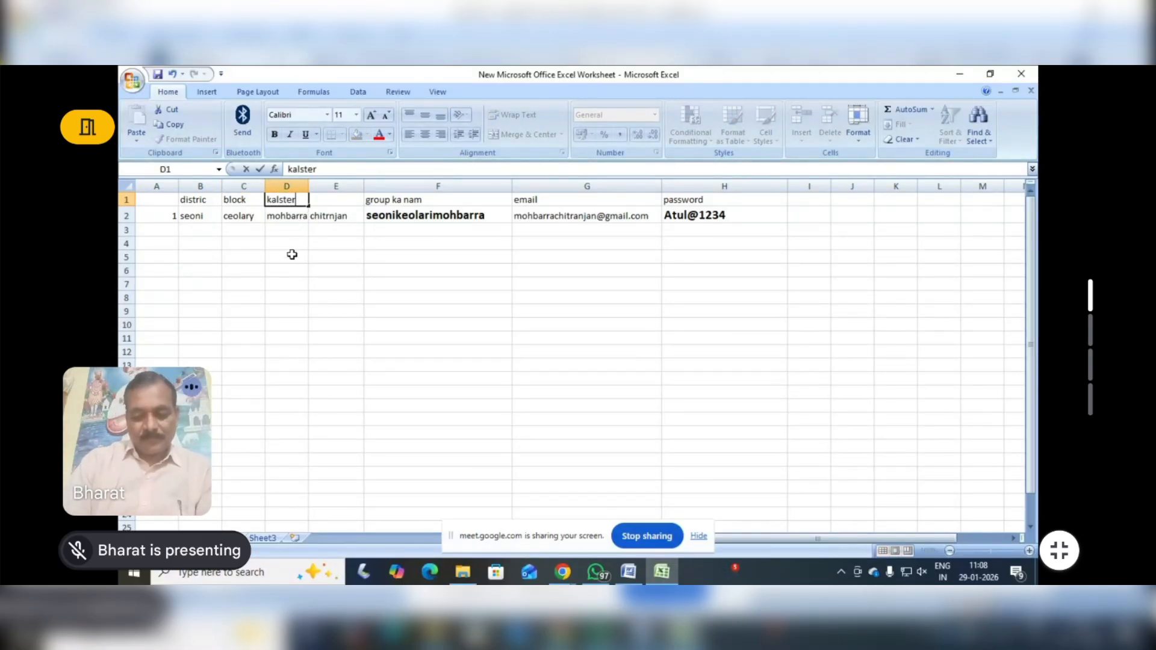
{"action": "type", "text": " ka n"}
{"action": "type", "text": "am"}
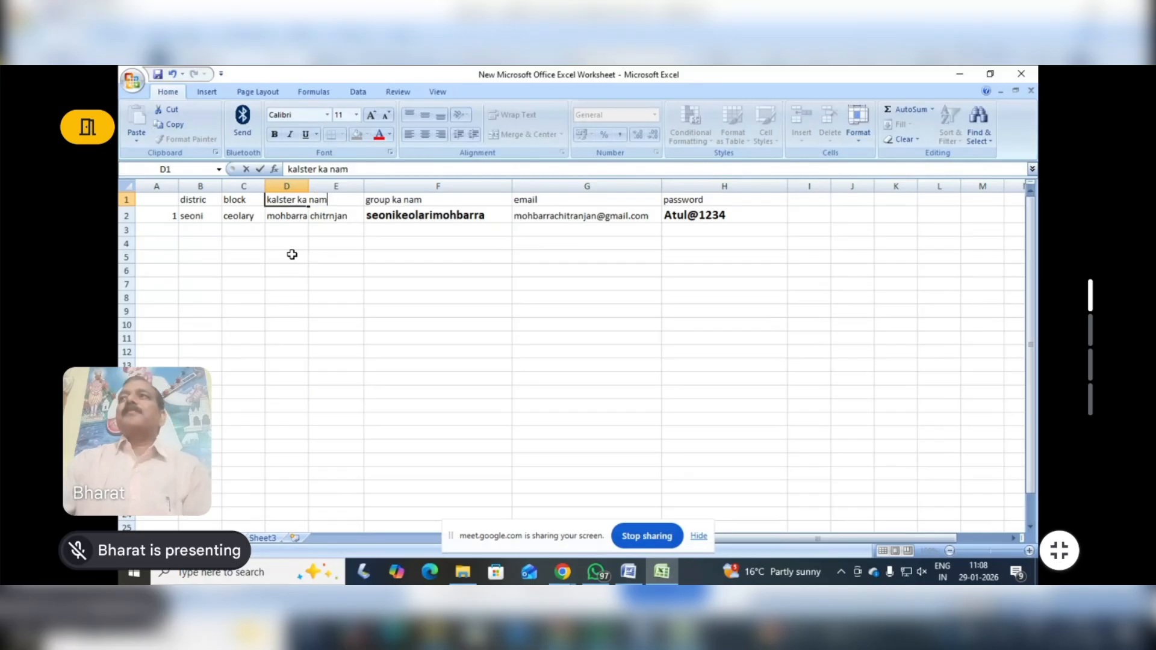
{"action": "left_click", "coordinate": [341, 259]}
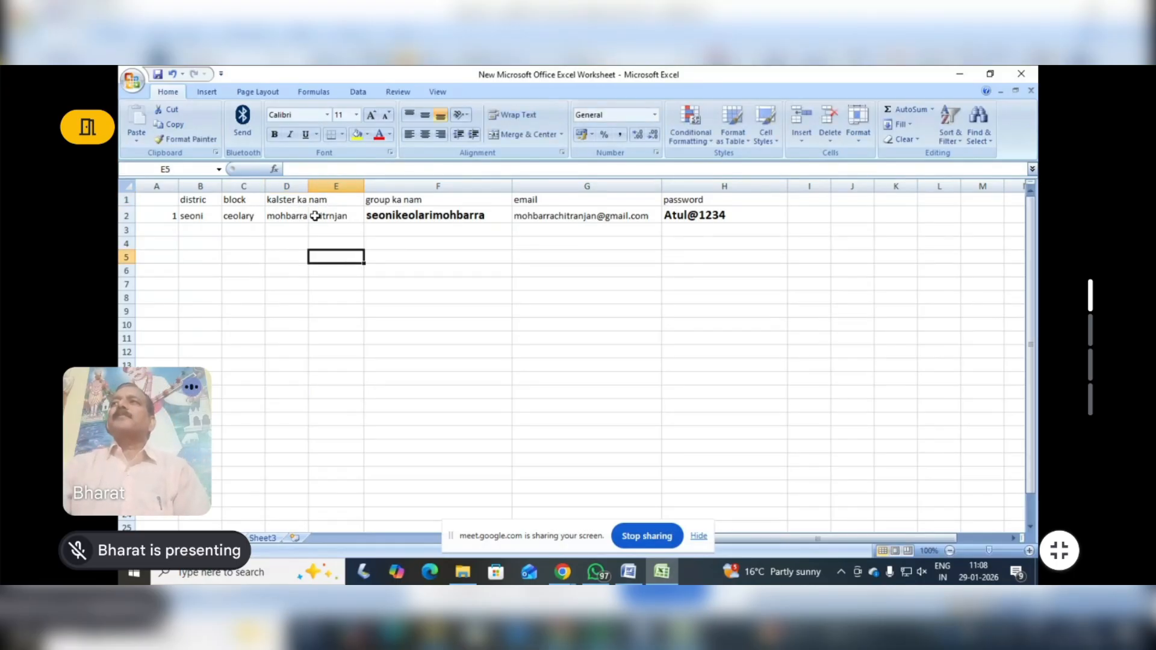
{"action": "left_click_drag", "start_coordinate": [309, 186], "coordinate": [335, 186]}
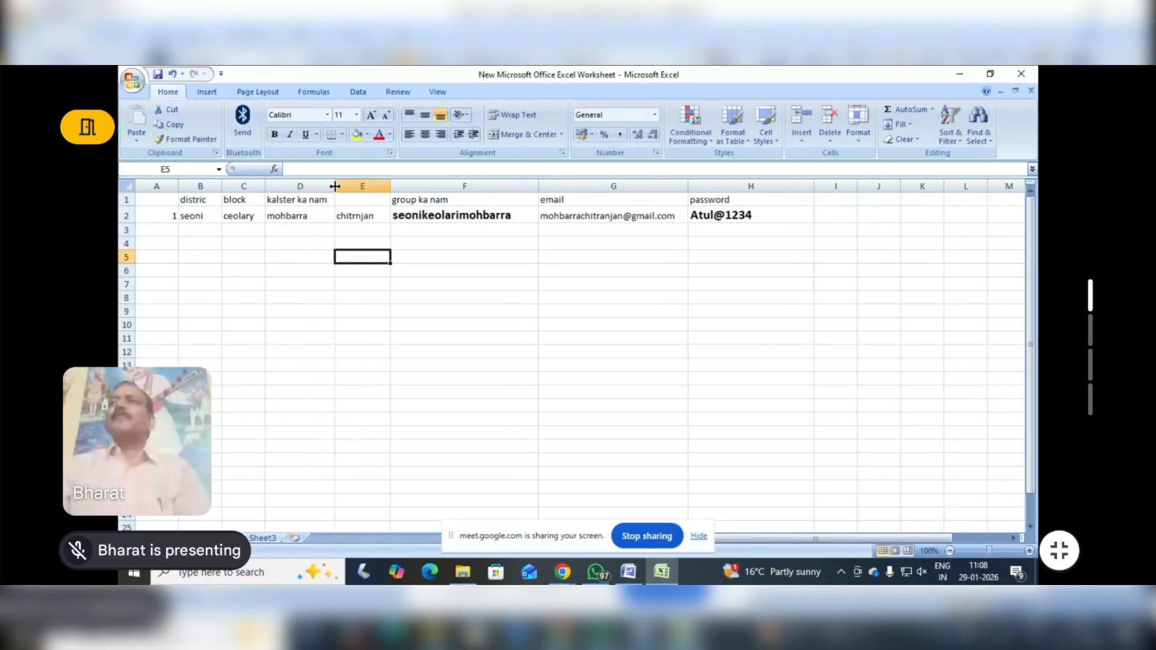
{"action": "left_click", "coordinate": [423, 315]}
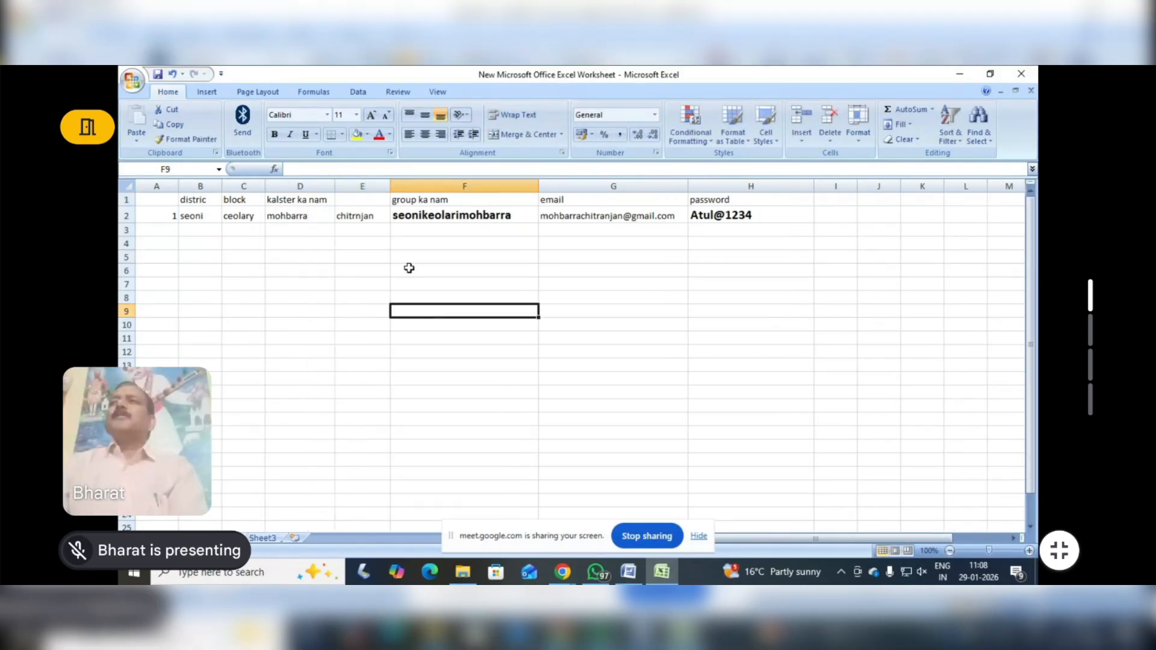
Enter the heading "grup lider" in cell E1 above the leader's name and widen column E slightly
{"action": "left_click", "coordinate": [362, 200]}
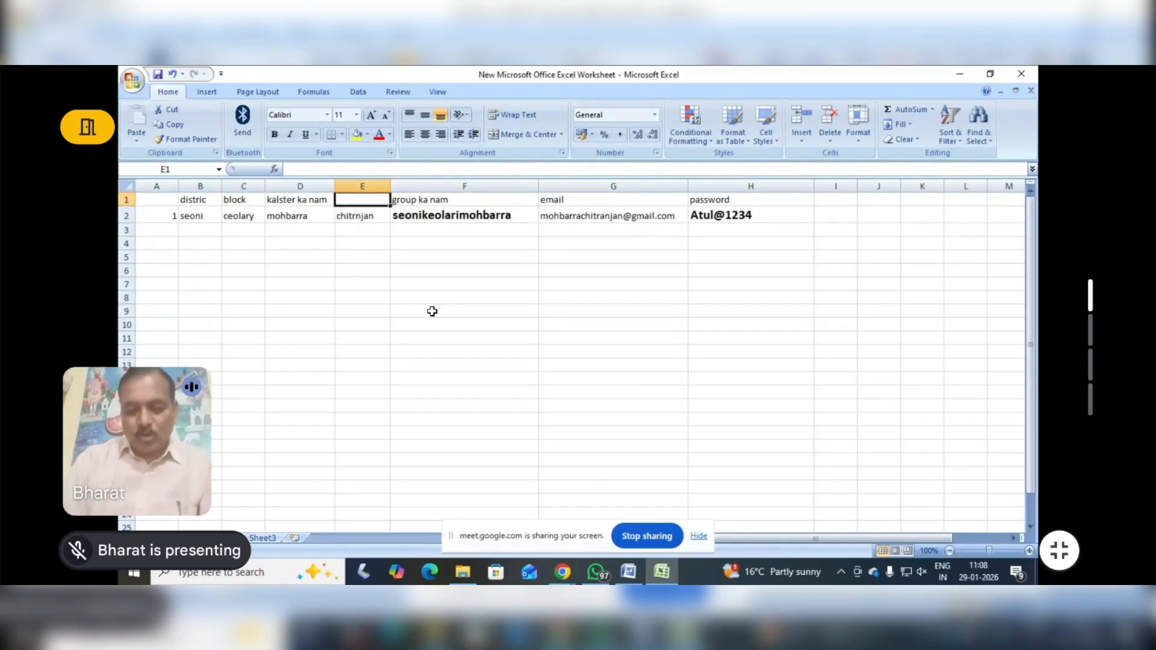
{"action": "type", "text": "grup"}
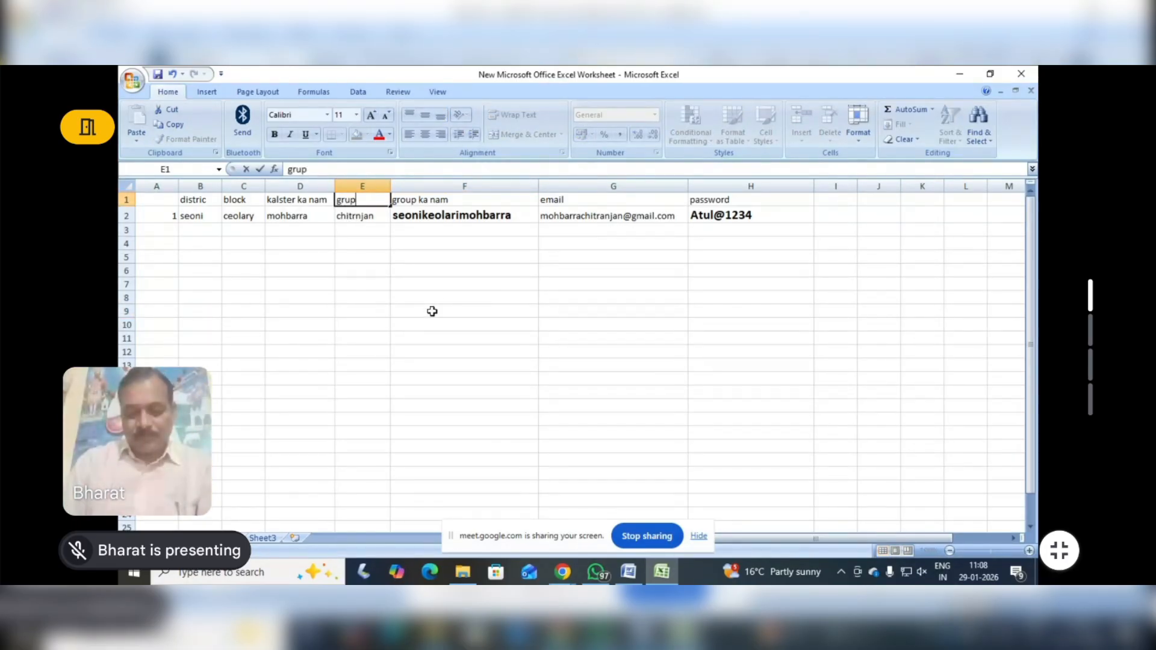
{"action": "type", "text": " lider"}
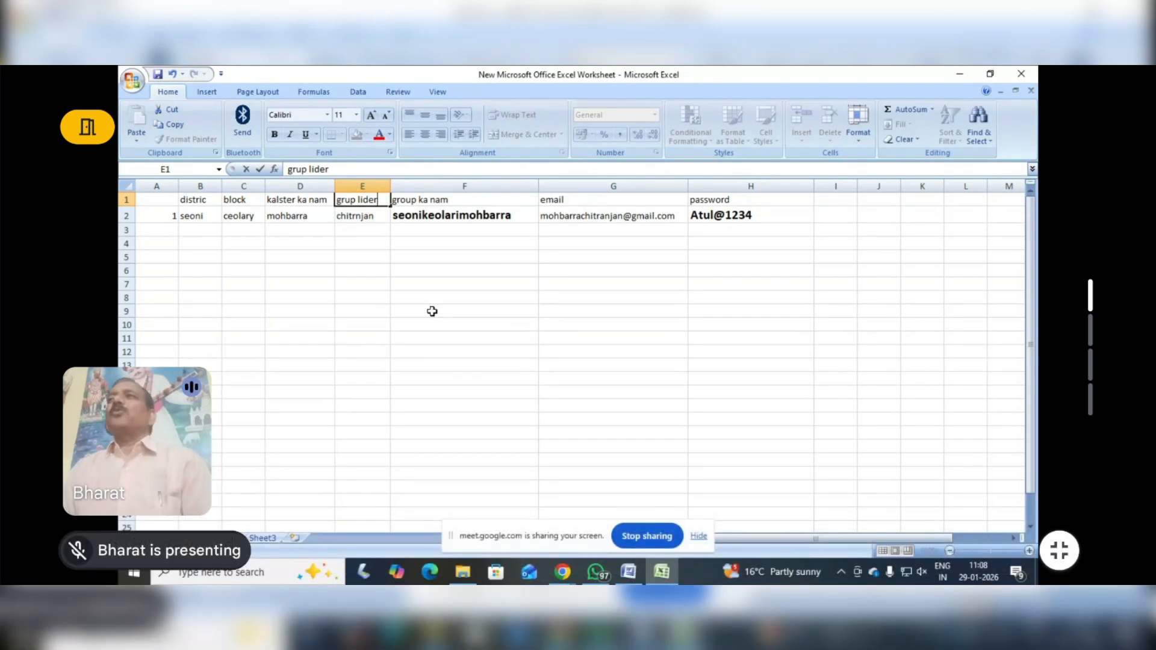
{"action": "left_click", "coordinate": [392, 186]}
{"action": "left_click_drag", "start_coordinate": [390, 186], "coordinate": [405, 187]}
Correct the spelling of the heading in cell E1 to "grup leeder"
{"action": "double_click", "coordinate": [385, 205]}
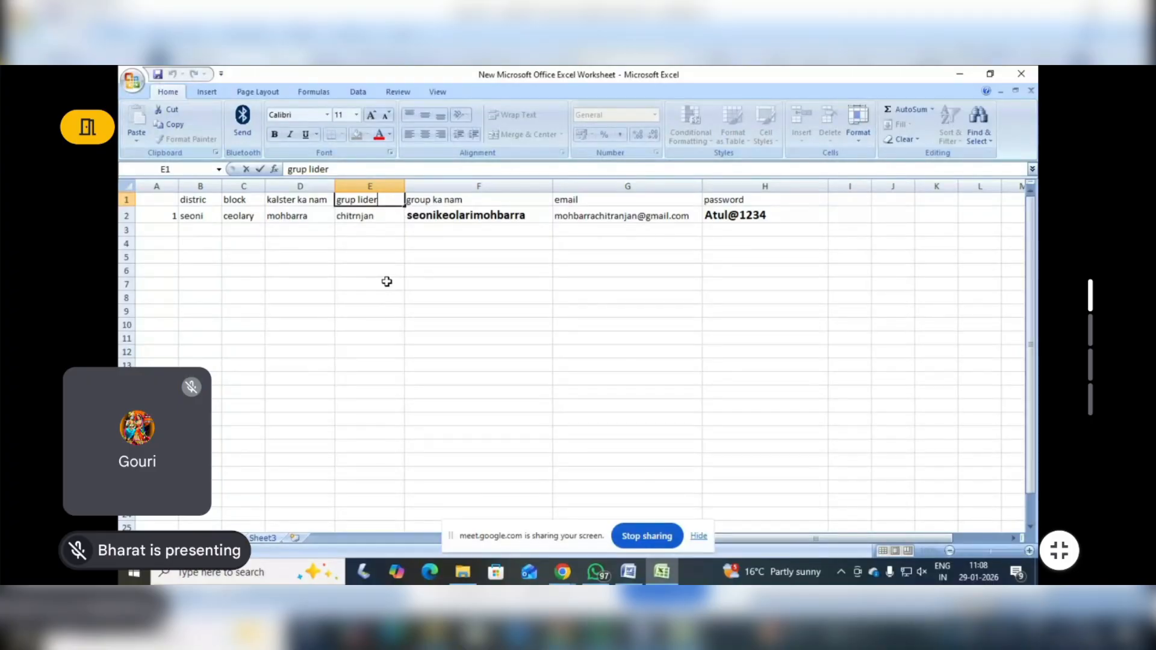
{"action": "key", "text": "BackSpace"}
{"action": "key", "text": "BackSpace"}
{"action": "key", "text": "BackSpace"}
{"action": "type", "text": "eeder"}
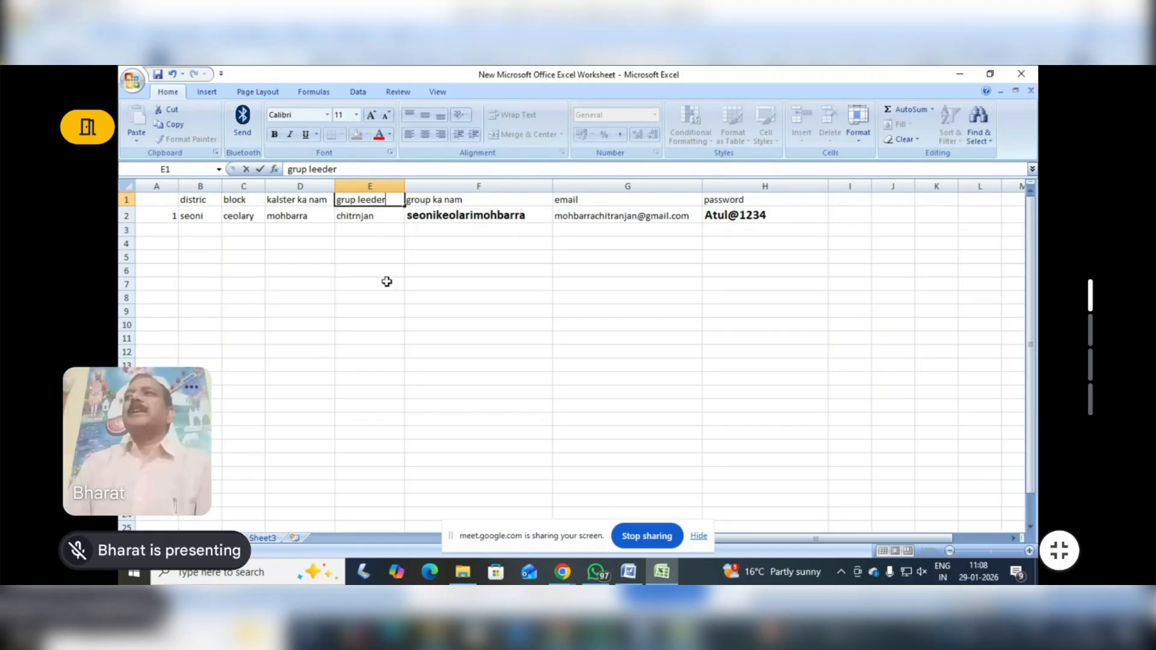
{"action": "type", "text": " ka nam"}
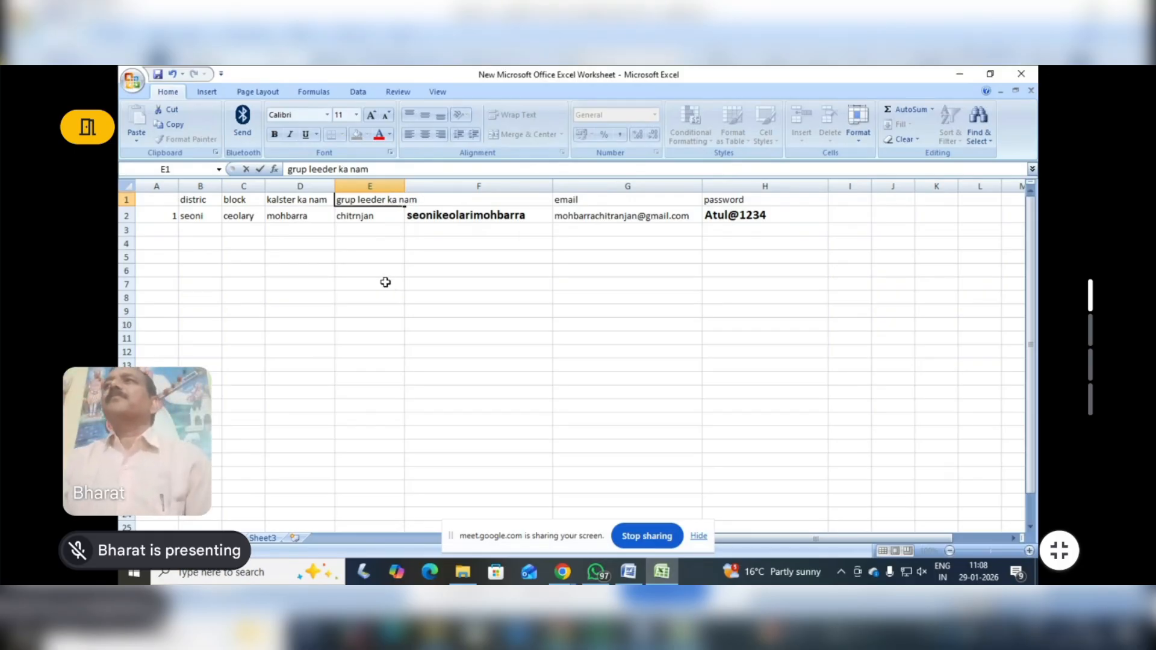
Extend the heading in cell E1 to "grup leeder ka nam" and adjust columns E and H to fit their contents
{"action": "left_click", "coordinate": [455, 261]}
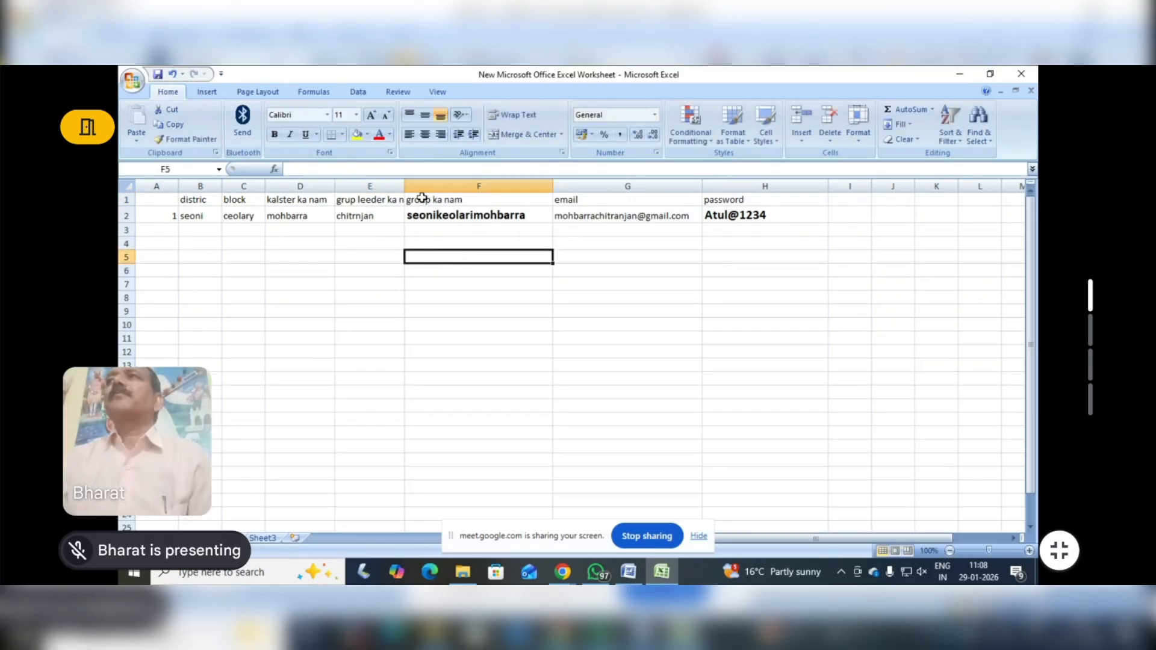
{"action": "left_click_drag", "start_coordinate": [405, 184], "coordinate": [431, 183]}
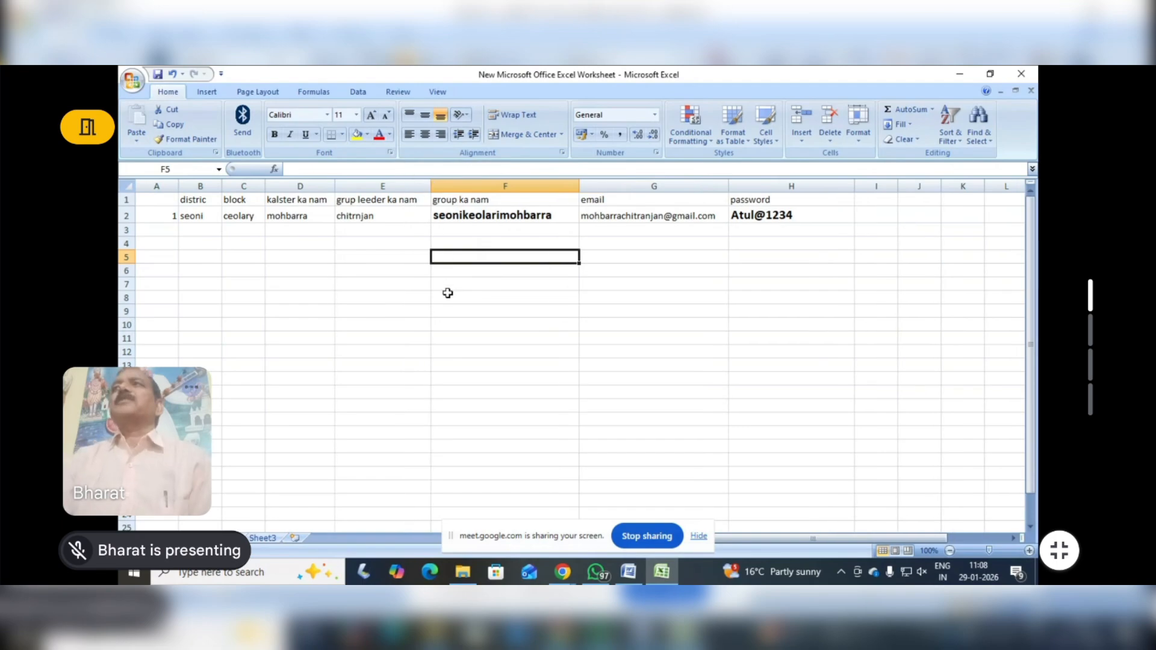
{"action": "left_click", "coordinate": [442, 295]}
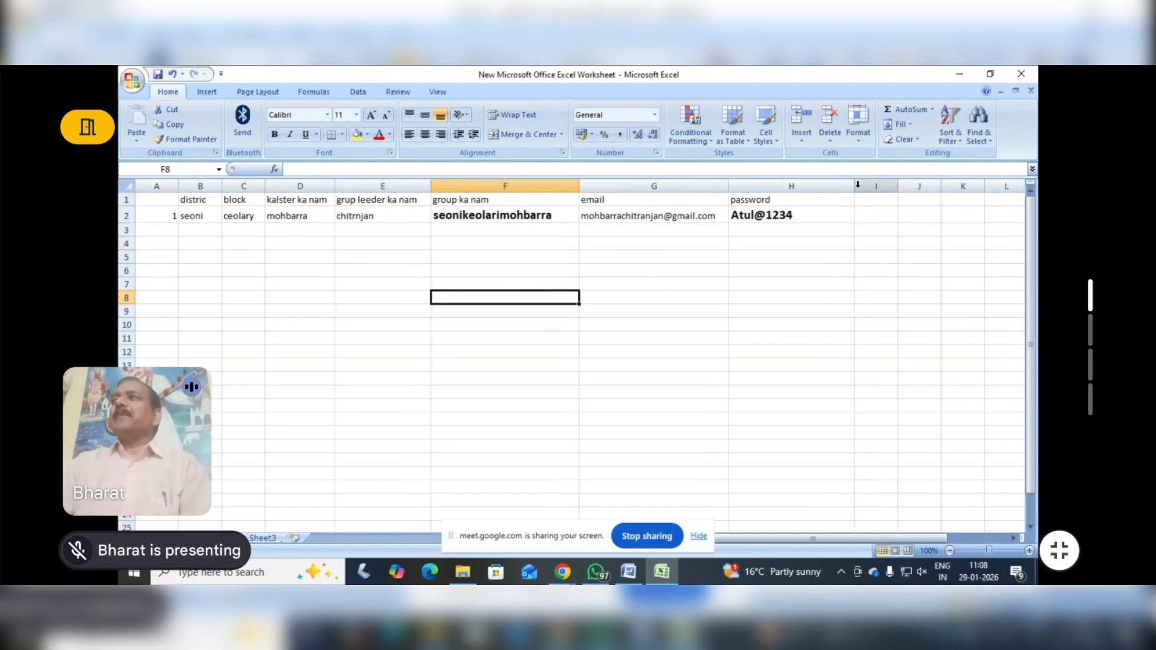
{"action": "left_click_drag", "start_coordinate": [854, 186], "coordinate": [808, 186]}
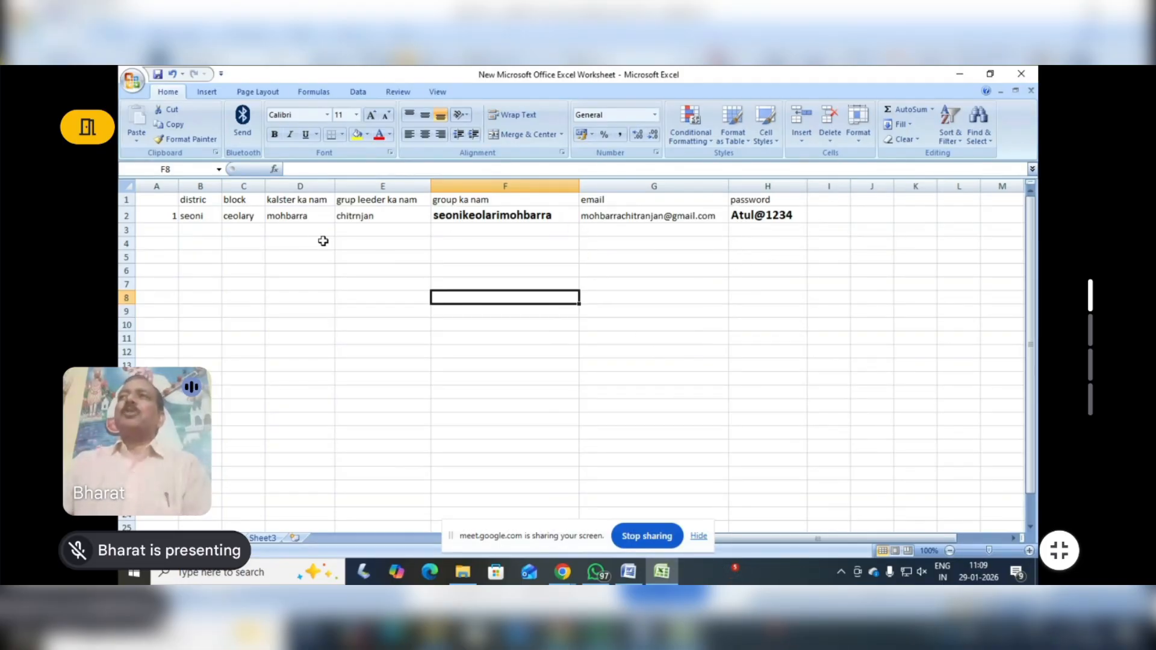
{"action": "left_click", "coordinate": [278, 218]}
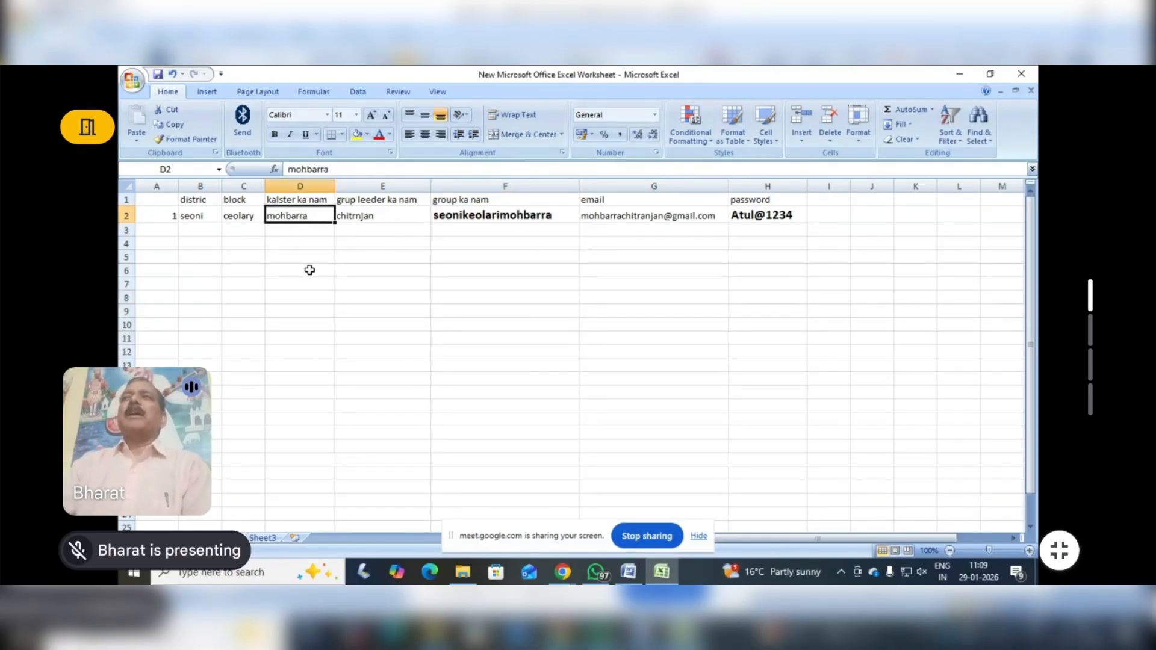
{"action": "left_click", "coordinate": [363, 217]}
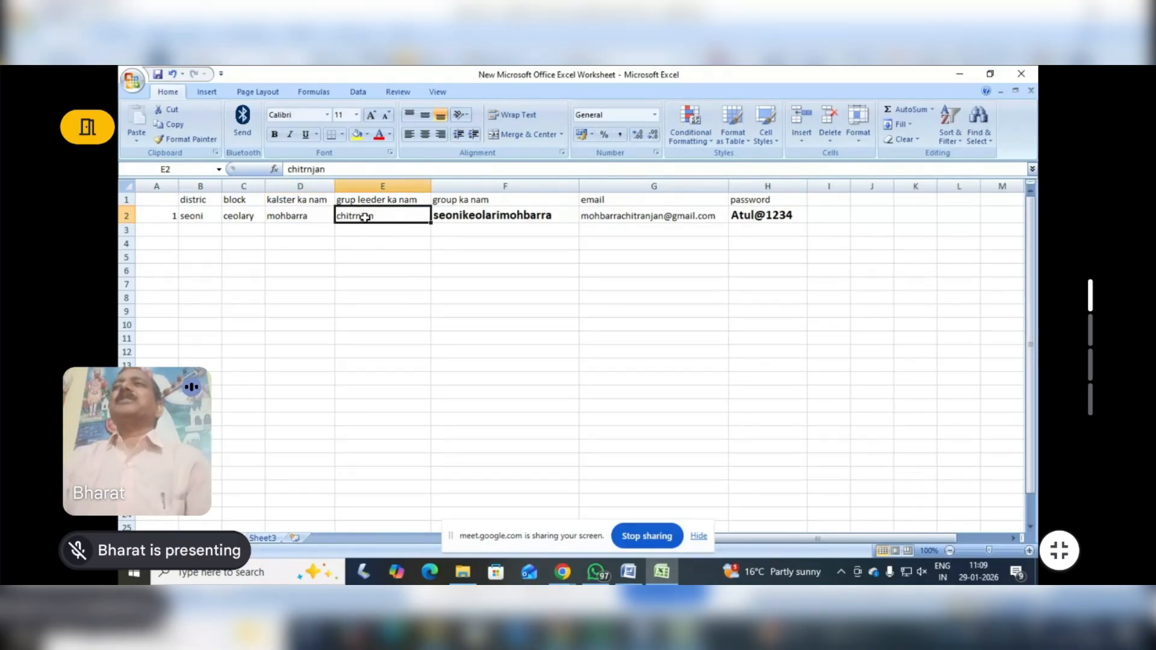
{"action": "left_click", "coordinate": [280, 215]}
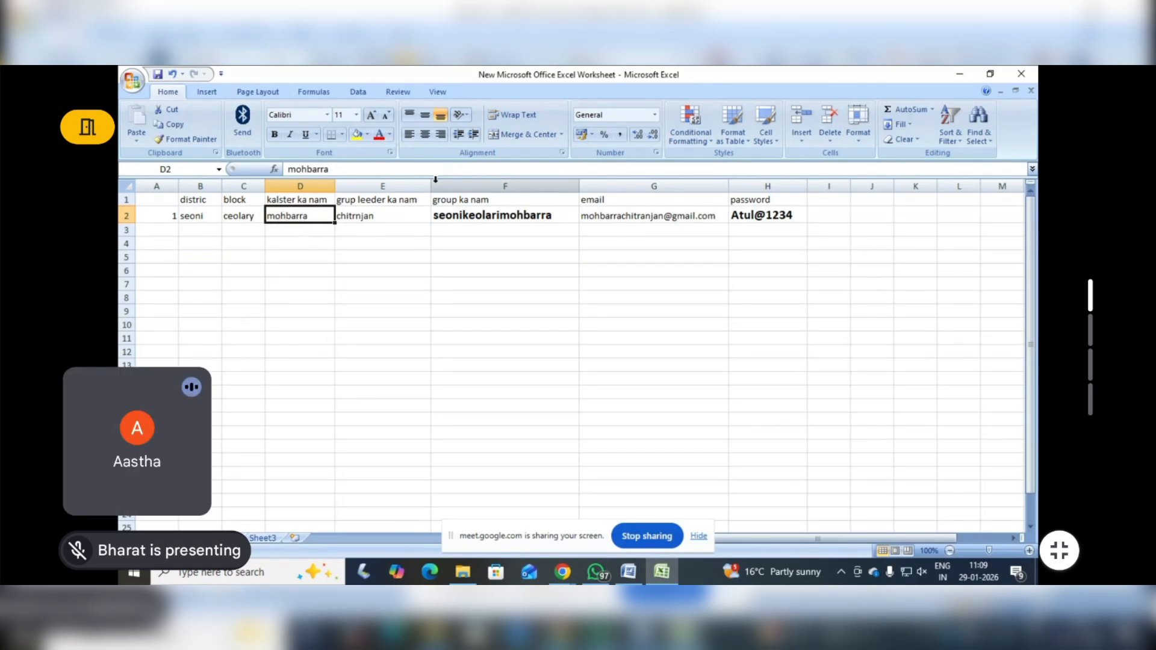
{"action": "mouse_move", "coordinate": [430, 186]}
{"action": "left_mouse_down"}
{"action": "mouse_move", "coordinate": [382, 189]}
{"action": "mouse_move", "coordinate": [431, 187]}
{"action": "left_mouse_up"}
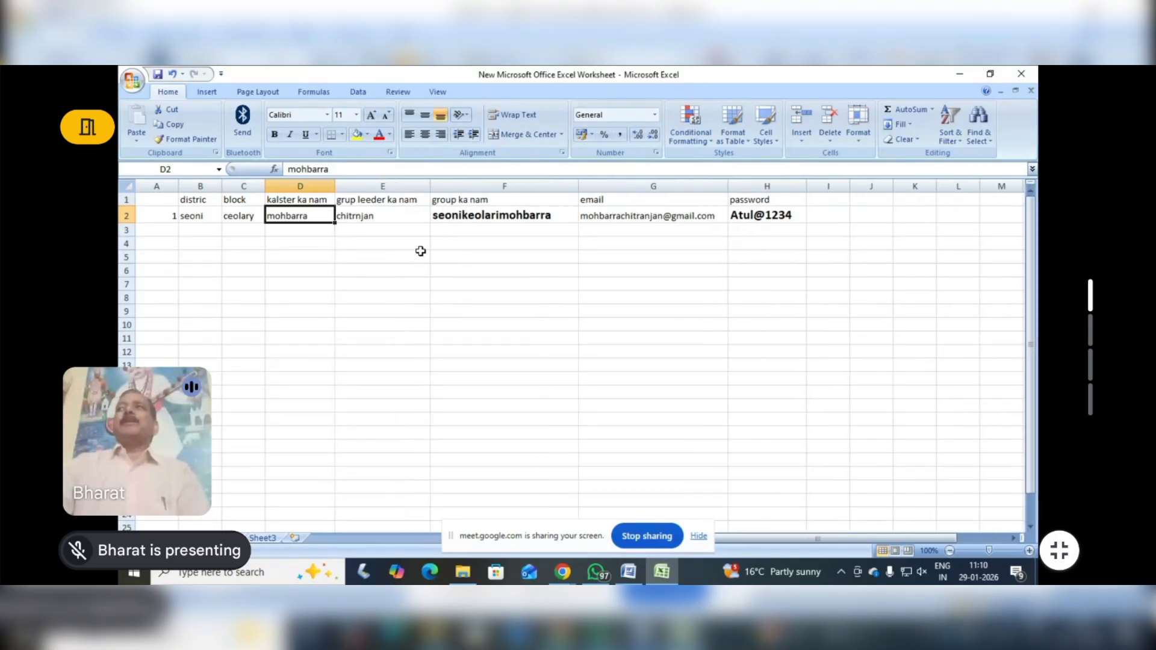
Top-align the heading in cell E1 and wrap it onto two lines in a narrower column E
{"action": "left_click", "coordinate": [378, 200]}
{"action": "left_click", "coordinate": [409, 114]}
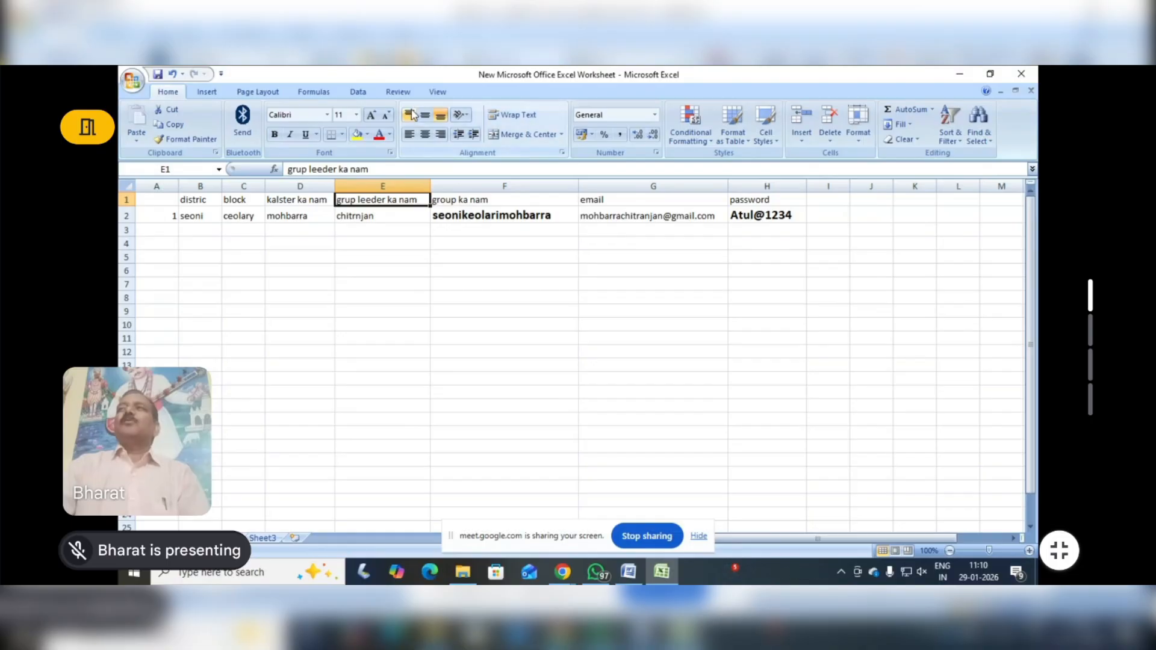
{"action": "left_click", "coordinate": [511, 114]}
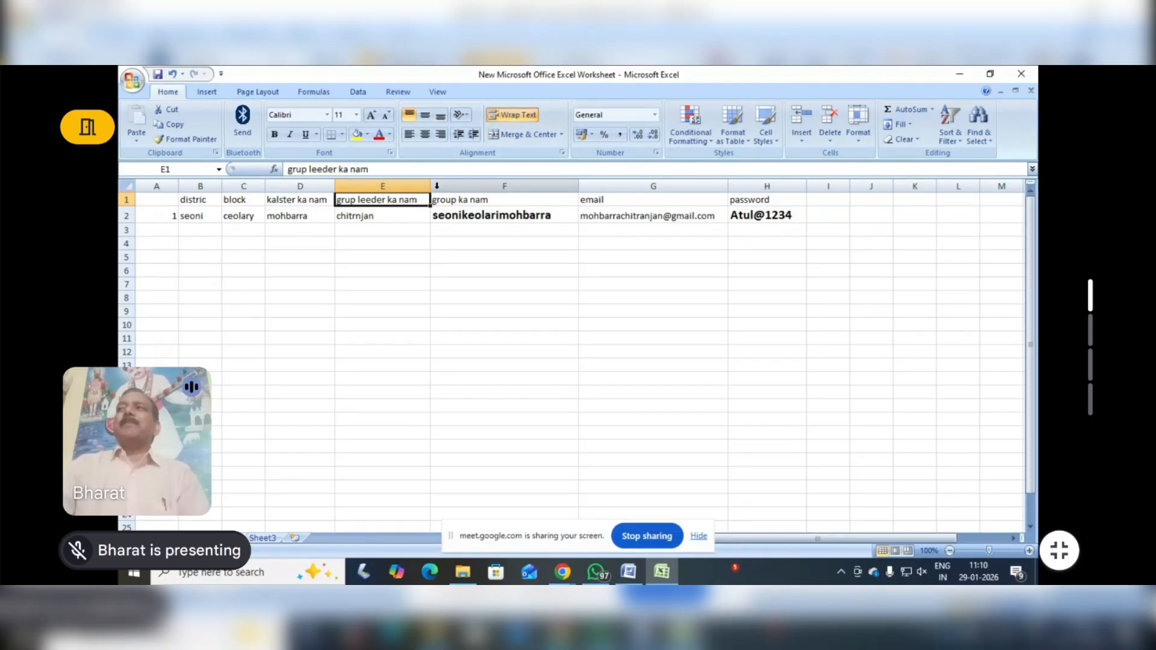
{"action": "left_click_drag", "start_coordinate": [431, 187], "coordinate": [396, 188]}
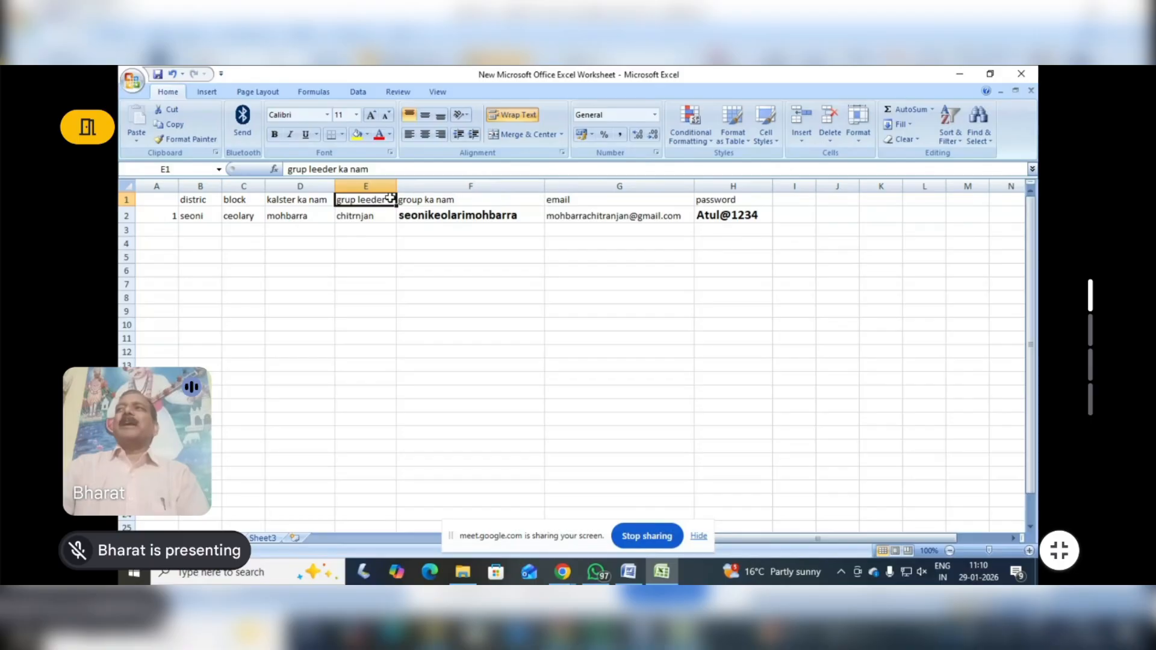
{"action": "left_click", "coordinate": [511, 114]}
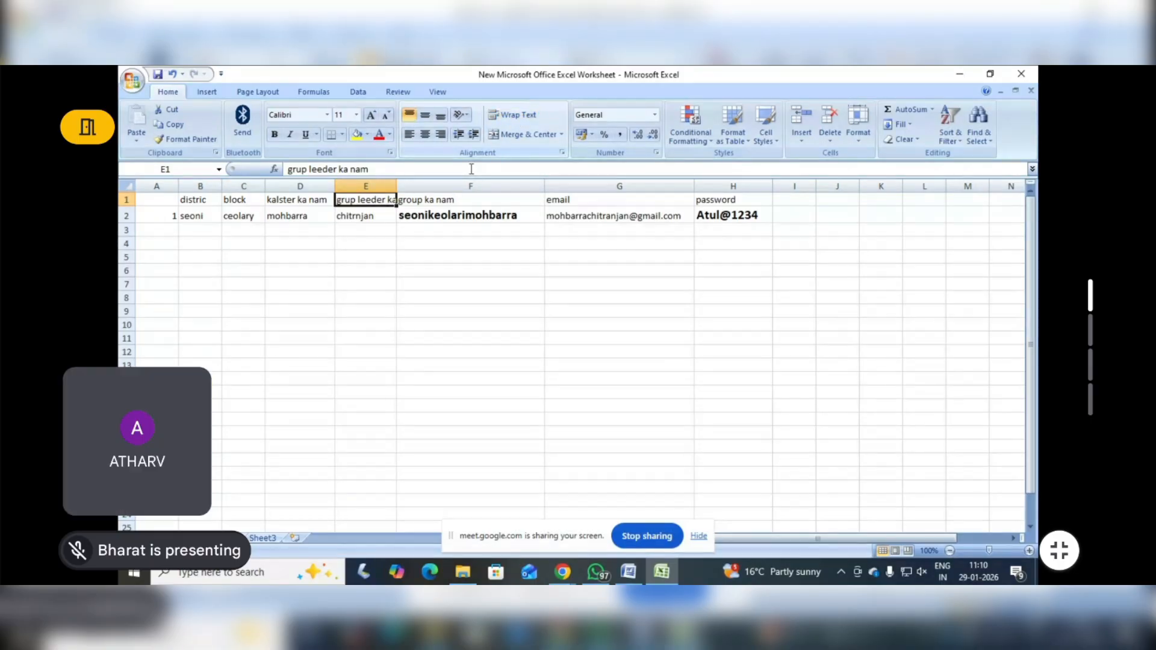
{"action": "left_click", "coordinate": [510, 116]}
{"action": "left_click", "coordinate": [378, 308]}
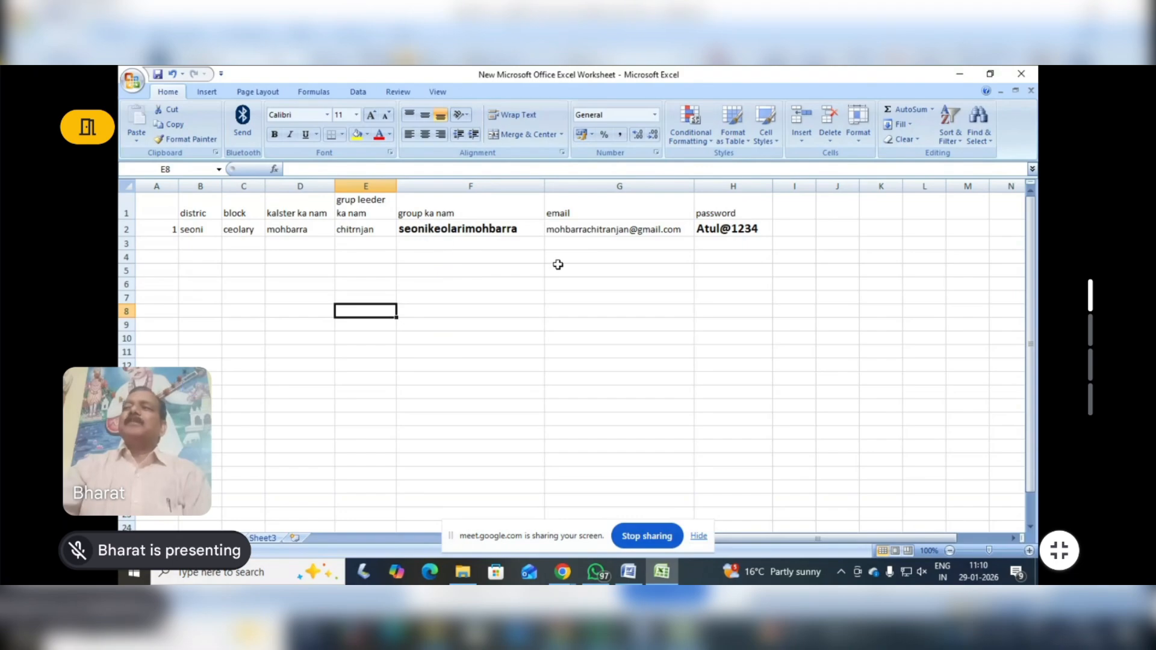
{"action": "left_click", "coordinate": [564, 229]}
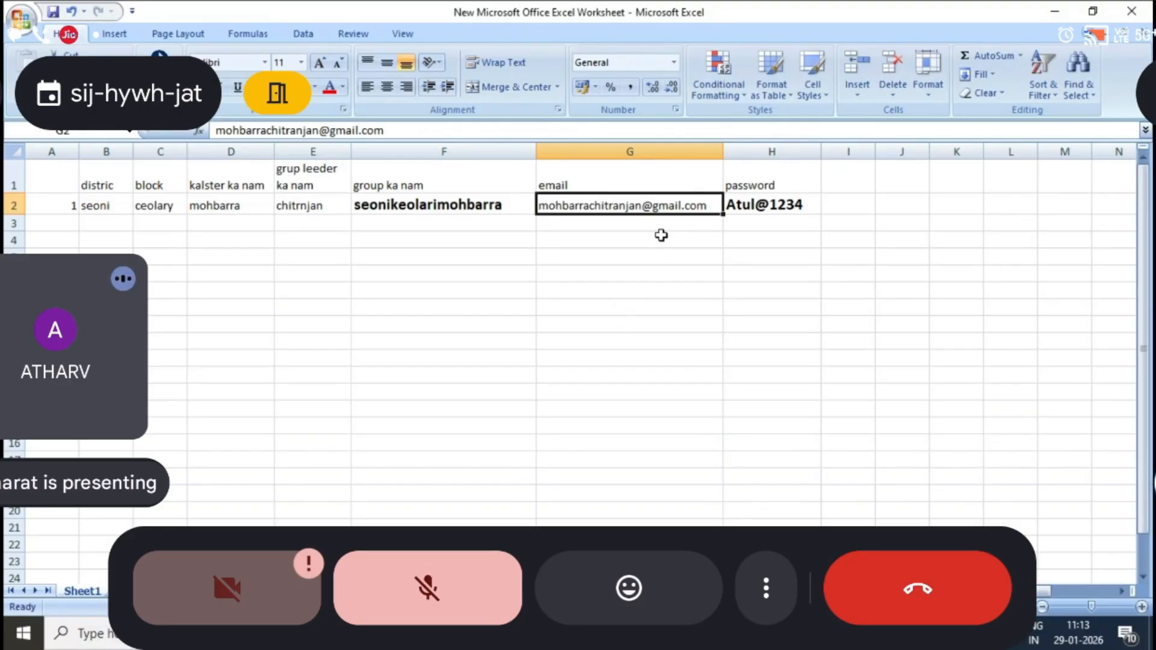
{"action": "left_click", "coordinate": [614, 241]}
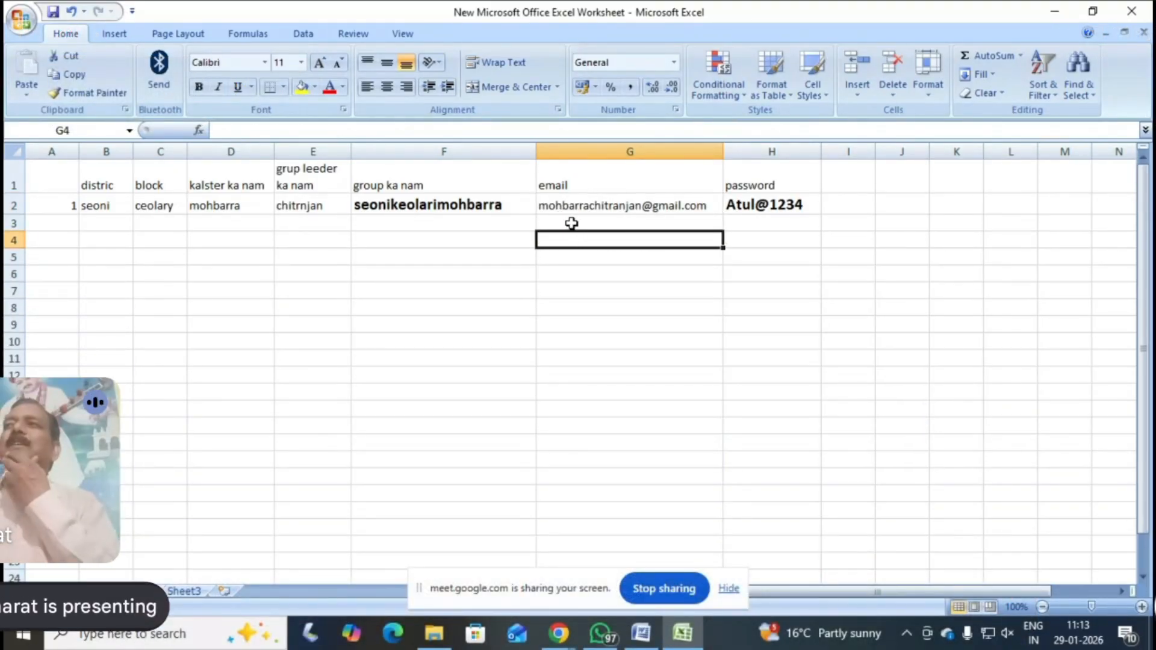
{"action": "left_click", "coordinate": [565, 206]}
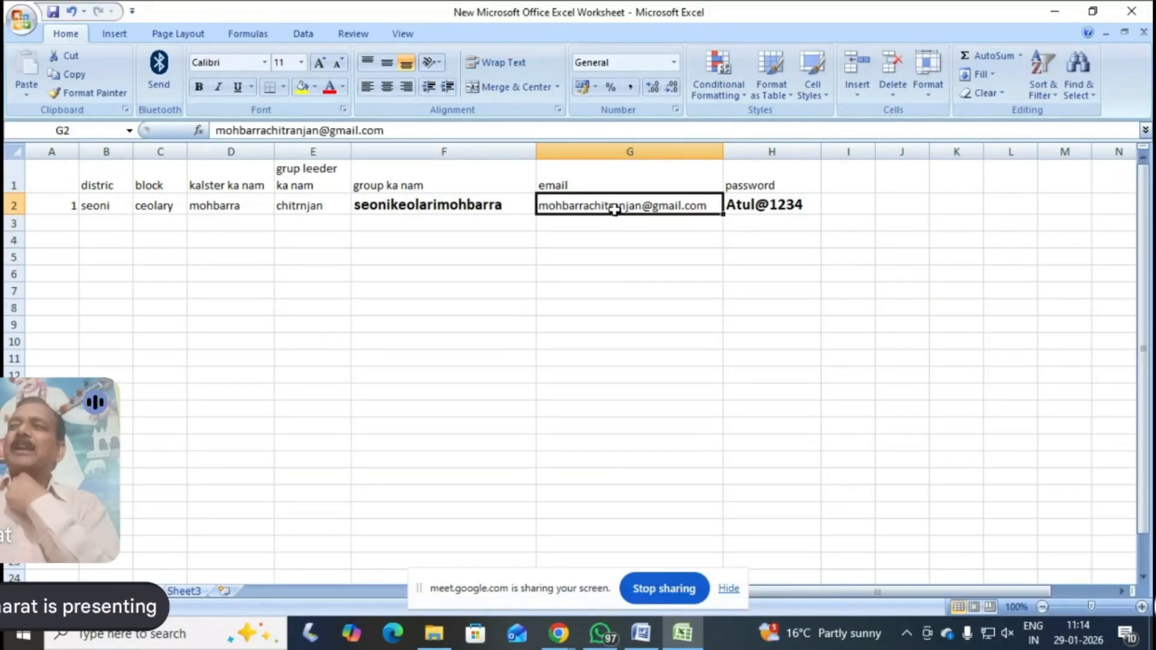
{"action": "left_click", "coordinate": [758, 206]}
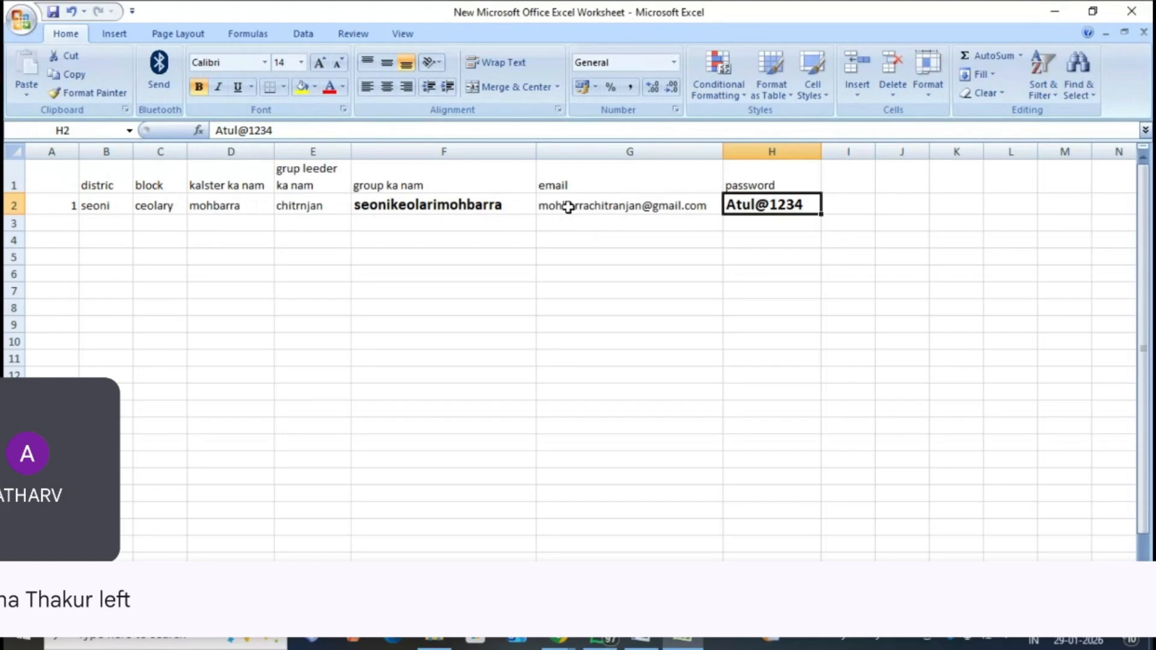
{"action": "left_click", "coordinate": [567, 206]}
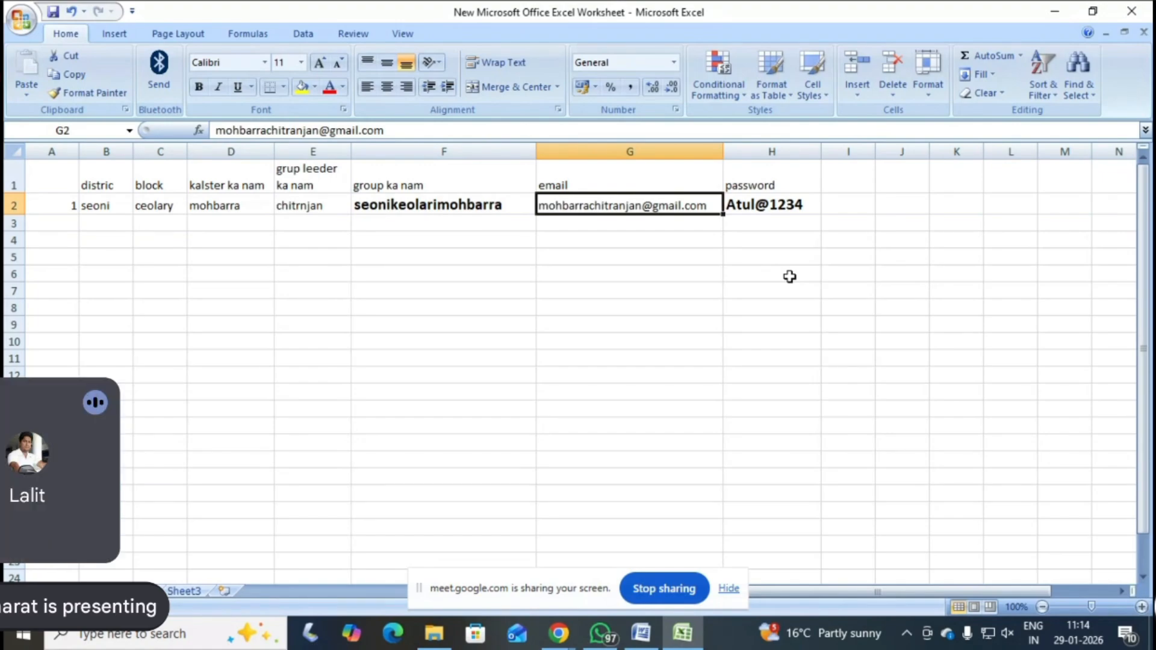
{"action": "left_click", "coordinate": [653, 365]}
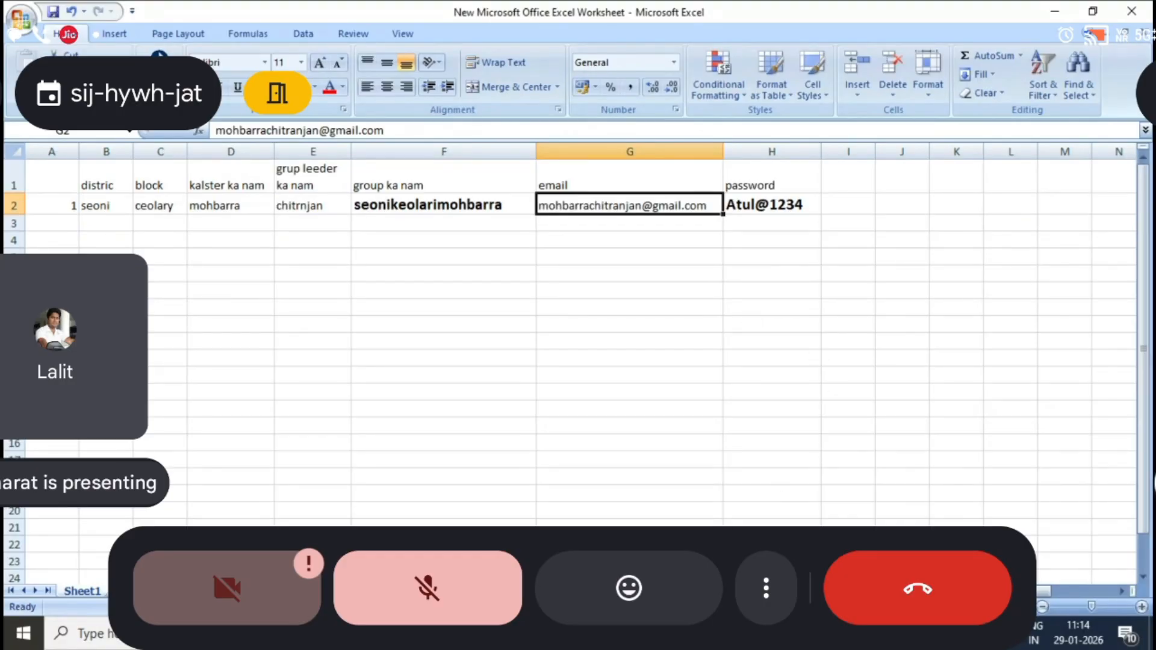
Switch to the PGS-India portal in Chrome and open the Add Farmer Details form from the group member list
{"action": "left_click", "coordinate": [558, 634]}
{"action": "left_click", "coordinate": [466, 560]}
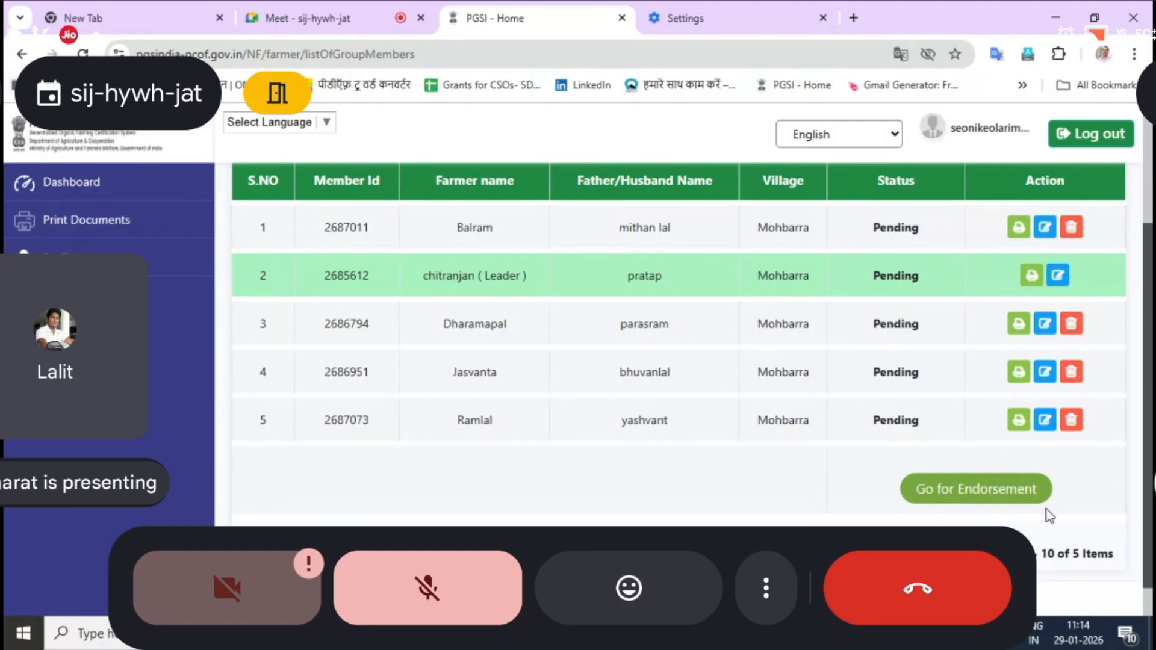
{"action": "scroll", "coordinate": [1055, 510], "scroll_direction": "up", "scroll_amount": 1}
{"action": "scroll", "coordinate": [1054, 505], "scroll_direction": "up", "scroll_amount": 3}
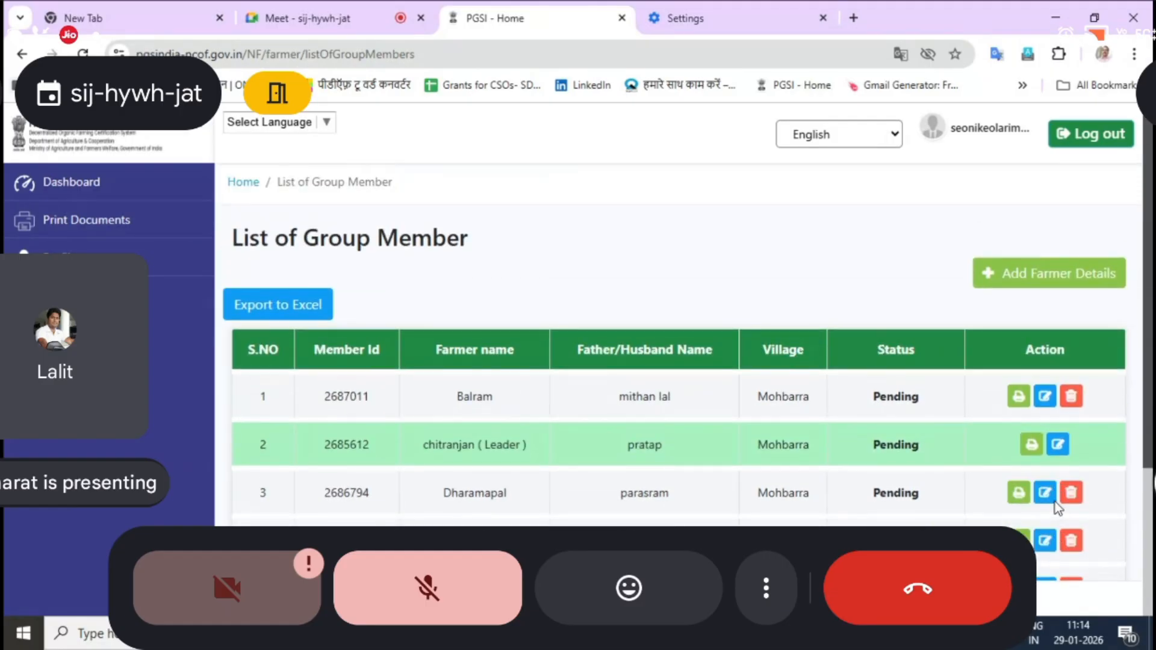
{"action": "left_click", "coordinate": [1050, 277]}
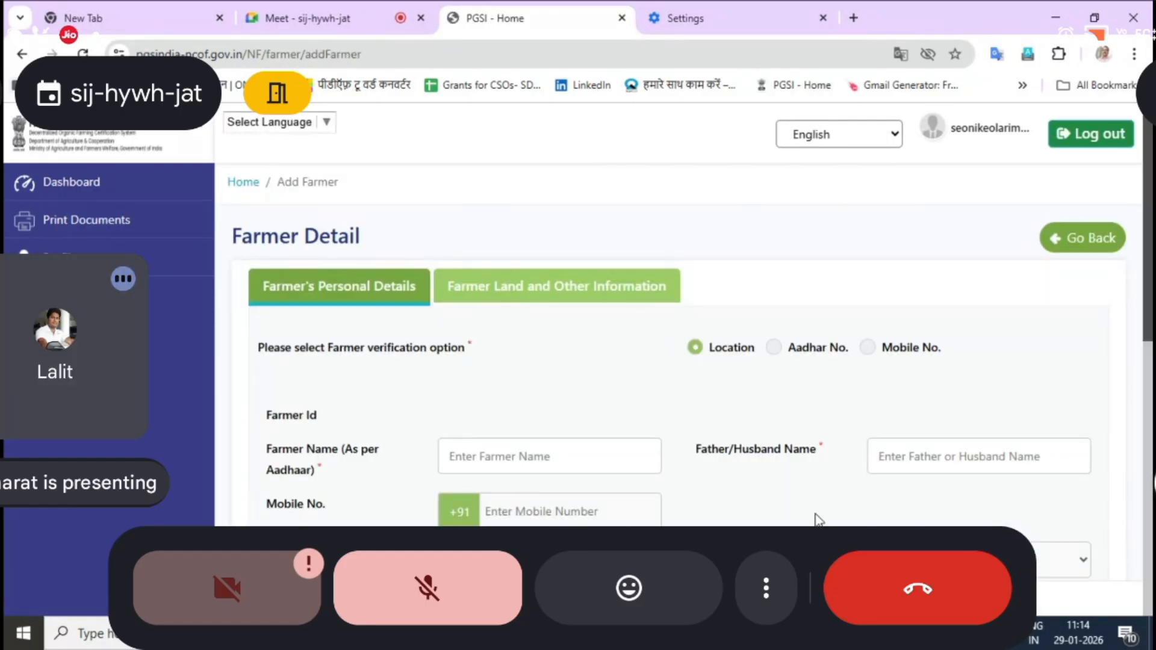
{"action": "scroll", "coordinate": [810, 521], "scroll_direction": "down", "scroll_amount": 8}
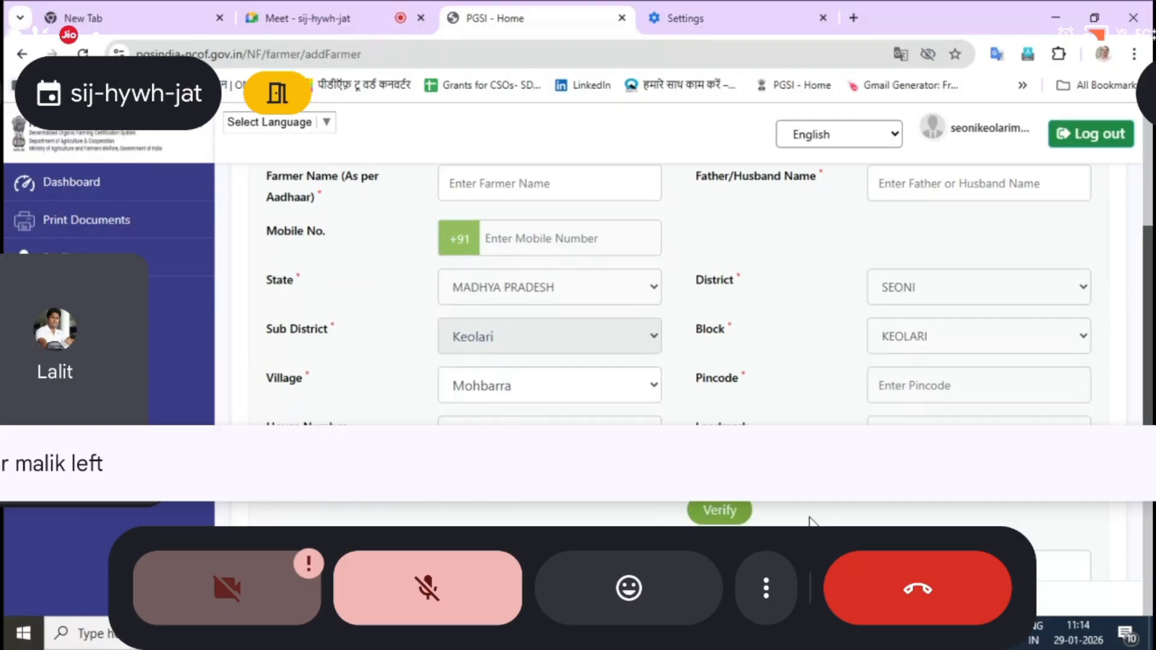
{"action": "scroll", "coordinate": [810, 521], "scroll_direction": "down", "scroll_amount": 1}
{"action": "scroll", "coordinate": [809, 521], "scroll_direction": "up", "scroll_amount": 10}
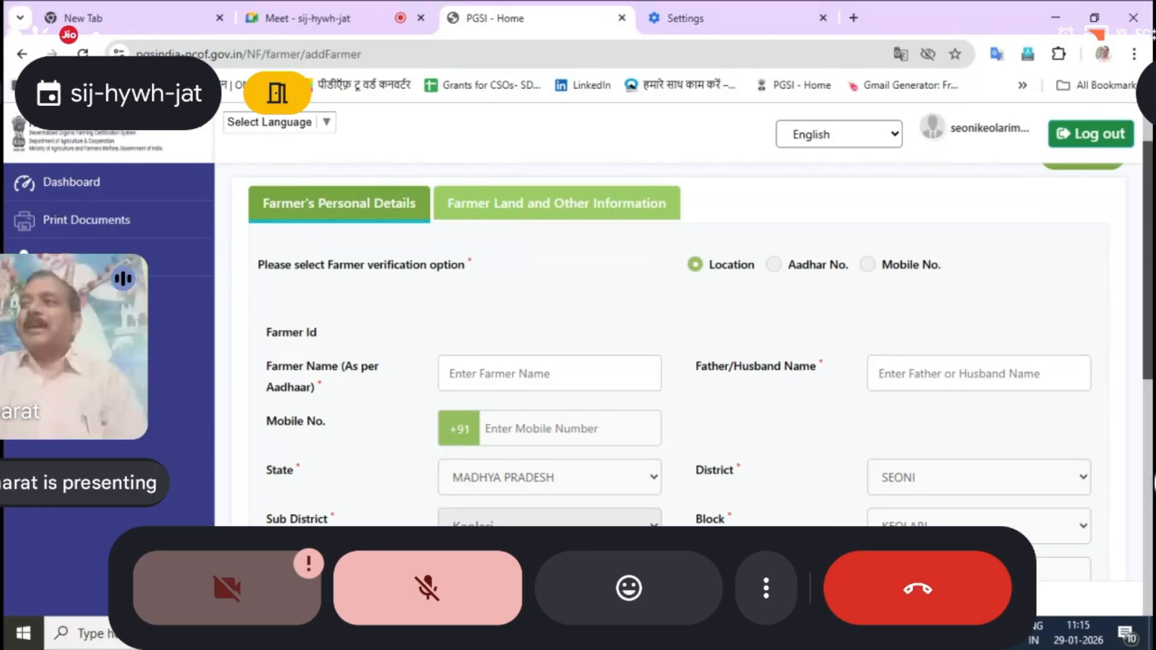
Close the account information workbook and minimize Chrome to reach the PGS 1 new Work folder
{"action": "key", "text": "alt+Tab"}
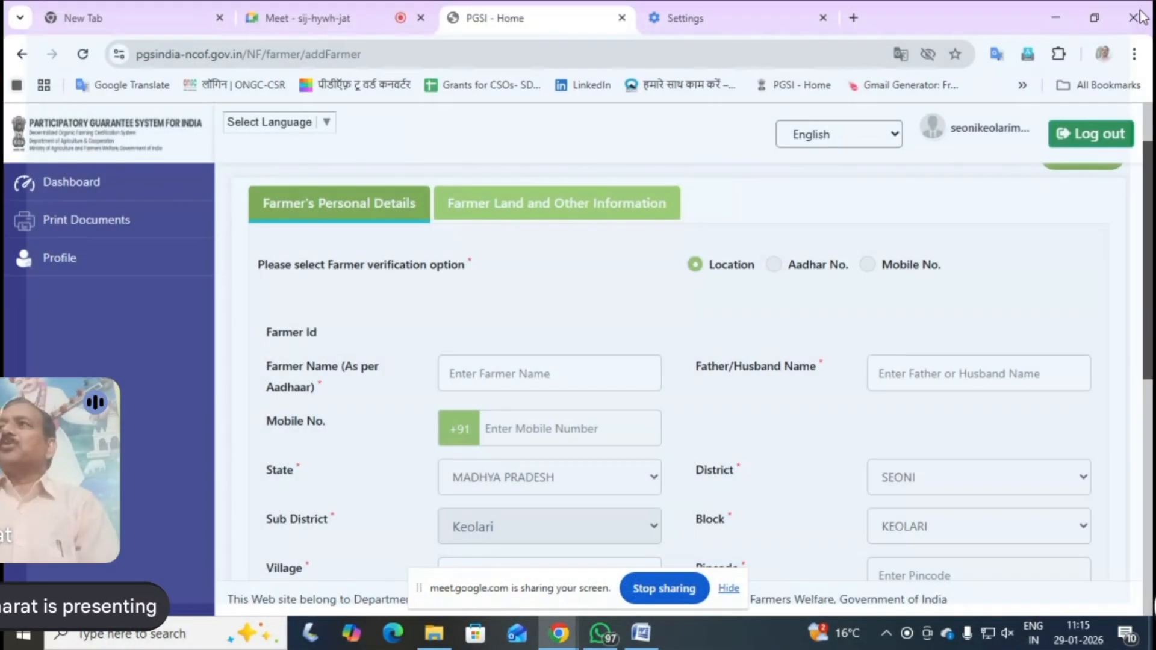
{"action": "left_click", "coordinate": [1132, 12]}
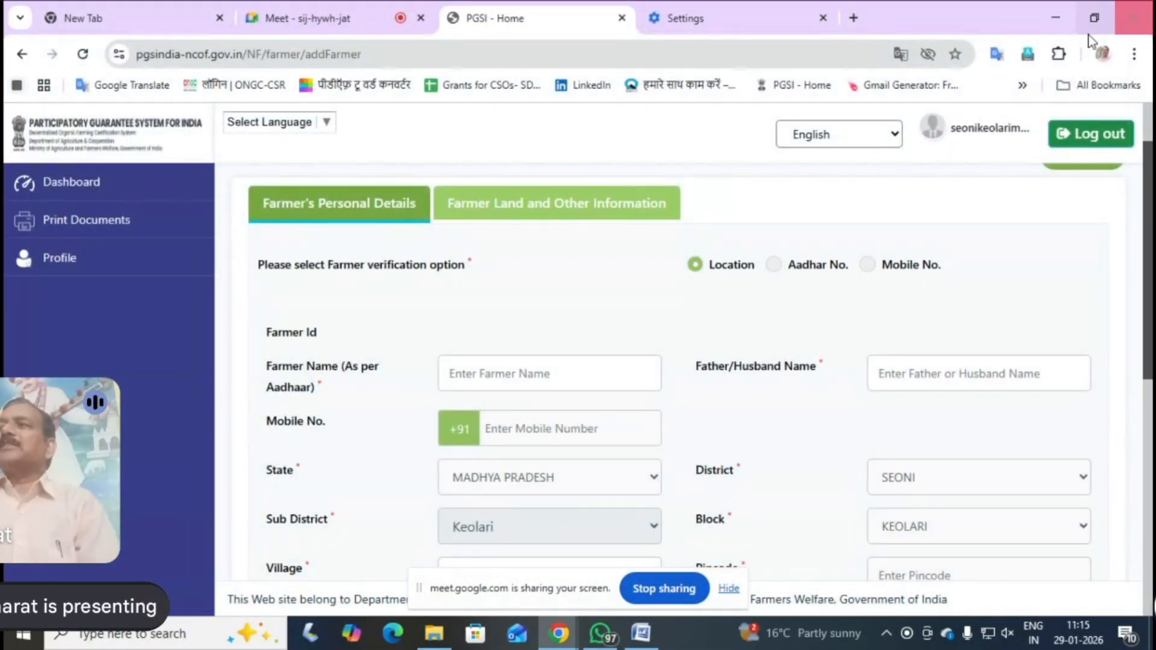
{"action": "left_click", "coordinate": [1055, 13]}
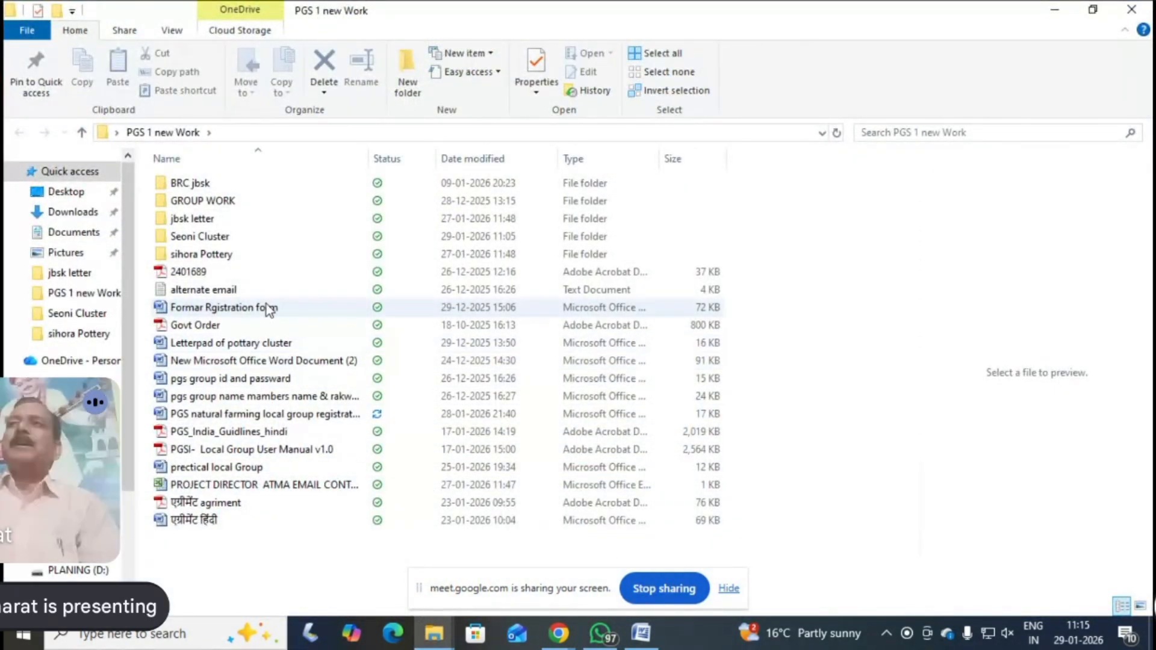
Open the KEOLARI 125 workbook from the Seoni Cluster folder
{"action": "left_click", "coordinate": [189, 241]}
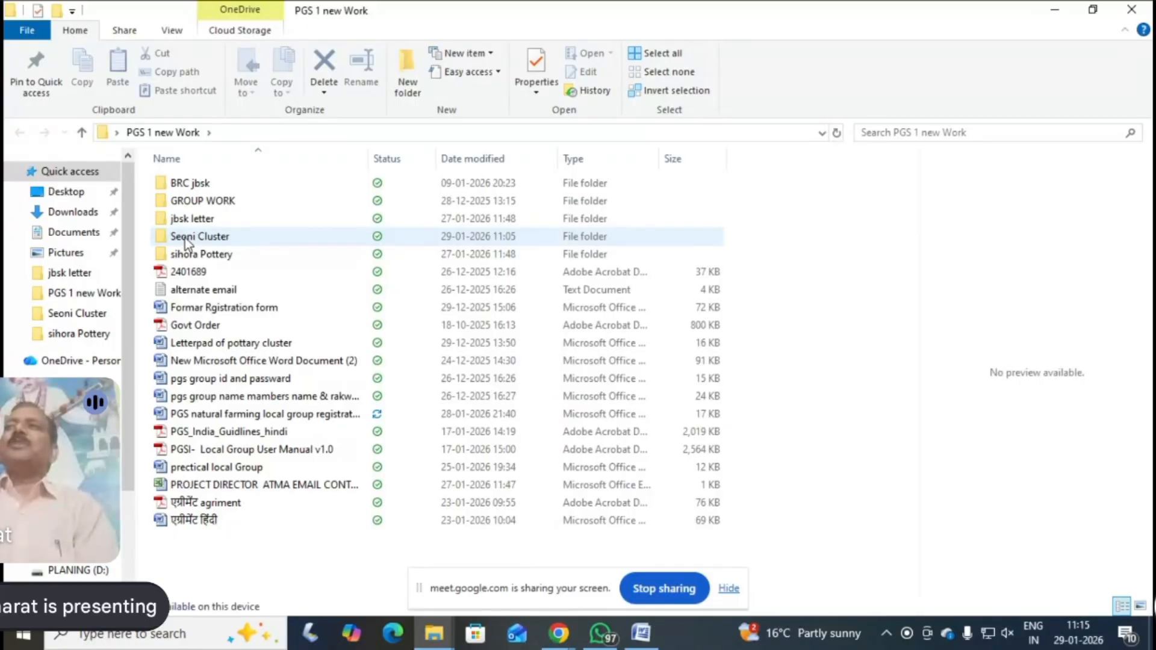
{"action": "double_click", "coordinate": [186, 241]}
{"action": "left_click", "coordinate": [193, 208]}
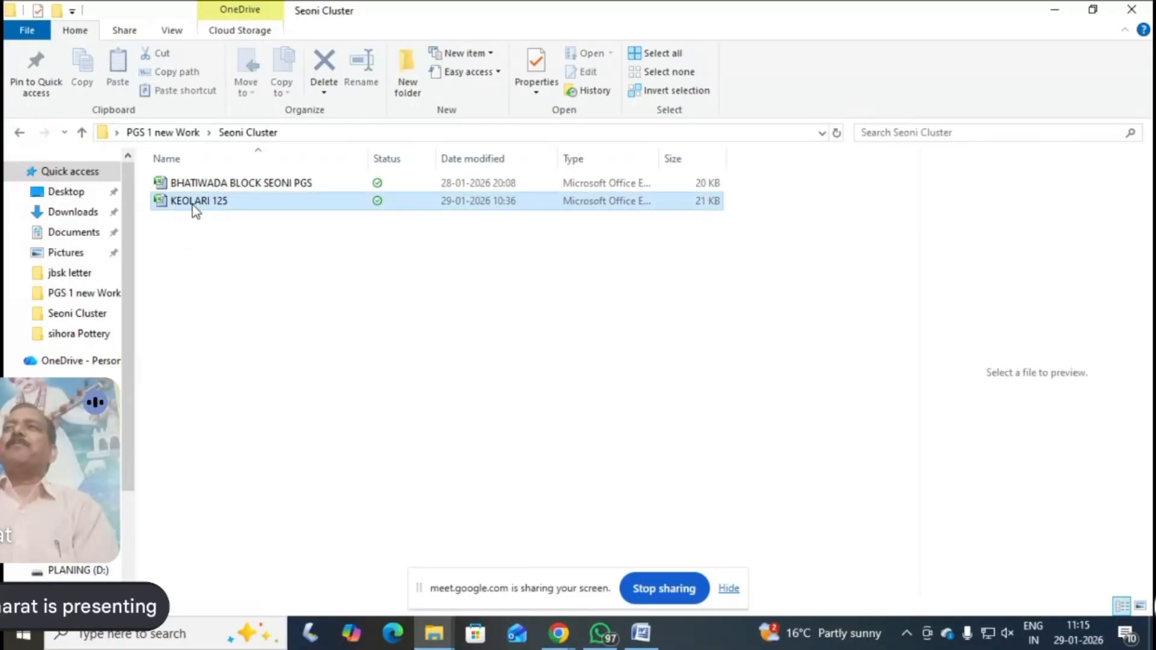
{"action": "double_click", "coordinate": [193, 208]}
Examine the farmer entries in the KEOLARI 125 workbook, including the highlighted leader row and its land columns
{"action": "scroll", "coordinate": [284, 405], "scroll_direction": "down", "scroll_amount": 7}
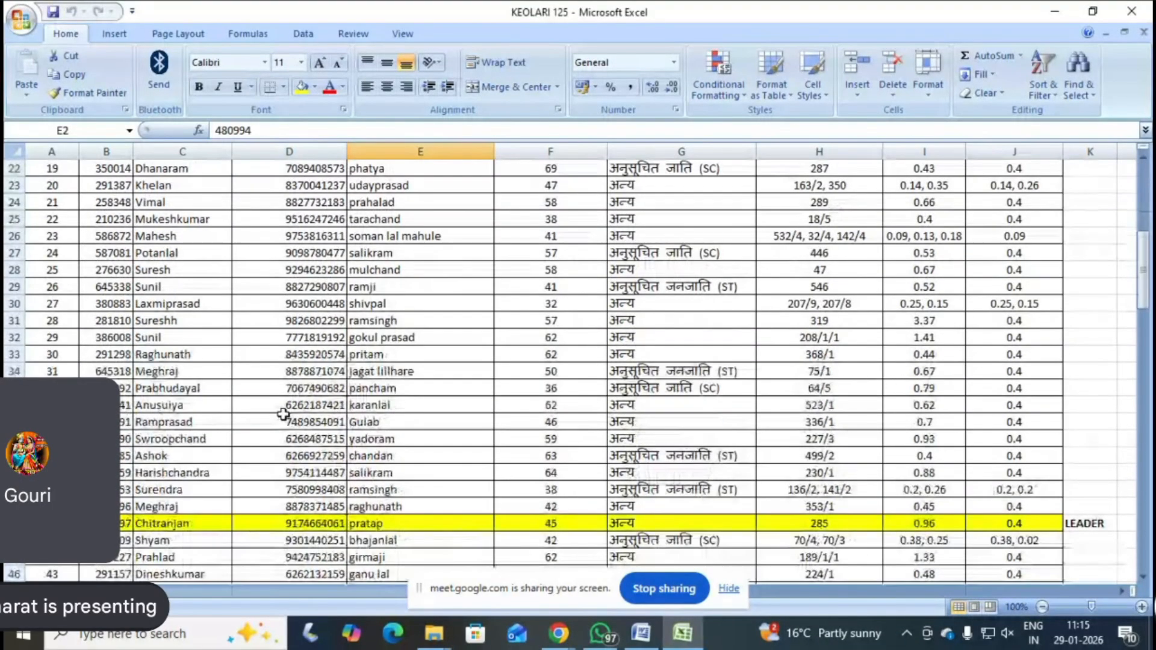
{"action": "scroll", "coordinate": [283, 414], "scroll_direction": "down", "scroll_amount": 2}
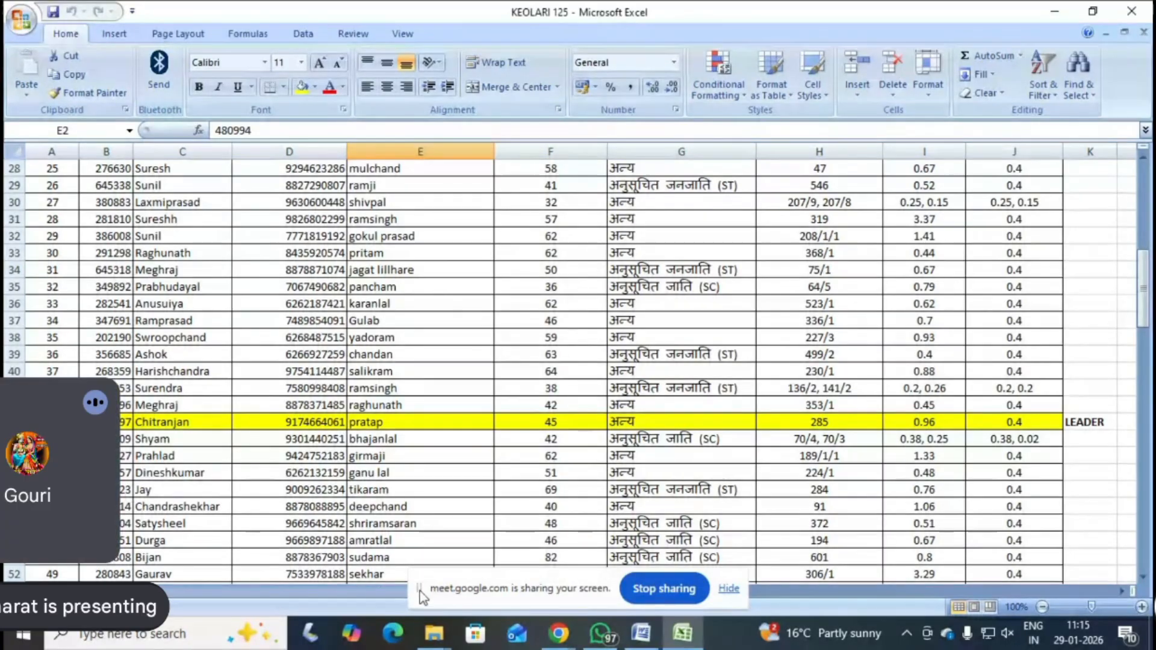
{"action": "left_click", "coordinate": [763, 591]}
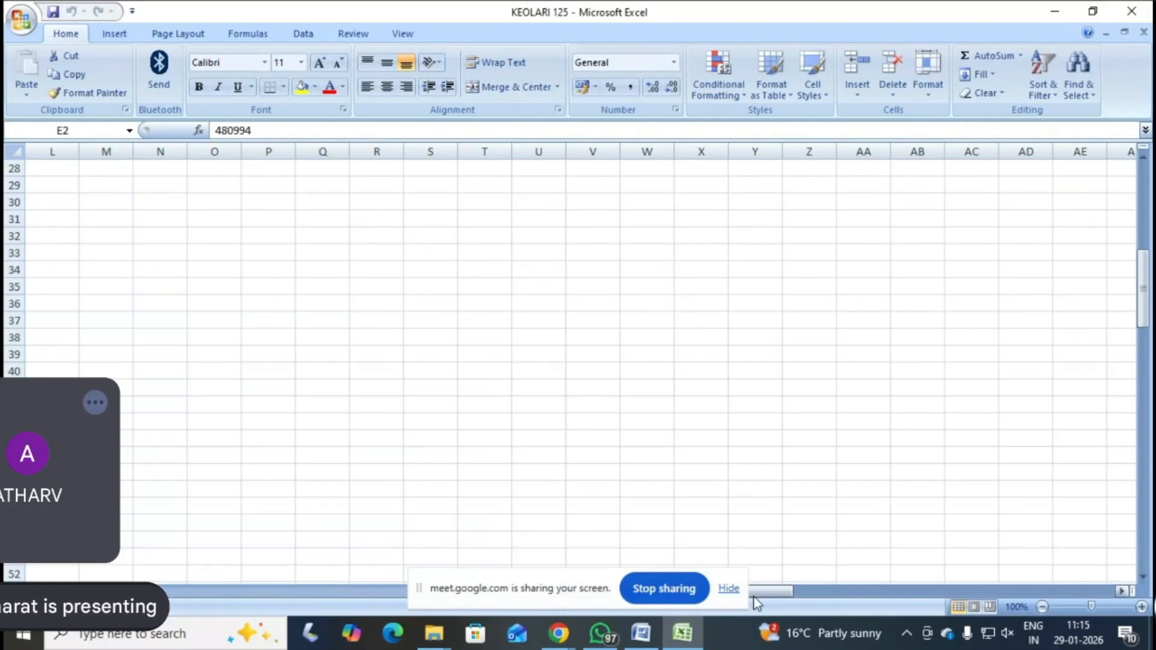
{"action": "left_click_drag", "start_coordinate": [588, 588], "coordinate": [757, 398]}
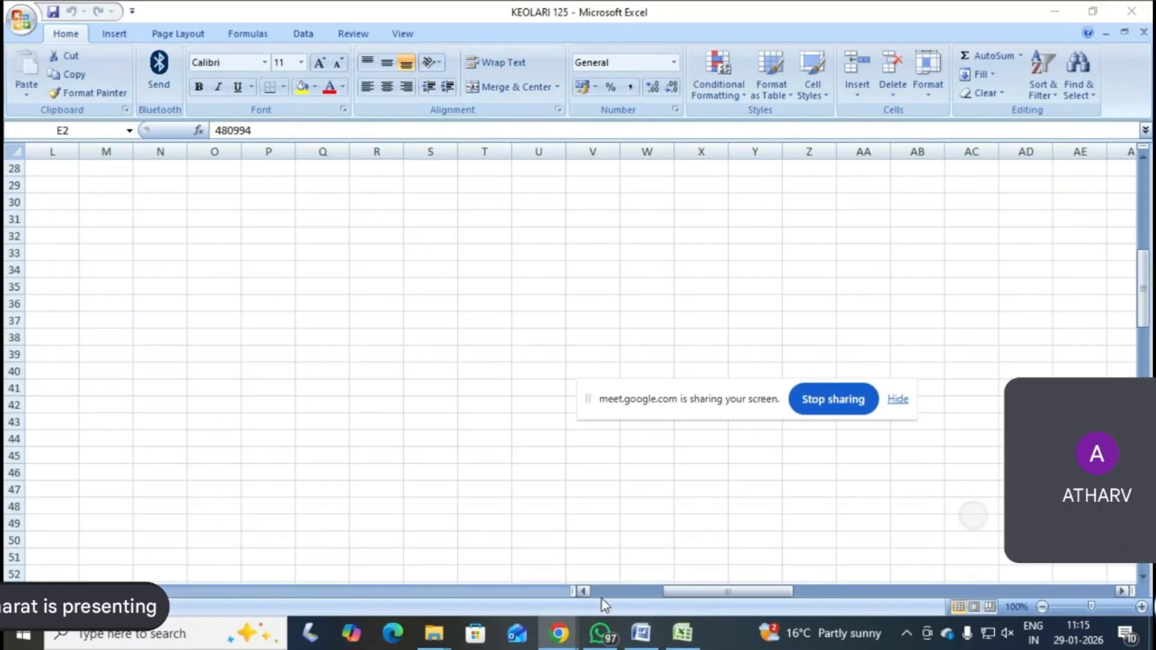
{"action": "left_click", "coordinate": [583, 593]}
{"action": "left_click", "coordinate": [583, 593]}
{"action": "left_click", "coordinate": [582, 592]}
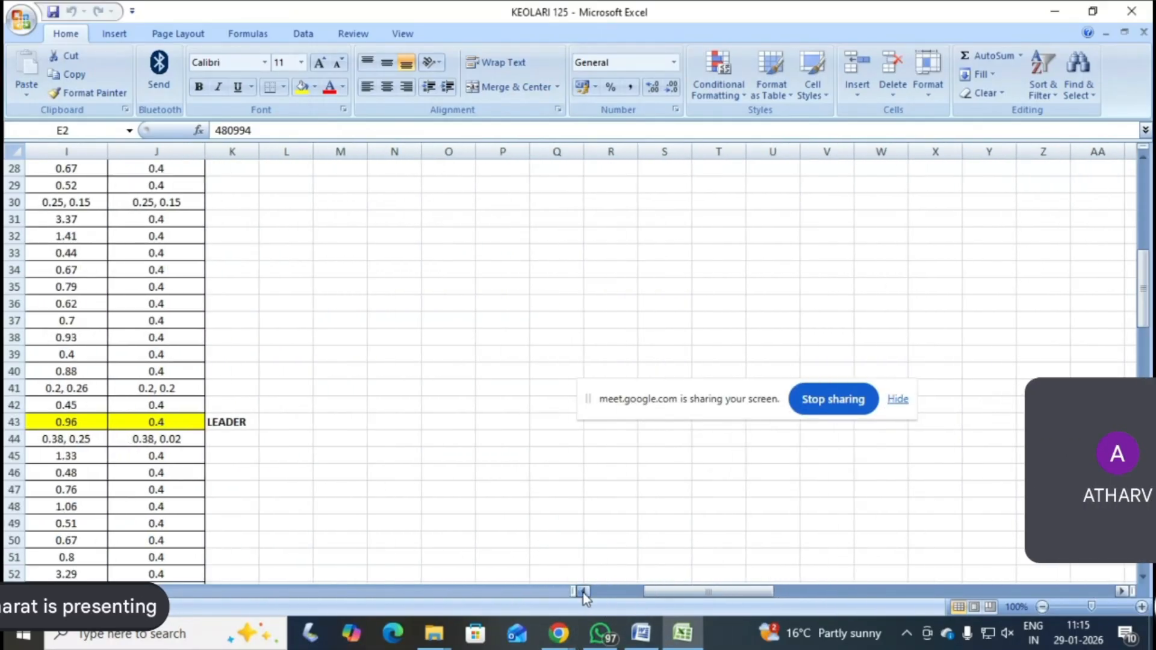
{"action": "left_click", "coordinate": [583, 592]}
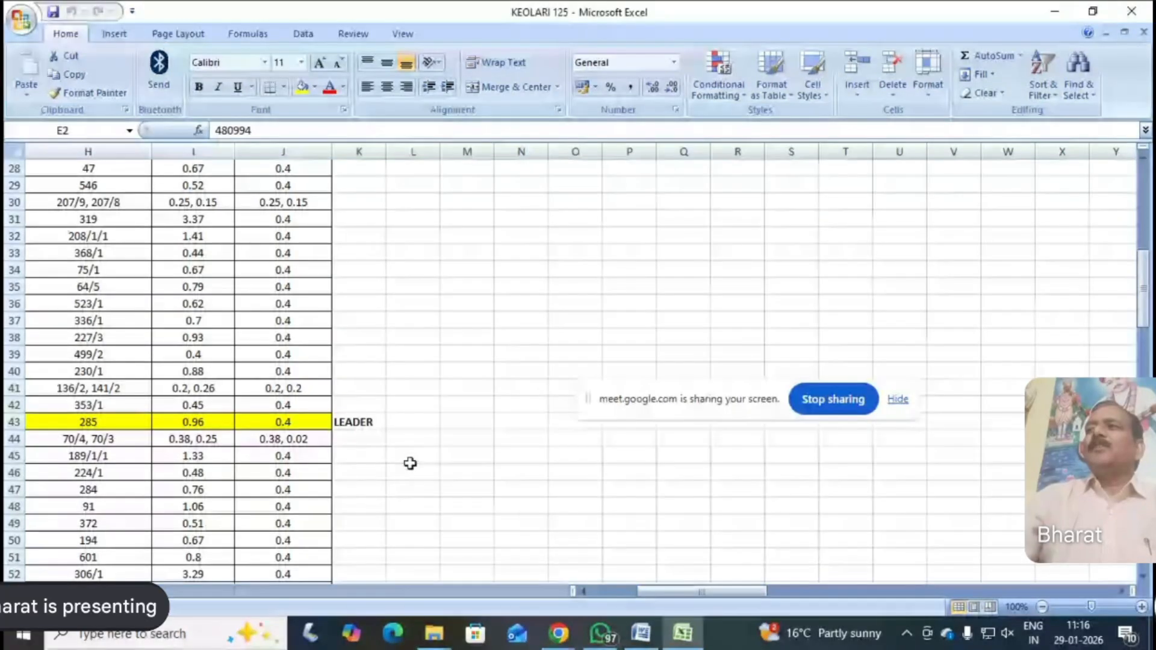
{"action": "left_click", "coordinate": [582, 592]}
{"action": "left_click", "coordinate": [582, 593]}
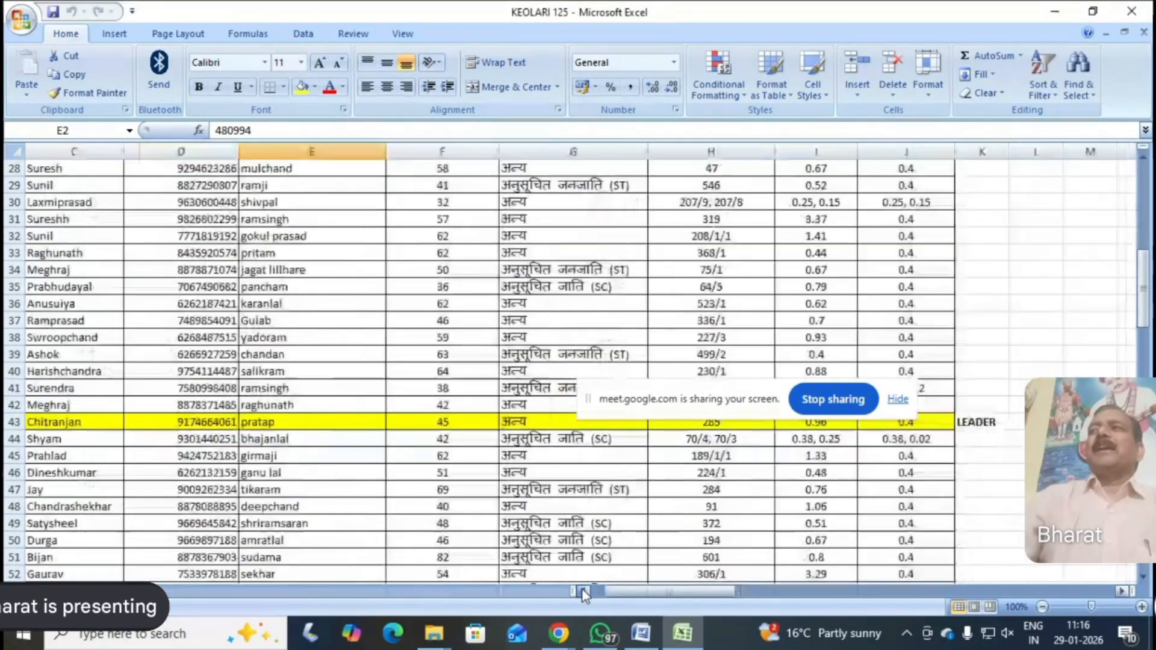
{"action": "left_click", "coordinate": [582, 592]}
{"action": "left_click", "coordinate": [583, 592]}
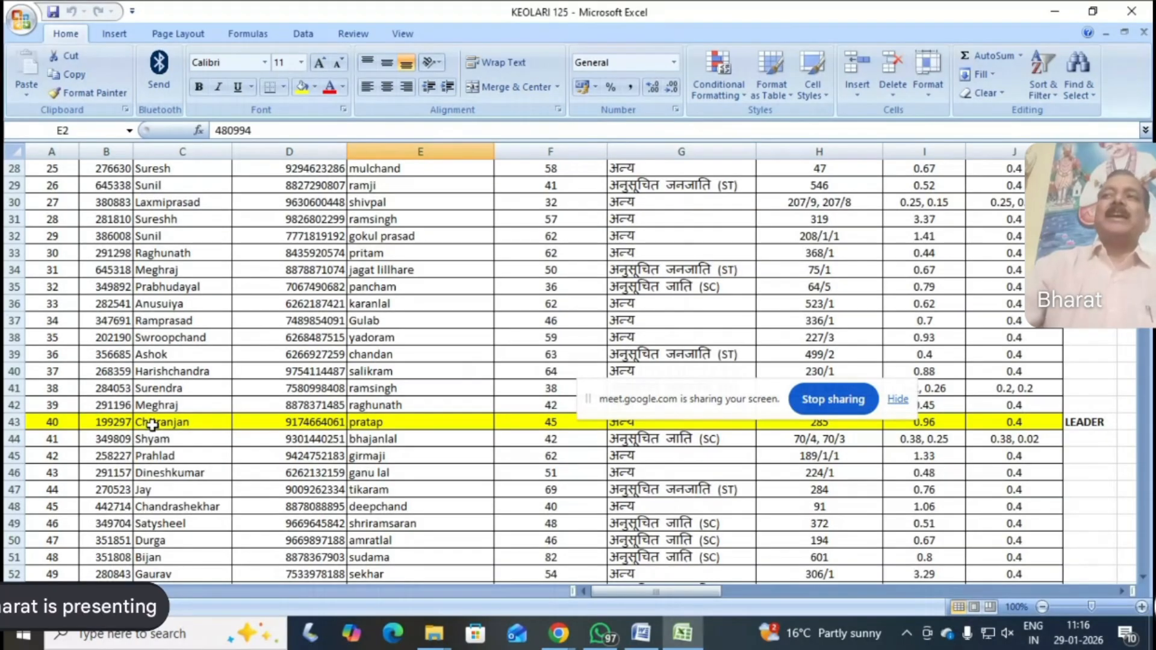
{"action": "scroll", "coordinate": [152, 425], "scroll_direction": "up", "scroll_amount": 7}
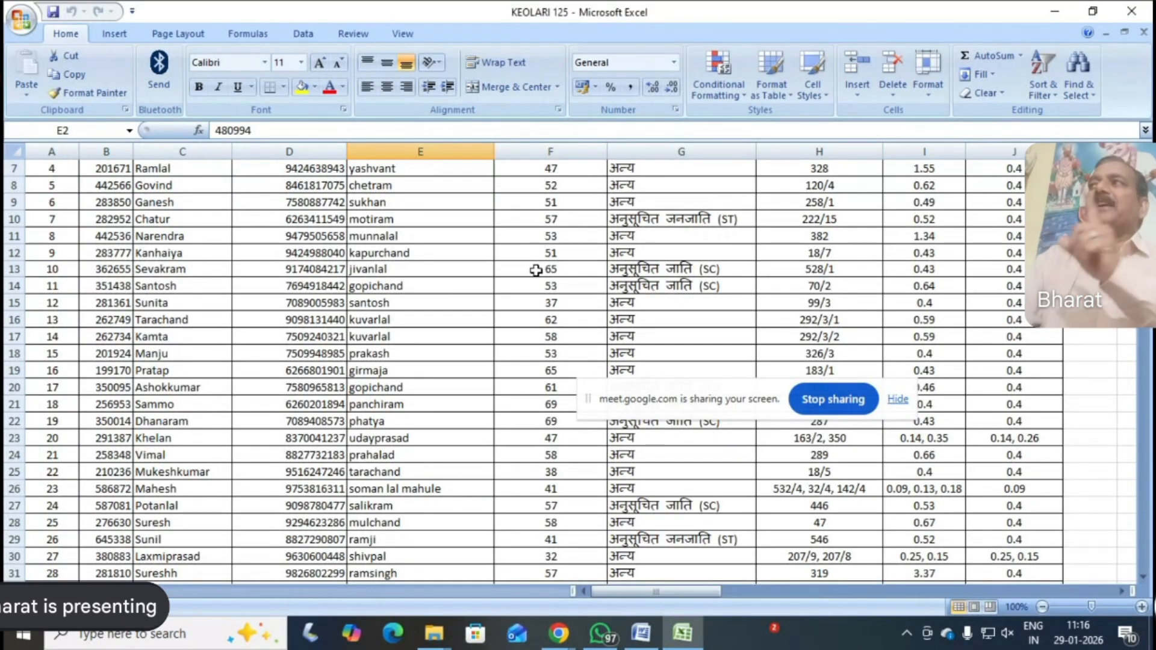
{"action": "scroll", "coordinate": [767, 430], "scroll_direction": "down", "scroll_amount": 5}
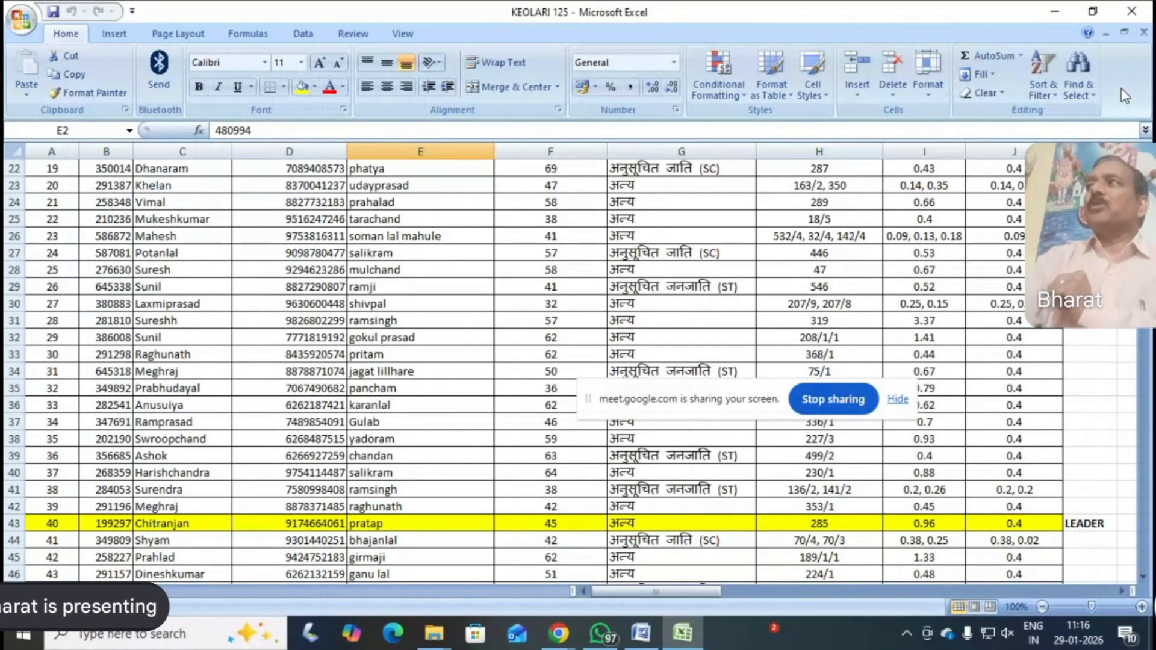
Close the KEOLARI 125 workbook and open BHATIWADA BLOCK SEONI PGS from the same folder, selecting the leader's village in cell C3
{"action": "left_click", "coordinate": [1132, 11]}
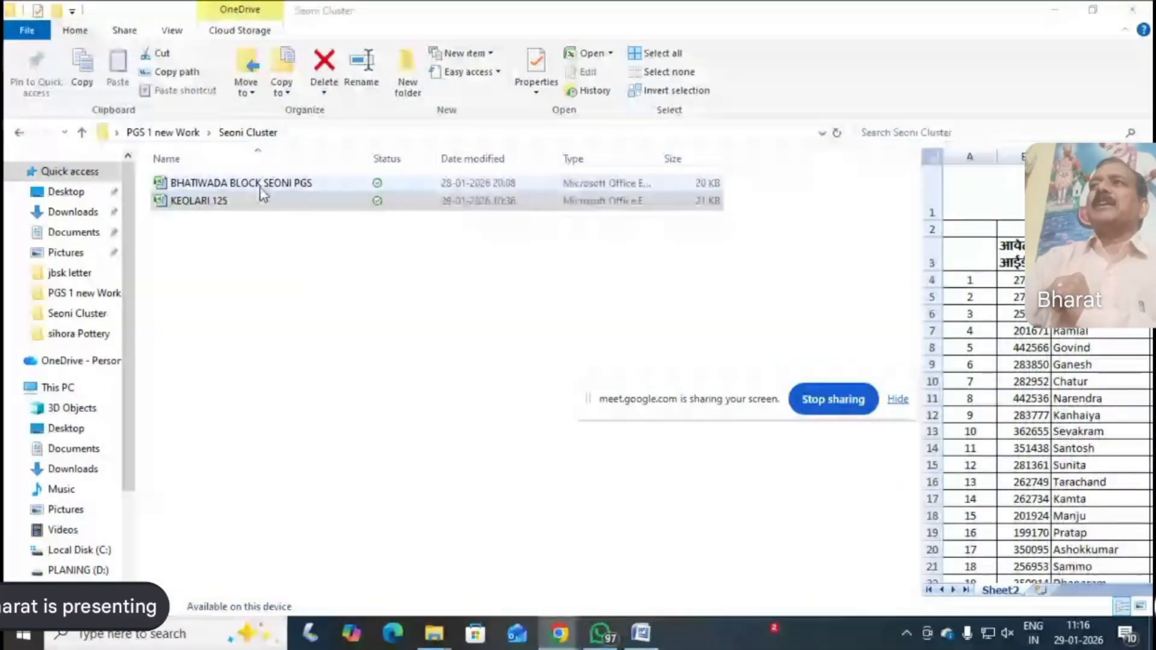
{"action": "left_click", "coordinate": [187, 183]}
{"action": "right_click", "coordinate": [189, 183]}
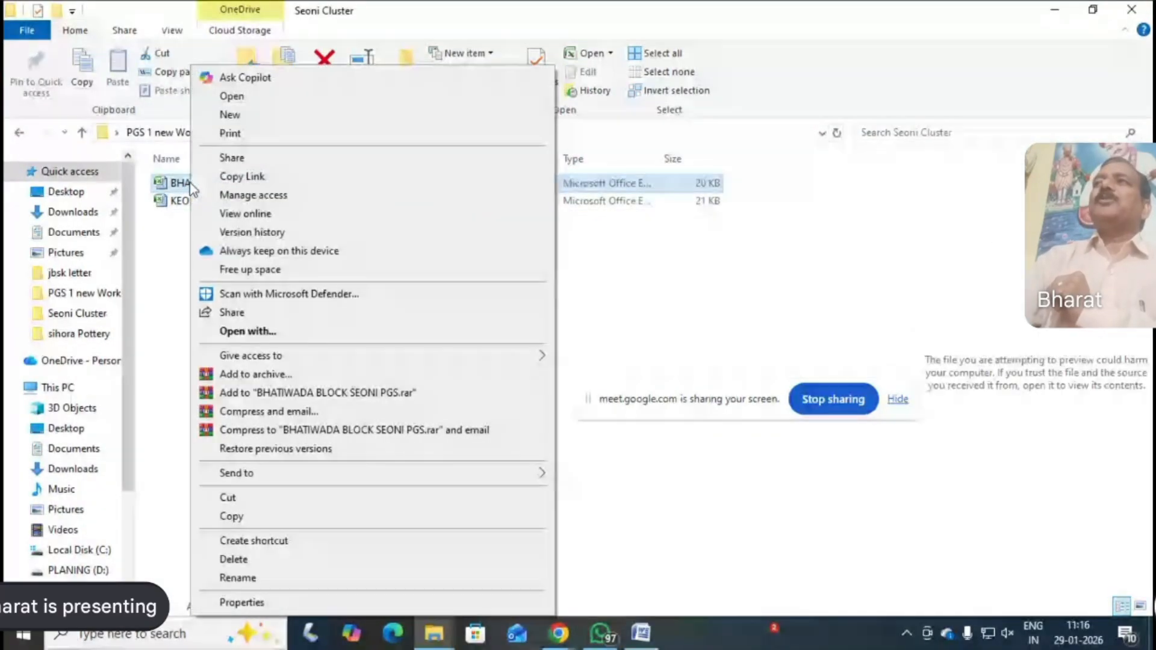
{"action": "left_click", "coordinate": [229, 97]}
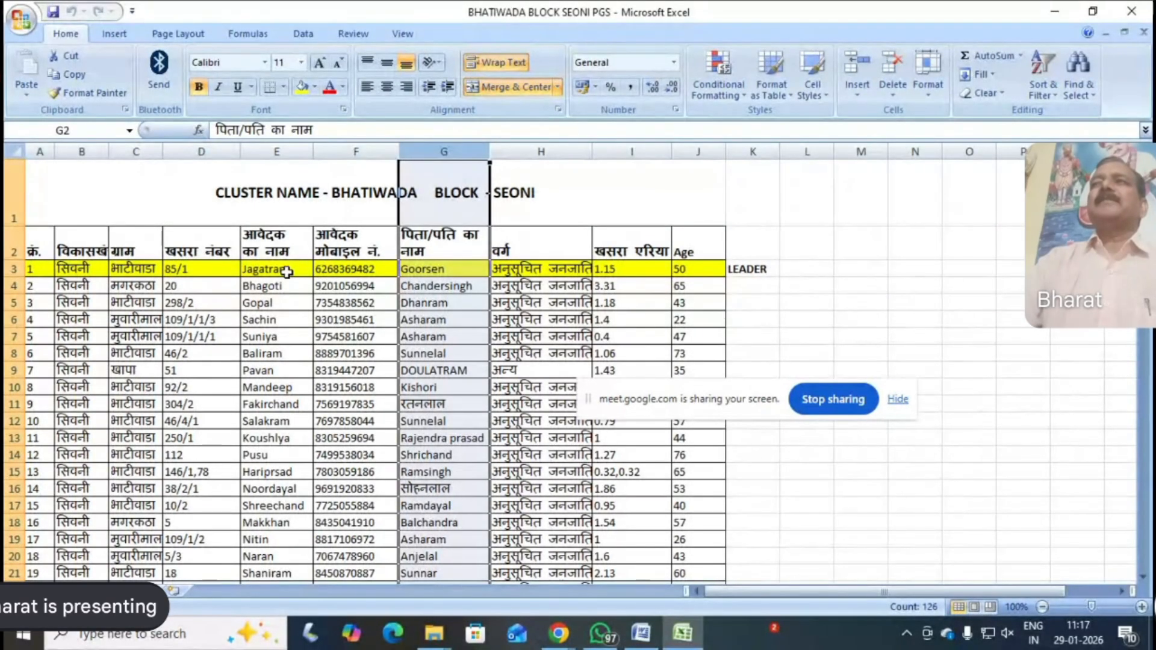
{"action": "left_click", "coordinate": [141, 269]}
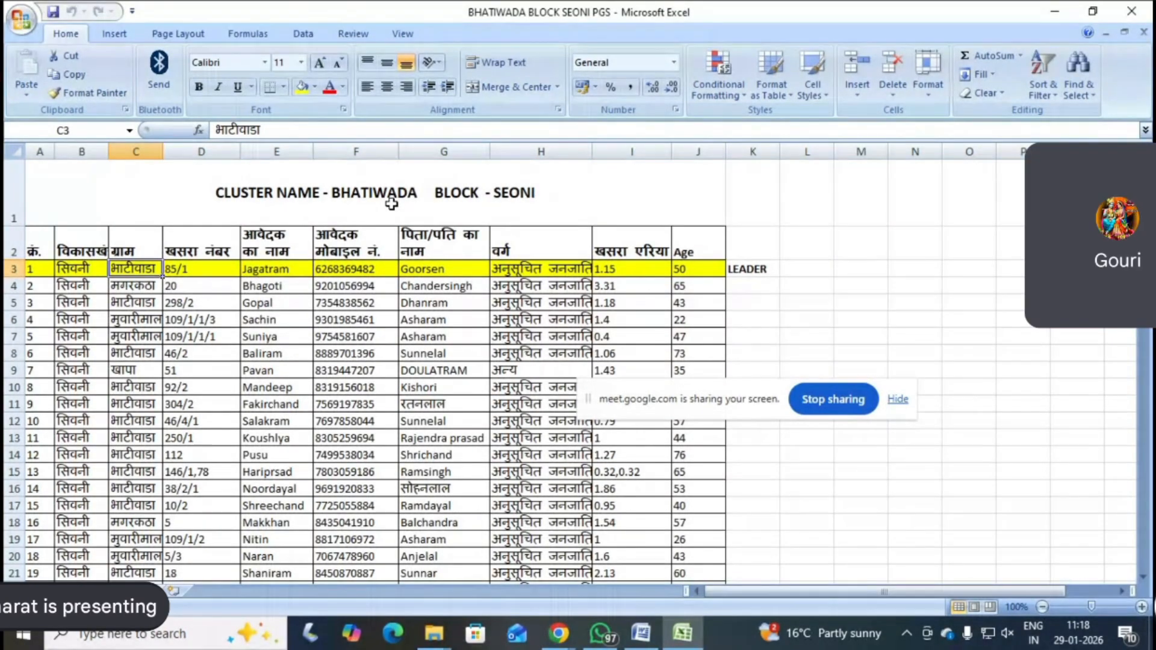
{"action": "left_click", "coordinate": [852, 449]}
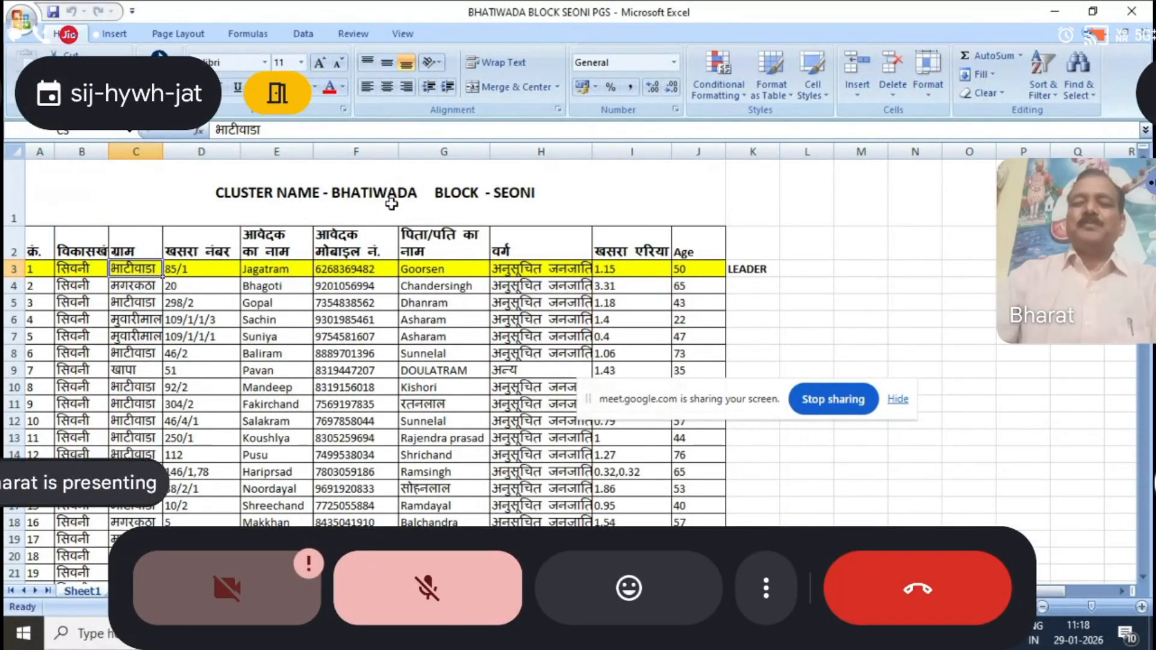